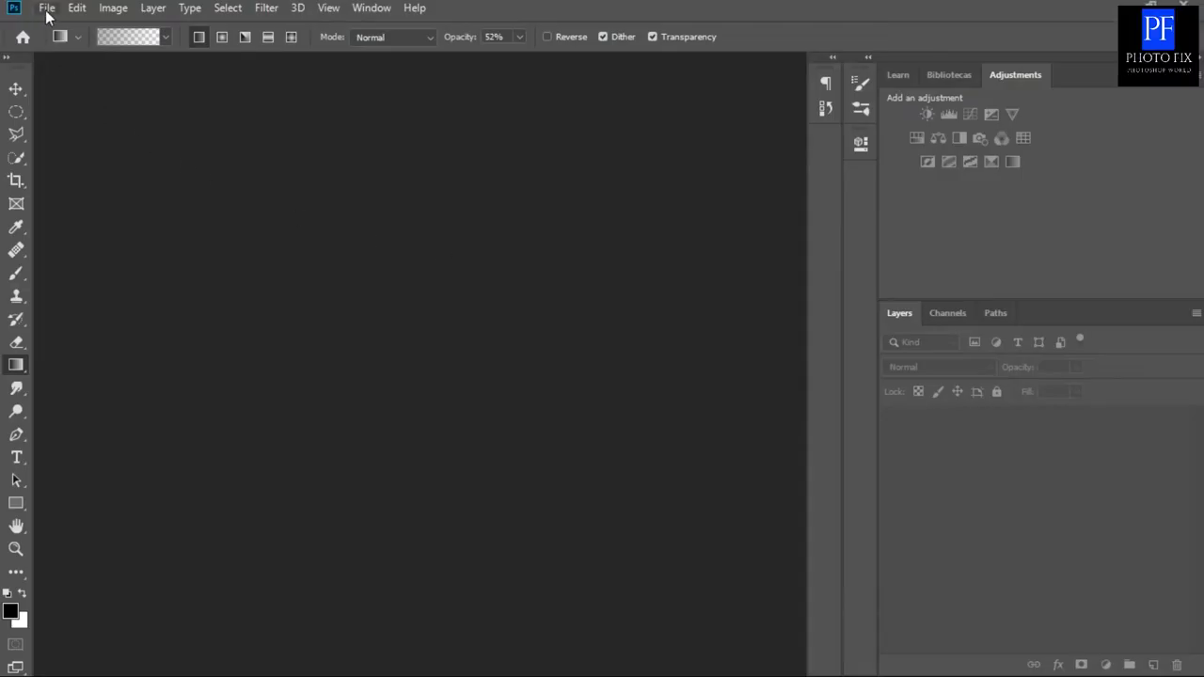
Create Untitled-1, a blank white 3000 × 2000 px document at 200 ppi.
left_click(46, 8)
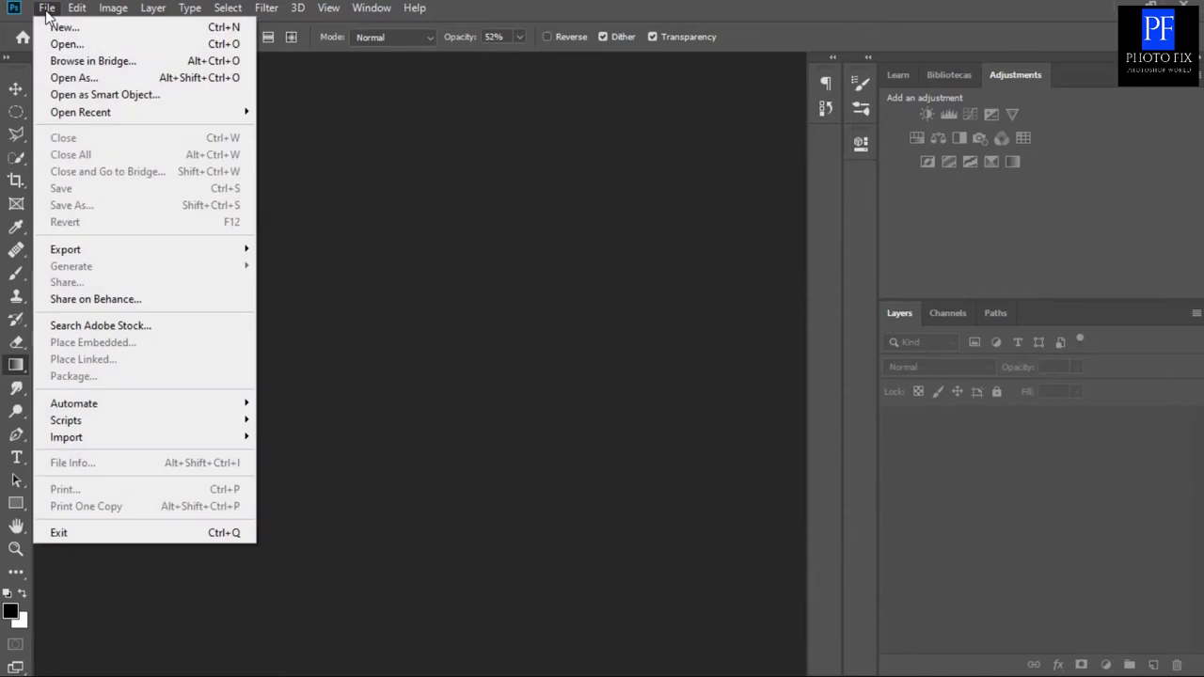
left_click(54, 32)
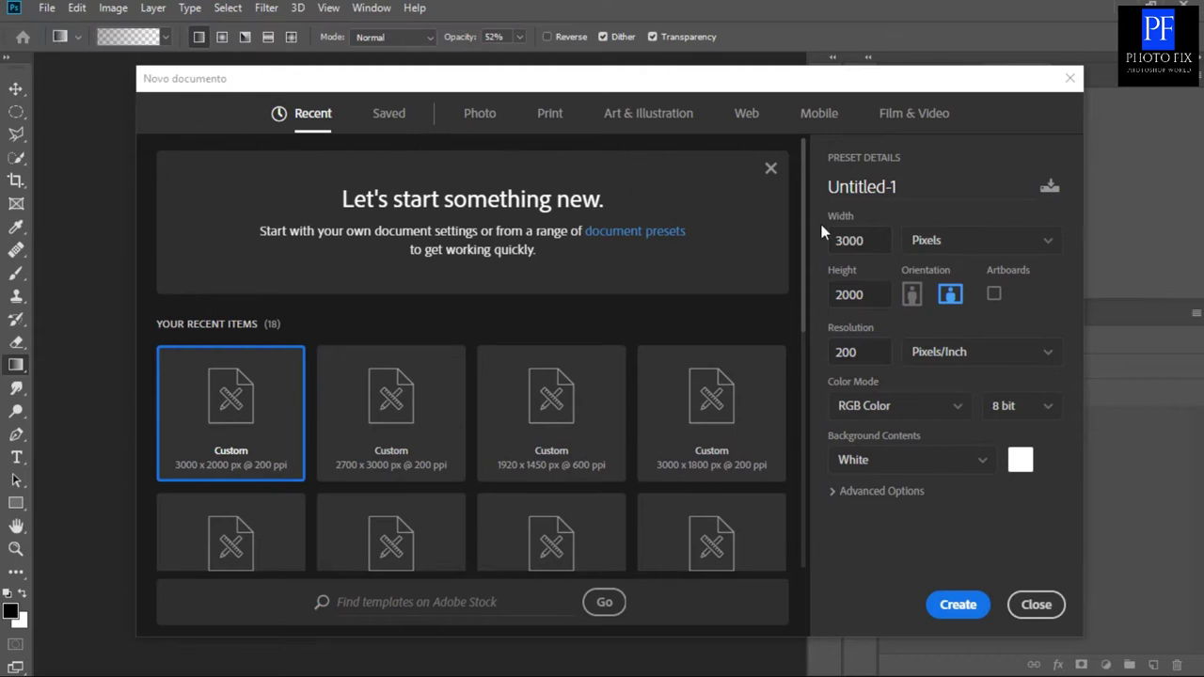
left_click(956, 605)
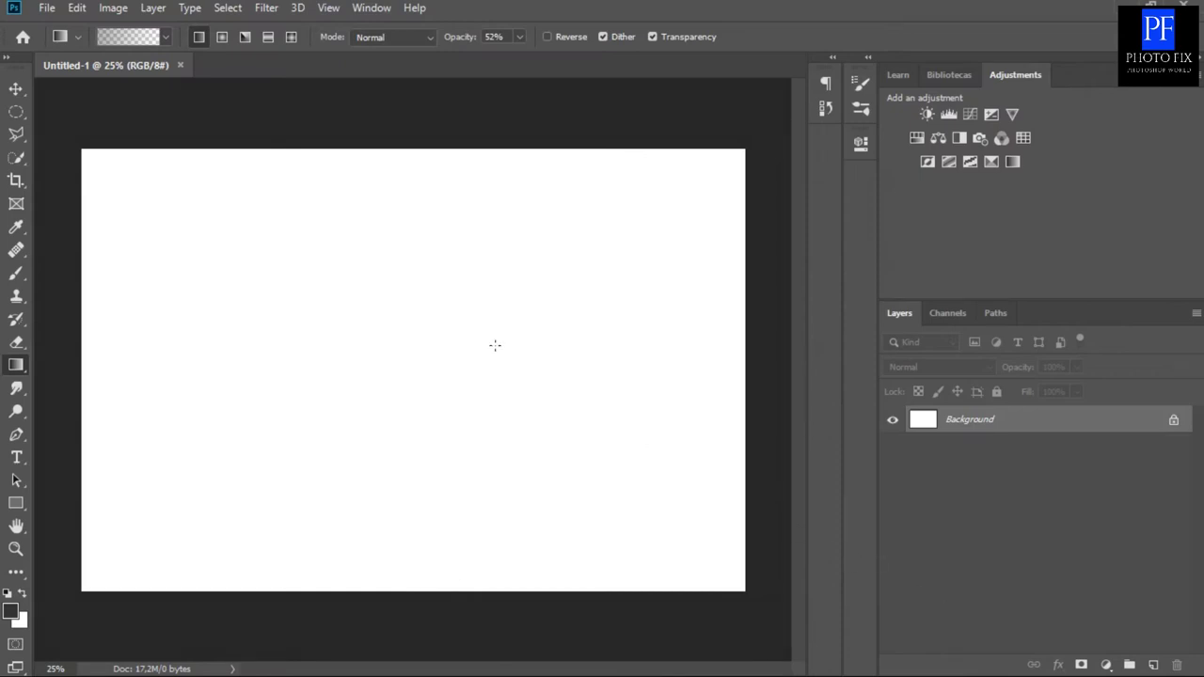
left_click(47, 10)
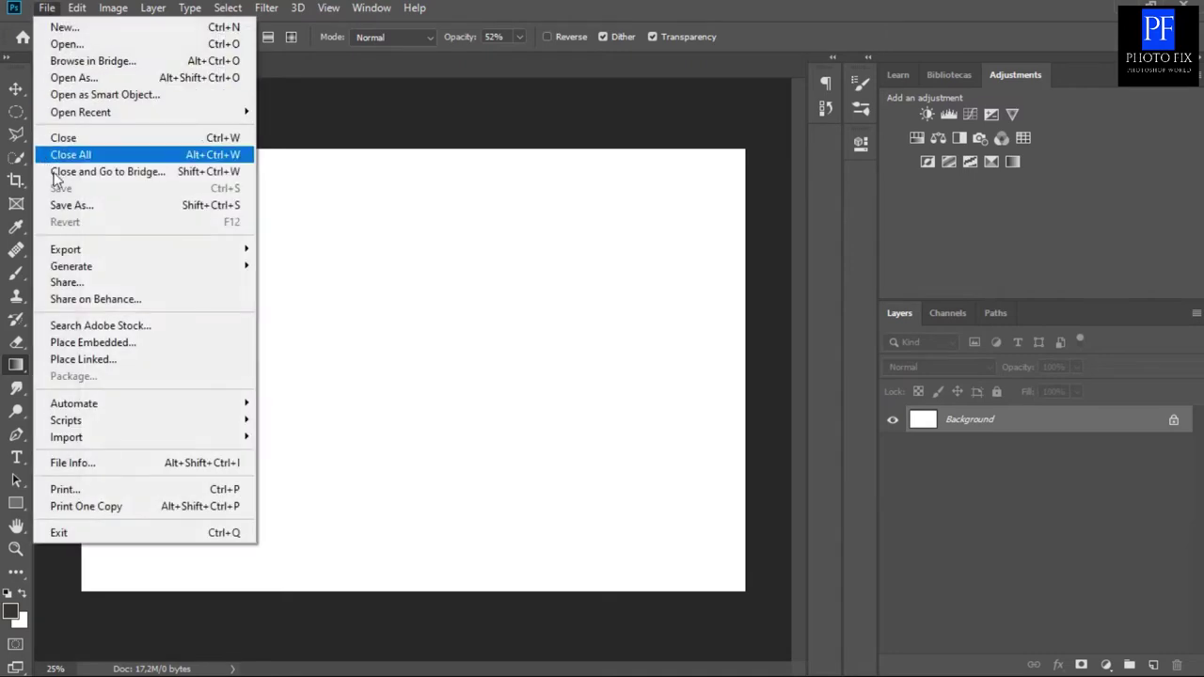
Embed the waly_chrobrego terrace photo, stretched to canvas width and scaled to 101.88% × 74.58%.
left_click(80, 344)
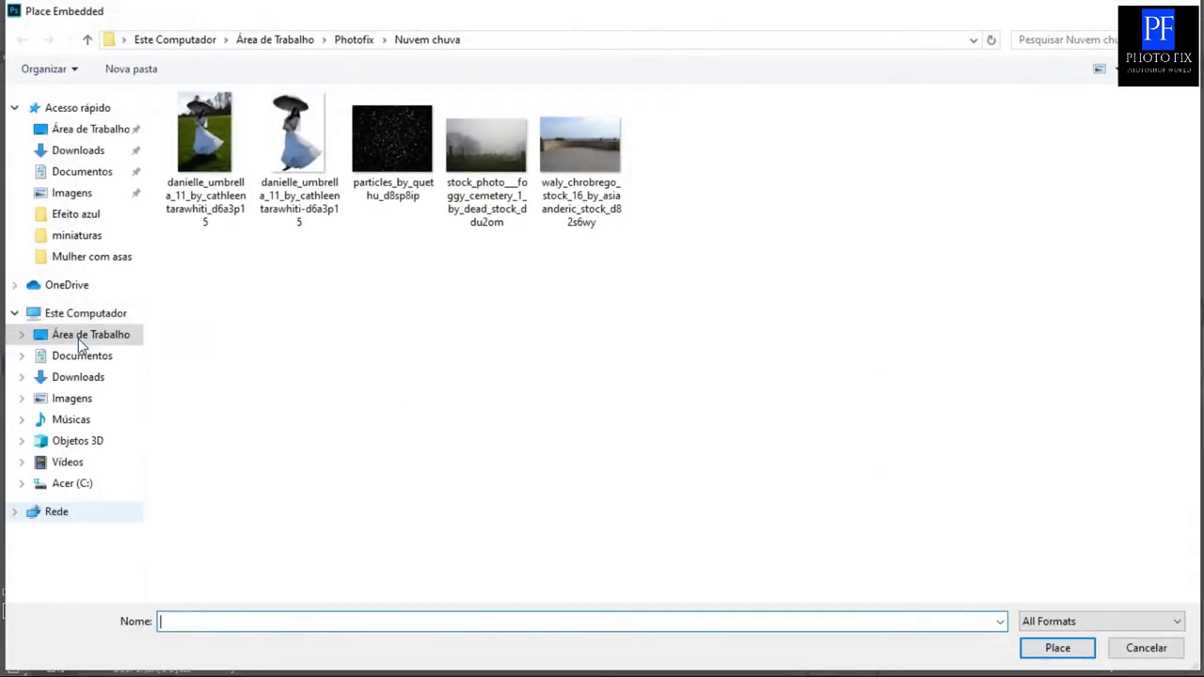
double_click(570, 151)
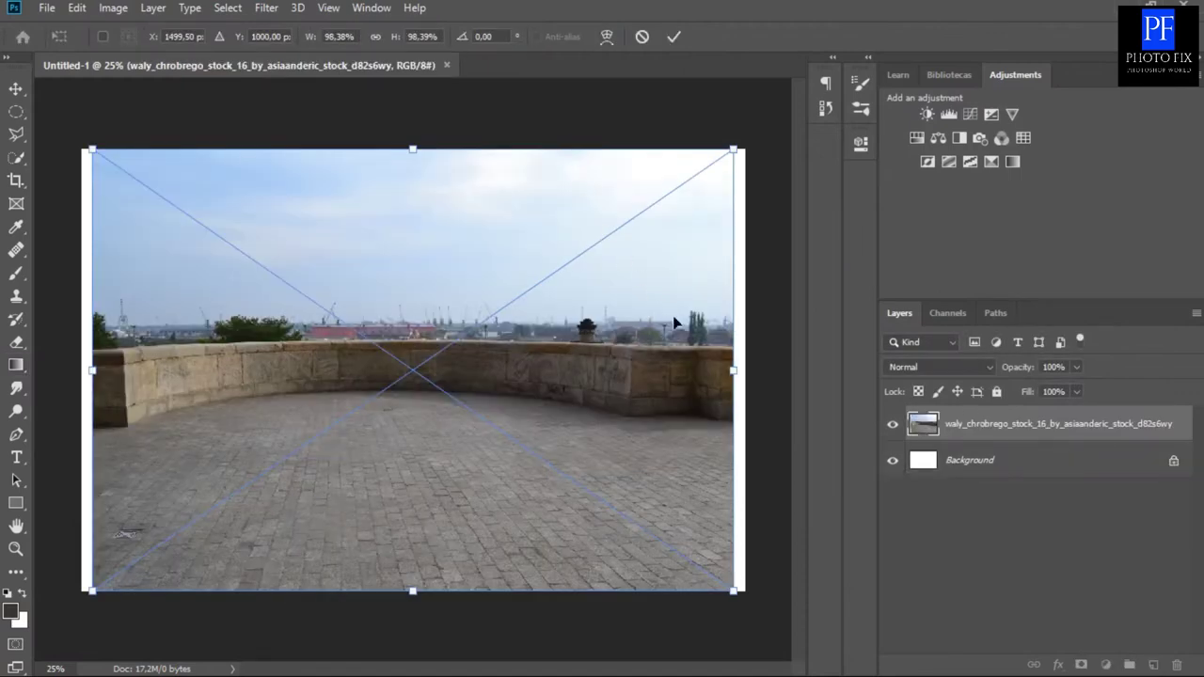
left_click_drag(734, 371, 745, 370)
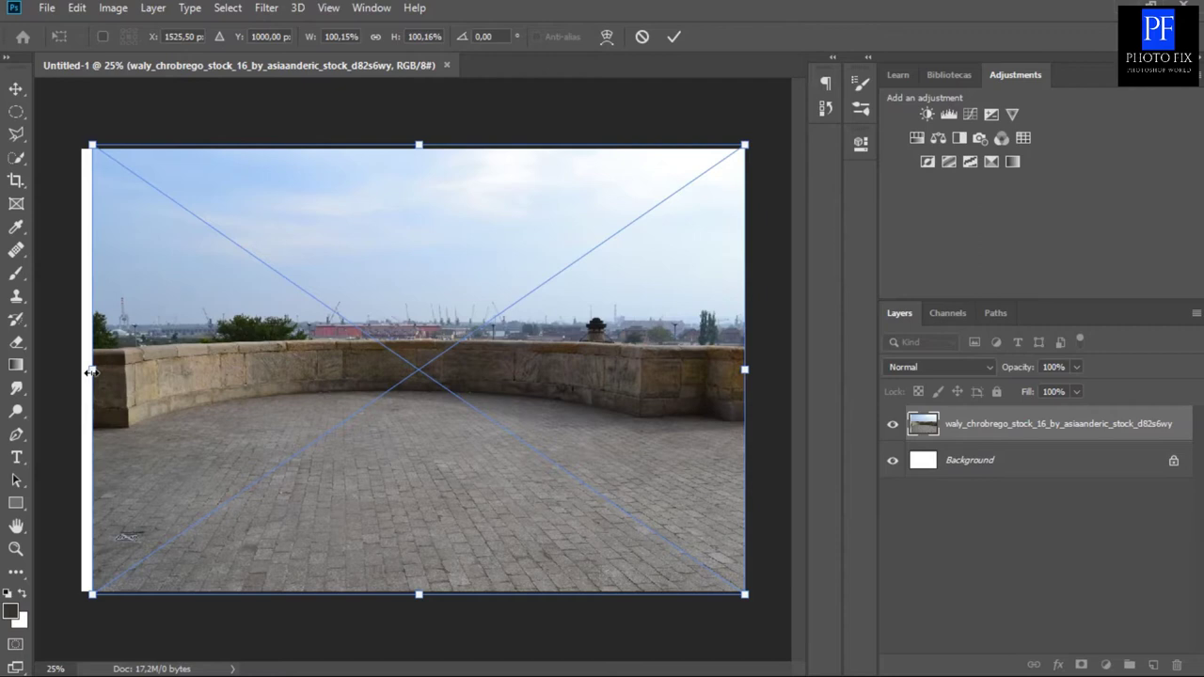
left_click_drag(91, 373, 82, 374)
left_click_drag(414, 146, 409, 261)
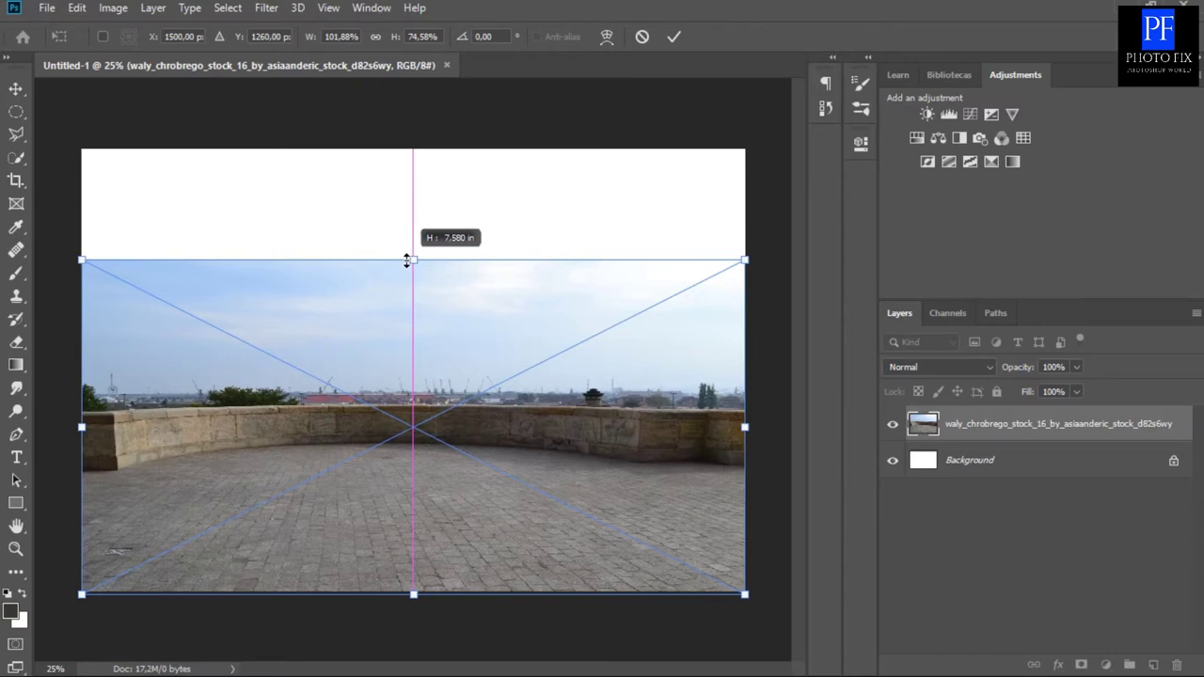
left_click_drag(407, 261, 407, 260)
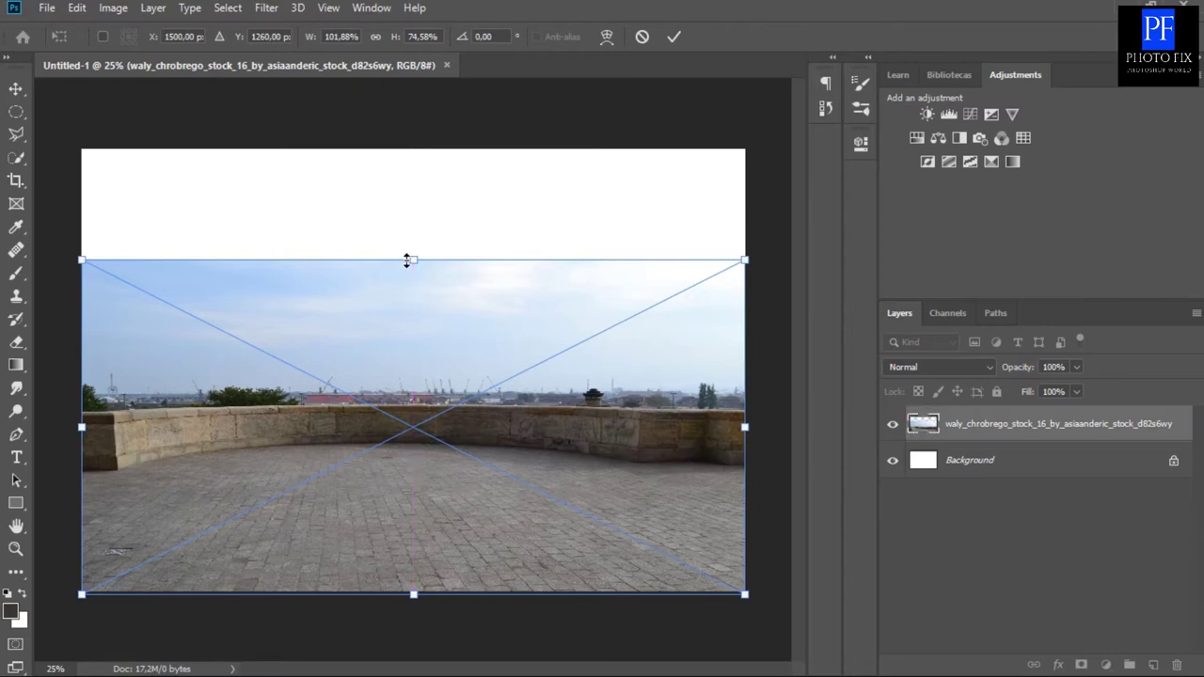
left_click(673, 36)
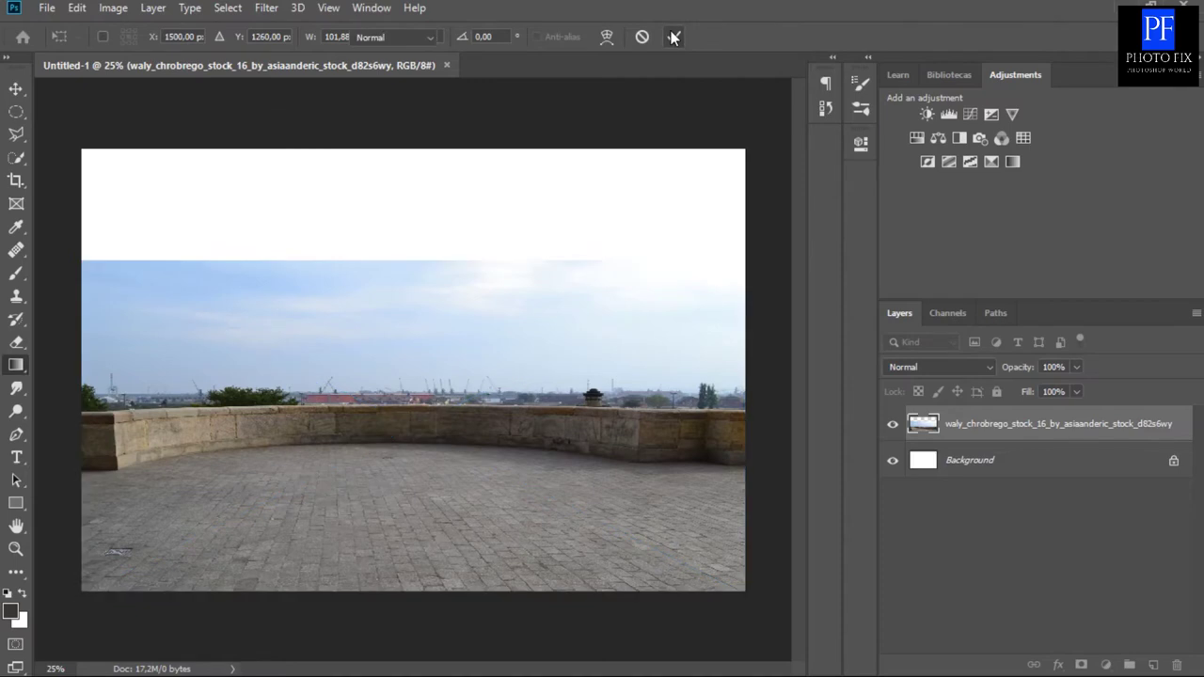
key("g")
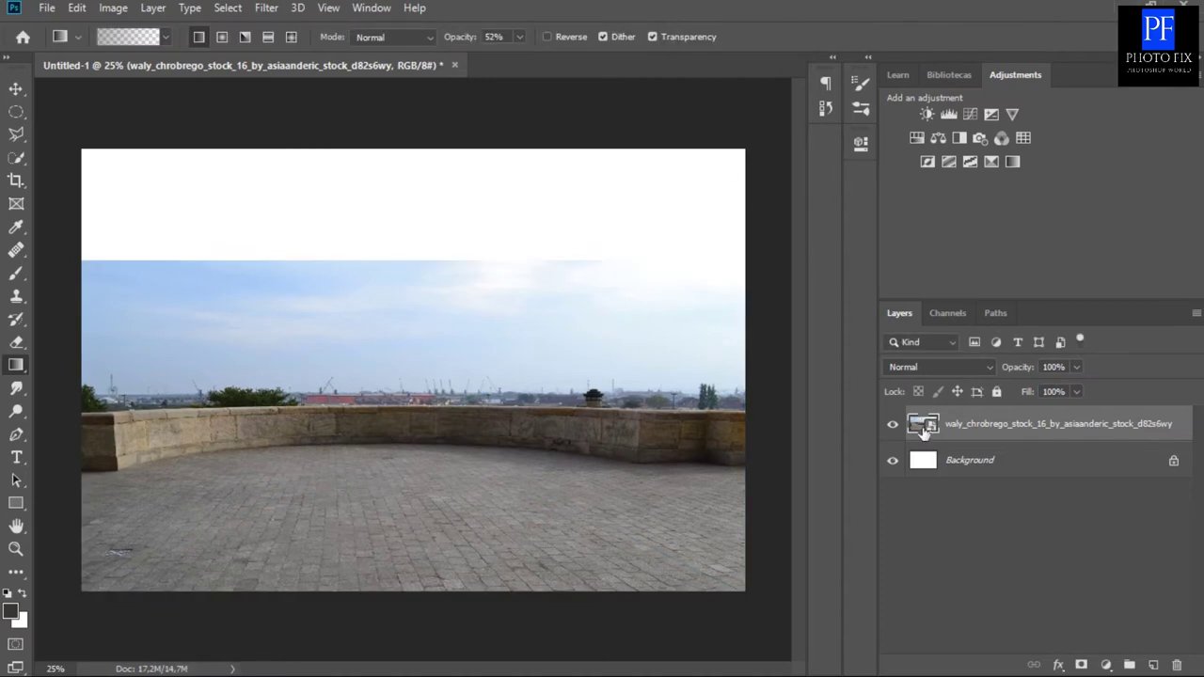
Add a Solid Color fill layer above the Background, starting from hex 385f71.
left_click(925, 462)
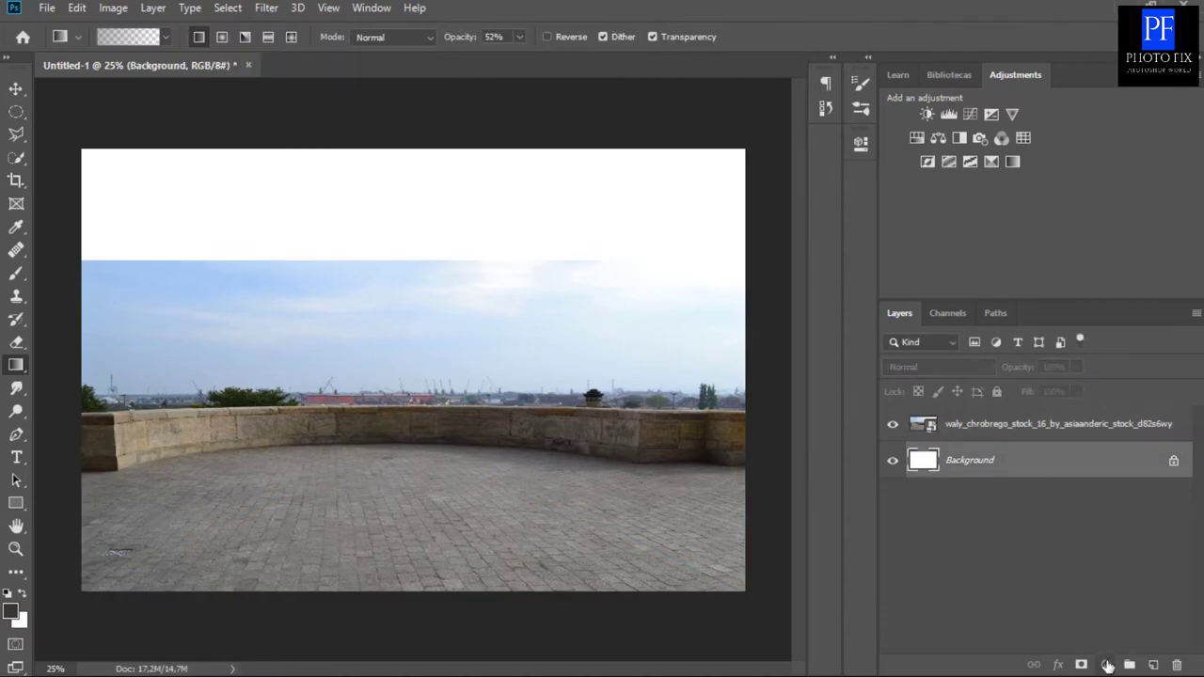
left_click(1107, 665)
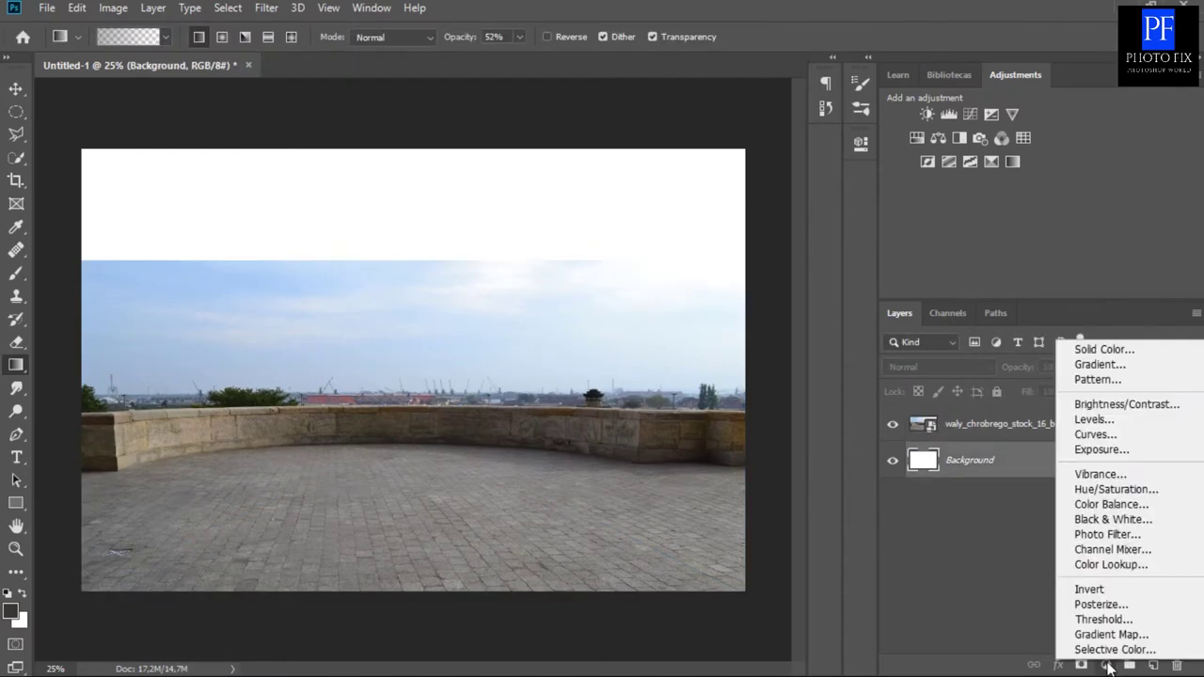
left_click(1097, 351)
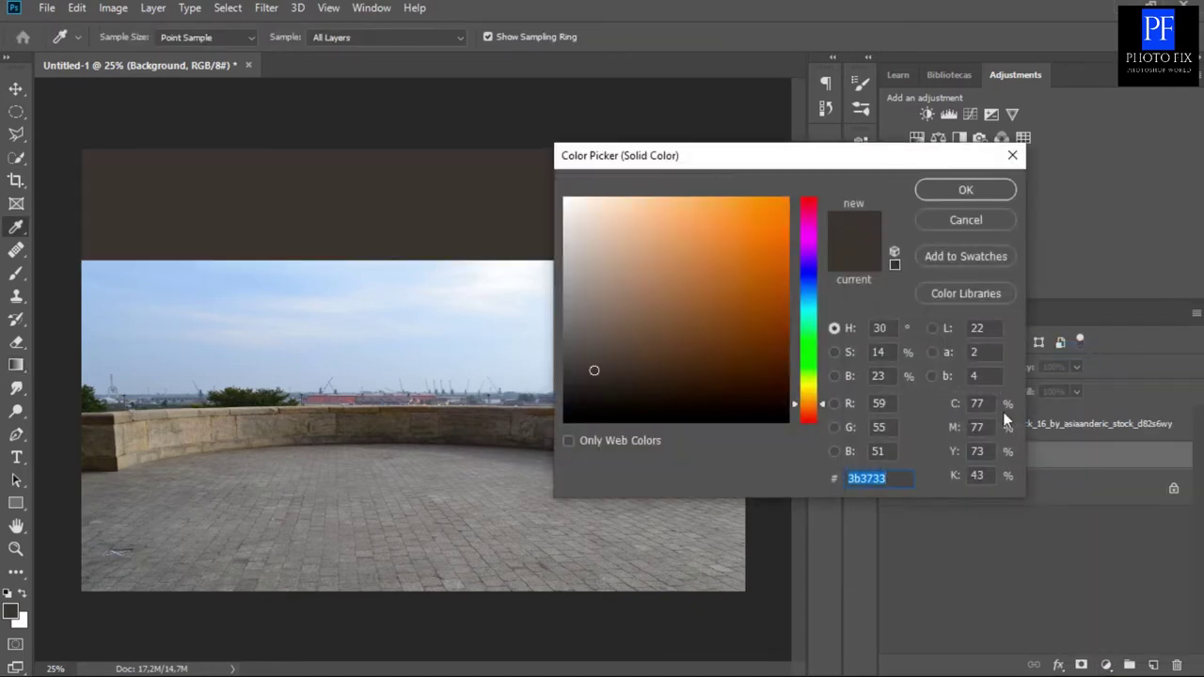
type("385")
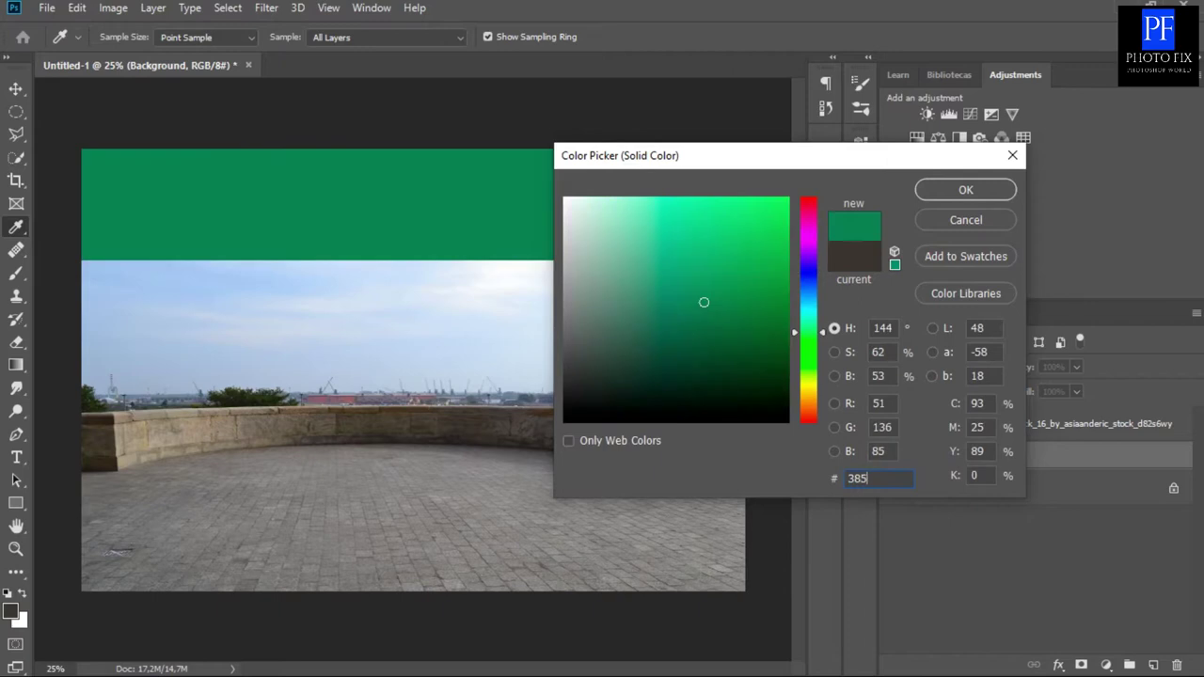
type("f71")
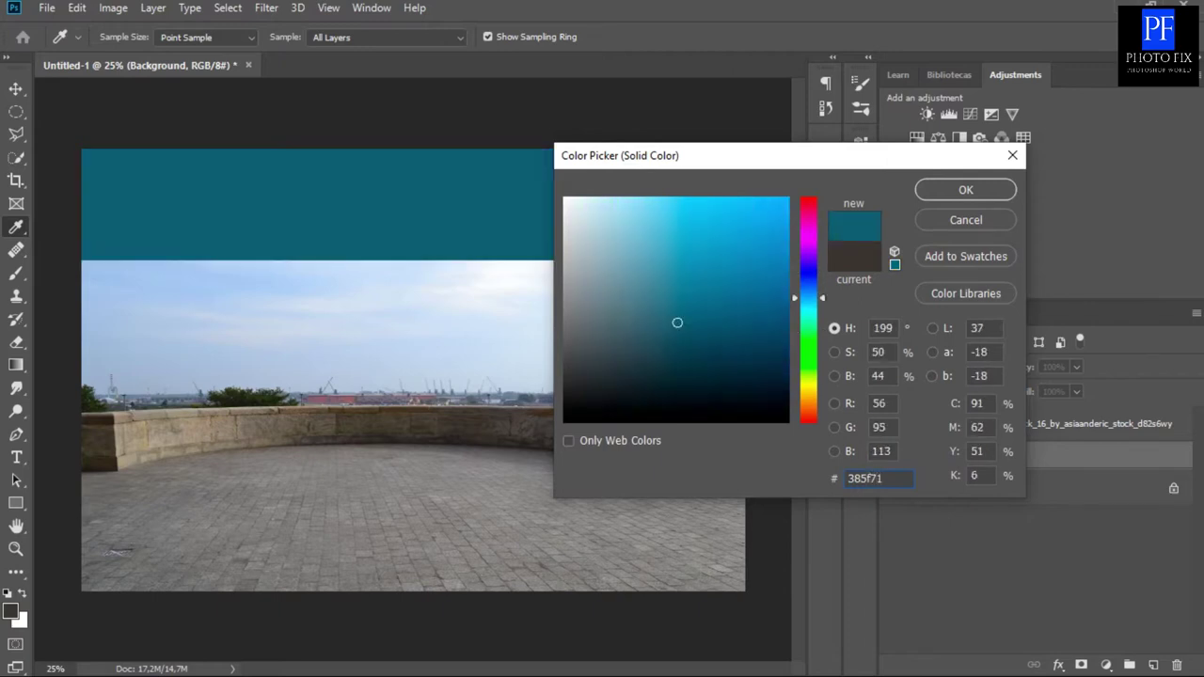
Refine the fill colour to dark blue #3b5c6f and confirm it.
left_click(675, 324)
left_click_drag(675, 324, 669, 325)
left_click(793, 292)
left_click_drag(794, 292, 796, 311)
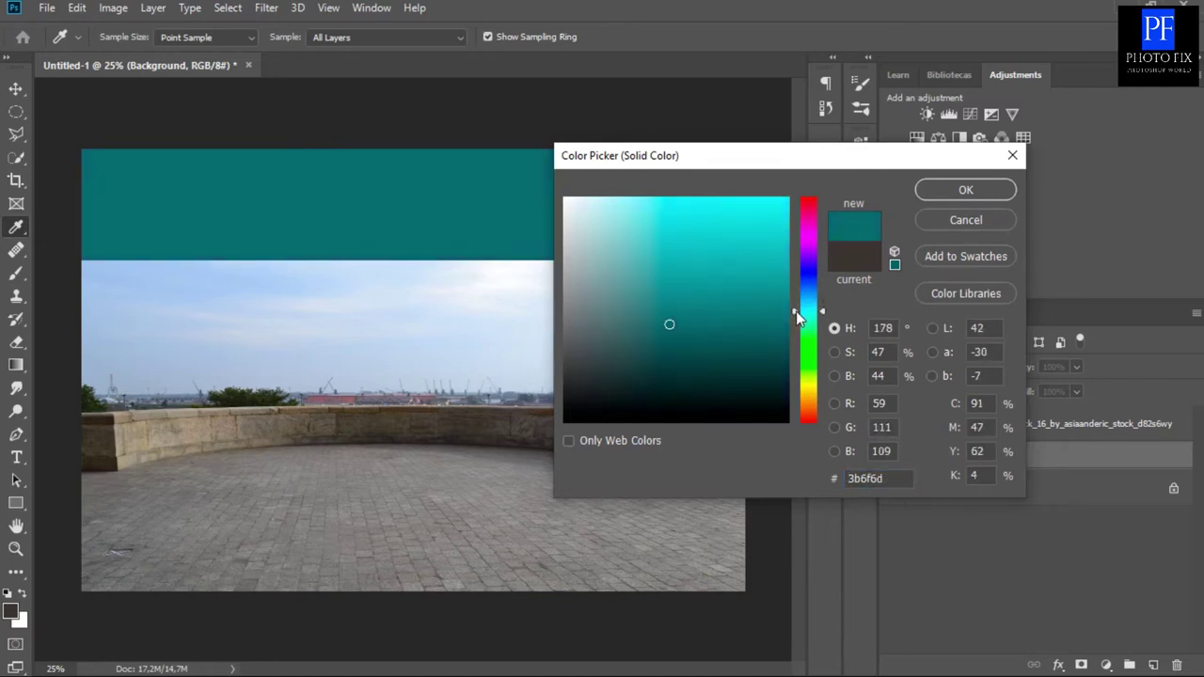
left_click_drag(796, 309, 796, 295)
key("alt")
left_click(796, 293)
left_click(968, 194)
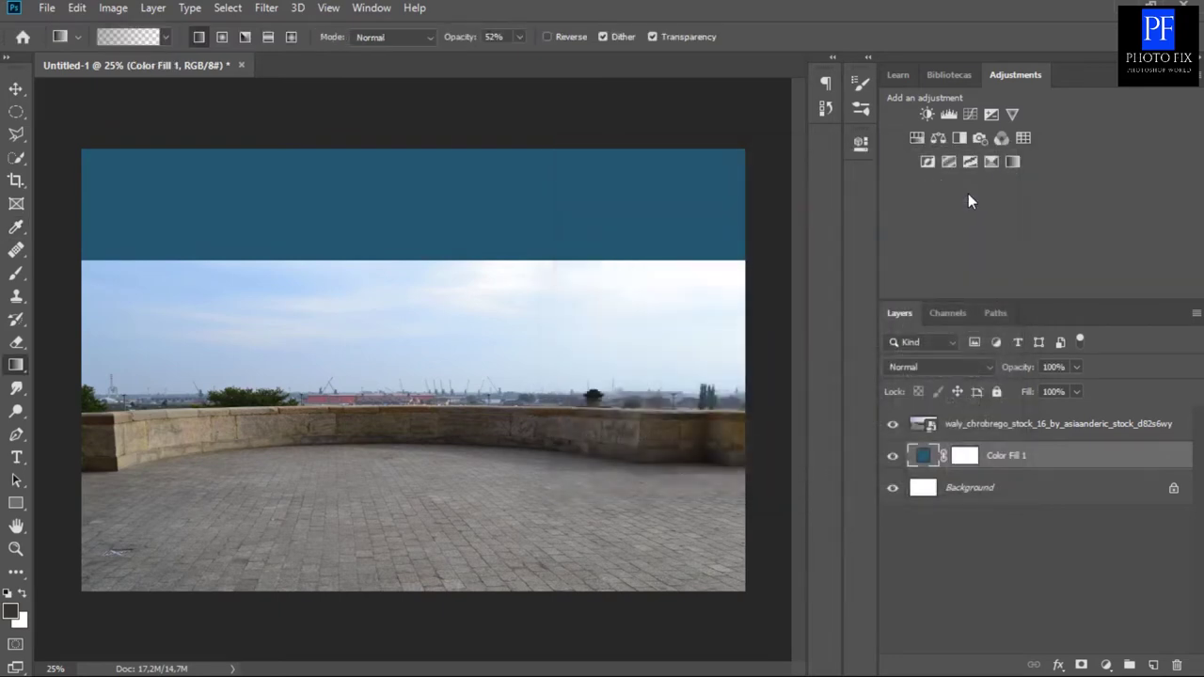
left_click(921, 425)
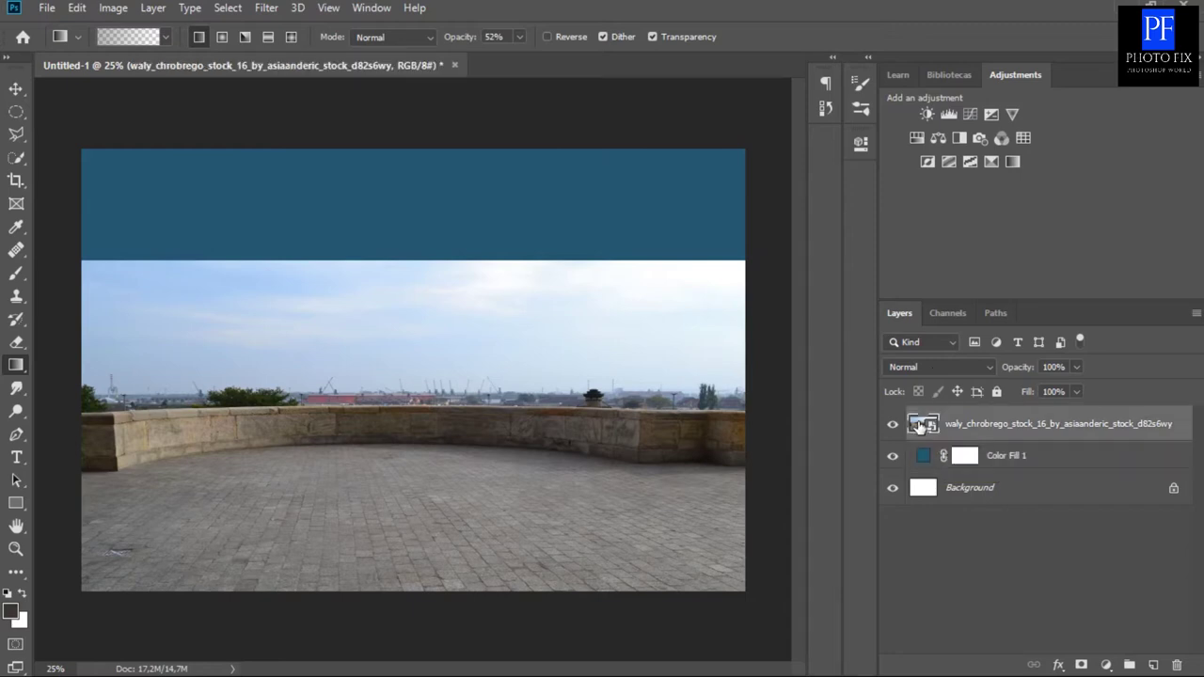
Mask the terrace layer with vertical black-to-white gradients hiding the sky, buildings and wall.
left_click(1081, 665)
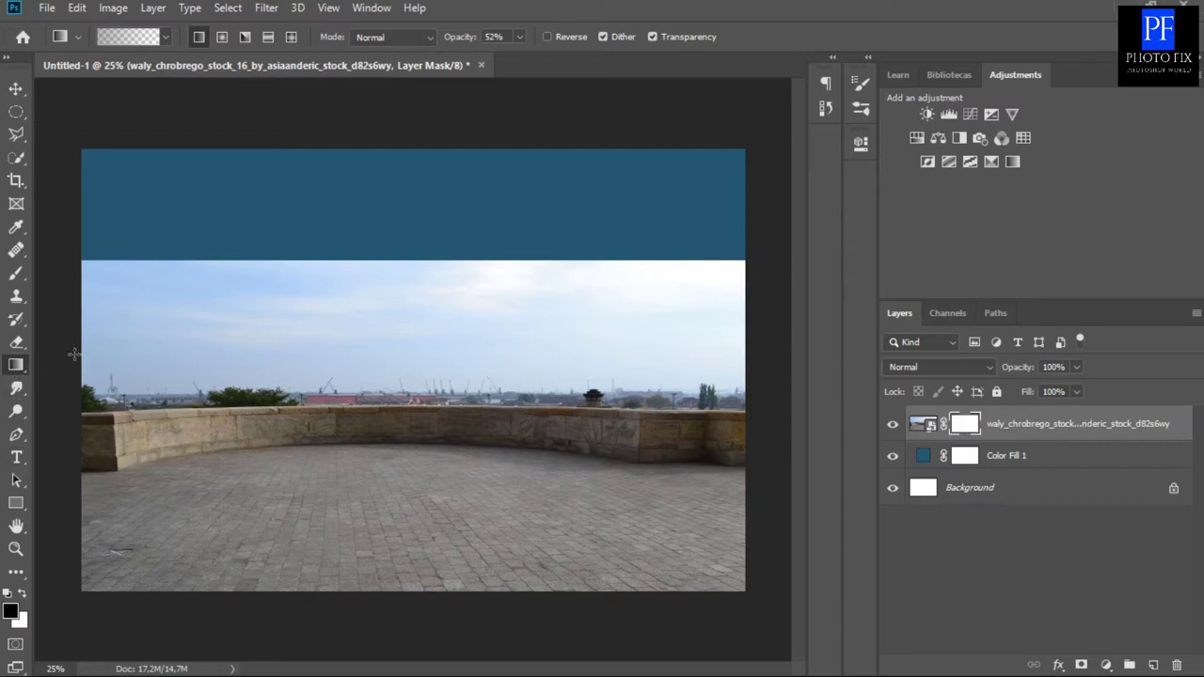
left_click_drag(399, 351, 397, 442)
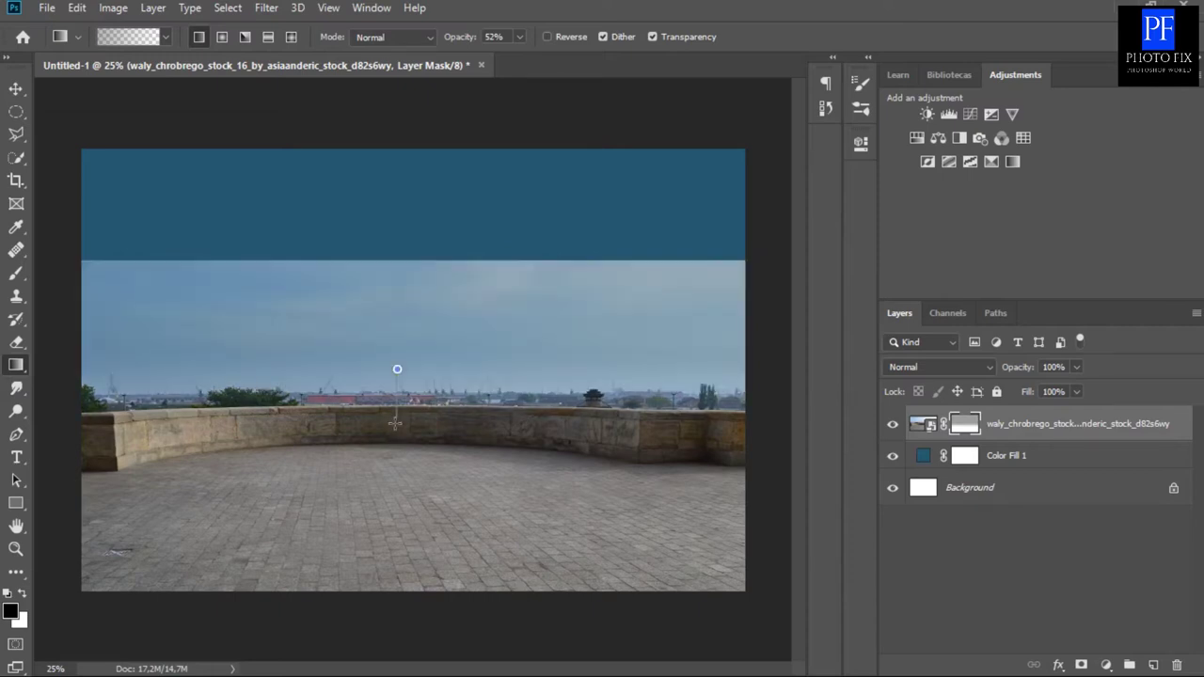
left_click_drag(395, 423, 395, 438)
left_click_drag(395, 384, 401, 452)
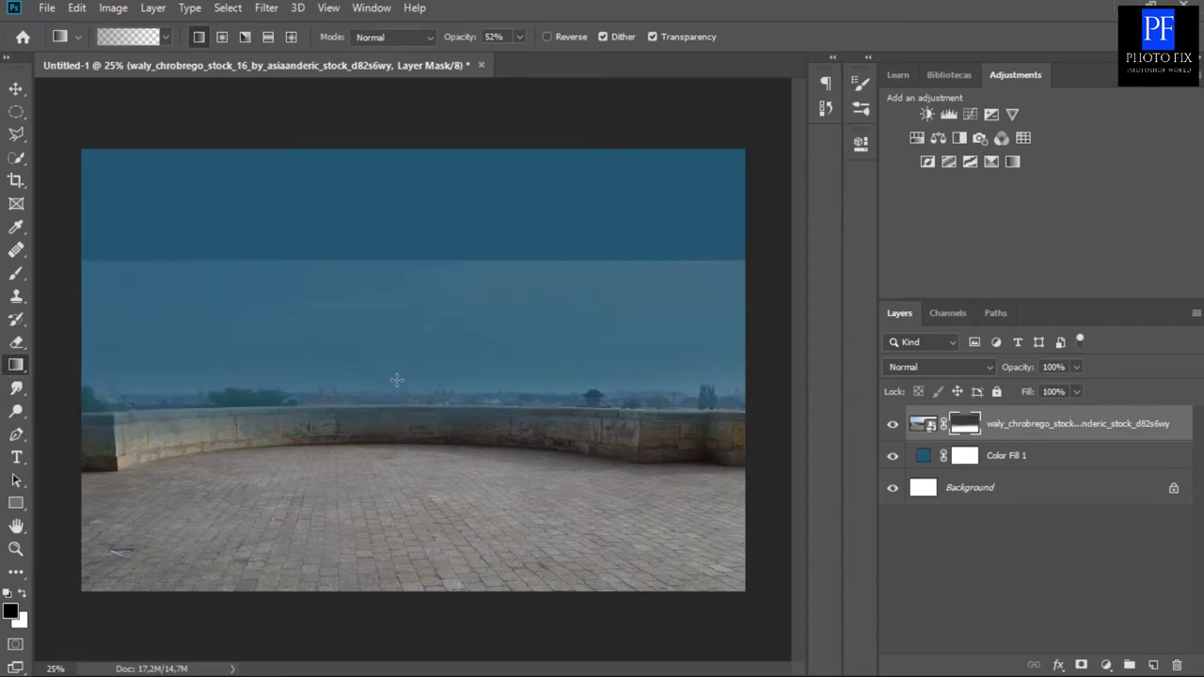
left_click_drag(396, 380, 395, 451)
left_click_drag(396, 386, 396, 449)
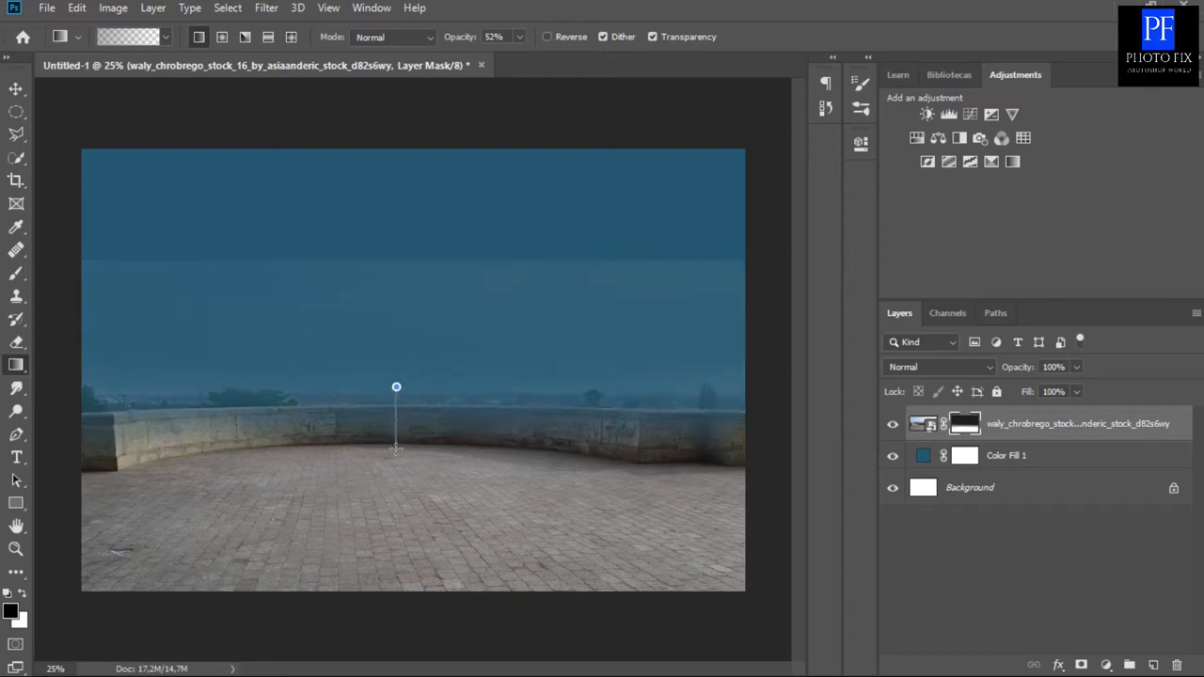
left_click_drag(402, 339, 396, 422)
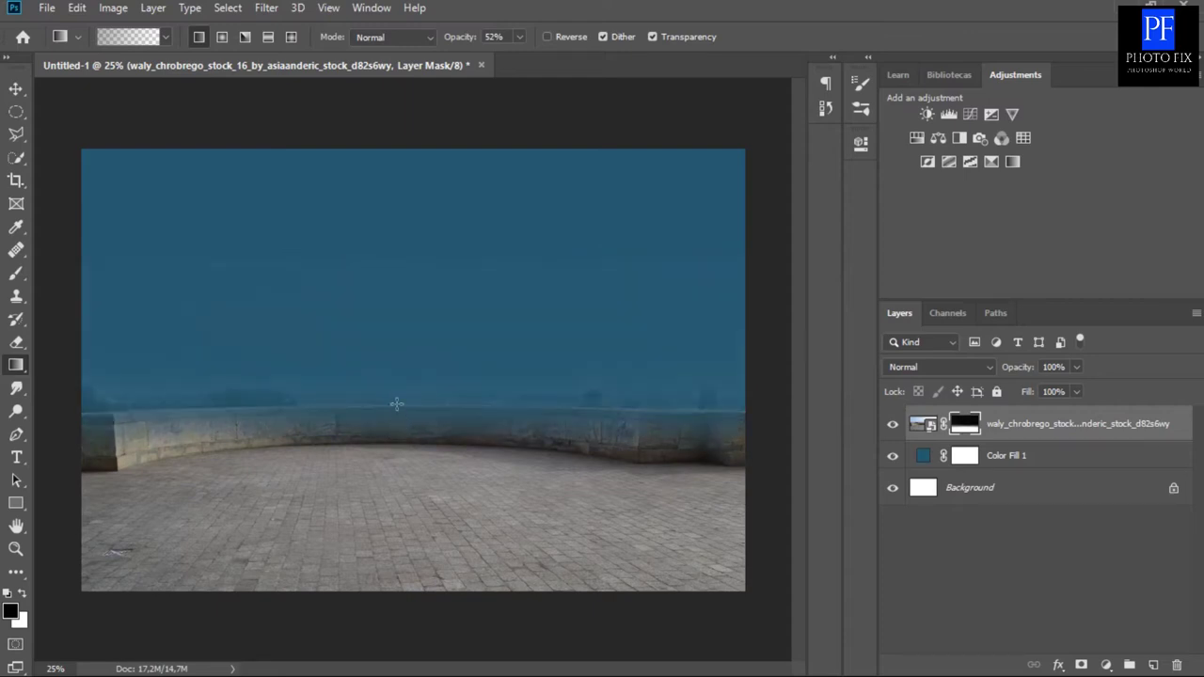
left_click_drag(403, 341, 402, 405)
left_click_drag(407, 292, 396, 451)
mouse_move(395, 410)
left_mouse_down()
mouse_move(403, 452)
mouse_move(427, 460)
left_mouse_up()
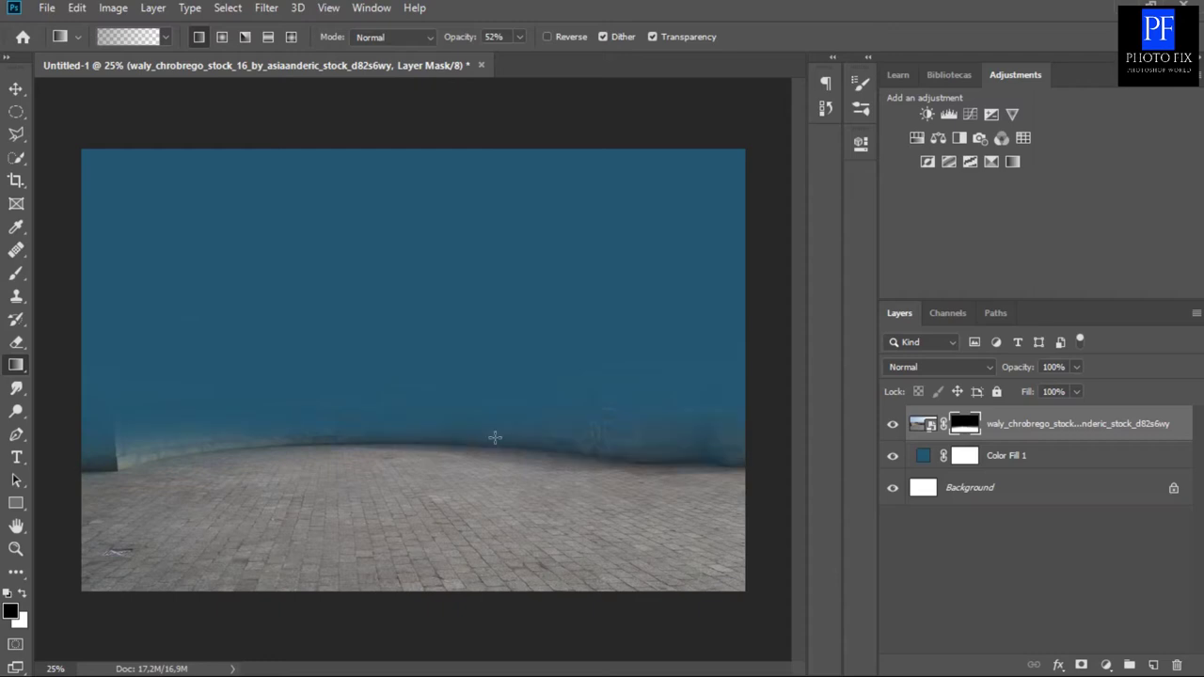
mouse_move(299, 432)
left_mouse_down()
mouse_move(246, 464)
mouse_move(198, 445)
mouse_move(199, 456)
mouse_move(175, 461)
mouse_move(174, 482)
mouse_move(148, 485)
left_mouse_up()
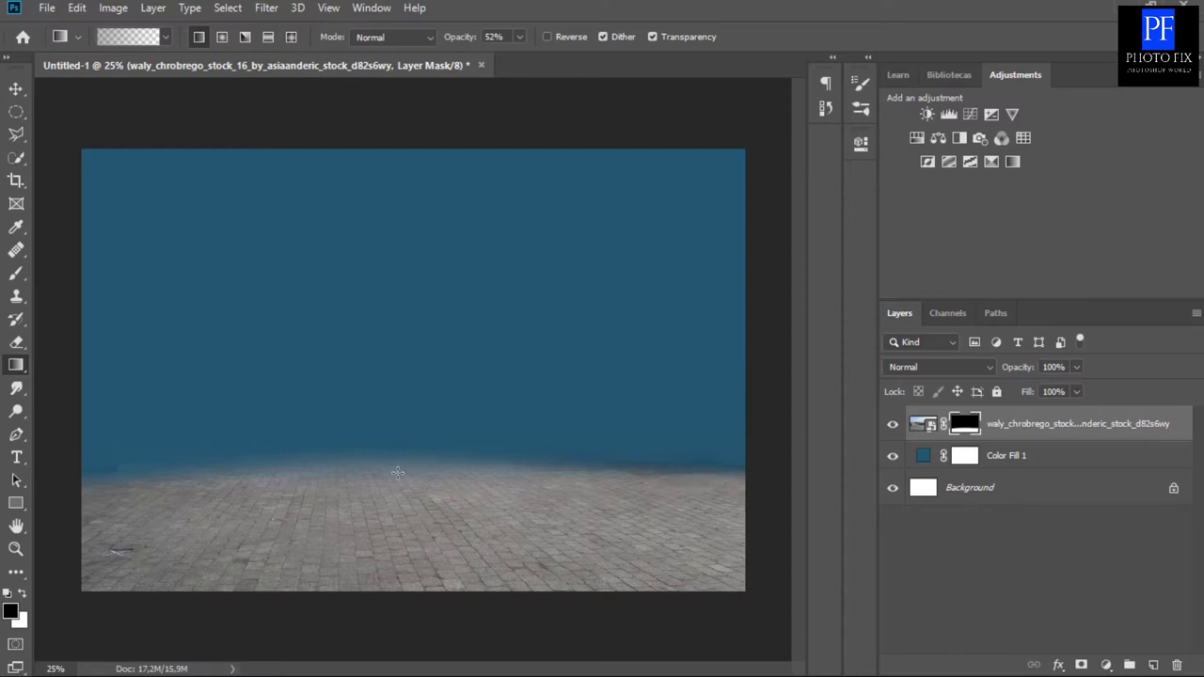
Redraw the mask gradient lower so the blue blends into the pavement at the horizon.
left_click_drag(358, 440, 361, 475)
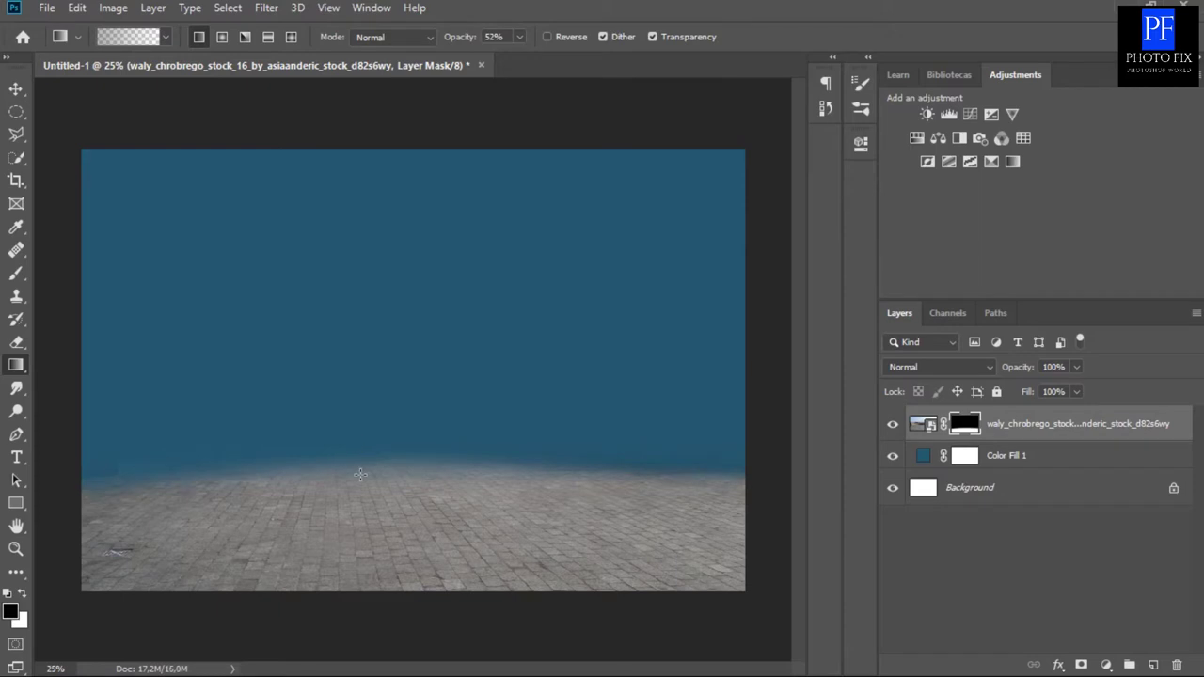
mouse_move(436, 449)
left_mouse_down()
mouse_move(432, 472)
mouse_move(388, 489)
left_mouse_up()
left_click_drag(433, 517, 429, 513)
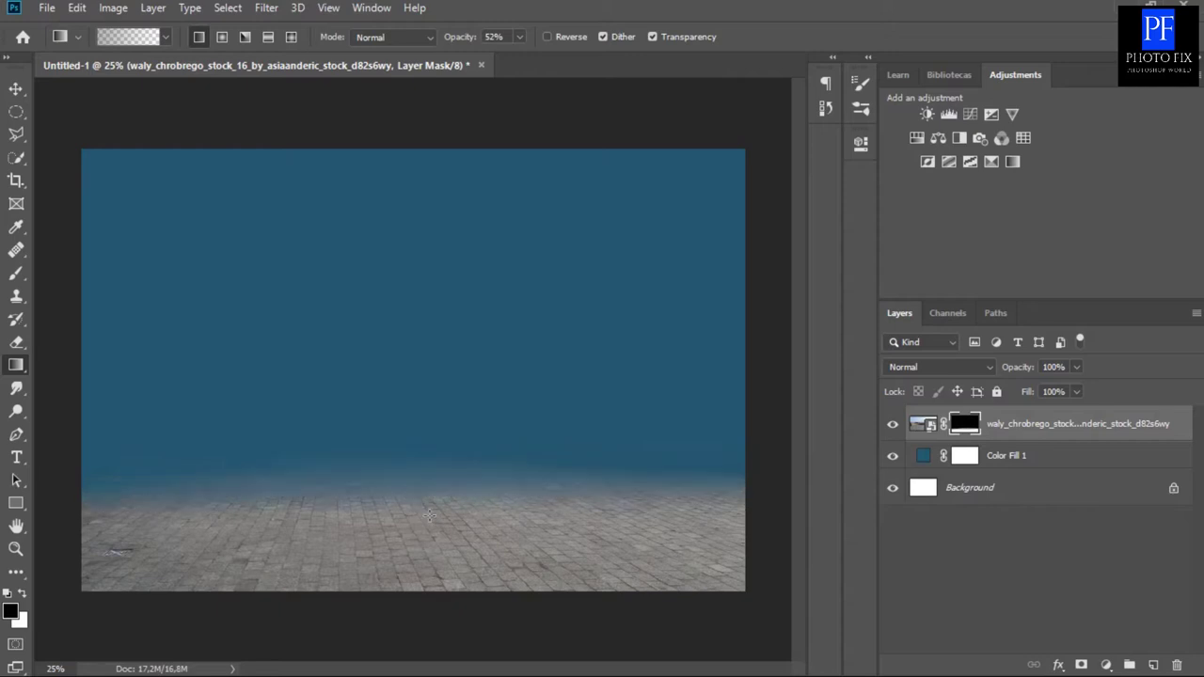
left_click_drag(420, 471, 420, 472)
left_click_drag(420, 521, 419, 521)
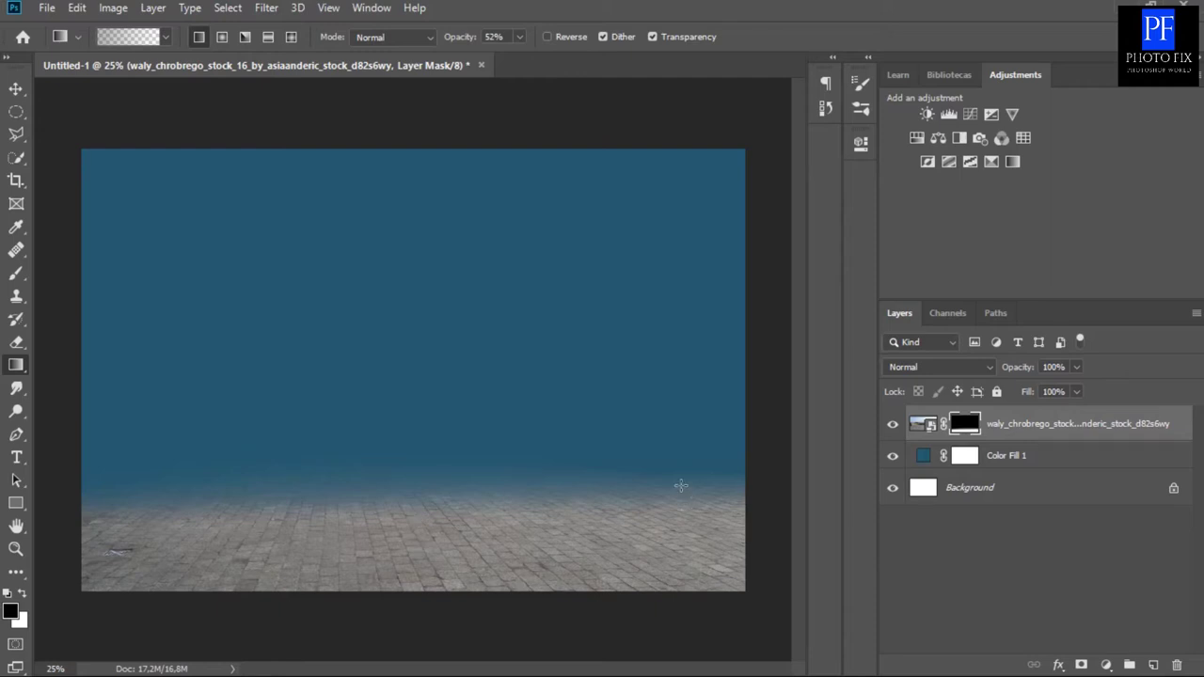
left_click_drag(681, 485, 681, 497)
Place the foggy cemetery photo as an embedded layer.
left_click(45, 10)
left_click(68, 341)
double_click(481, 150)
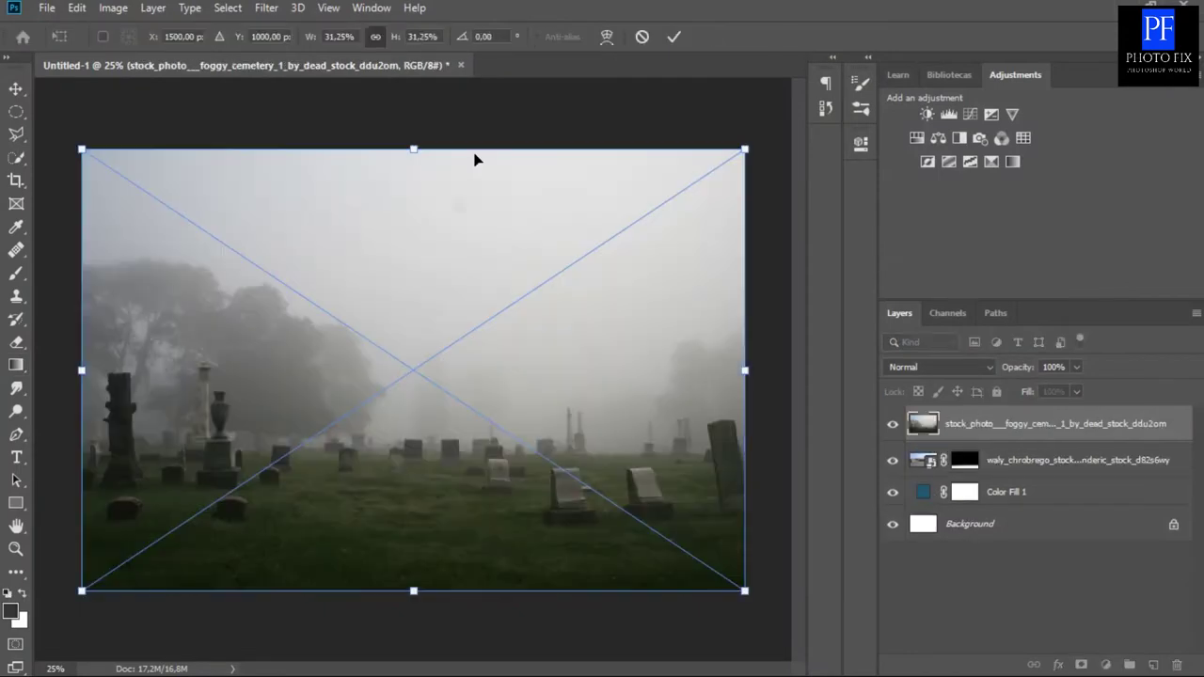
left_click(674, 37)
key("g")
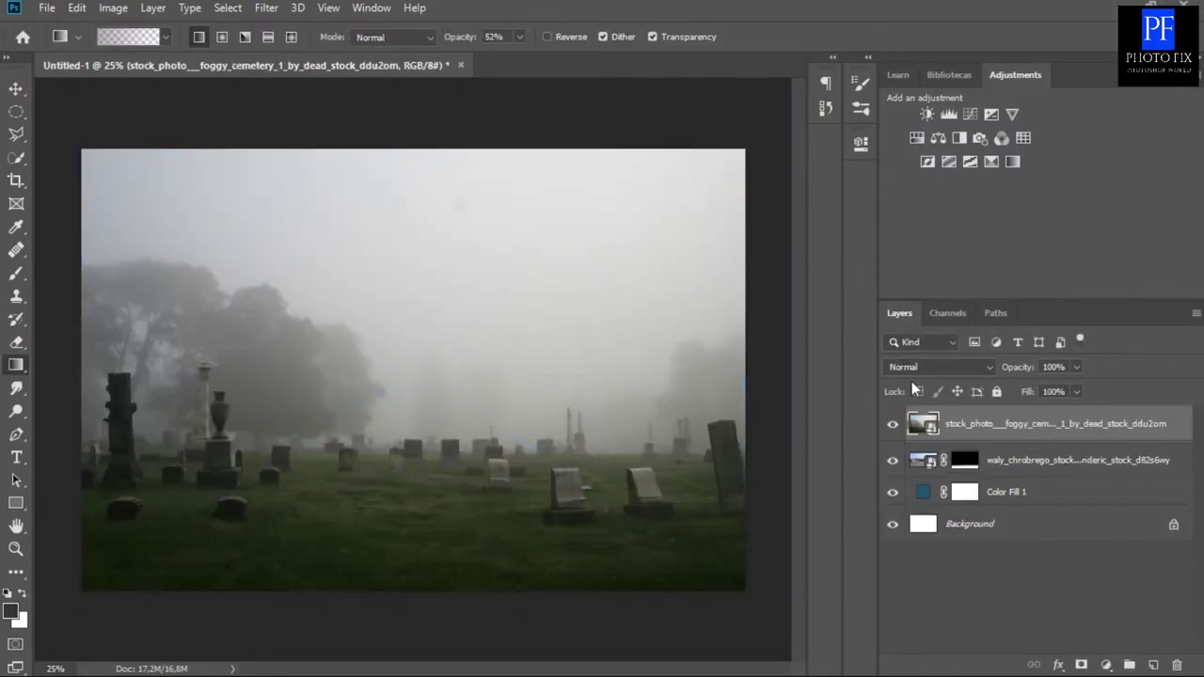
Move the cemetery layer beneath the terrace layer and set its blend mode to Multiply.
left_click_drag(988, 425, 984, 469)
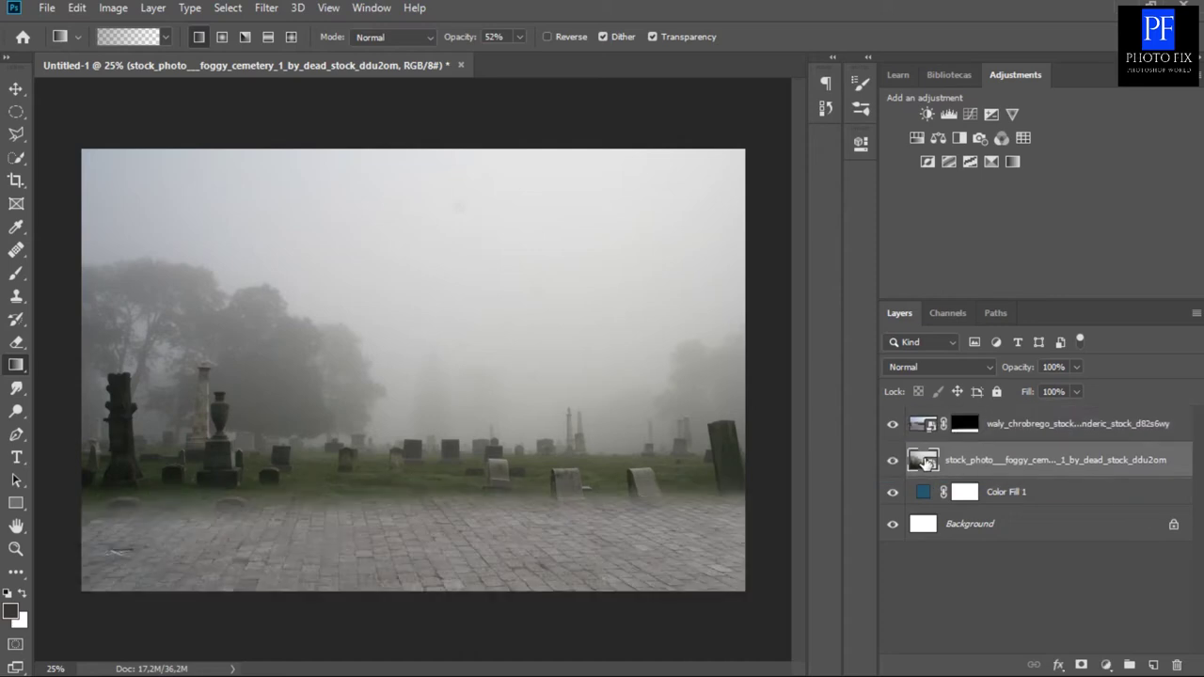
left_click(931, 371)
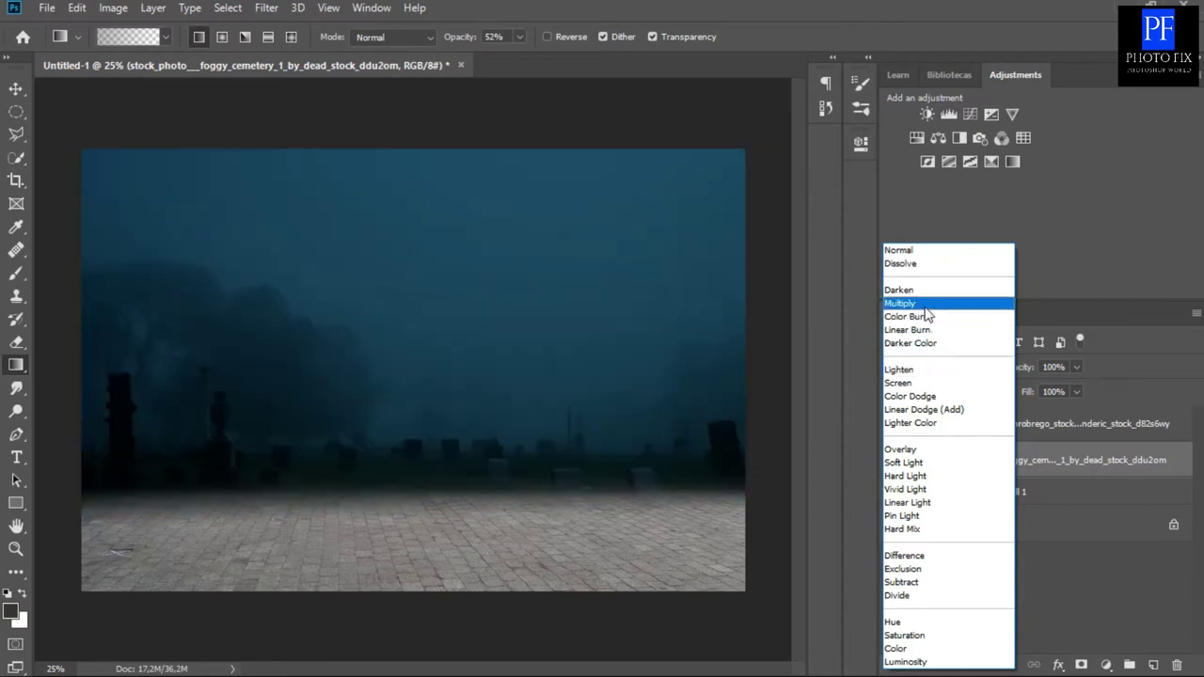
left_click(925, 304)
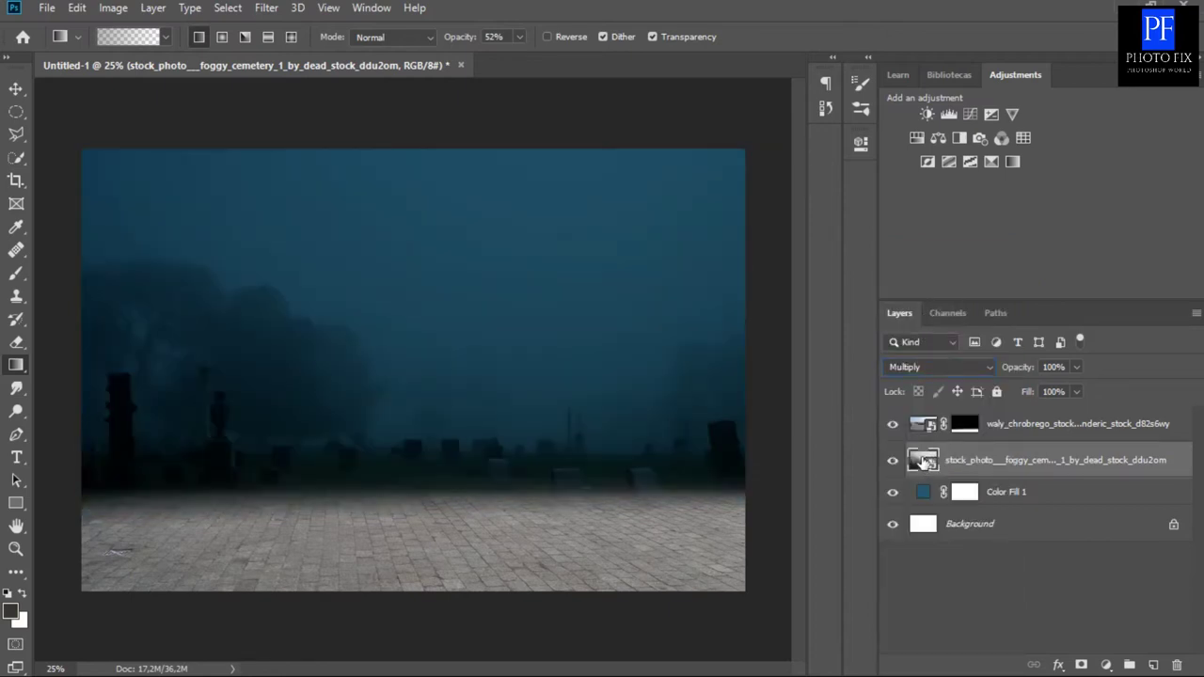
left_click(1011, 426)
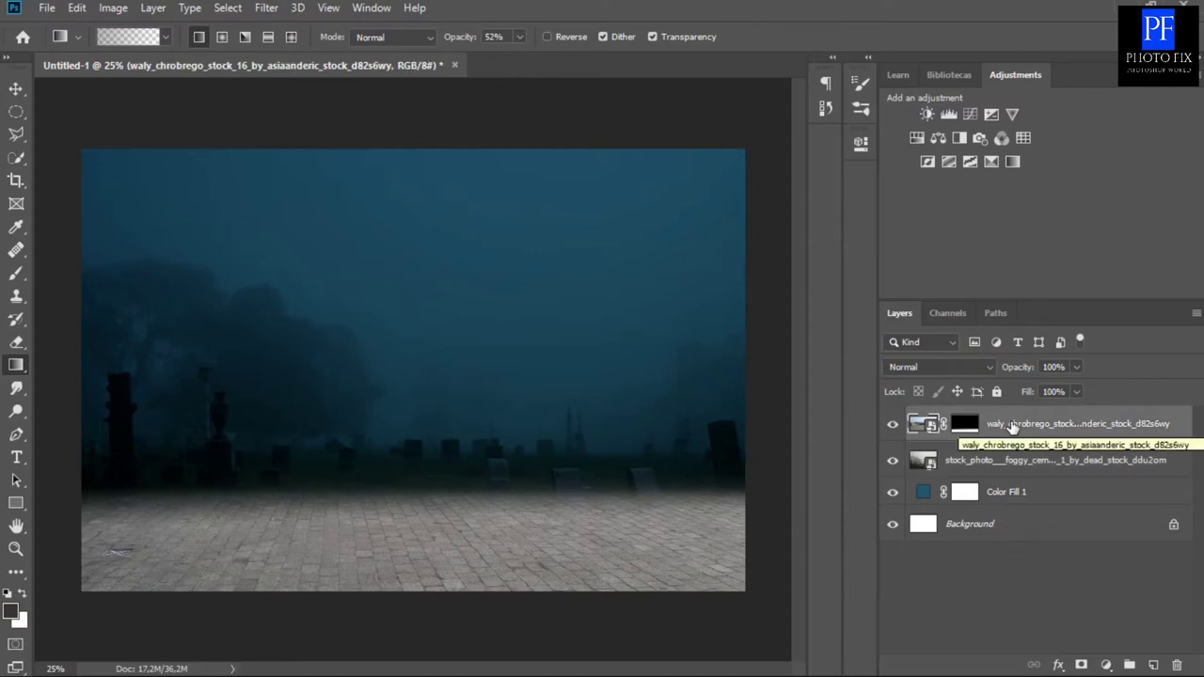
Add a Levels layer clipped to the terrace photo with output white lowered to 79.
left_click(1107, 665)
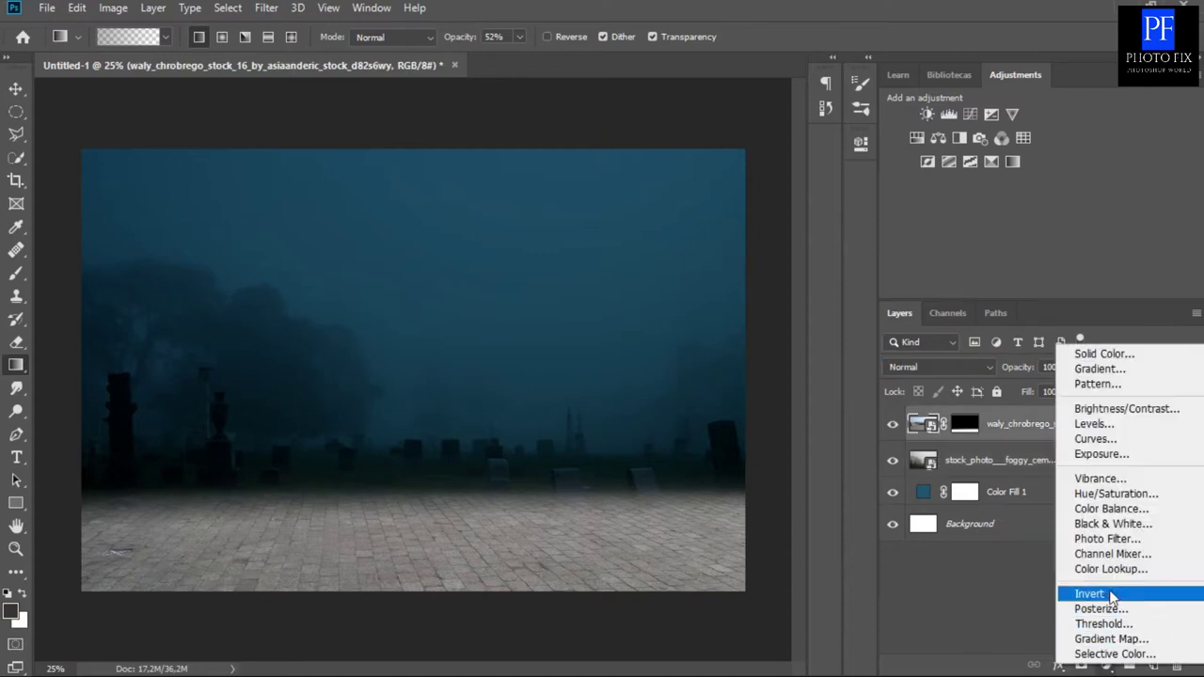
left_click(1094, 423)
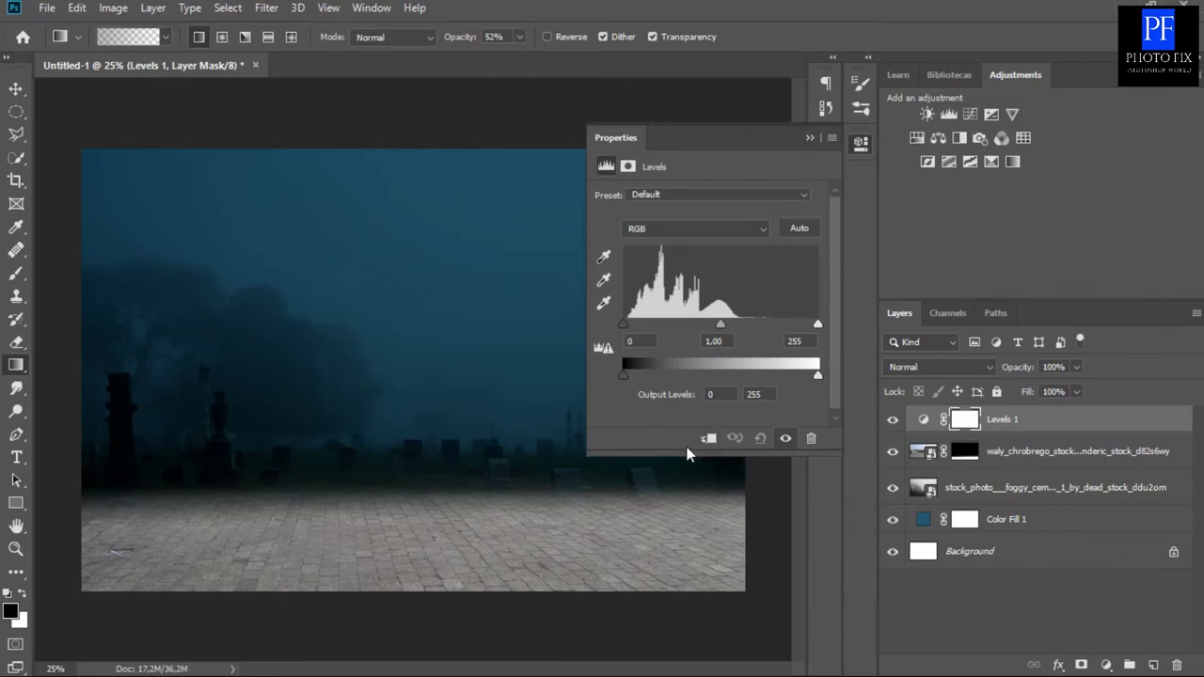
left_click(711, 440)
left_click(711, 440)
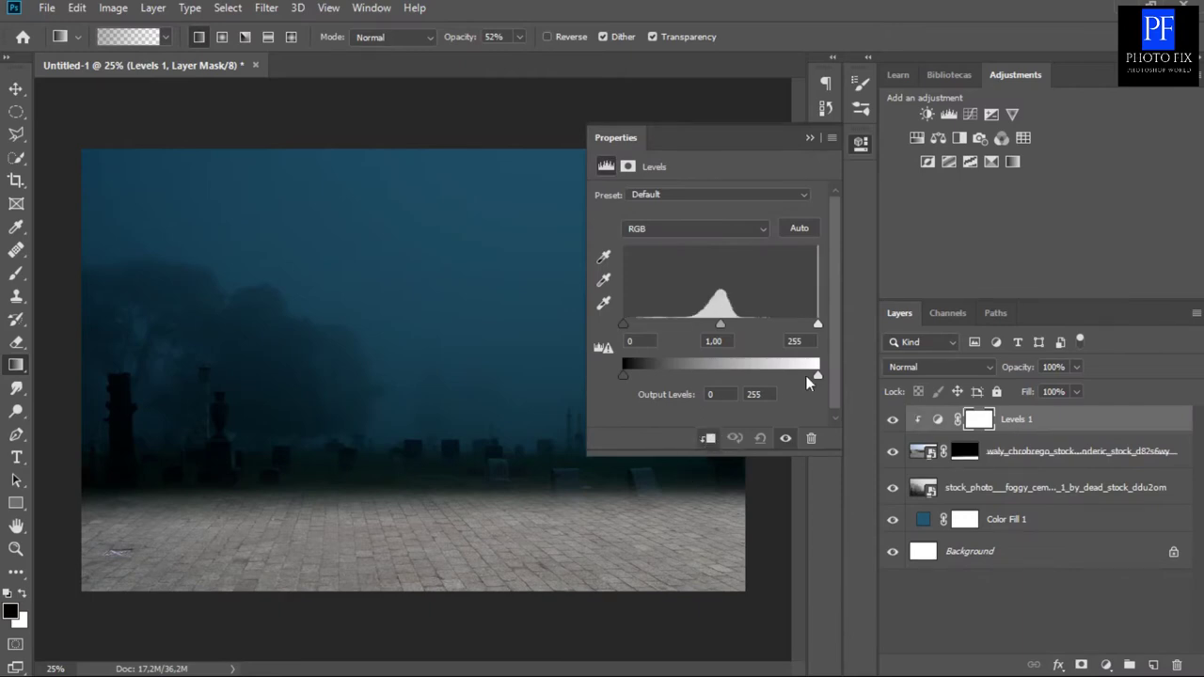
left_click_drag(818, 375, 684, 378)
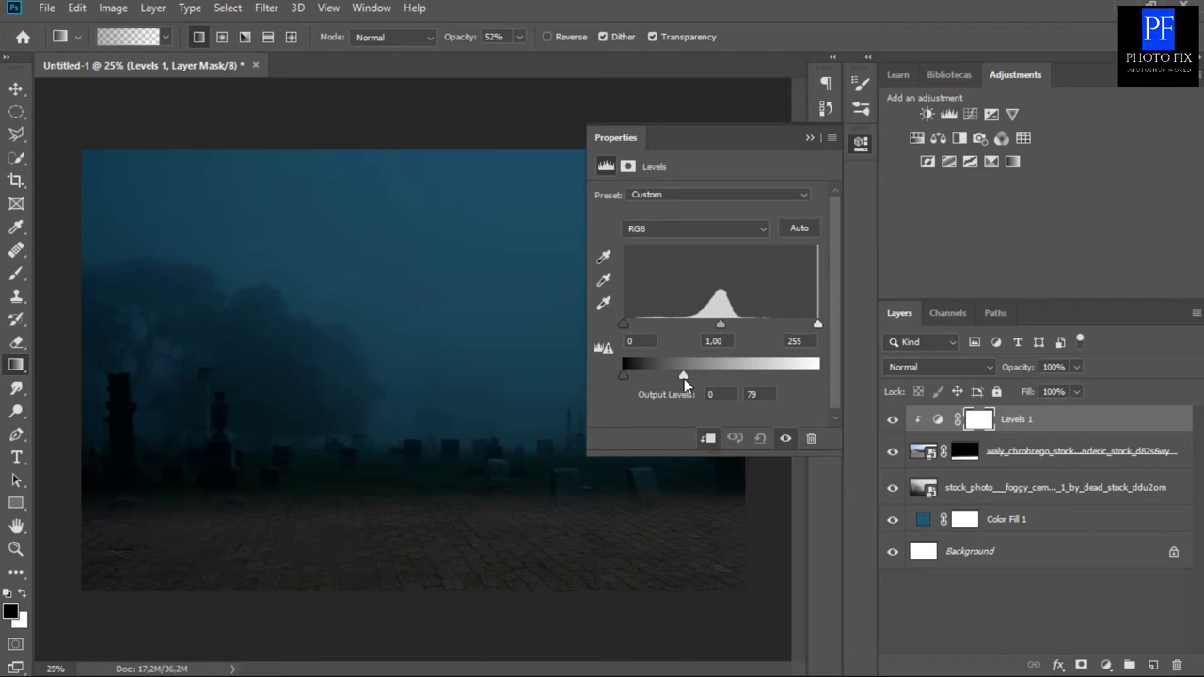
left_click(809, 138)
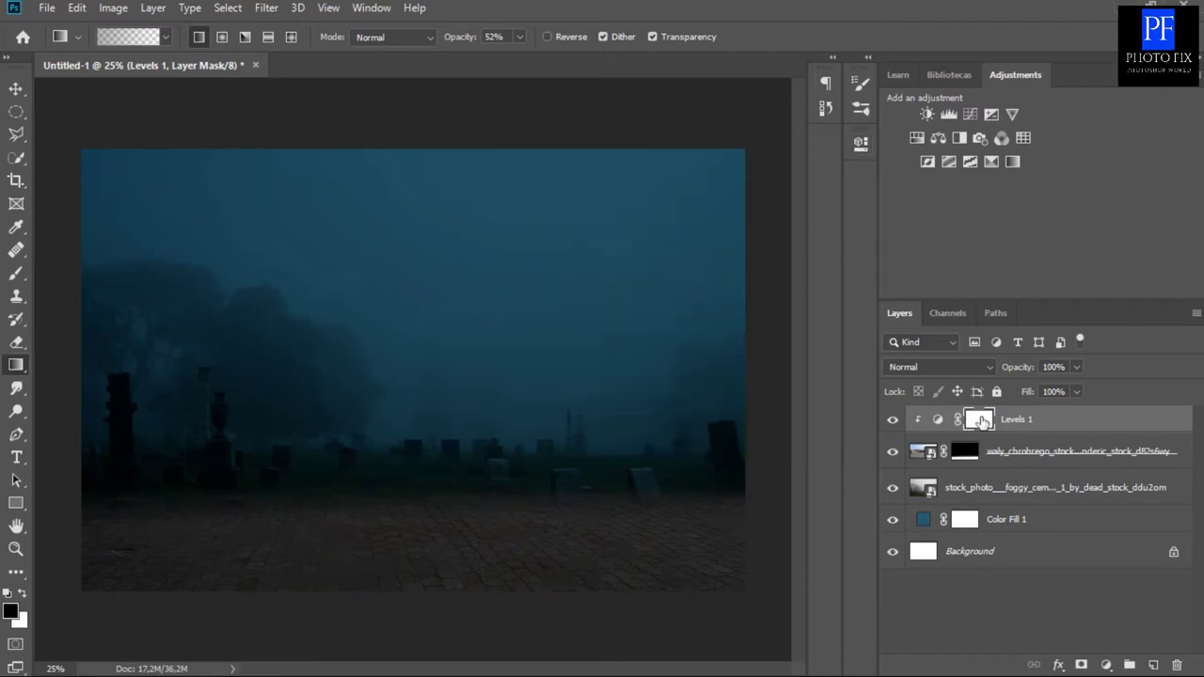
Set up the Brush tool with the Redondo macio soft round preset at 125 px.
left_click(16, 275)
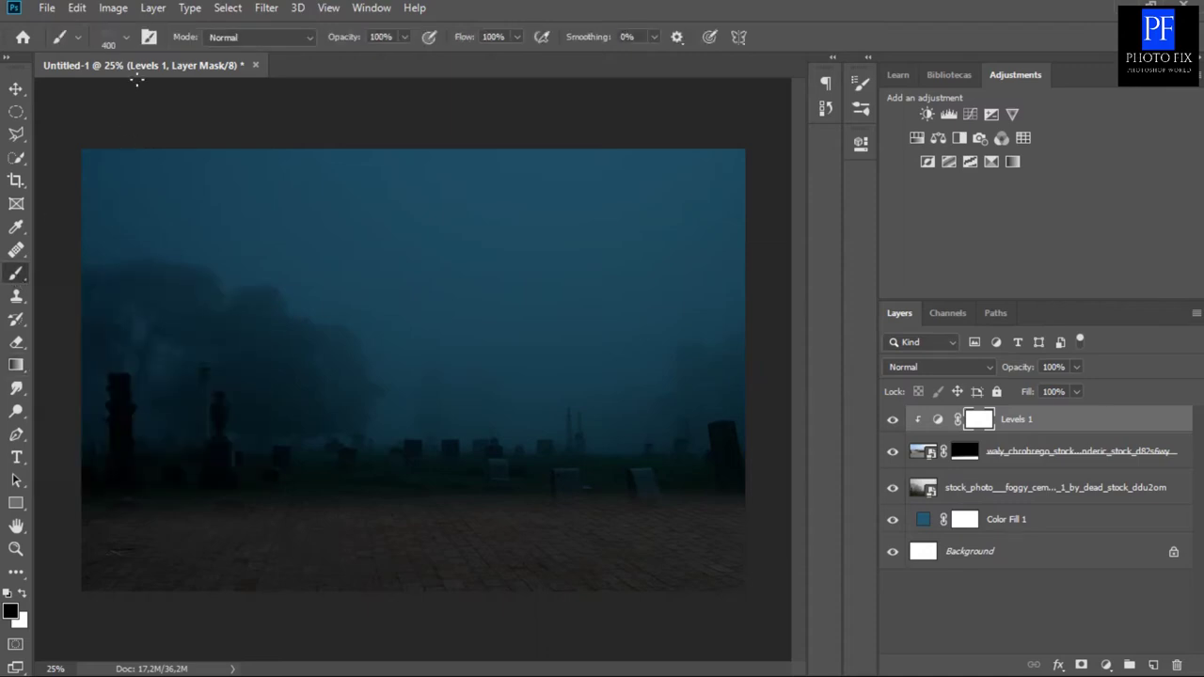
left_click(156, 35)
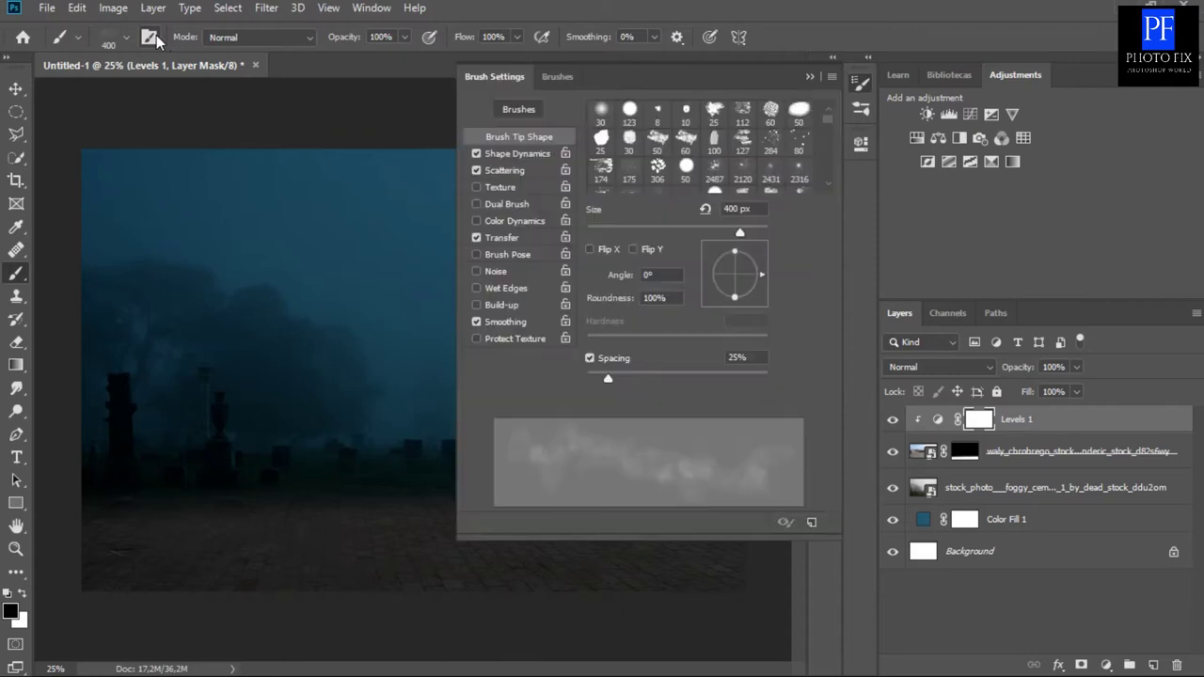
left_click(599, 113)
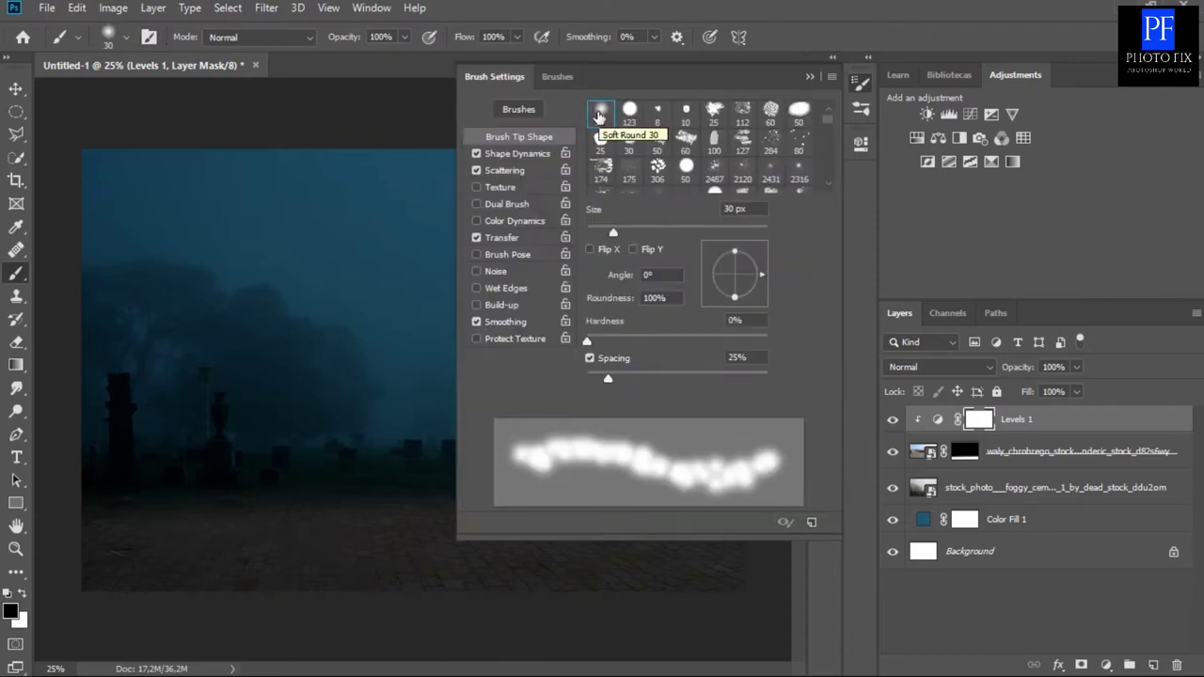
left_click(559, 75)
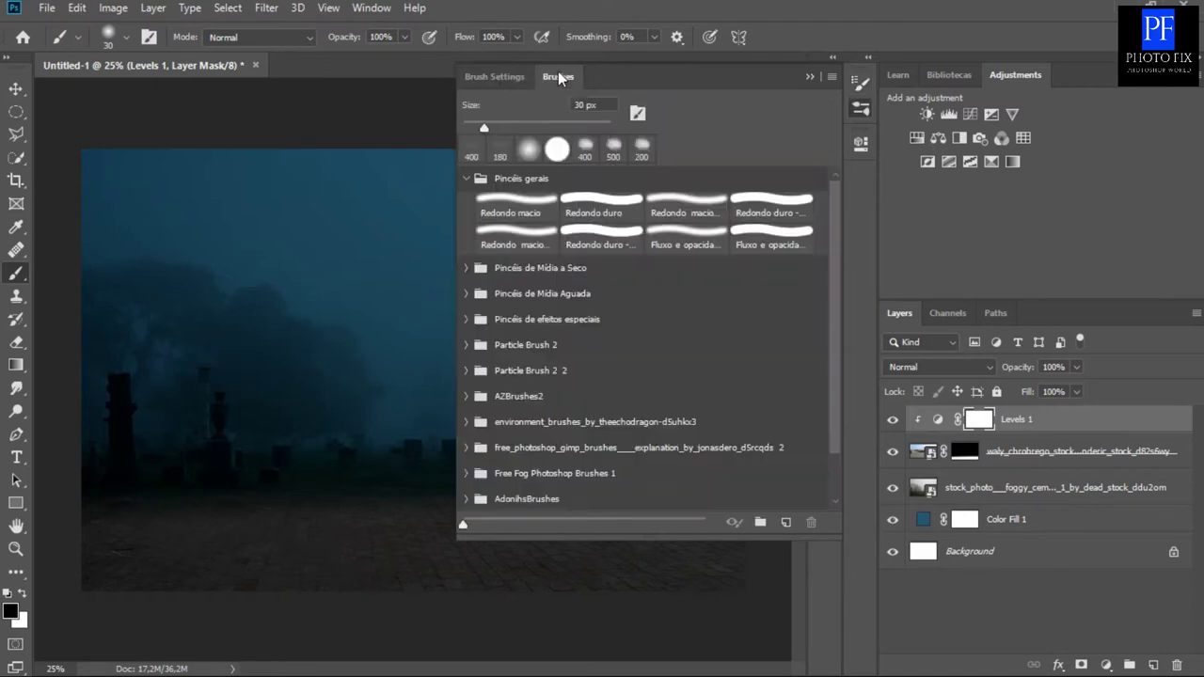
left_click(530, 151)
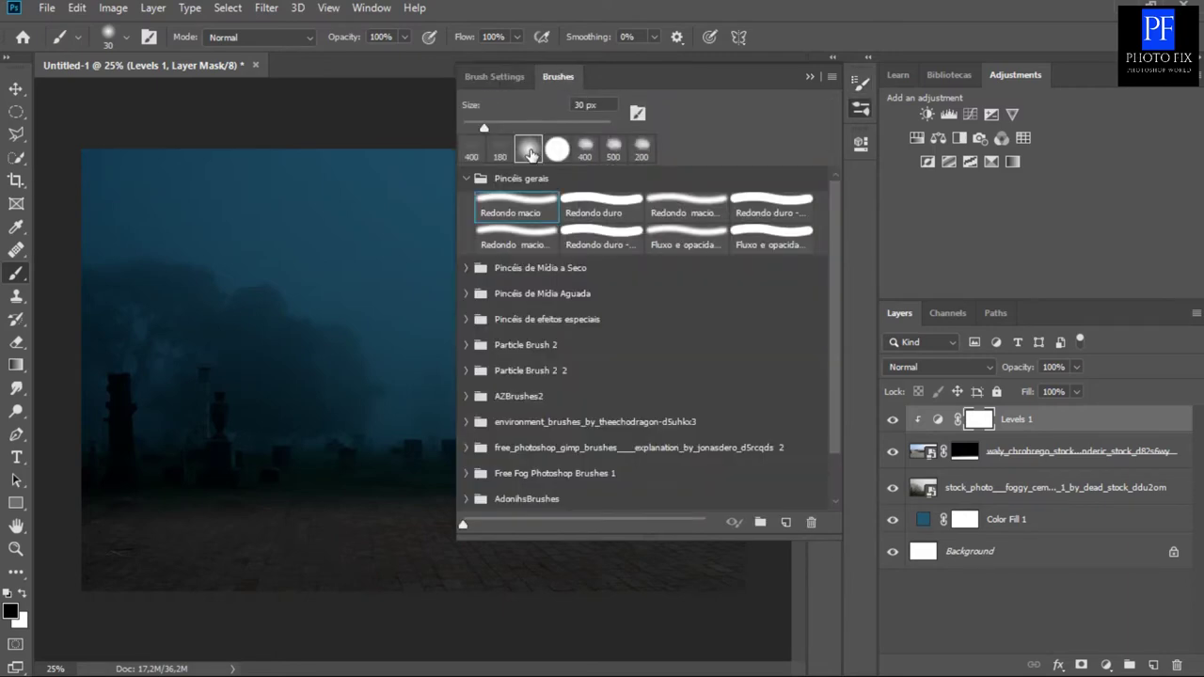
left_click(811, 77)
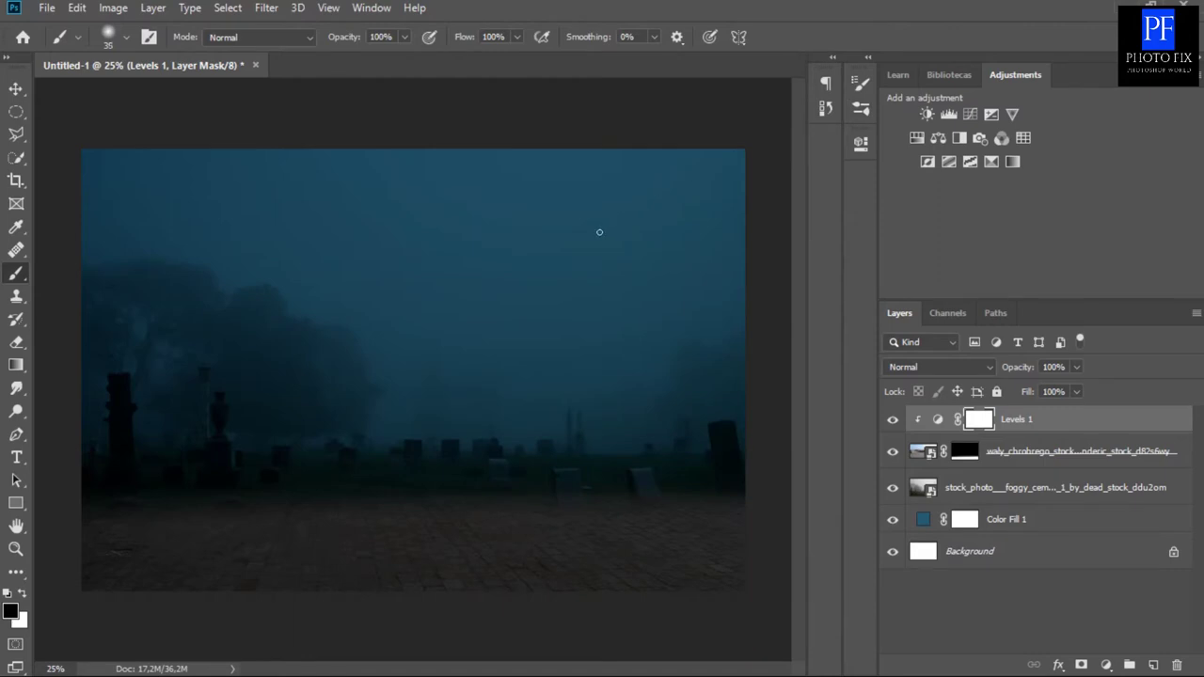
key("bracketright")
key("bracketright")
key("bracketright")
Paint a soft bright dab on the floor and stretch it into a wide flat glow.
left_click(430, 530)
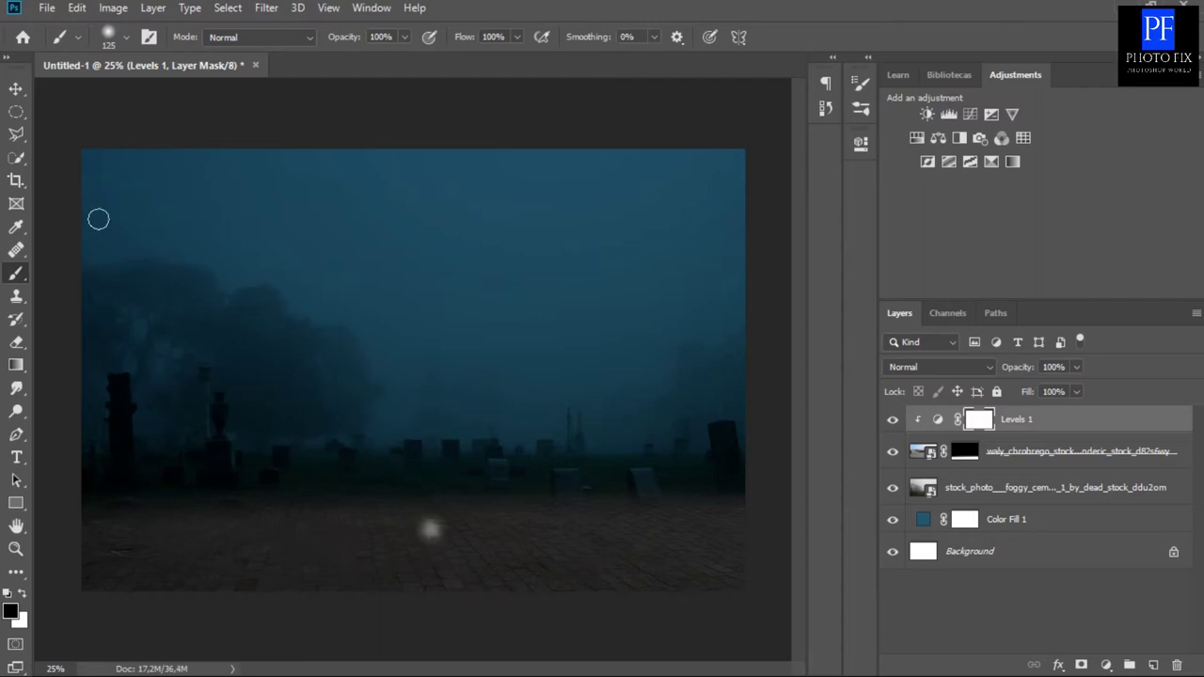
left_click(17, 94)
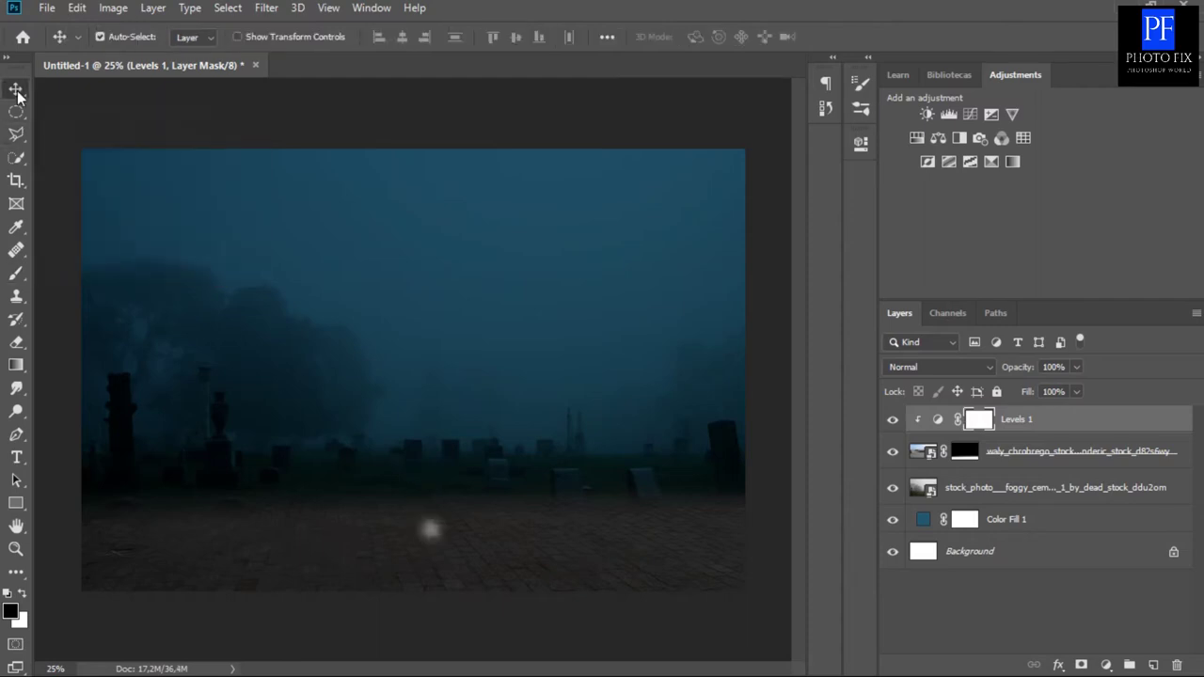
key("ctrl+t")
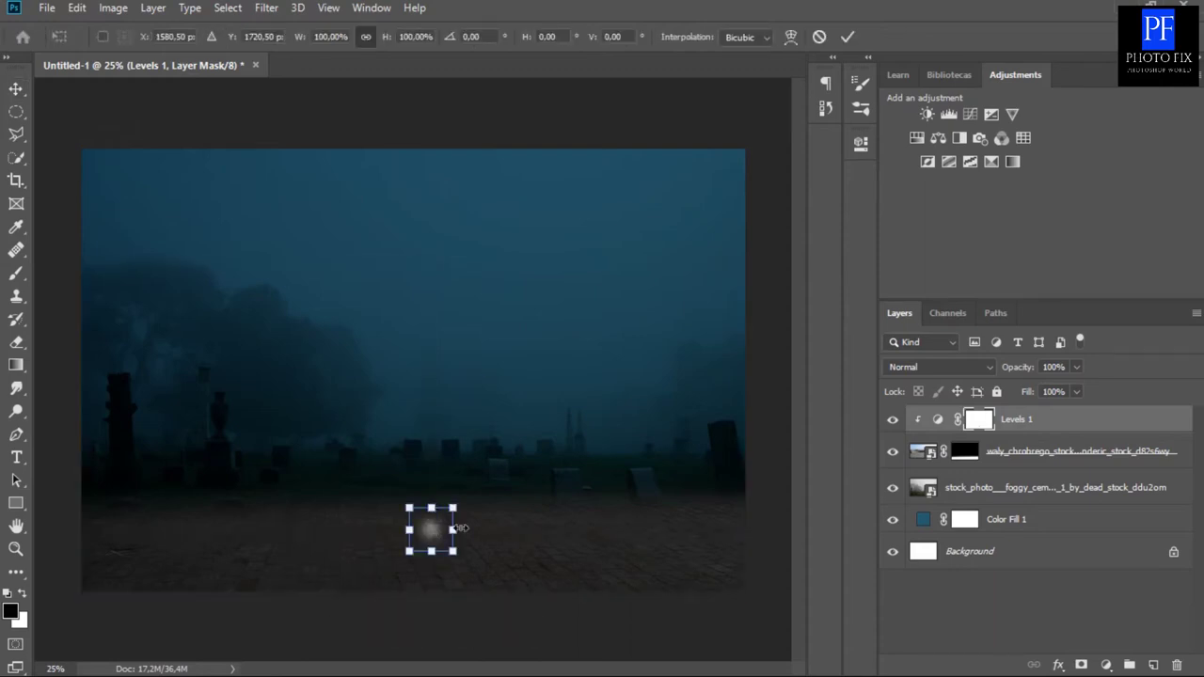
left_click_drag(451, 530, 600, 529)
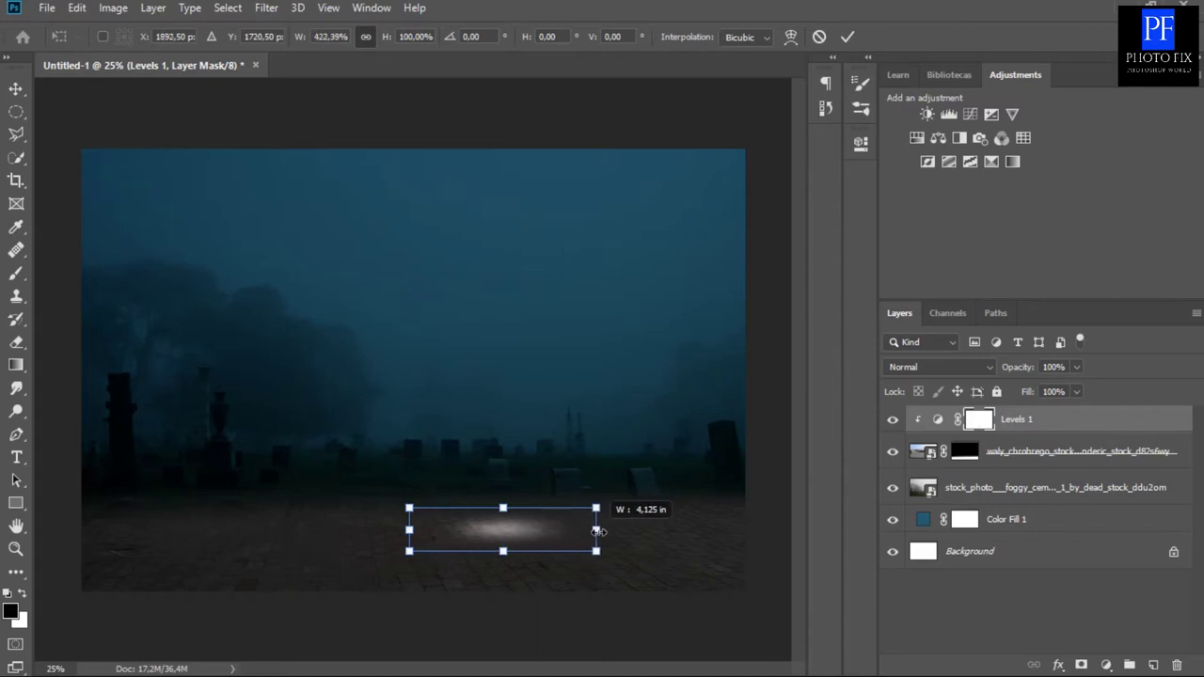
left_click_drag(408, 530, 193, 533)
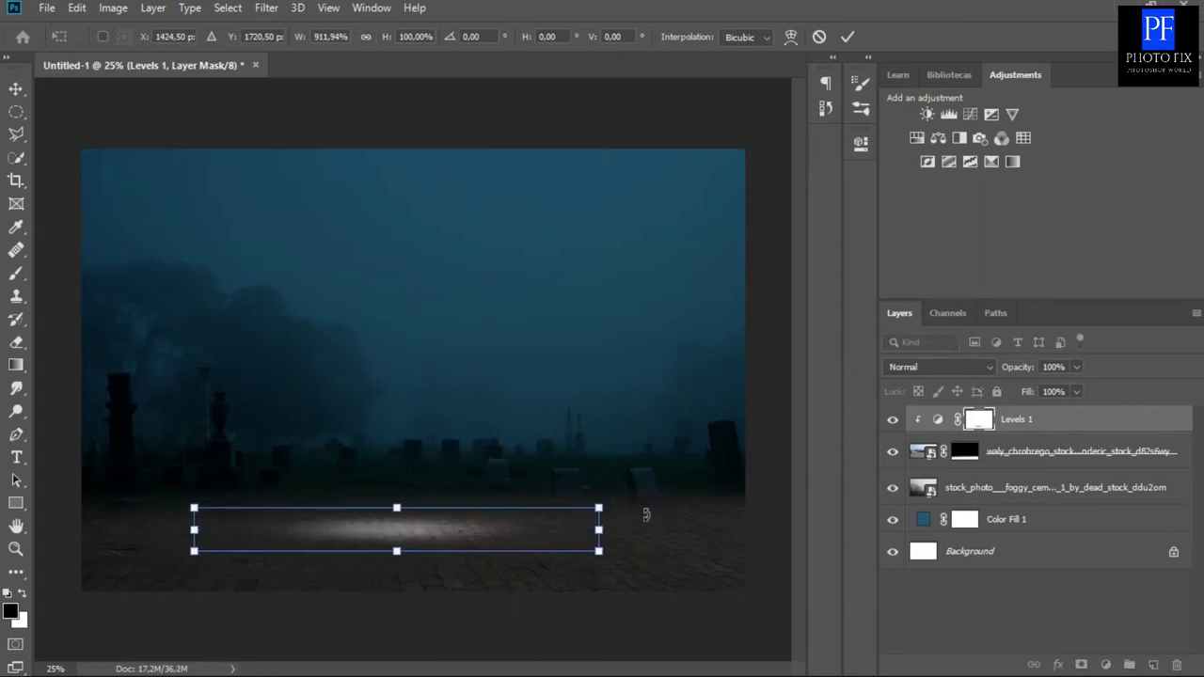
left_click_drag(599, 531, 649, 531)
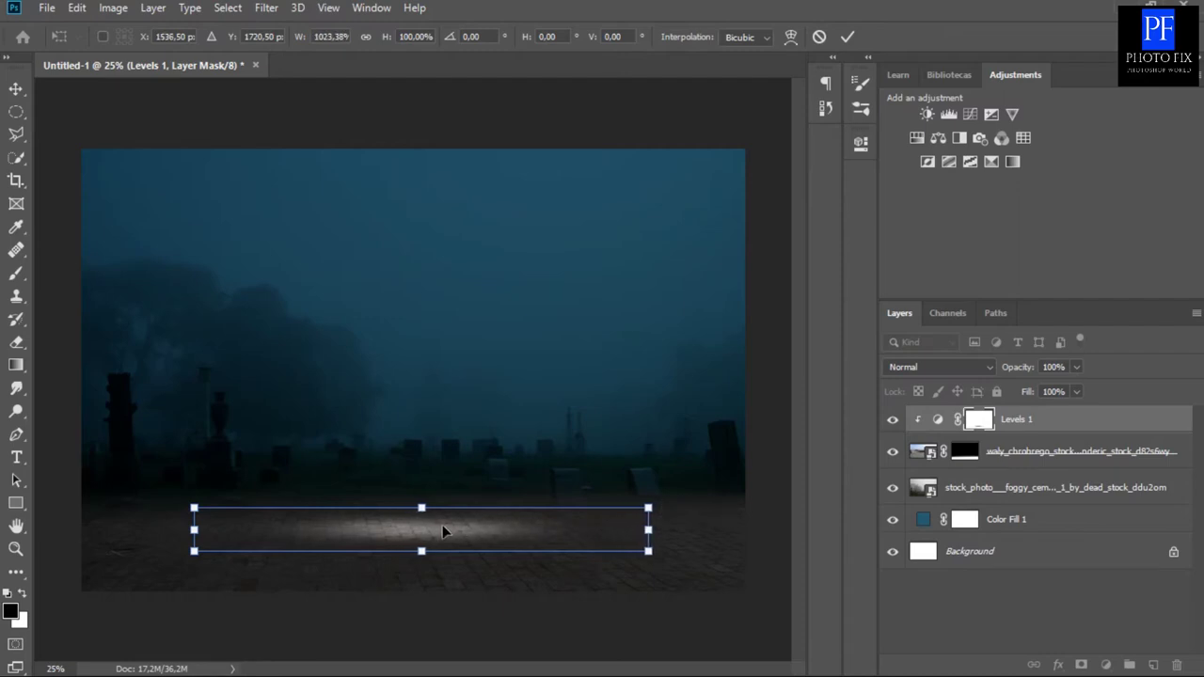
mouse_move(425, 532)
left_mouse_down()
mouse_move(414, 497)
mouse_move(413, 537)
left_mouse_up()
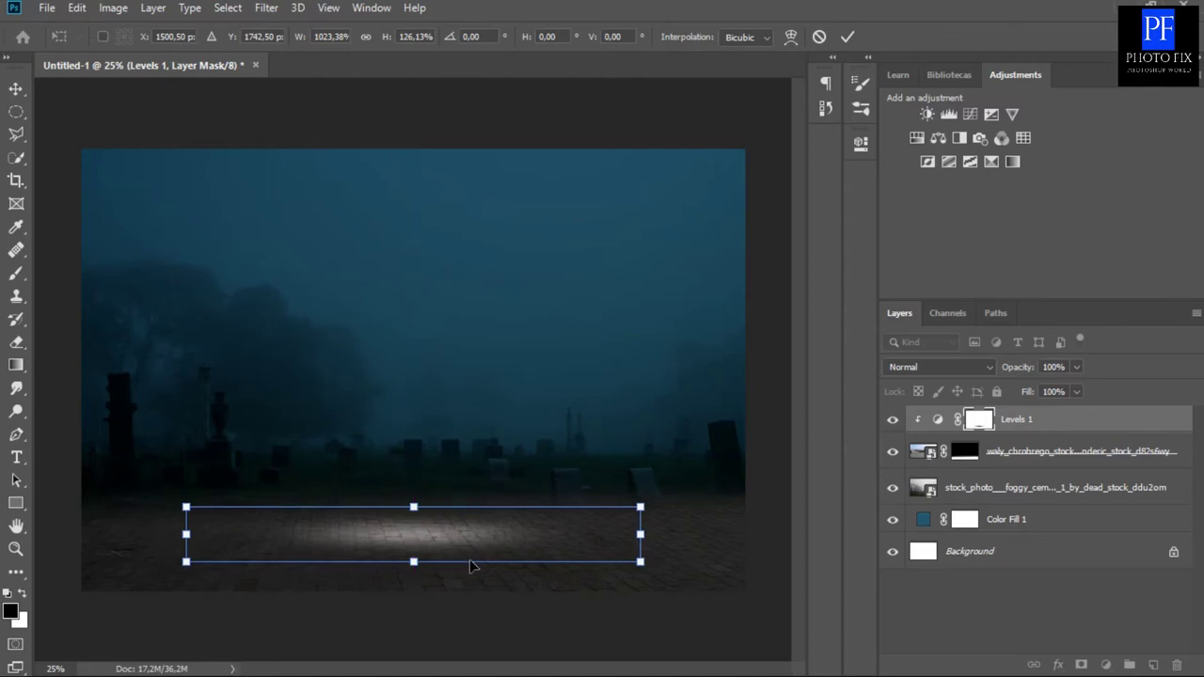
left_click_drag(442, 549, 434, 549)
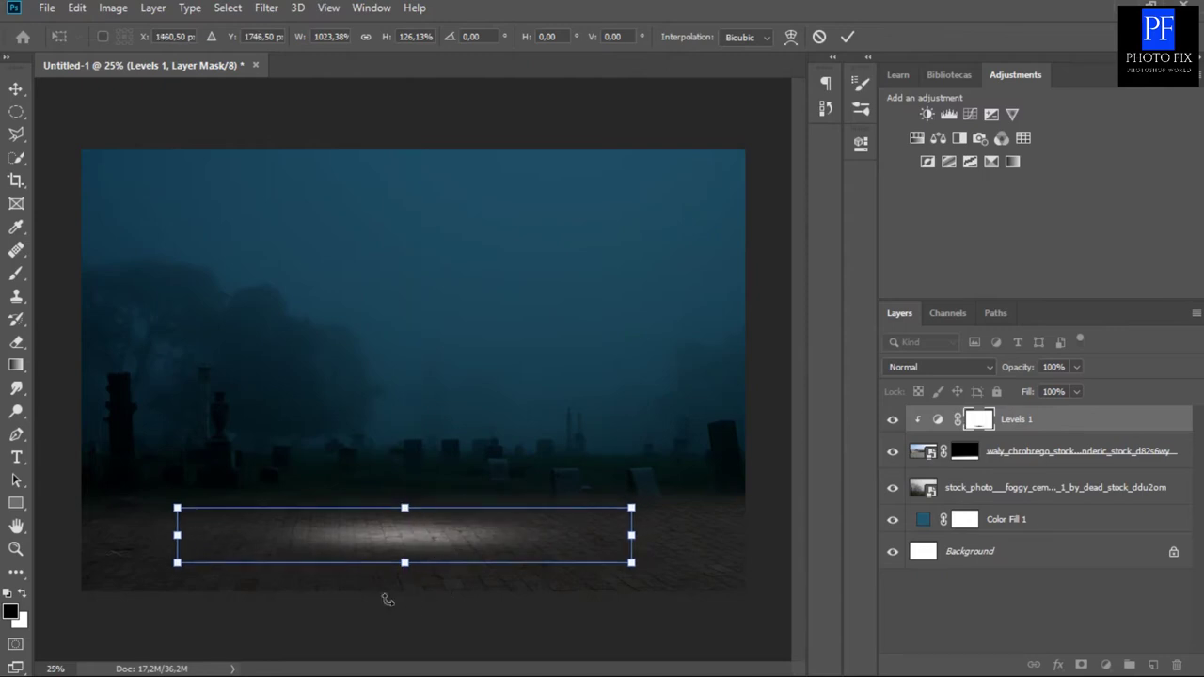
left_click(846, 37)
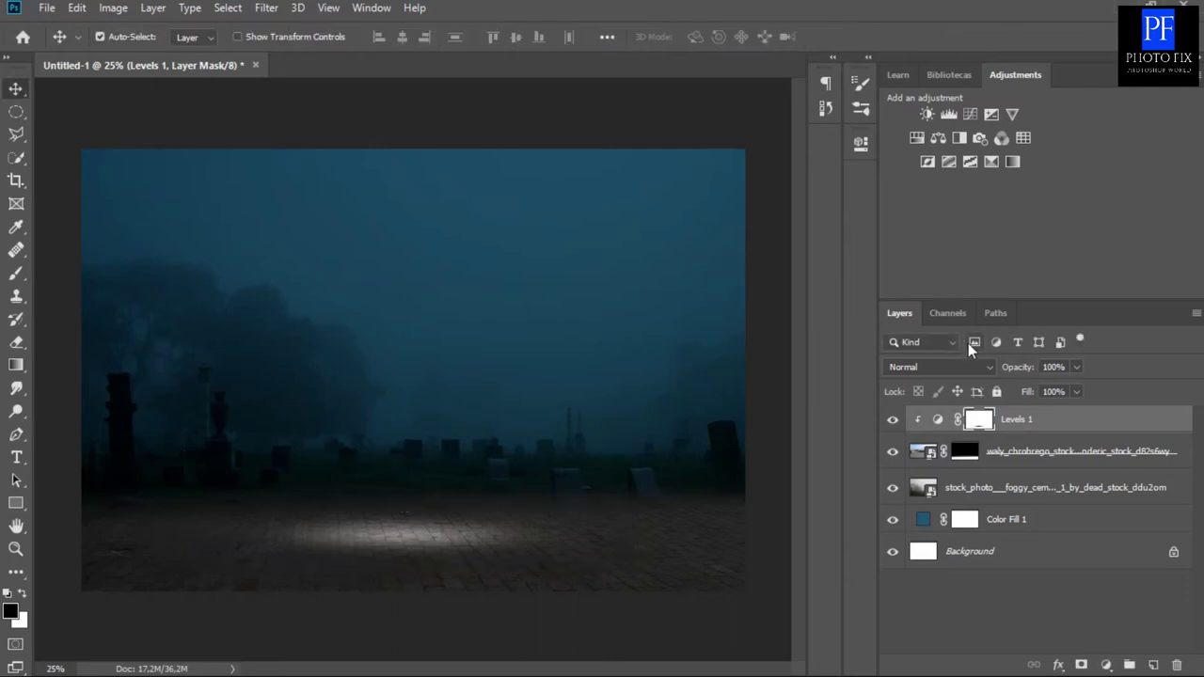
Enlarge the glow taller and wider, to 126.64% × 165.34%.
key("ctrl+t")
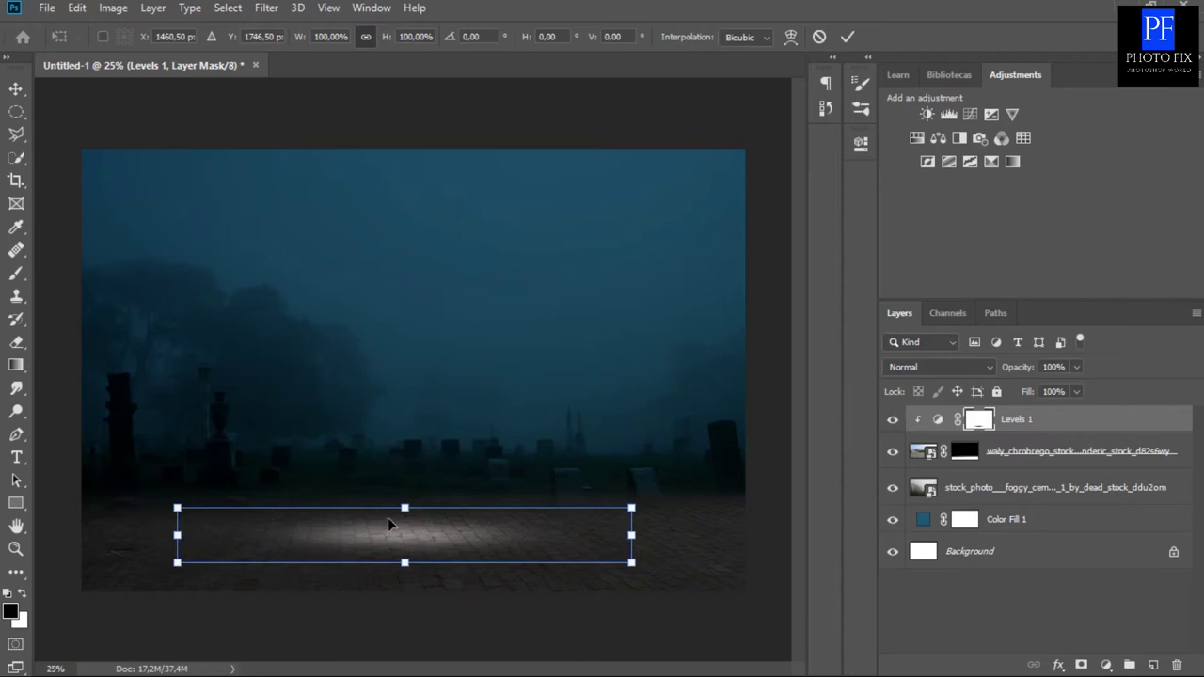
left_click_drag(405, 508, 405, 486)
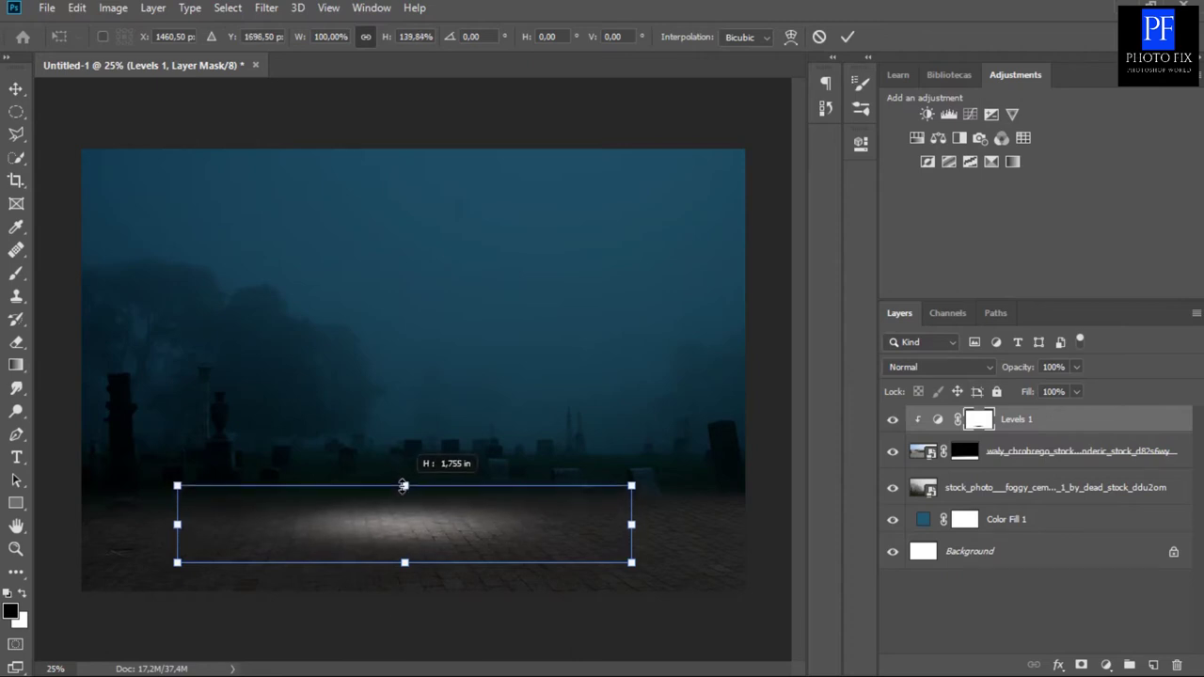
left_click_drag(405, 561, 405, 576)
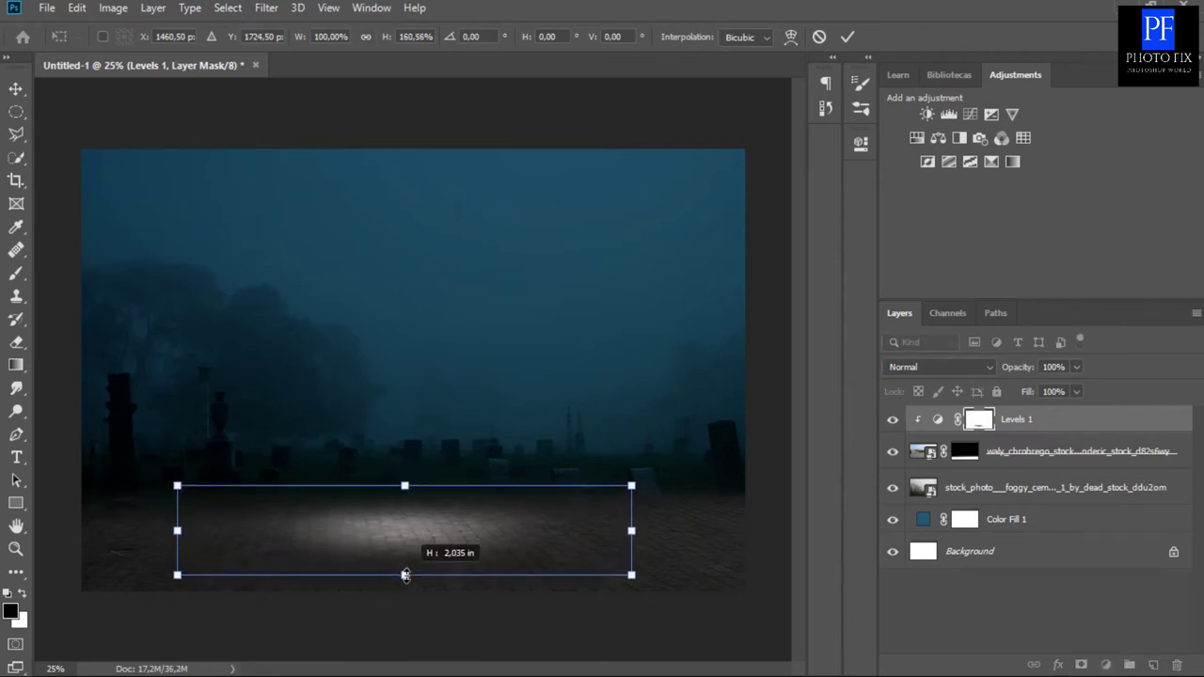
left_click_drag(178, 532, 97, 533)
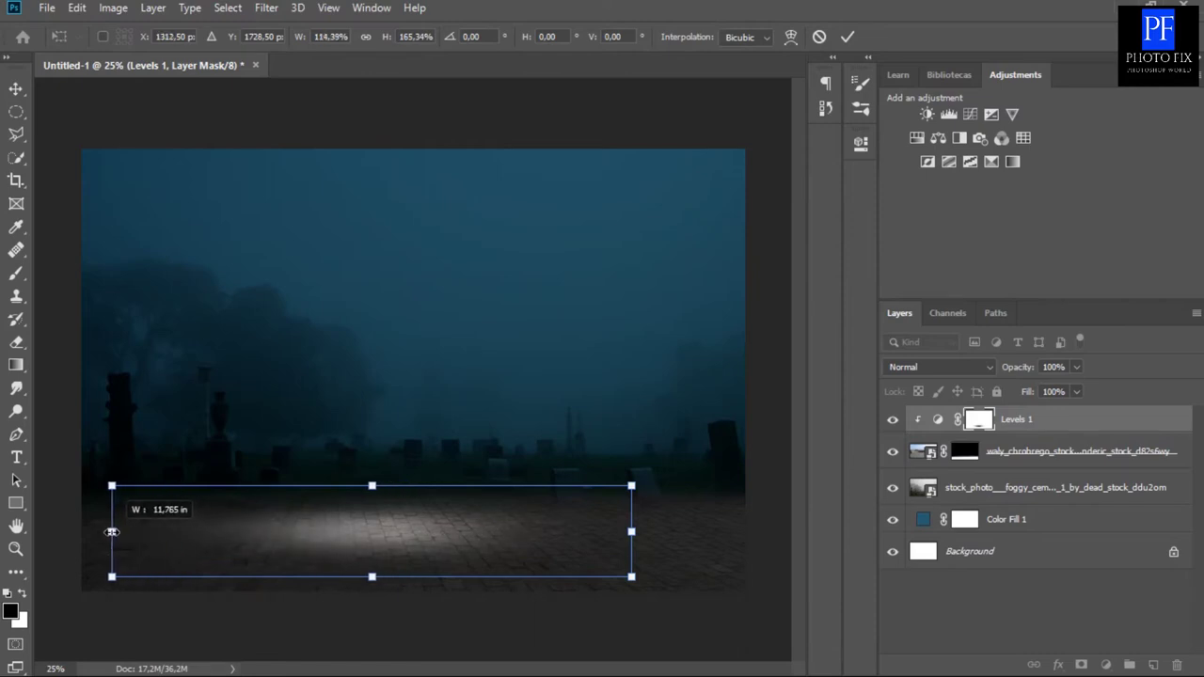
left_click_drag(628, 532, 672, 532)
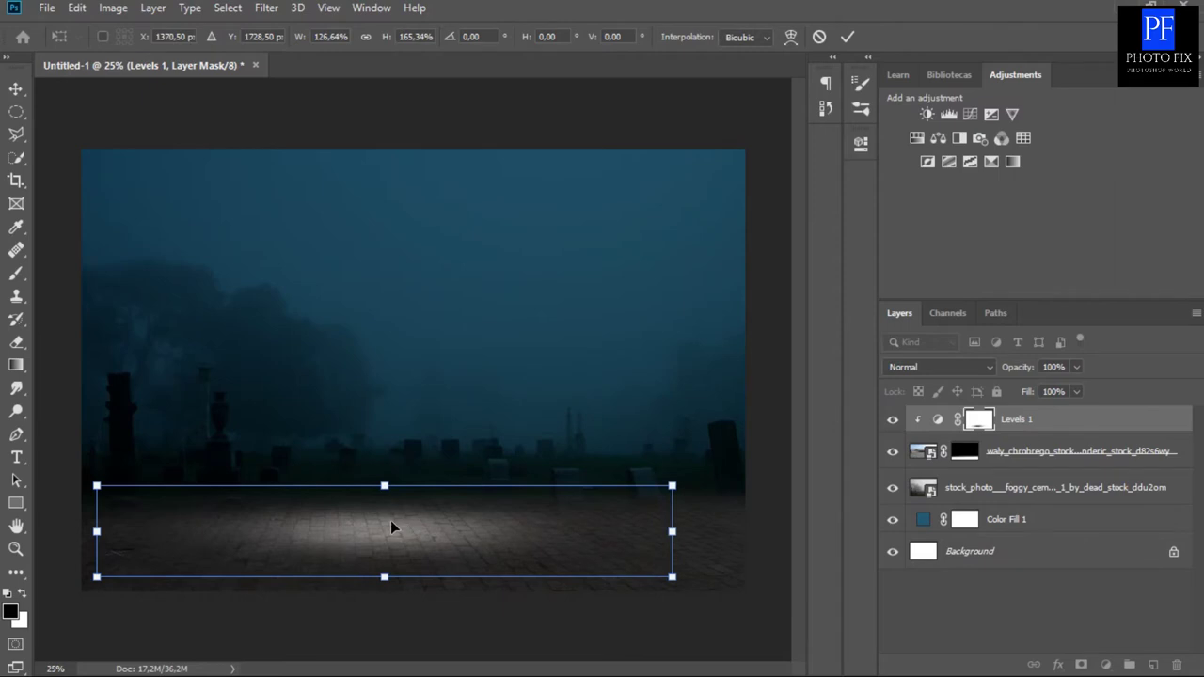
left_click_drag(392, 525, 396, 525)
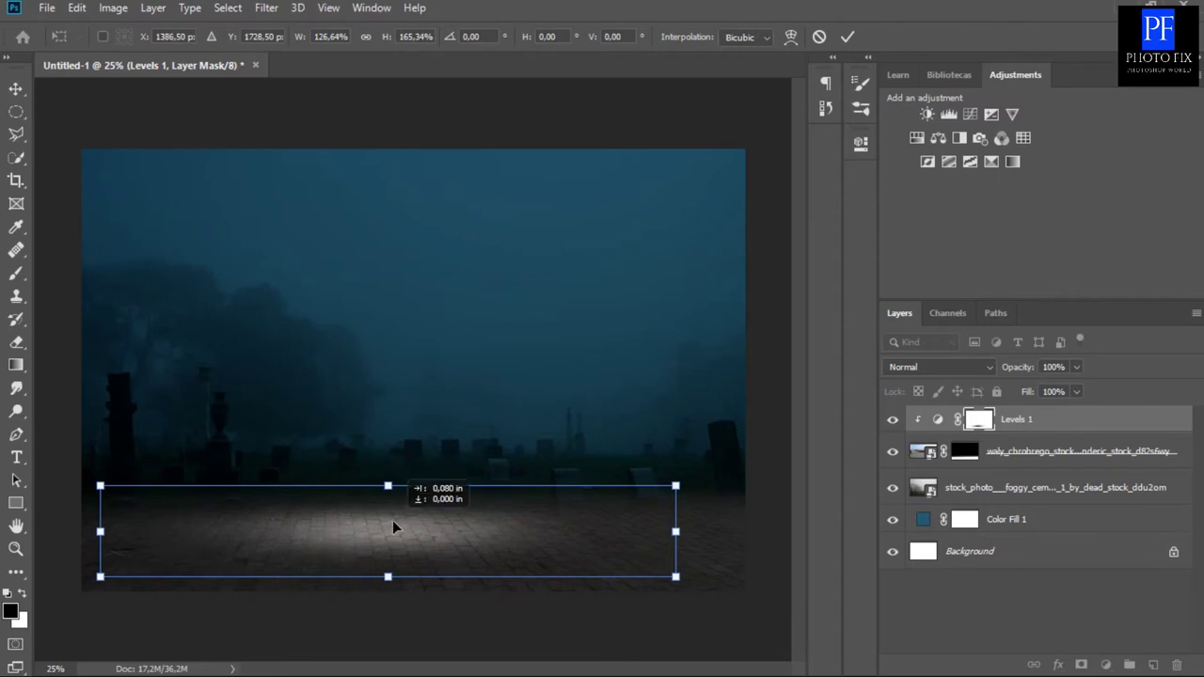
left_click(846, 39)
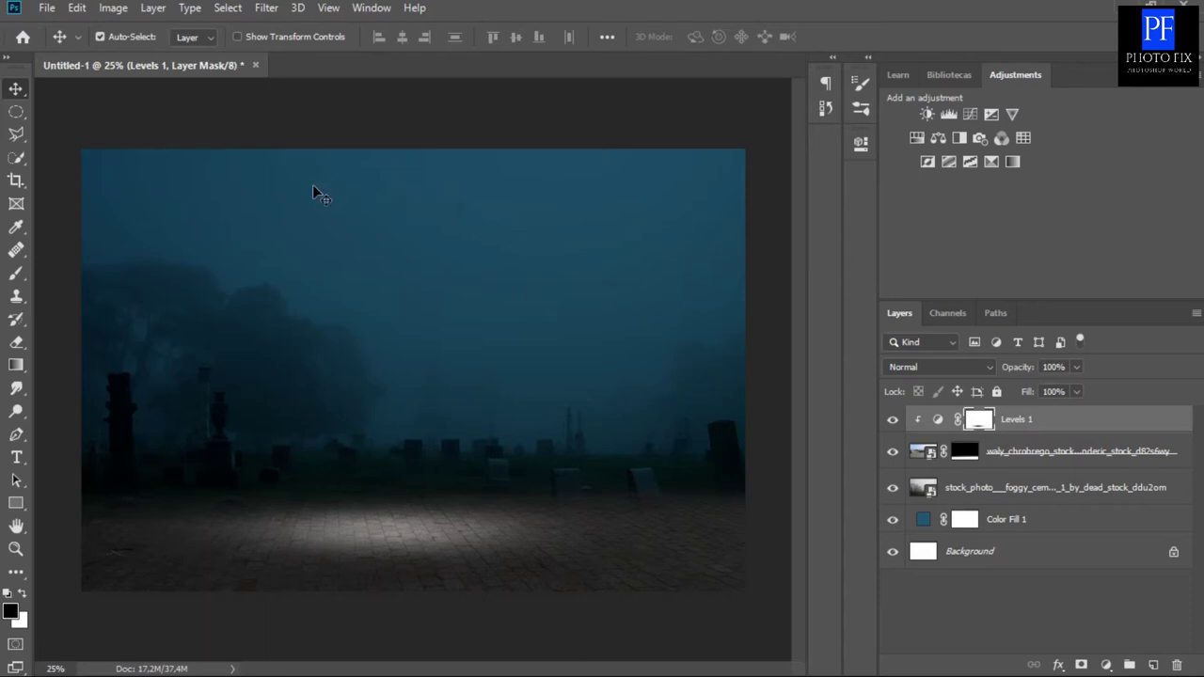
Place the umbrella woman photo as an embedded layer.
scroll(341, 273, "up", 1)
scroll(341, 279, "up", 1)
scroll(341, 285, "down", 1)
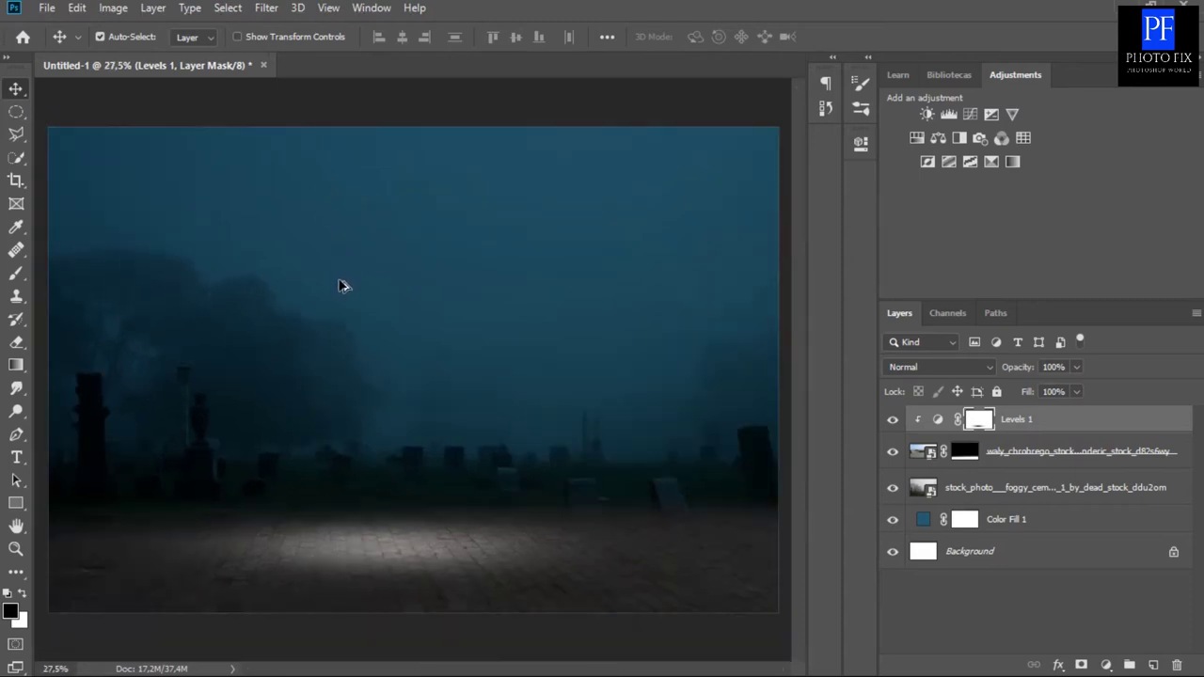
left_click(46, 8)
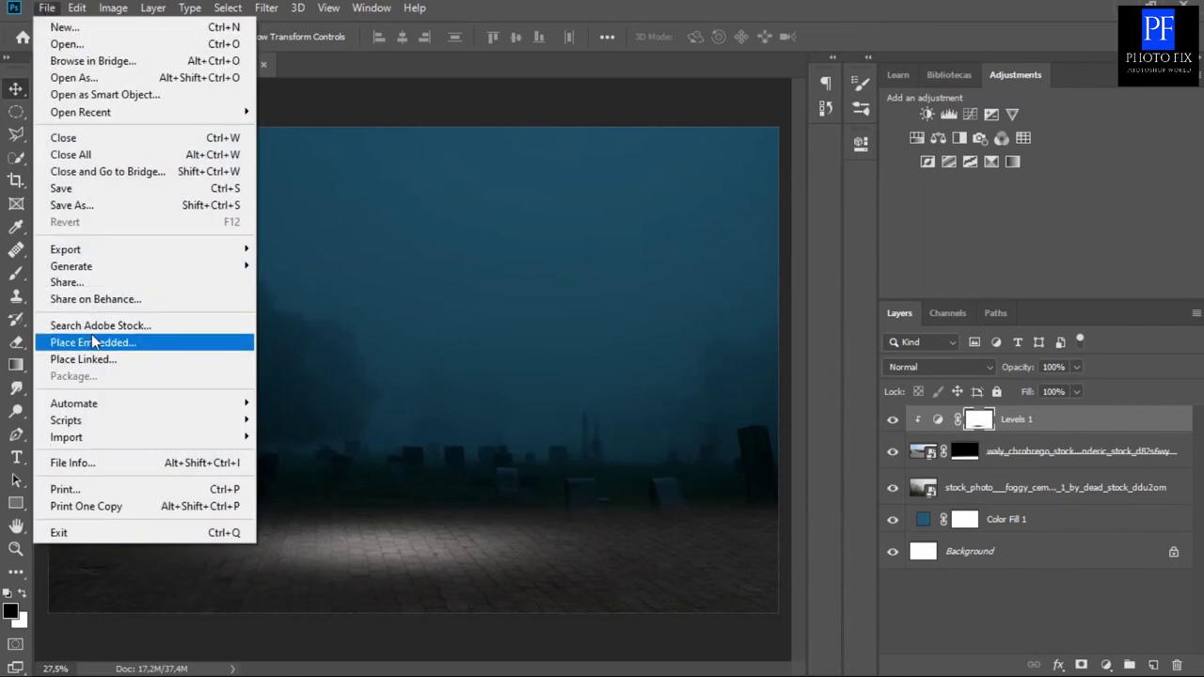
left_click(92, 342)
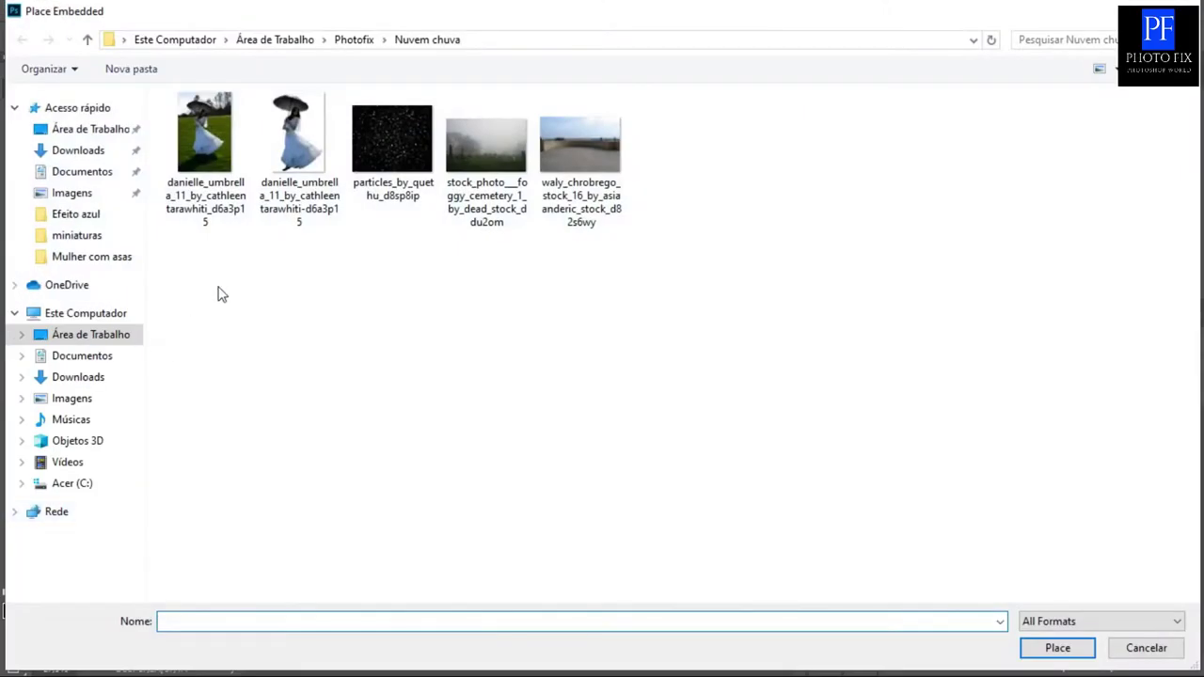
double_click(284, 161)
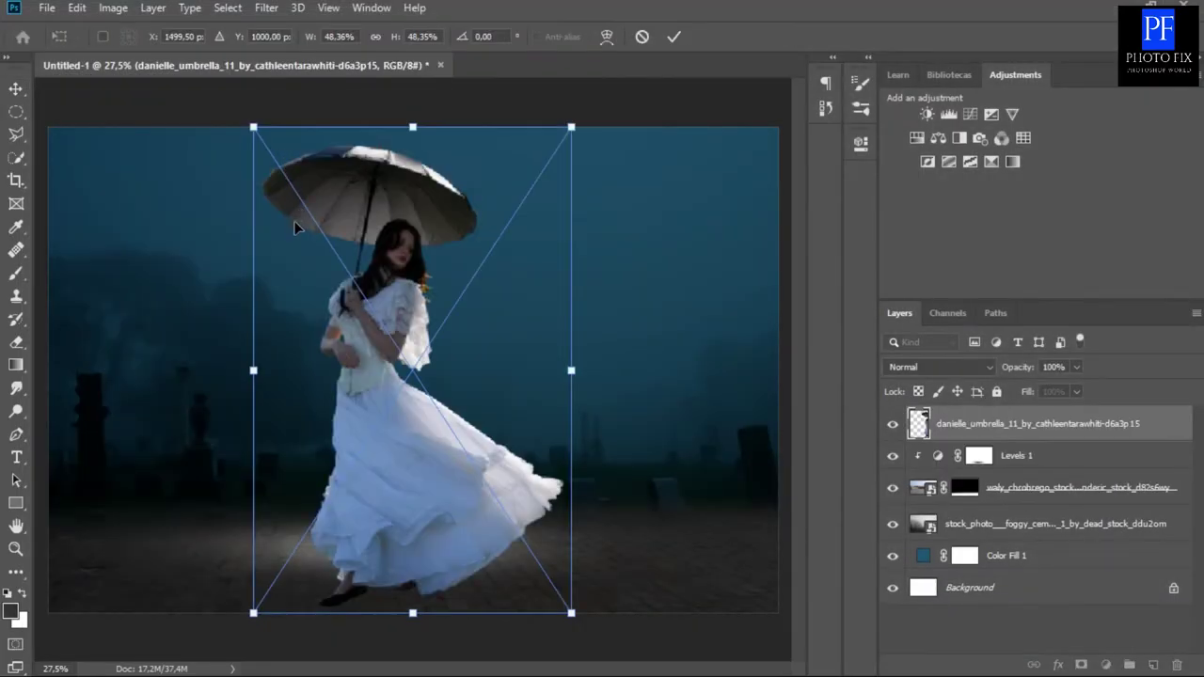
Scale the woman to 28.97% × 27.80% and centre her over the spotlight.
left_click_drag(253, 126, 318, 259)
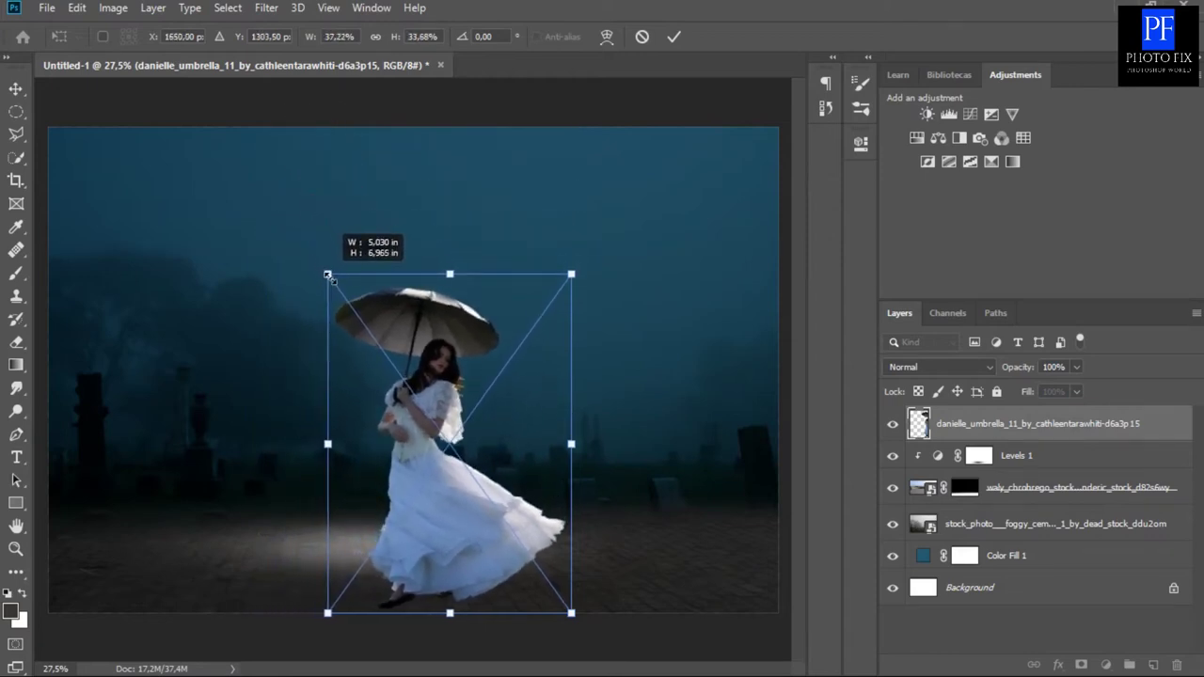
left_click_drag(319, 259, 342, 294)
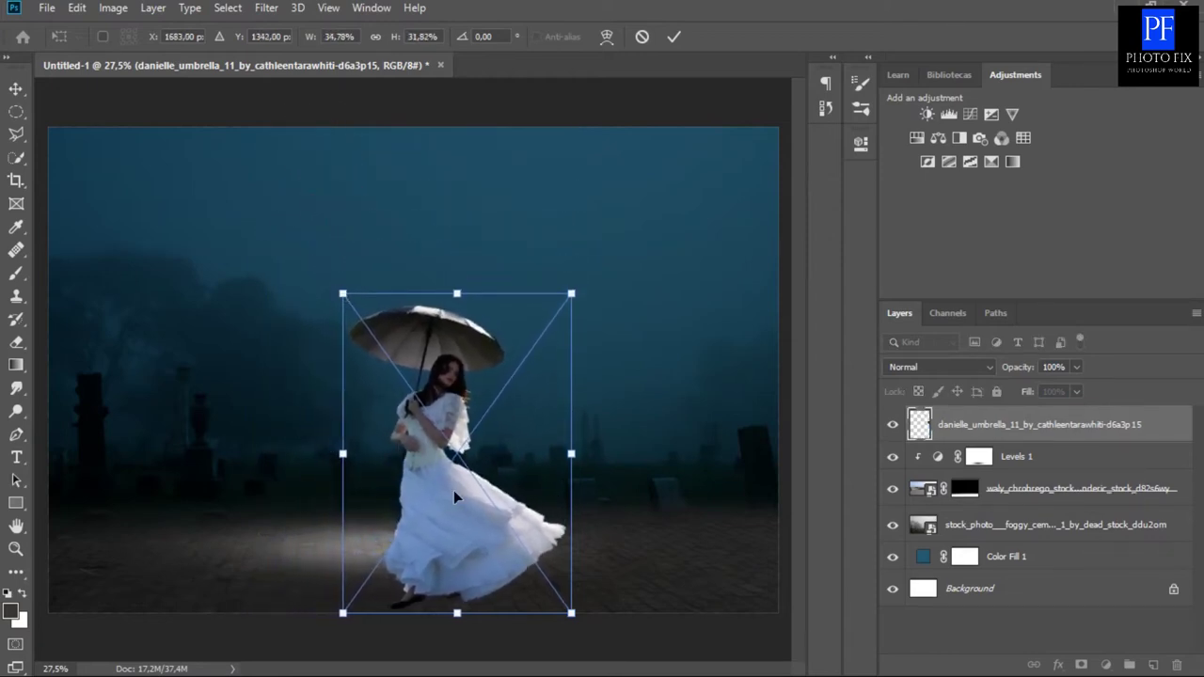
left_click_drag(453, 490, 403, 436)
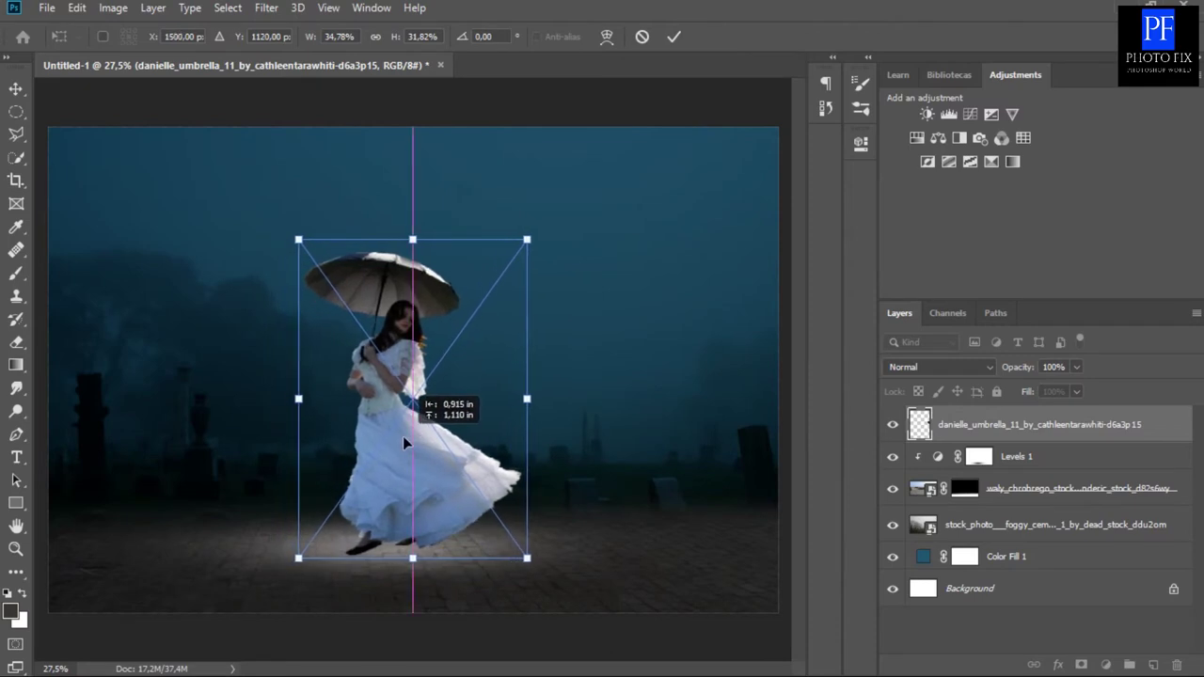
left_click_drag(403, 436, 406, 433)
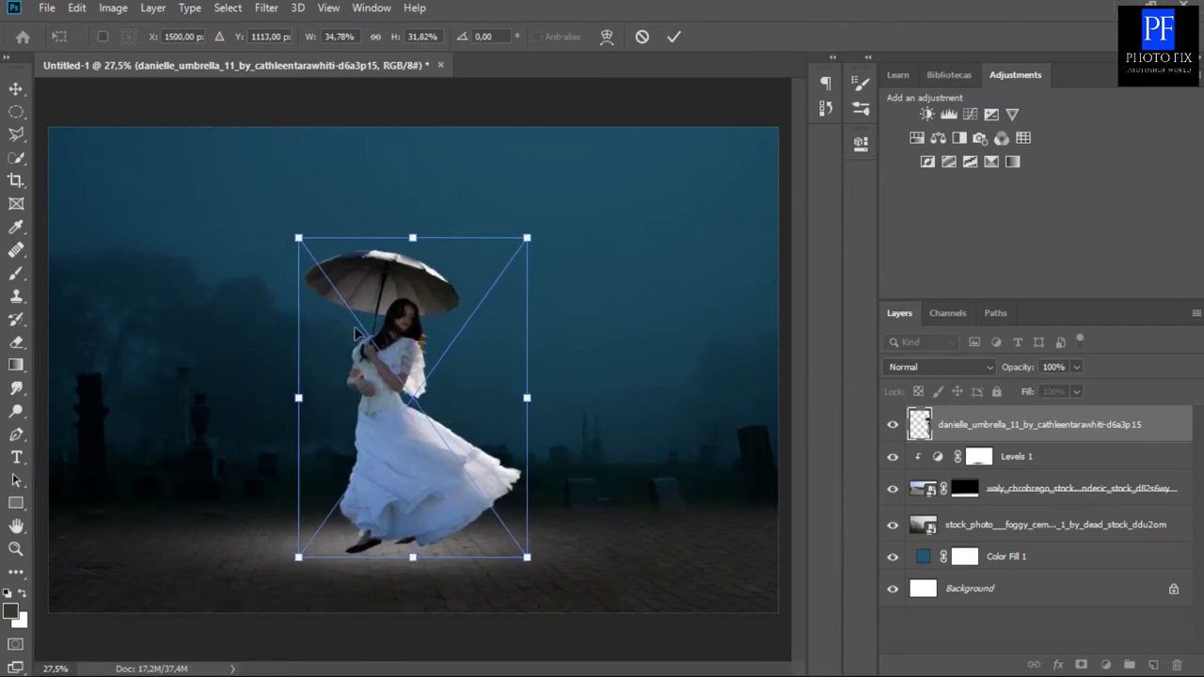
left_click_drag(528, 397, 517, 399)
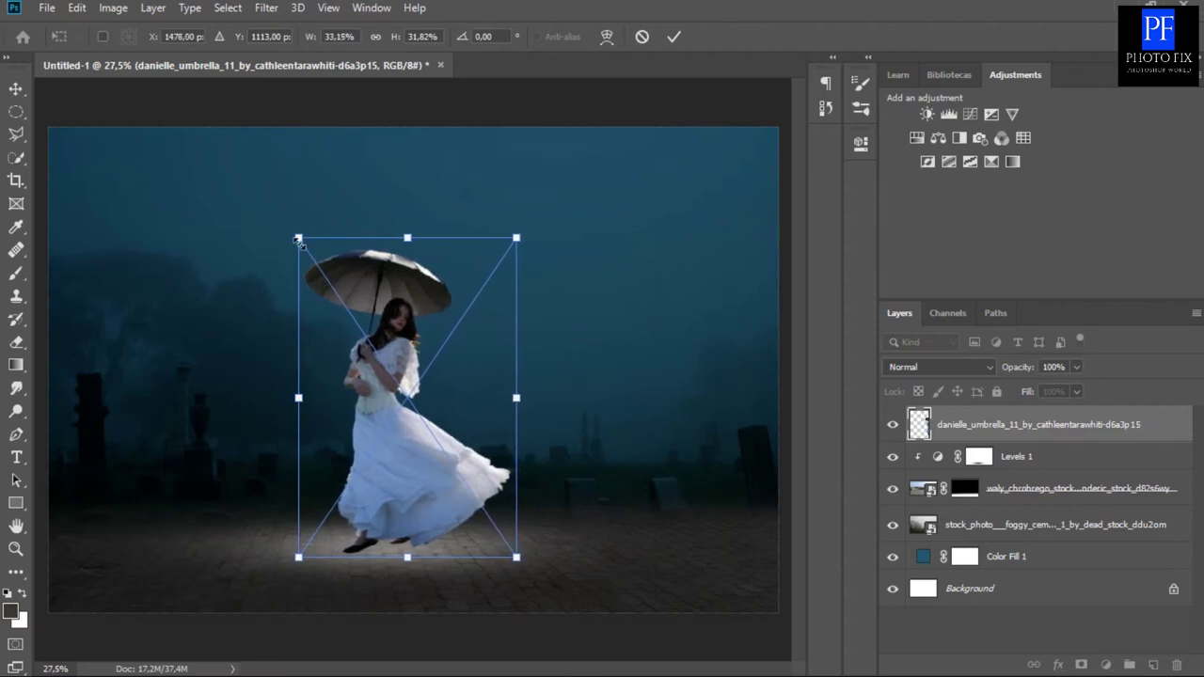
left_click_drag(297, 239, 325, 278)
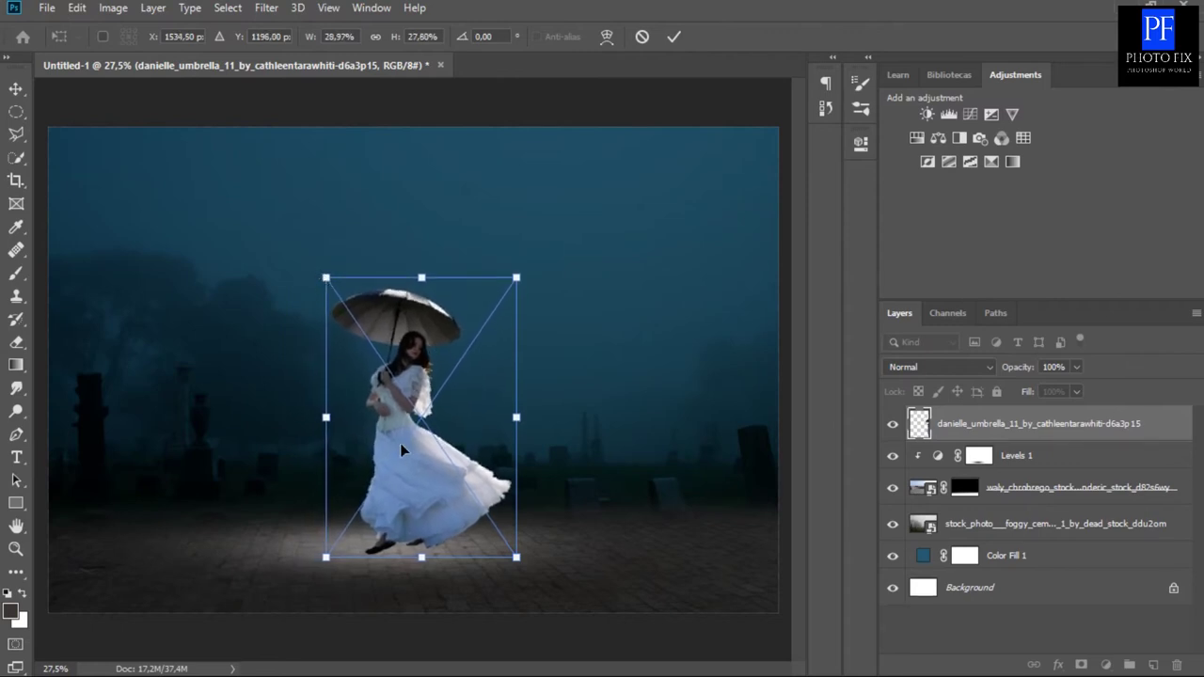
left_click_drag(407, 453, 405, 456)
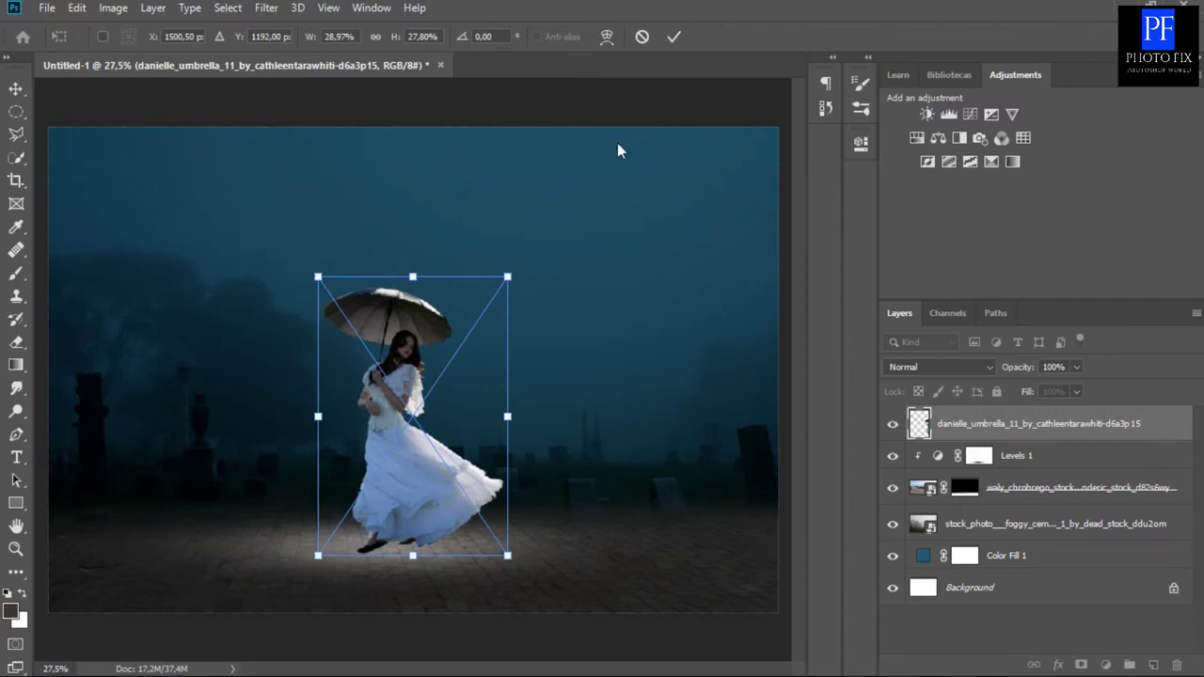
Commit the woman's placement and add a new layer named 'white' above Levels 1.
left_click(668, 39)
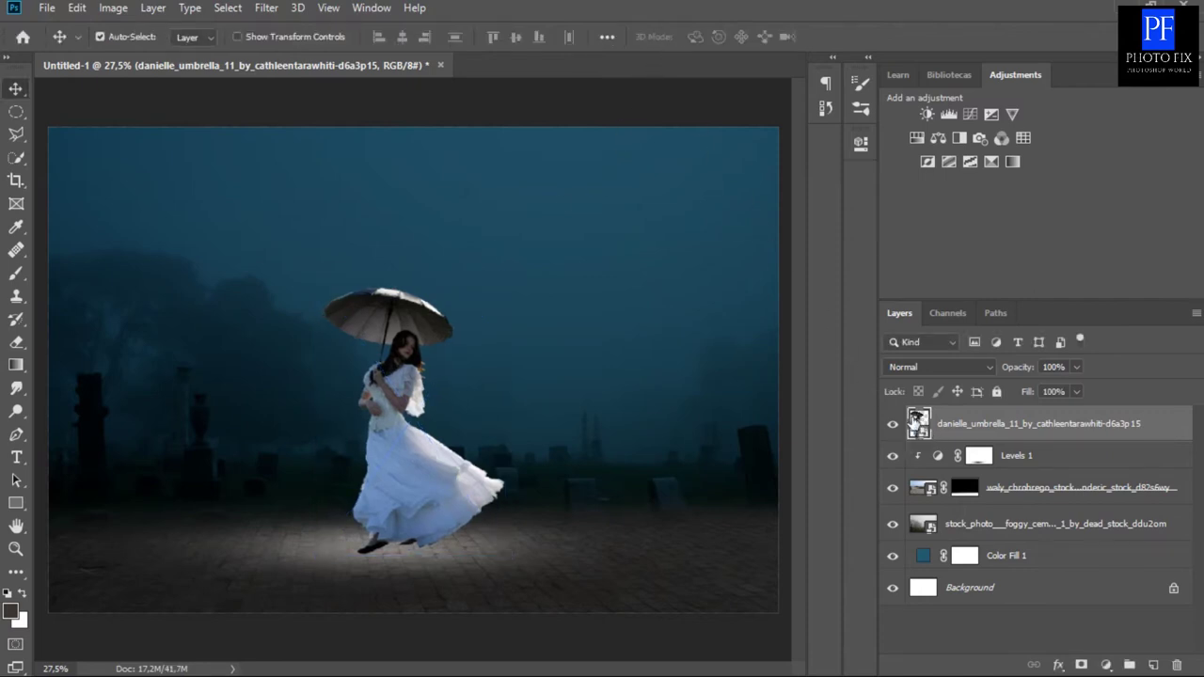
left_click(979, 456)
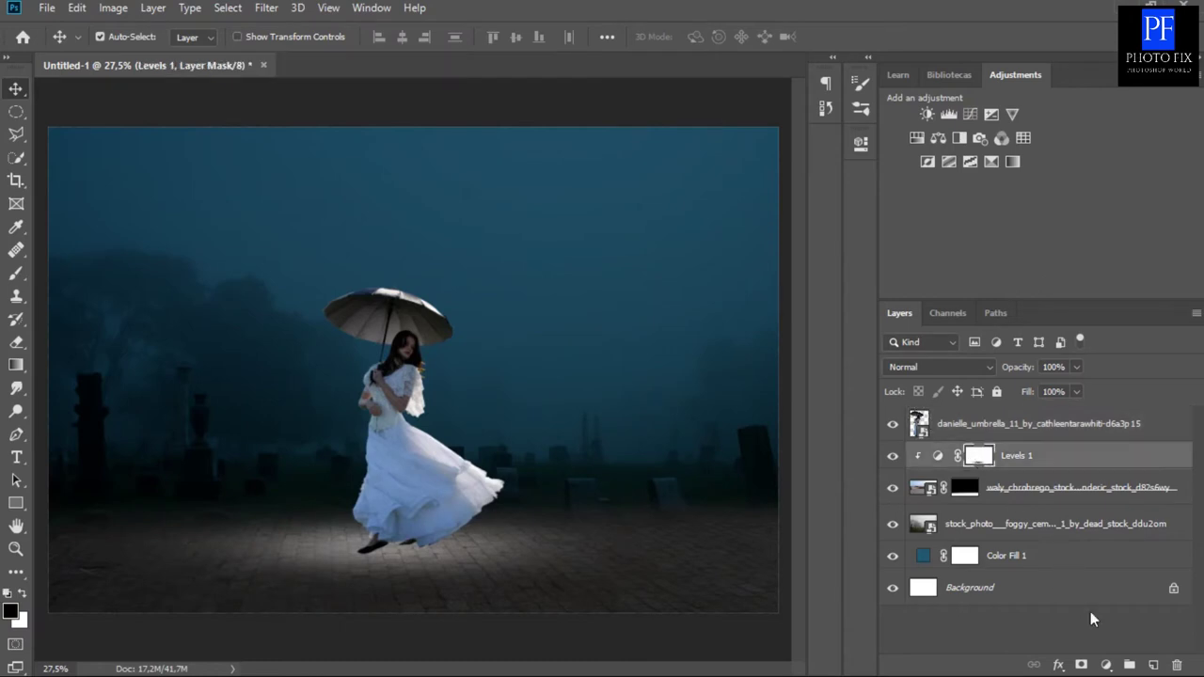
left_click(1154, 665)
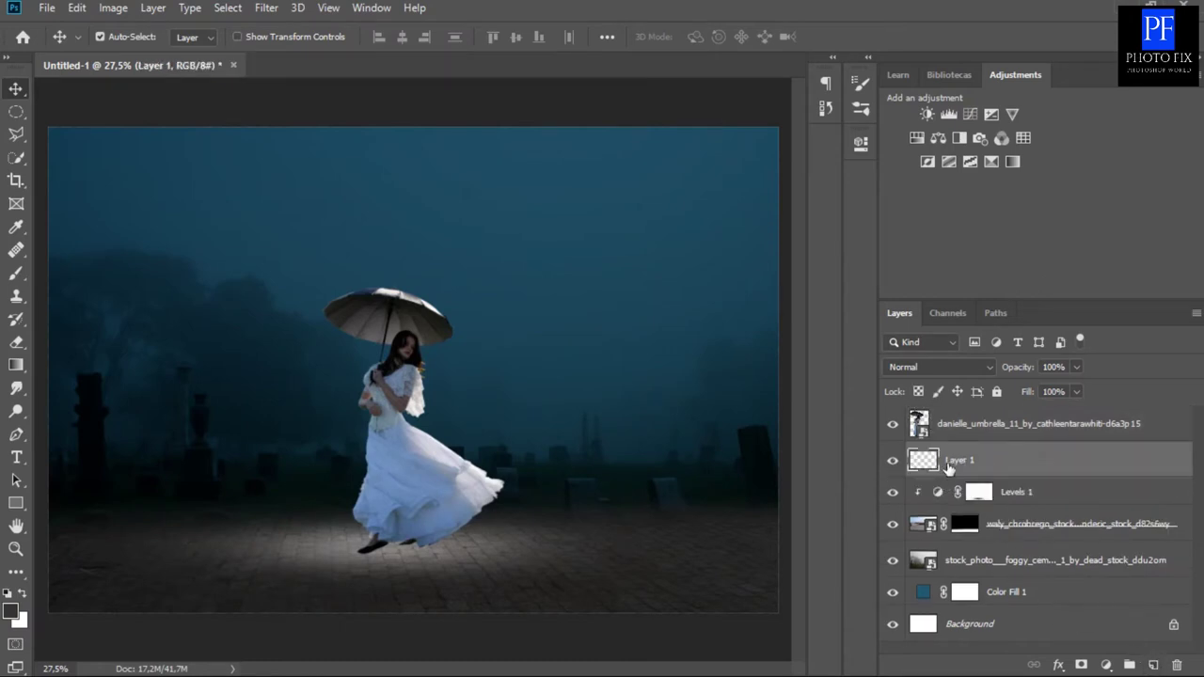
double_click(957, 460)
type("w")
key("Return")
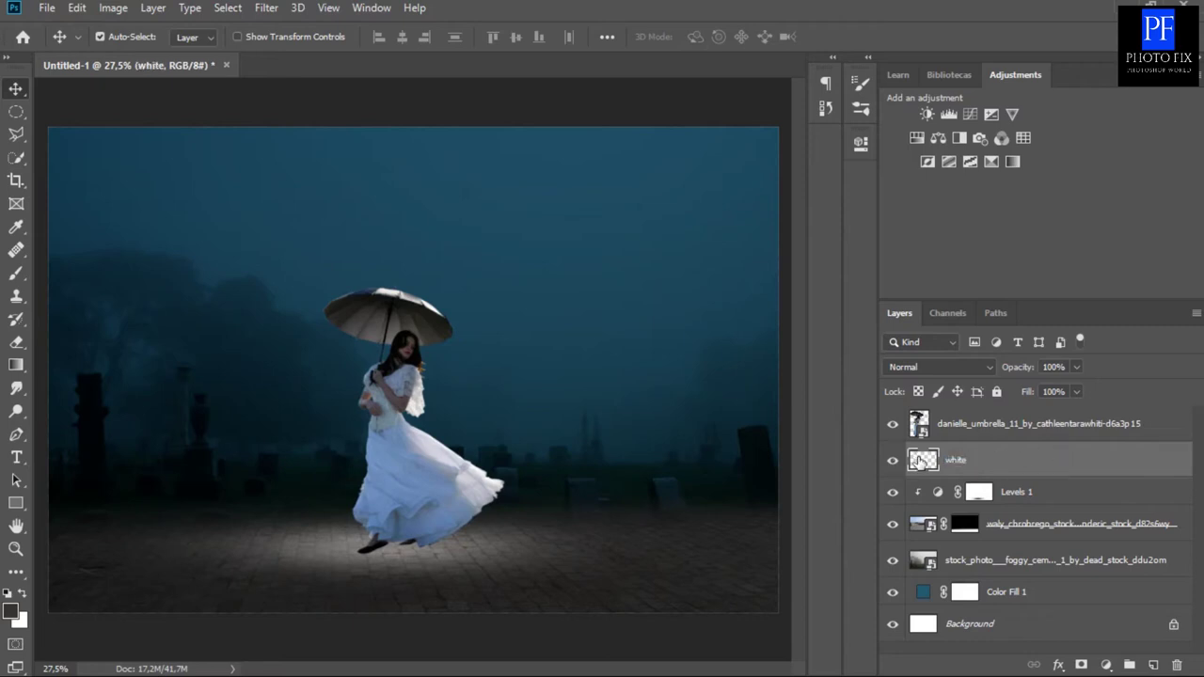
Set the white layer to Overlay and brush a white glow at the woman's feet.
left_click(16, 274)
left_click(22, 593)
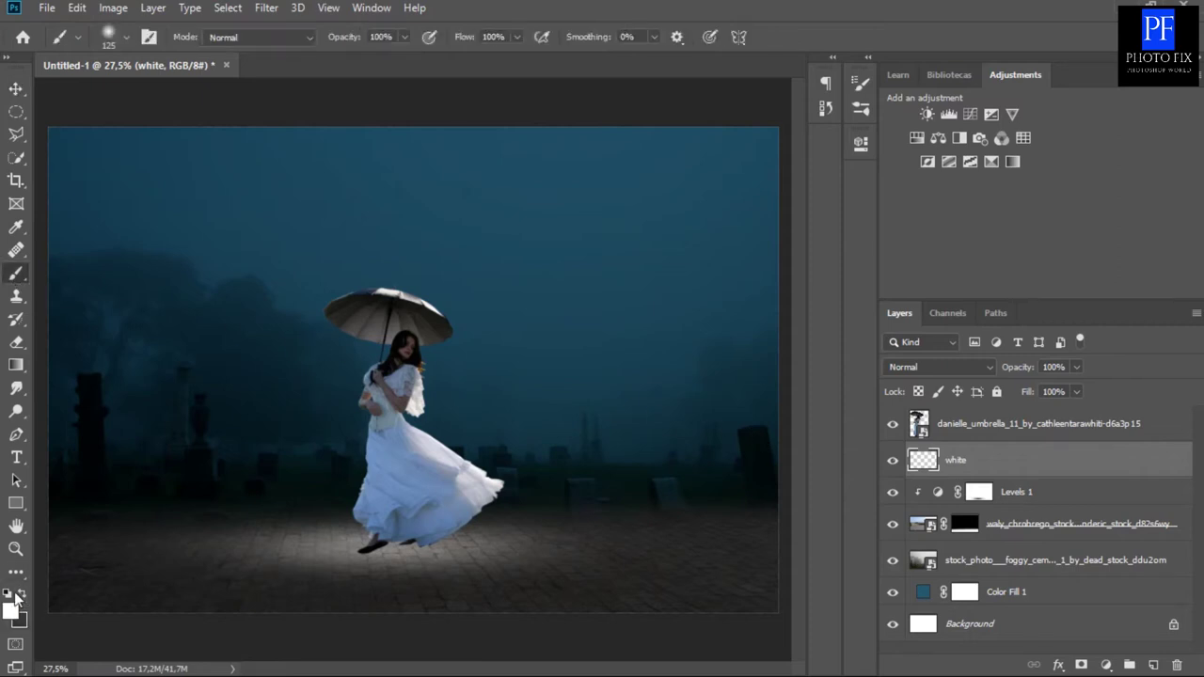
left_click(927, 367)
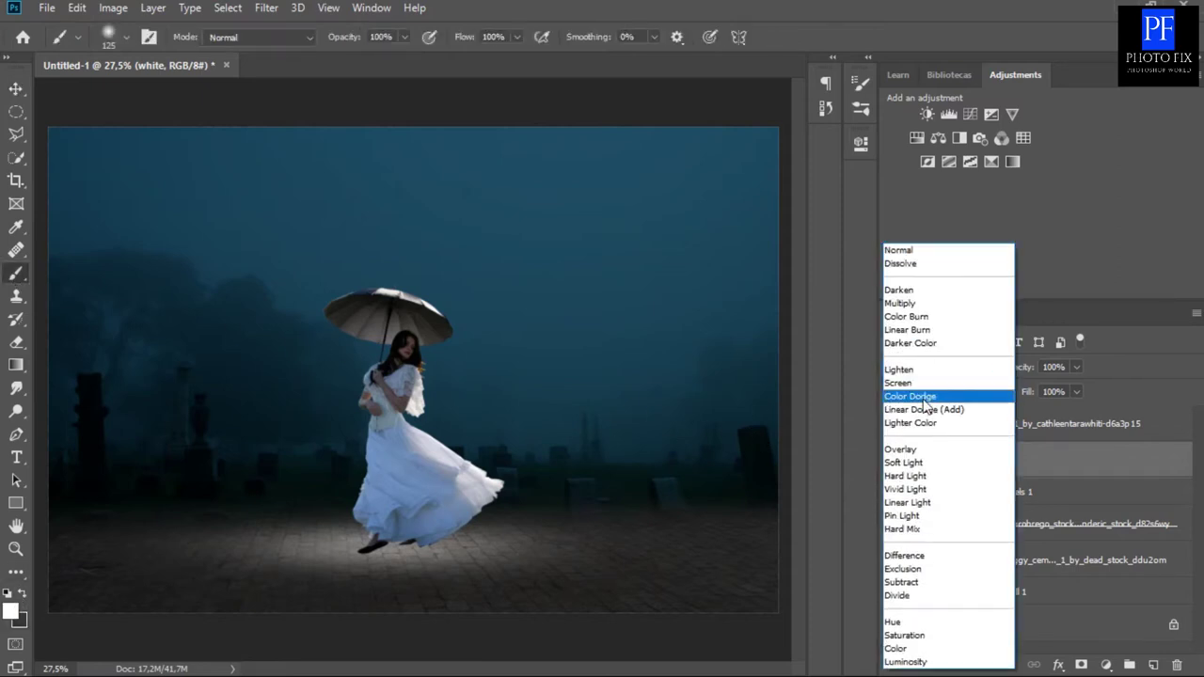
left_click(915, 451)
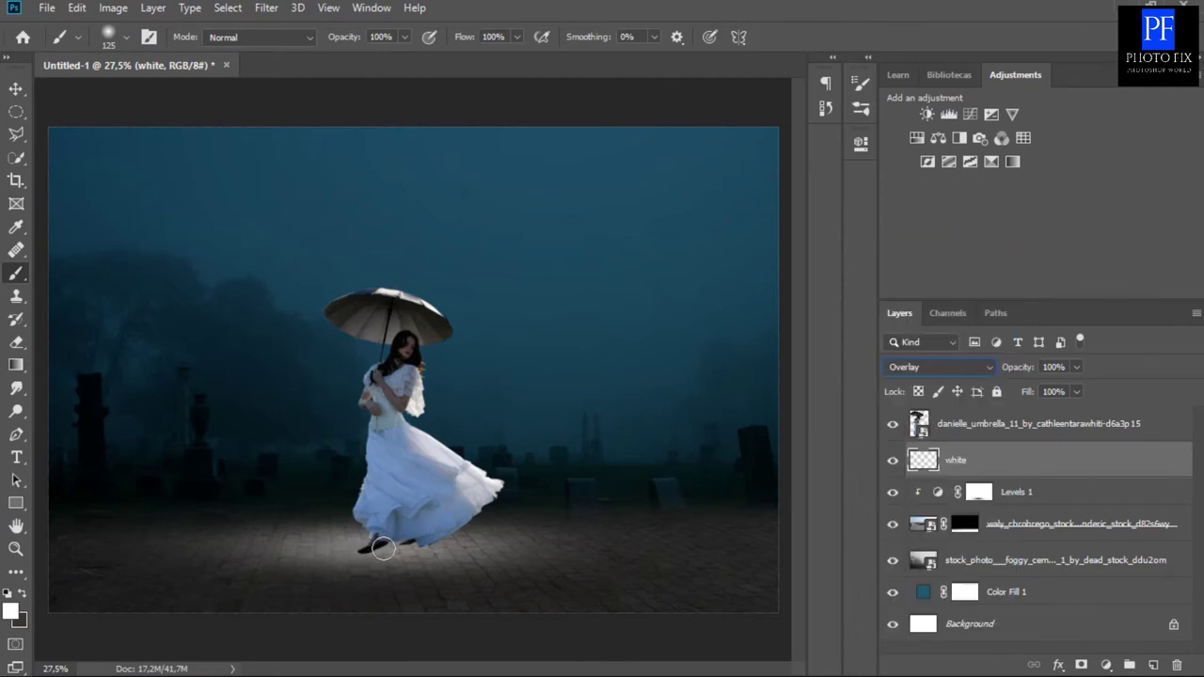
left_click_drag(384, 549, 391, 548)
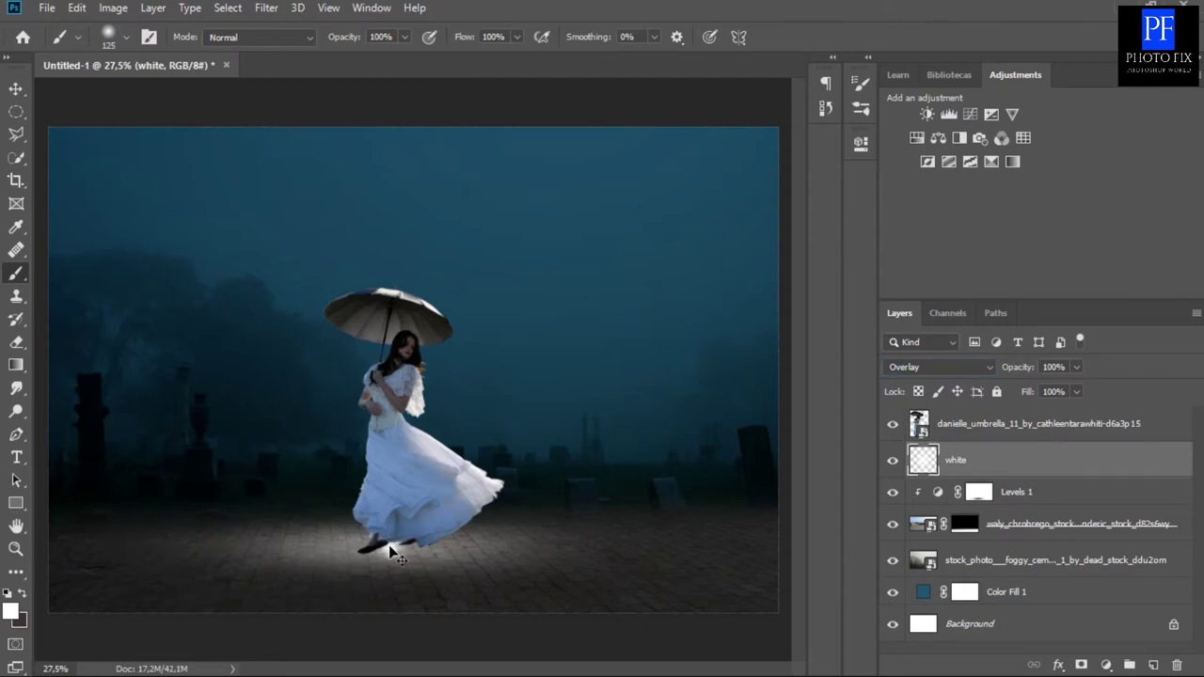
Stretch the glow wide across the ground and set the layer opacity to 58%.
key("ctrl+t")
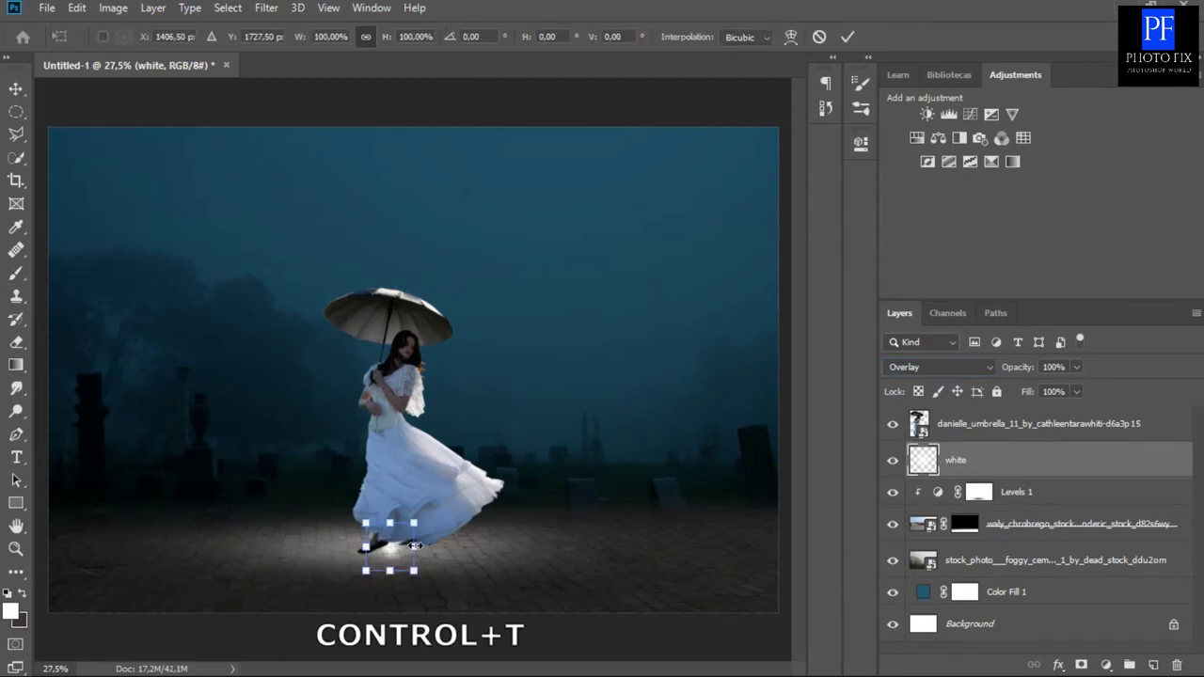
left_click_drag(414, 547, 635, 546)
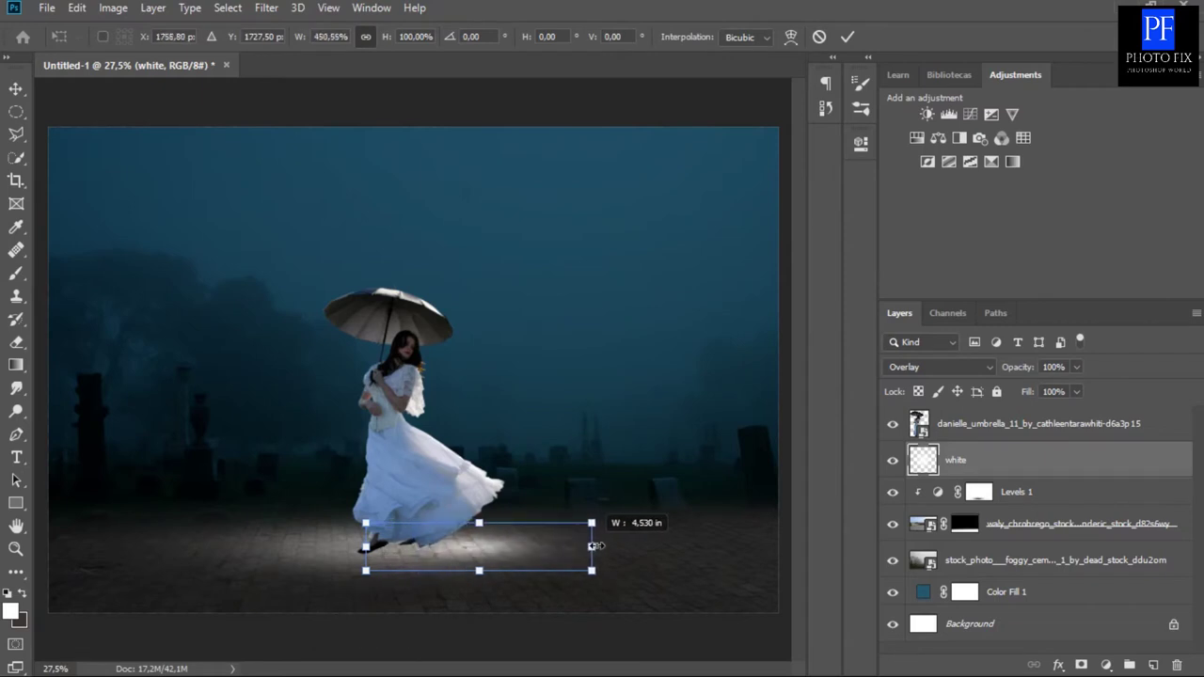
left_click_drag(366, 547, 190, 540)
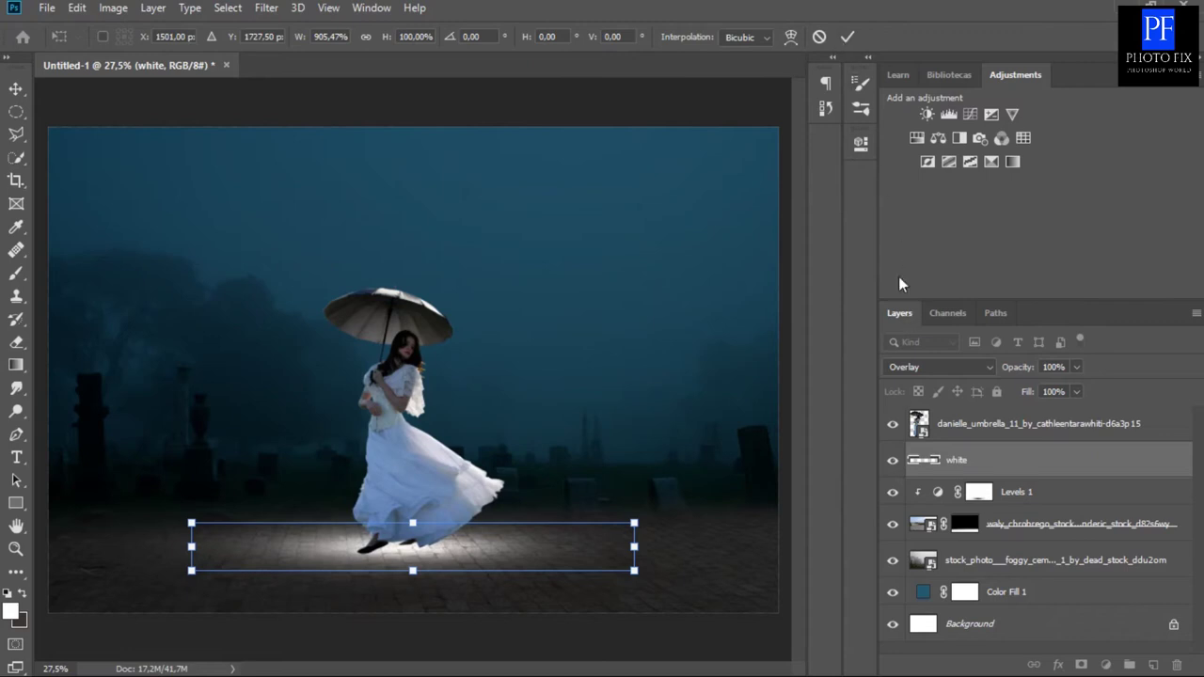
left_click(842, 38)
key("b")
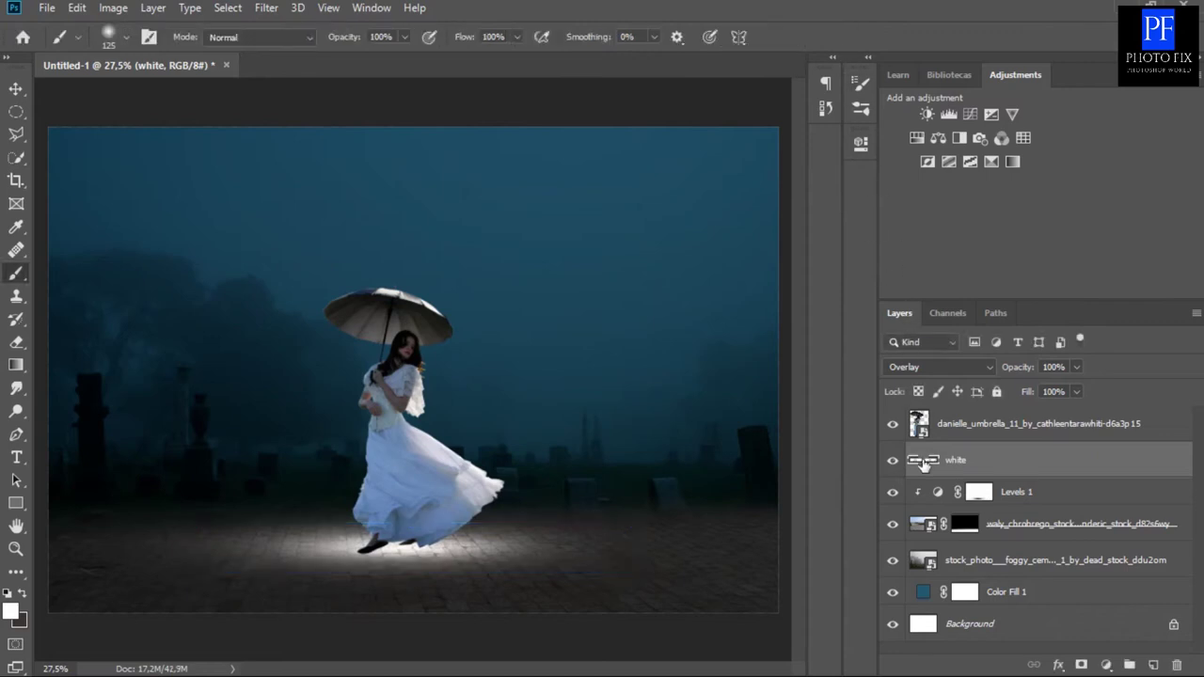
left_click(1076, 368)
left_click_drag(1036, 396, 1040, 399)
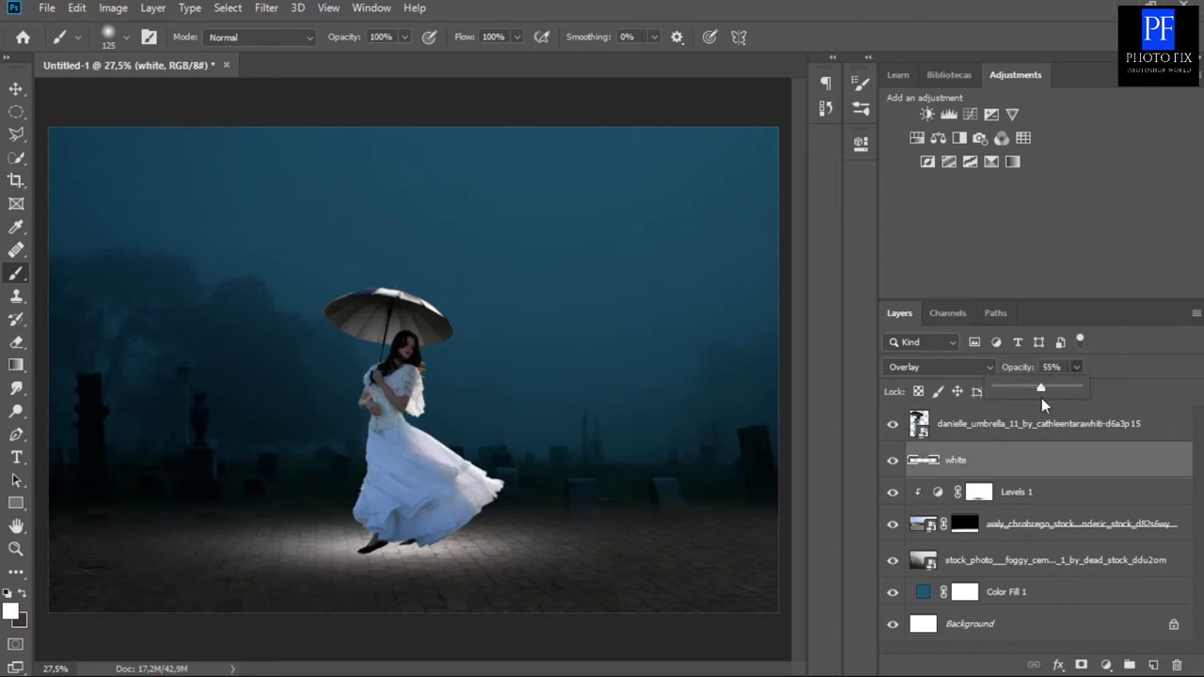
left_click_drag(1043, 398, 1044, 397)
Add a new layer above 'white' and name it 'shadow'.
left_click(1153, 665)
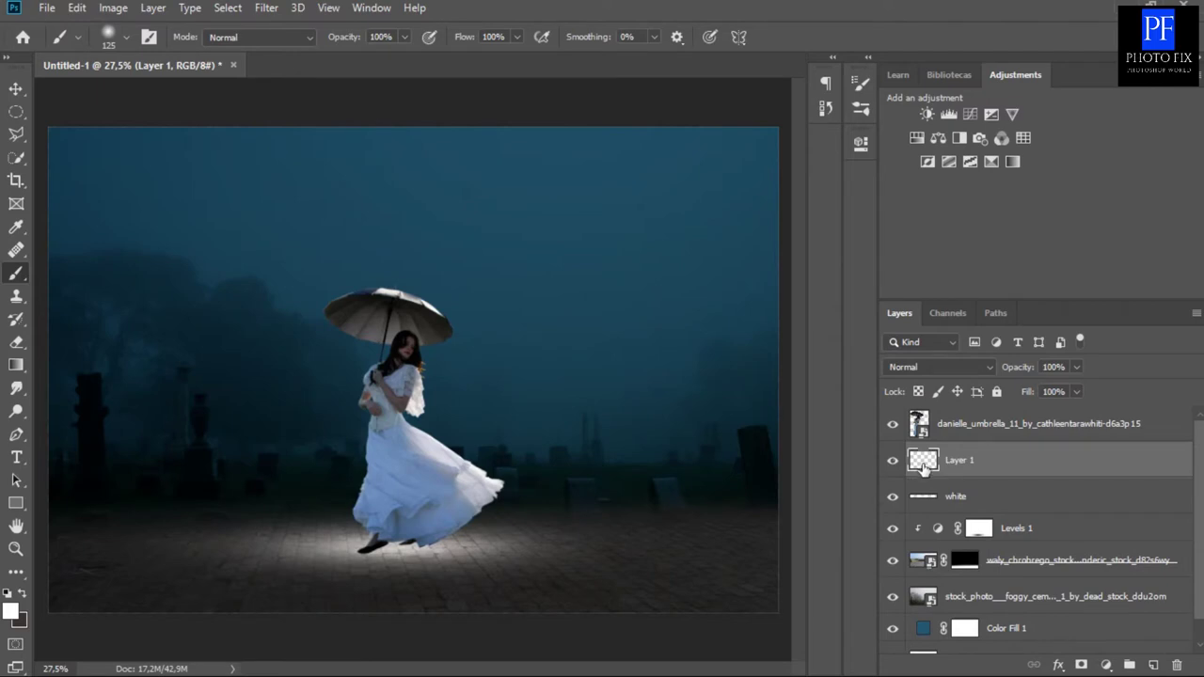
double_click(959, 461)
type("shadow")
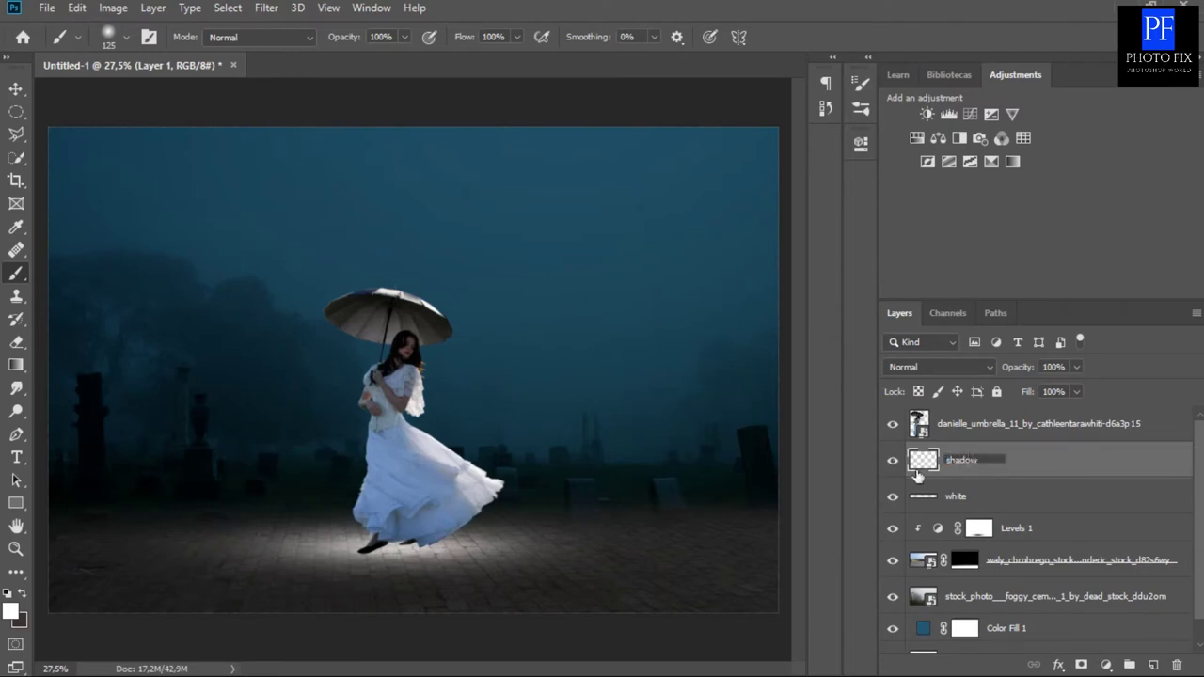
key("Return")
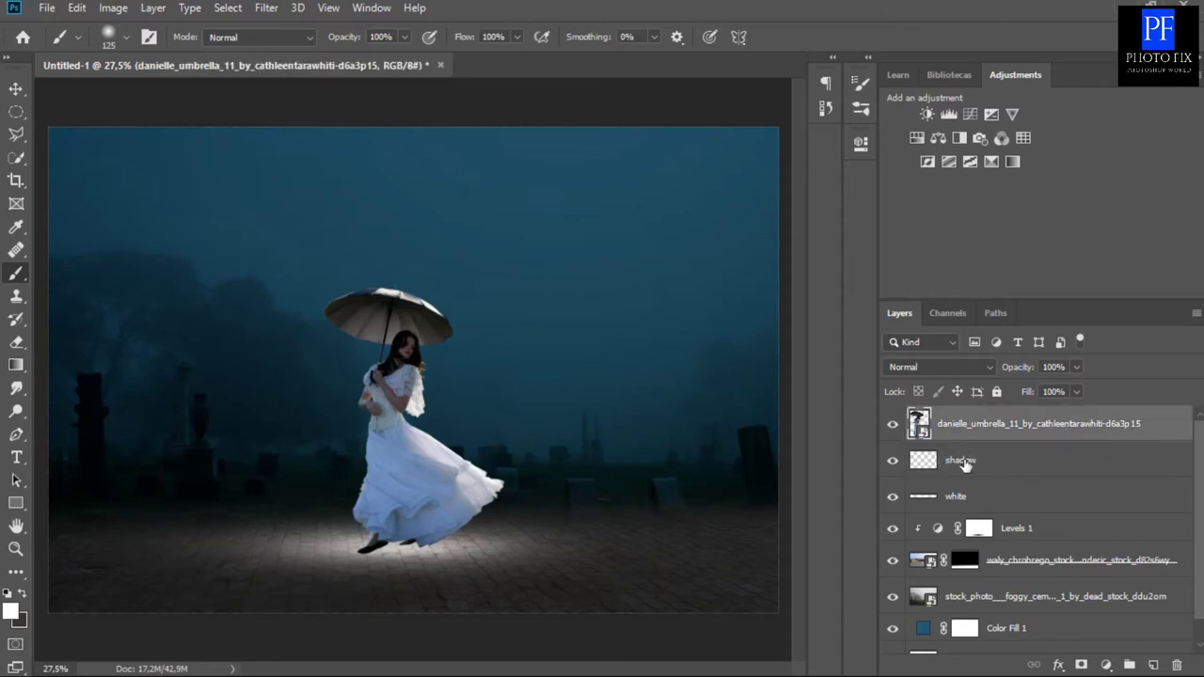
Reset colours to default black and dab a dark spot under the woman's feet.
left_click(930, 461)
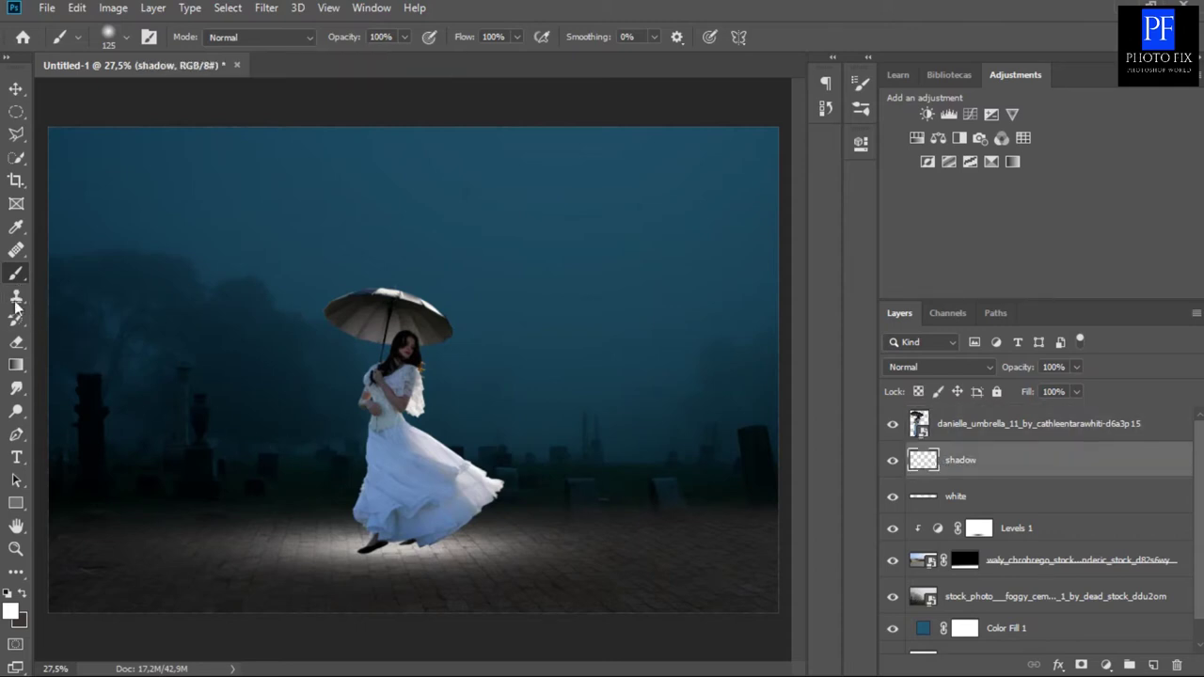
left_click(23, 594)
left_click(8, 591)
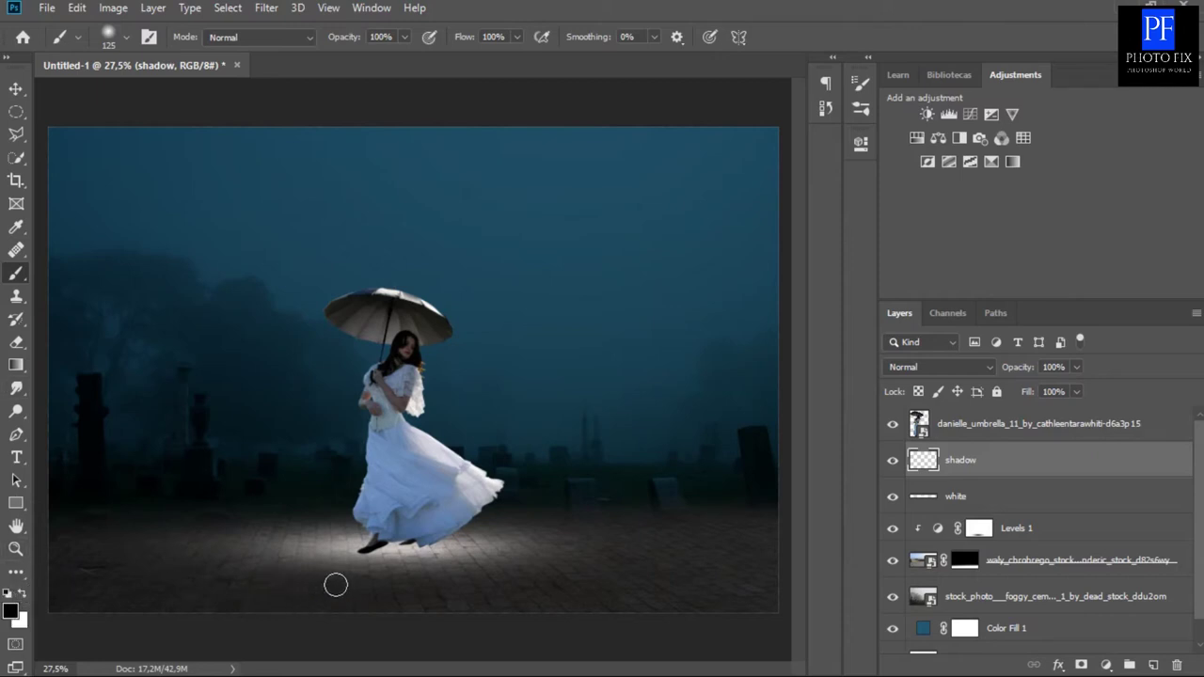
left_click(394, 551)
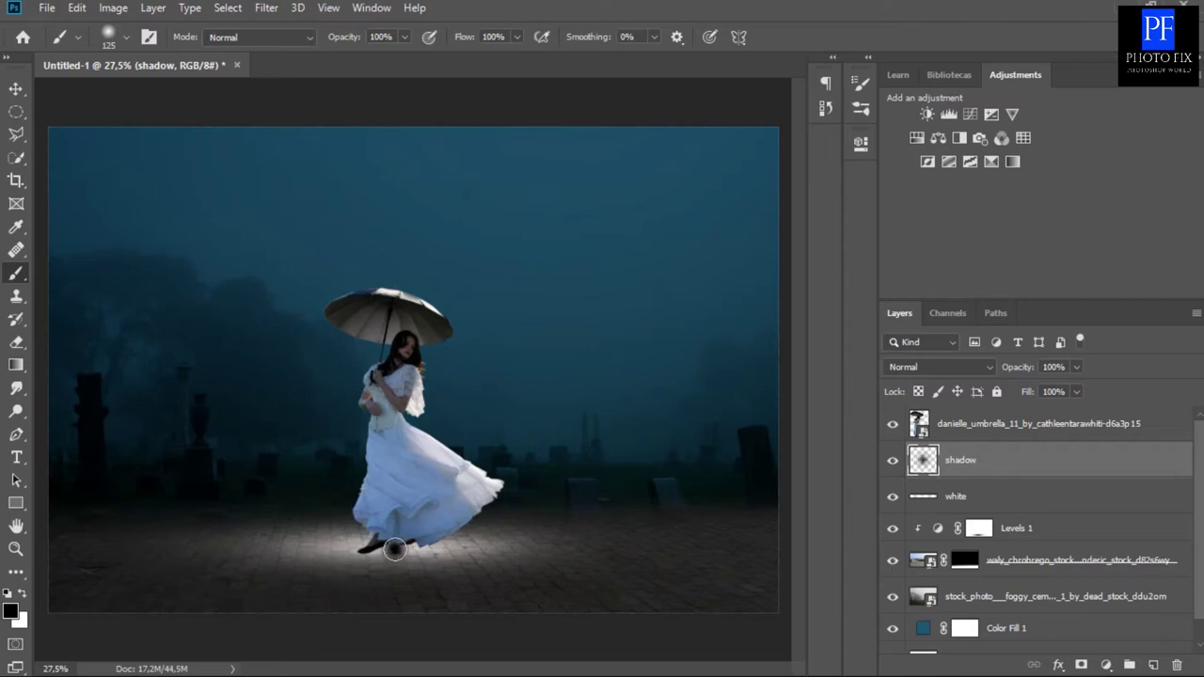
Free Transform the shadow spot into a wide, flat smear centred beneath her feet.
key("ctrl+t")
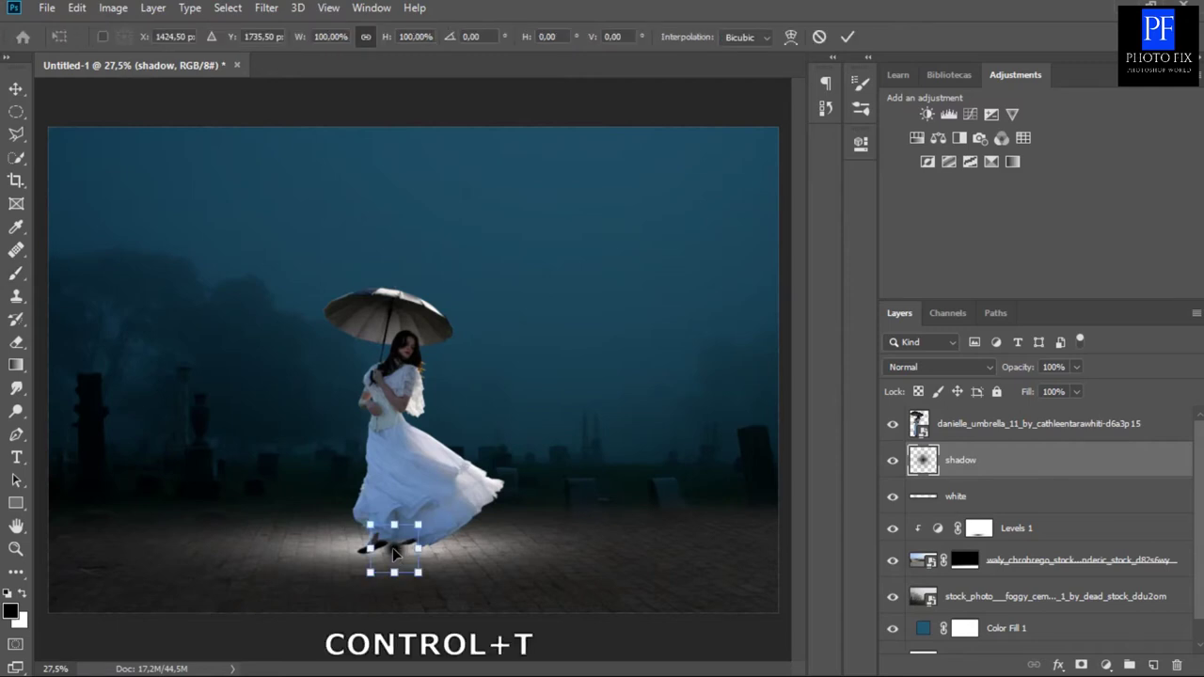
left_click_drag(419, 555, 591, 551)
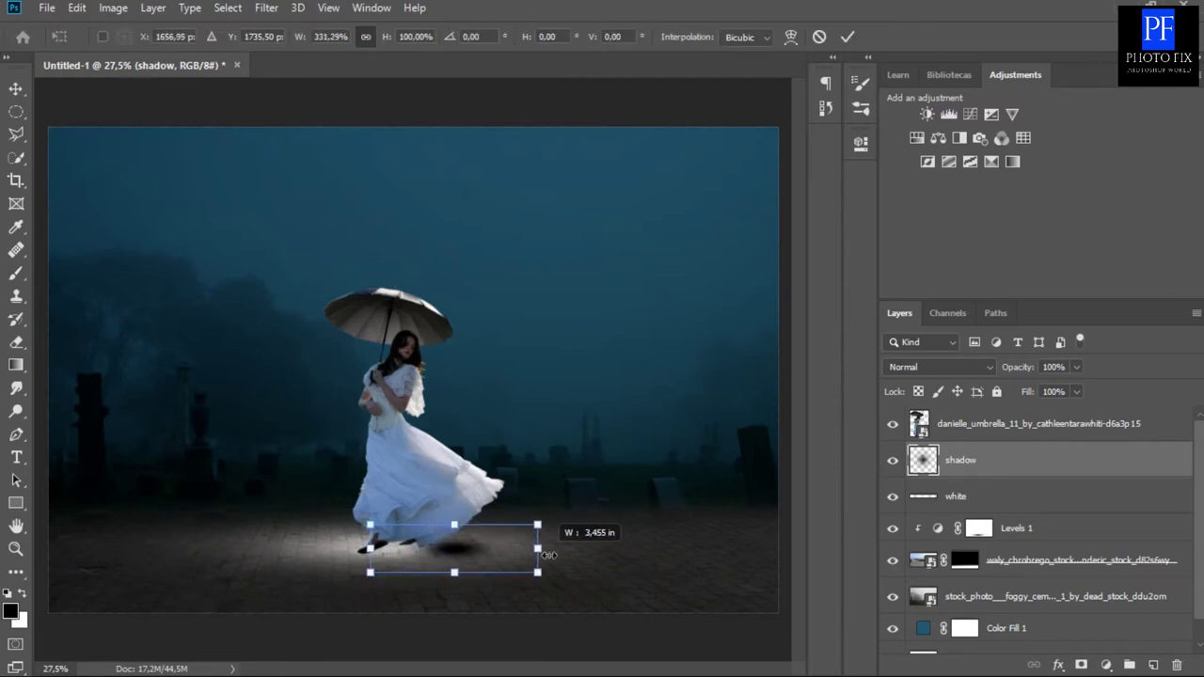
left_click_drag(369, 548, 241, 549)
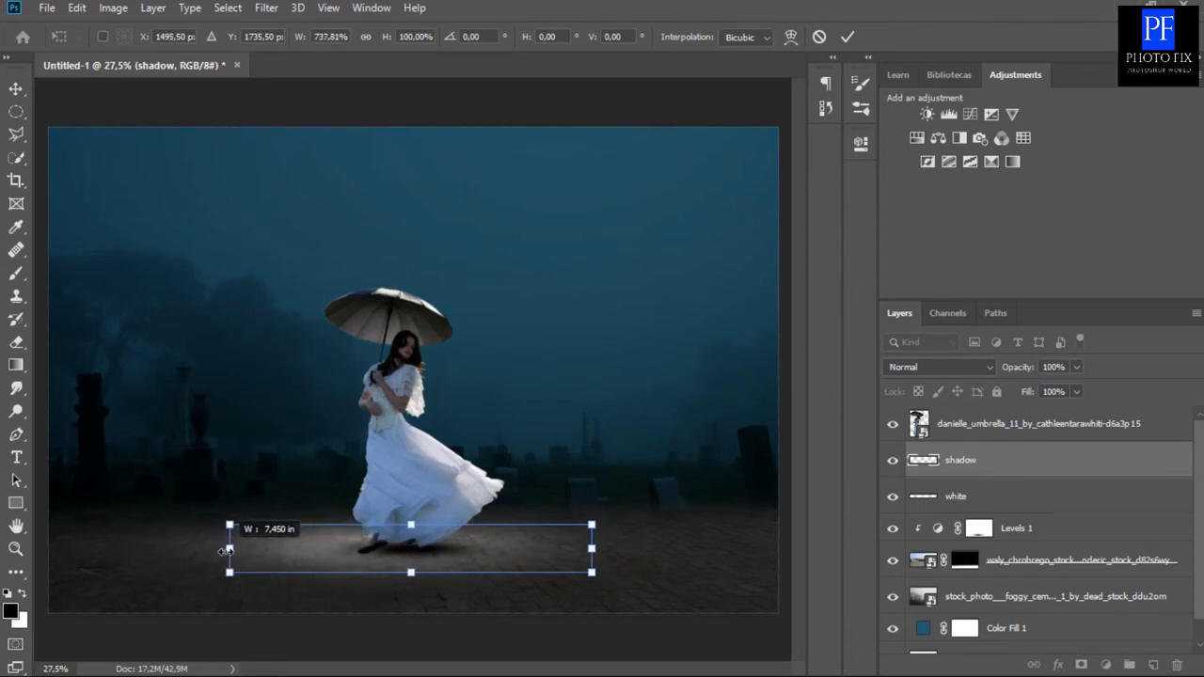
left_click_drag(241, 548, 191, 548)
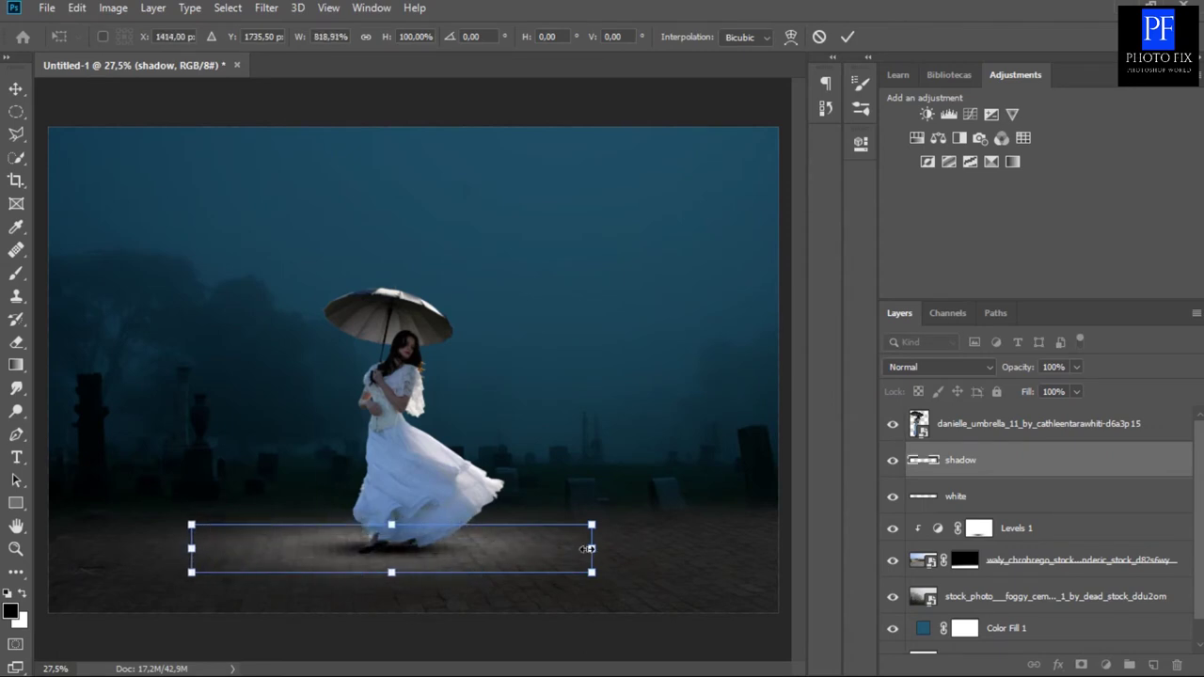
left_click_drag(594, 549, 609, 551)
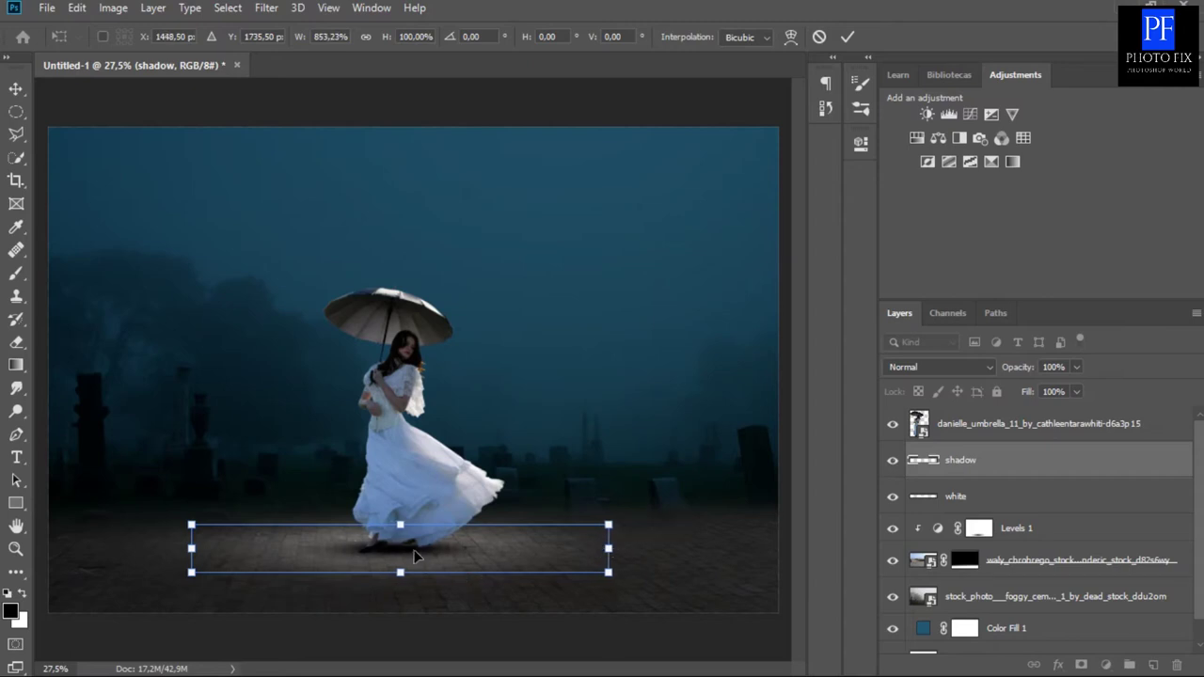
left_click_drag(415, 554, 412, 559)
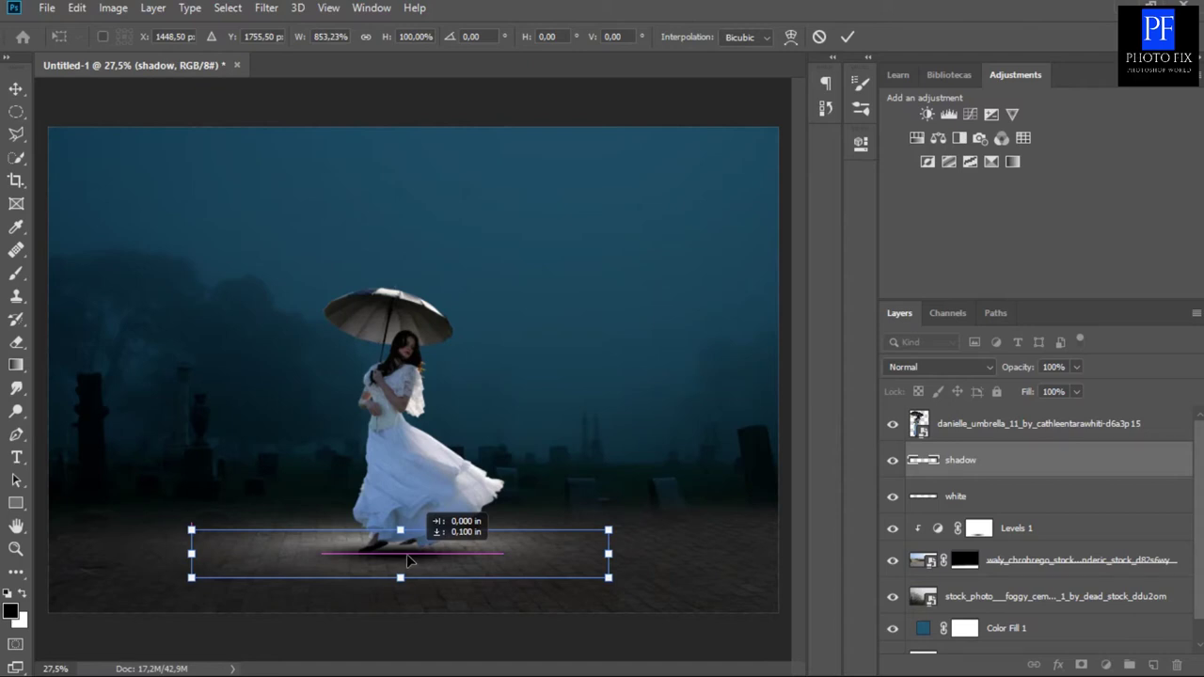
left_click_drag(410, 561, 409, 560)
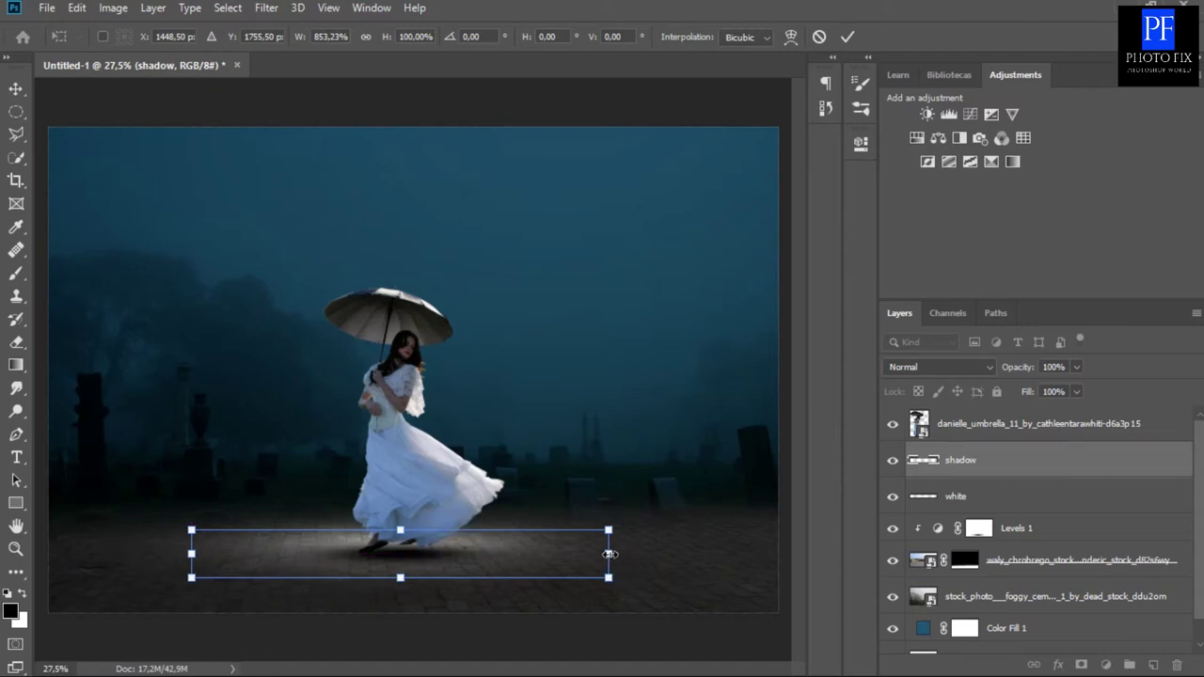
left_click_drag(610, 555, 635, 556)
left_click_drag(651, 556, 670, 557)
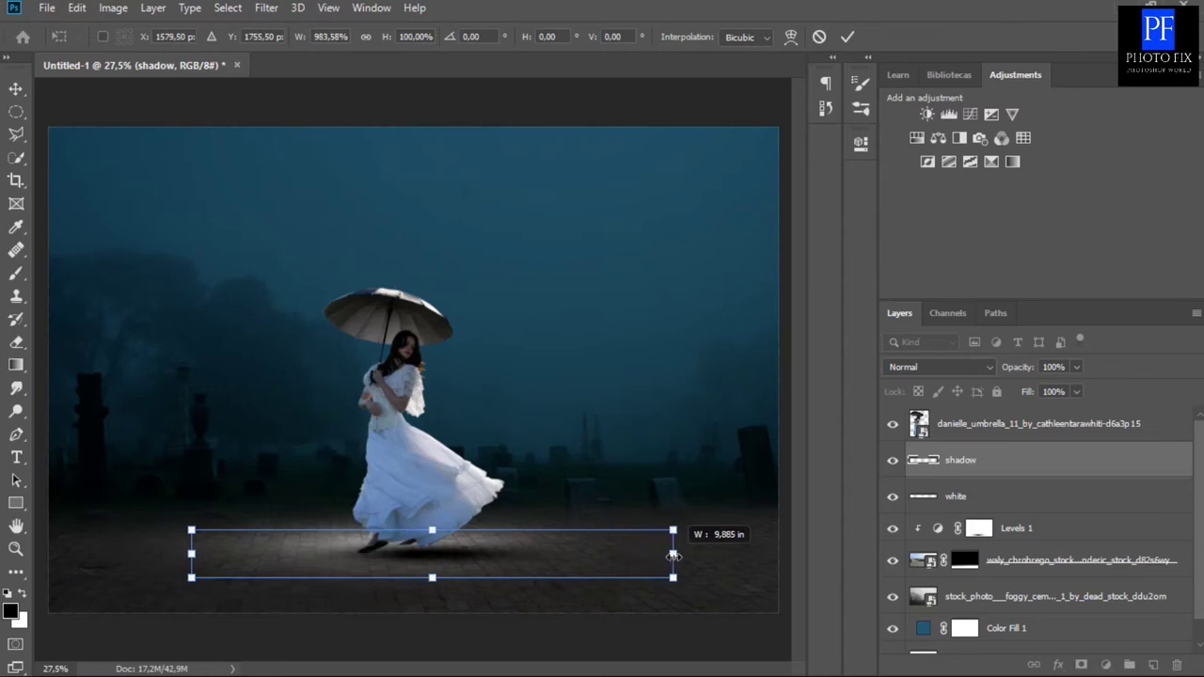
left_click_drag(424, 559, 399, 559)
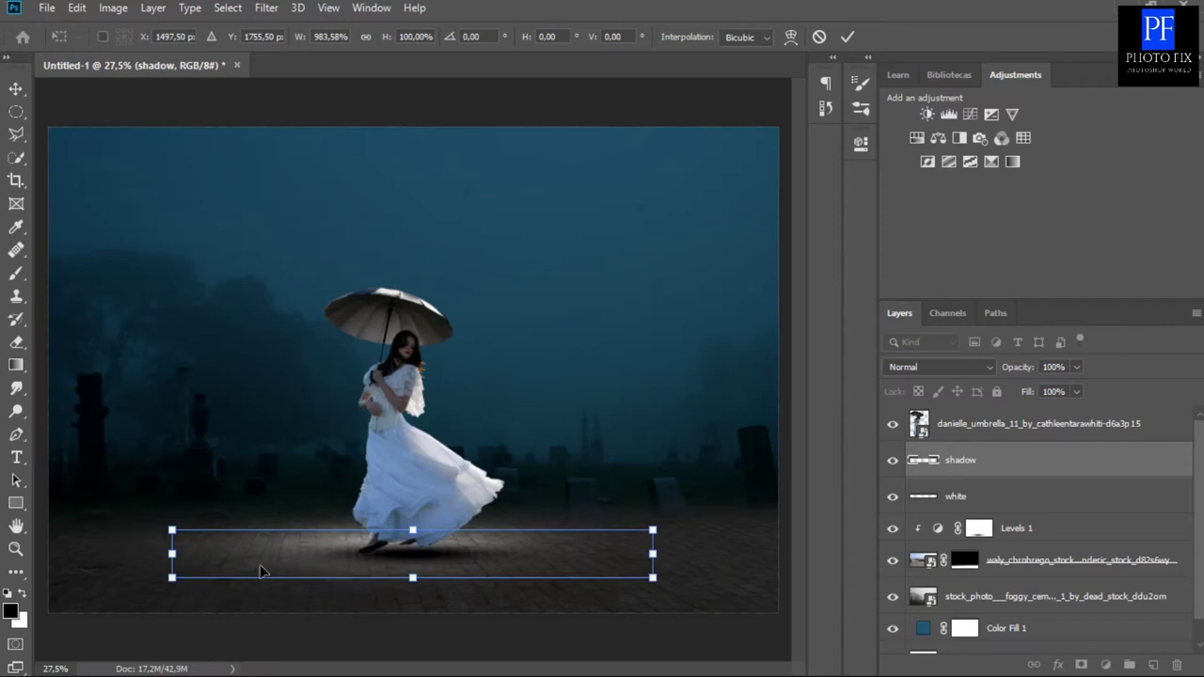
left_click(848, 37)
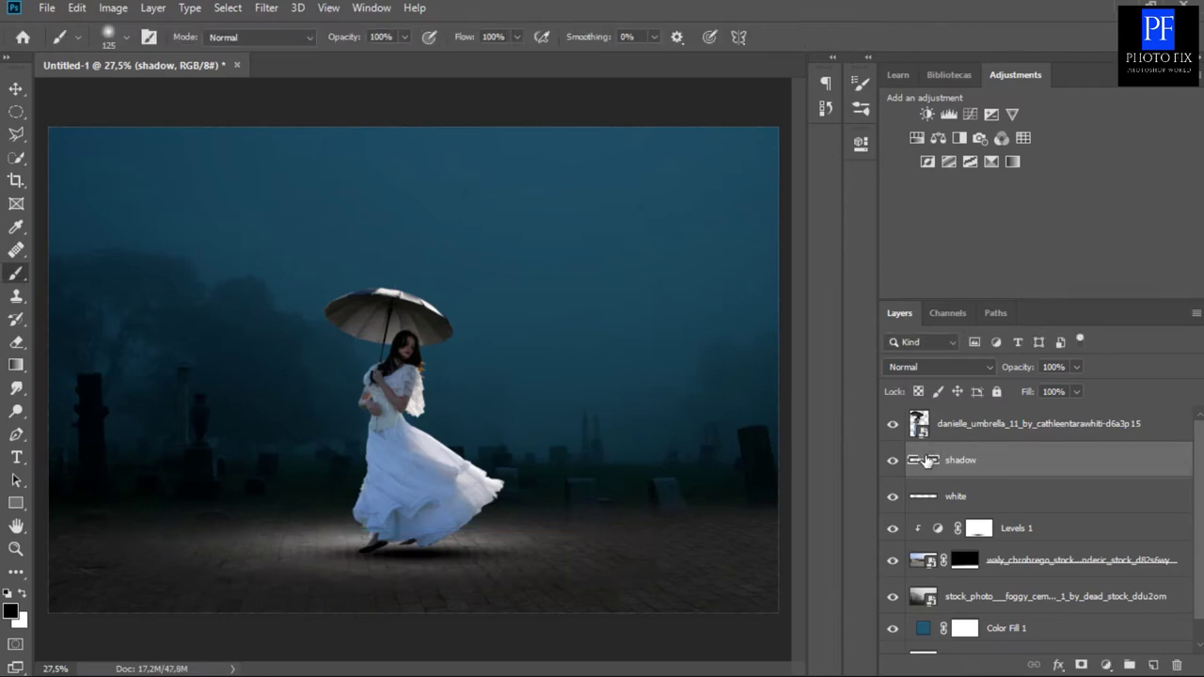
Lower the 'shadow' layer opacity to 71%.
left_click(1077, 369)
left_click_drag(1078, 387, 1054, 390)
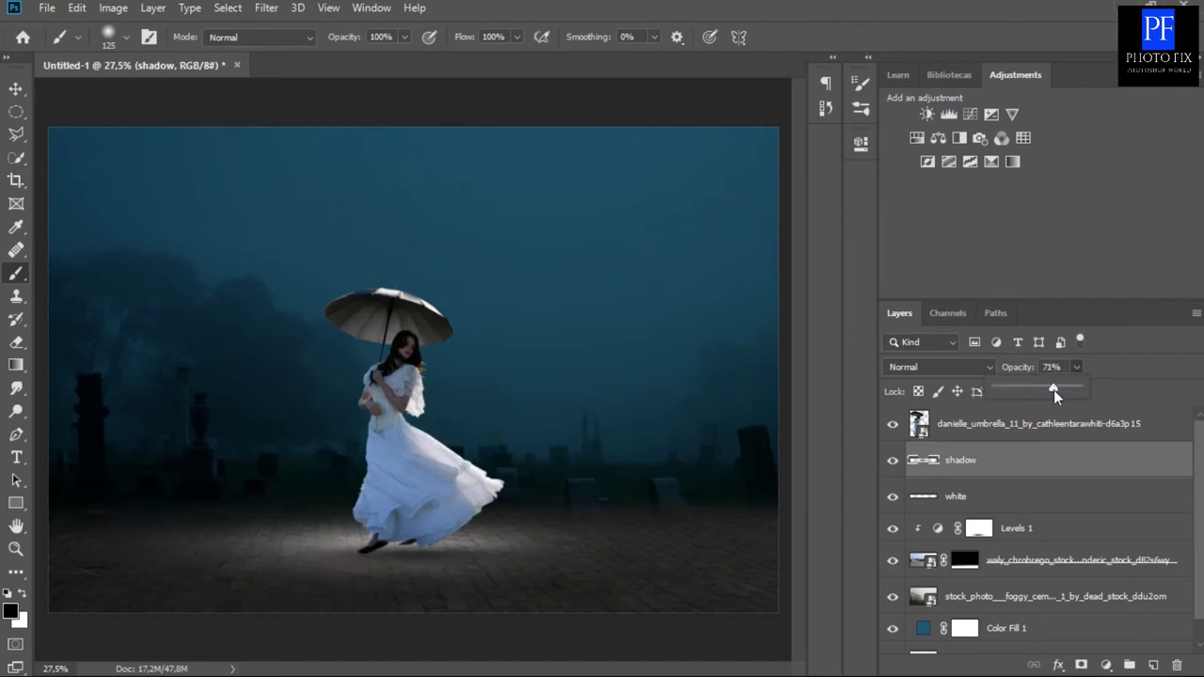
left_click(1121, 380)
Mask the 'shadow' layer, painting black with a size-80 brush around the feet.
left_click(1082, 665)
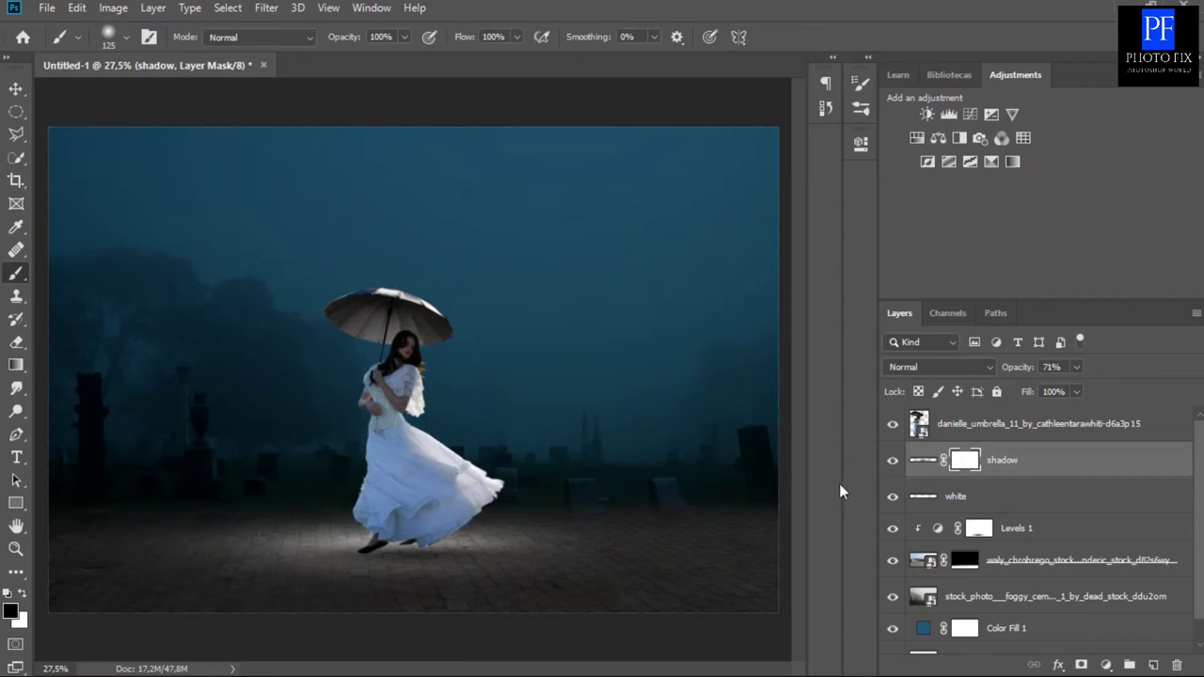
scroll(414, 560, "up", 3)
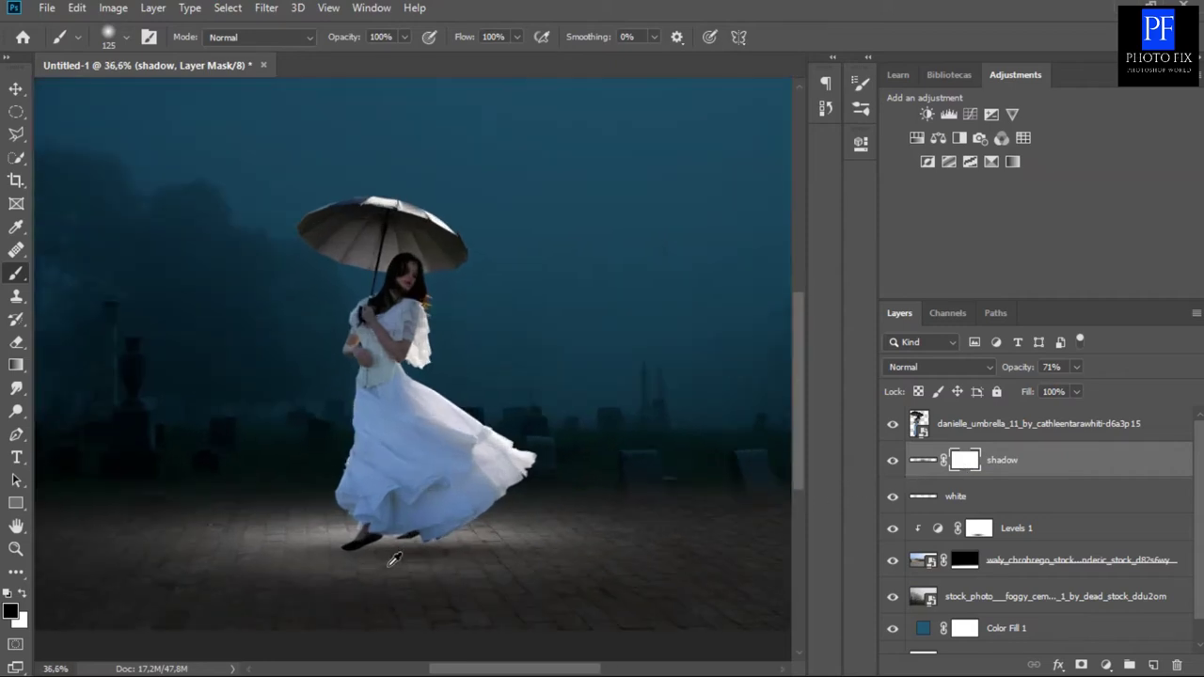
key("bracketleft")
key("bracketleft")
key("bracketleft")
mouse_move(339, 548)
left_mouse_down()
mouse_move(280, 549)
mouse_move(420, 568)
mouse_move(546, 548)
mouse_move(354, 543)
left_mouse_up()
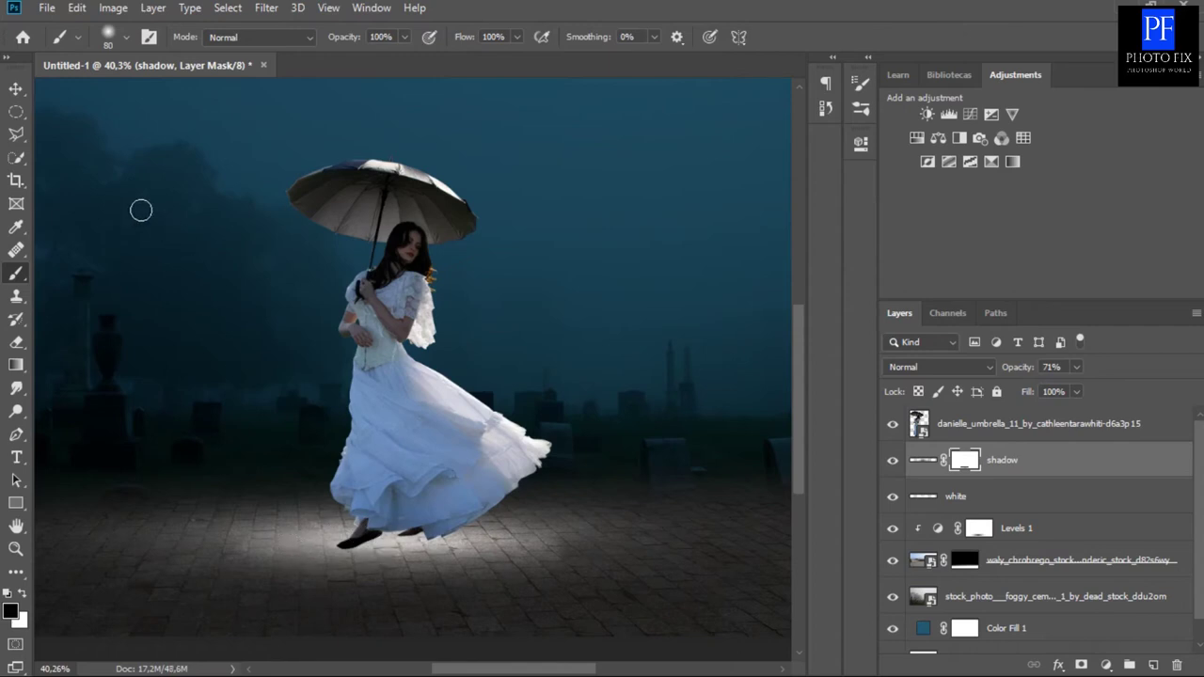
left_click(16, 89)
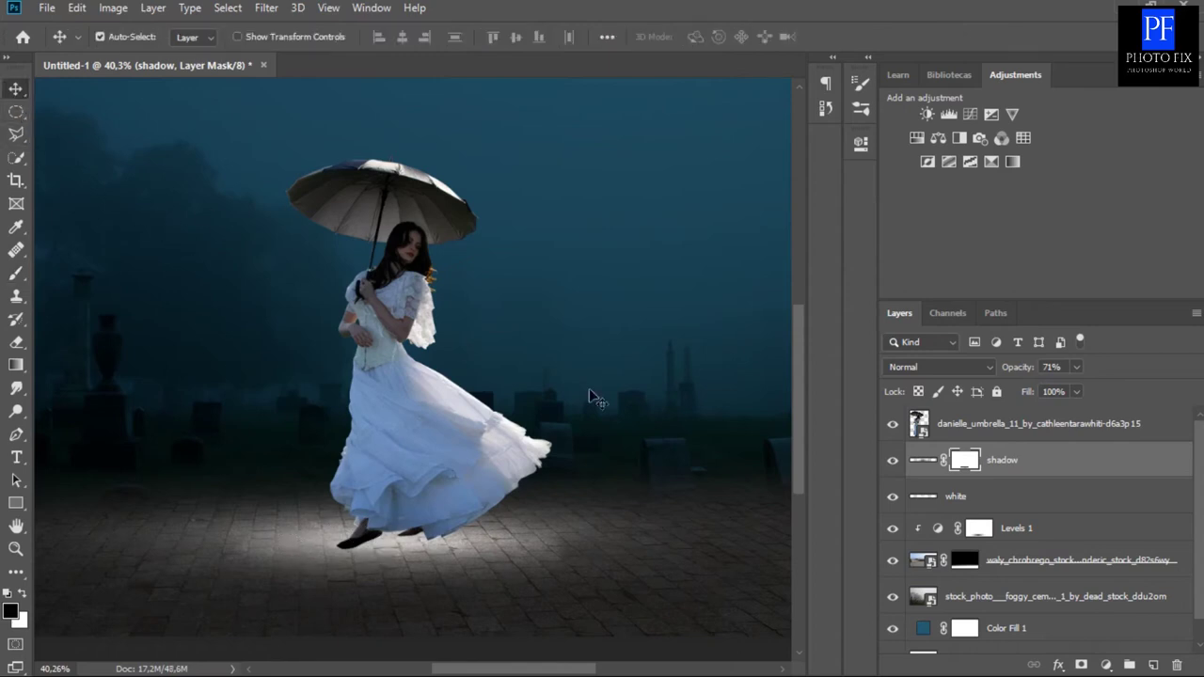
Add a new layer above 'shadow' named 'shadow 2'.
left_click(1154, 666)
double_click(958, 460)
type("shadow 2")
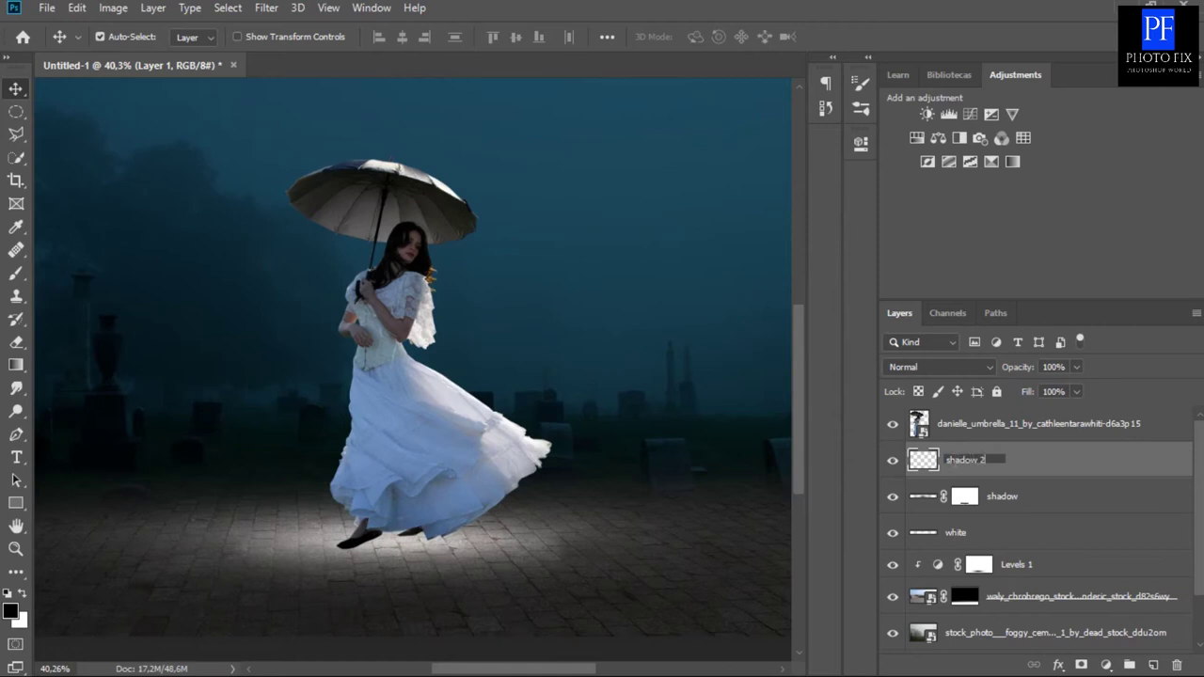
key("Return")
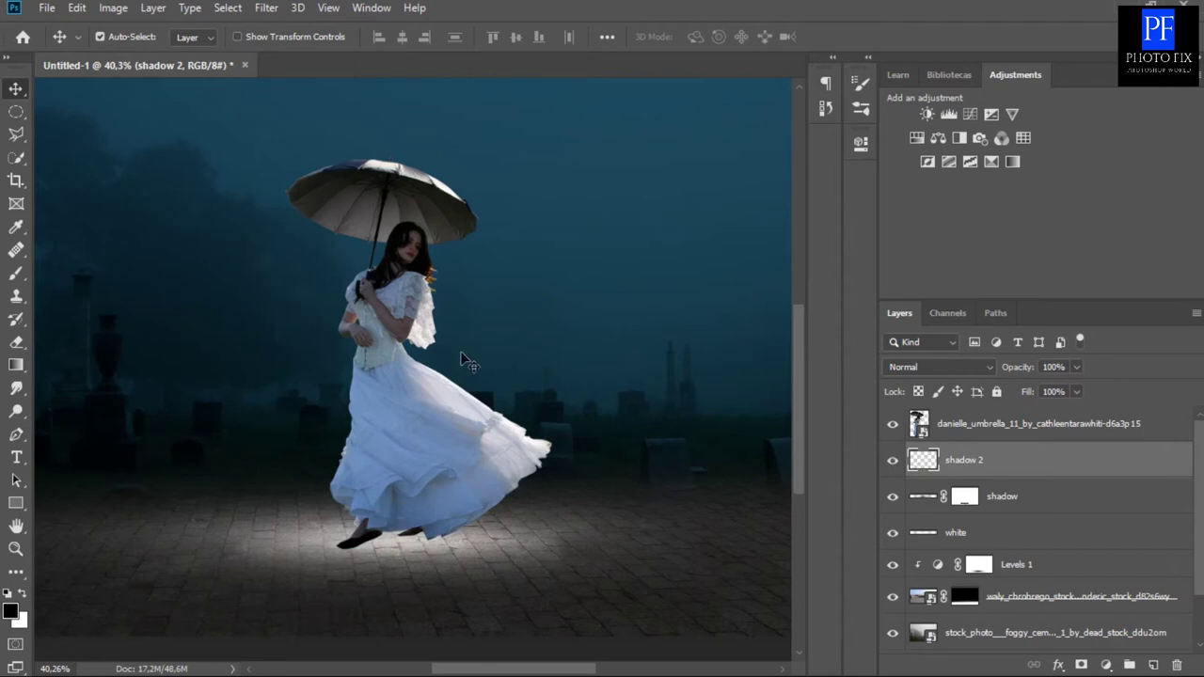
Switch to the Brush and set its opacity to 10%.
left_click(16, 274)
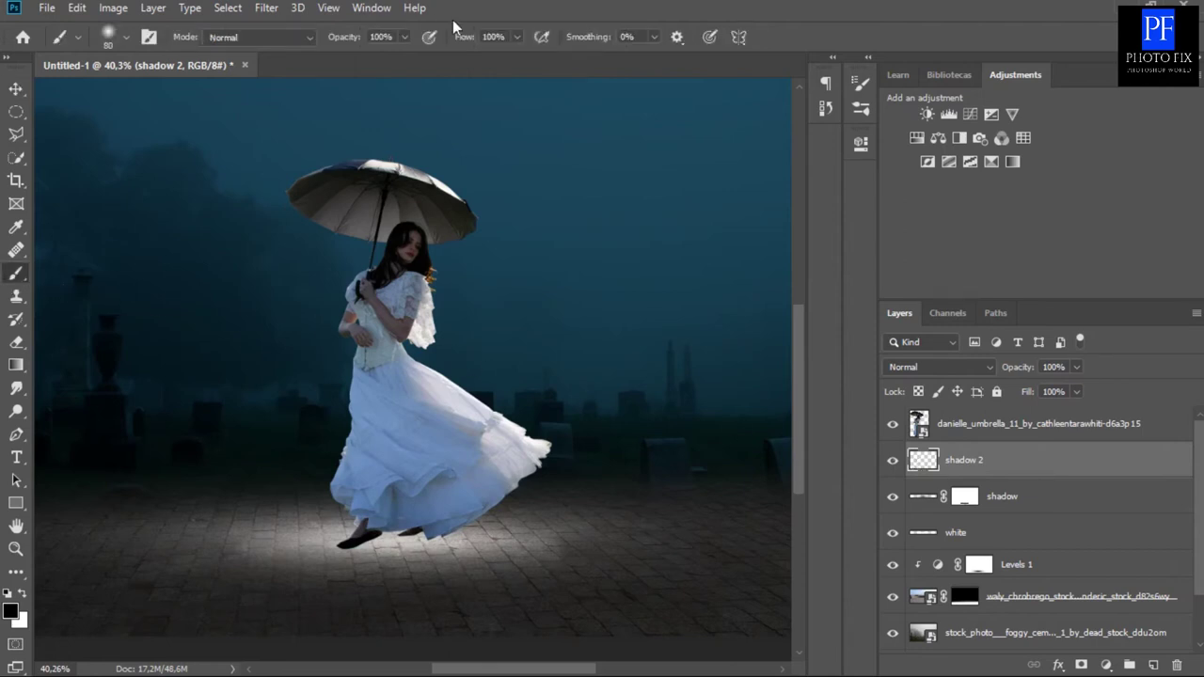
left_click(406, 35)
mouse_move(406, 58)
left_mouse_down()
mouse_move(343, 57)
mouse_move(332, 70)
left_mouse_up()
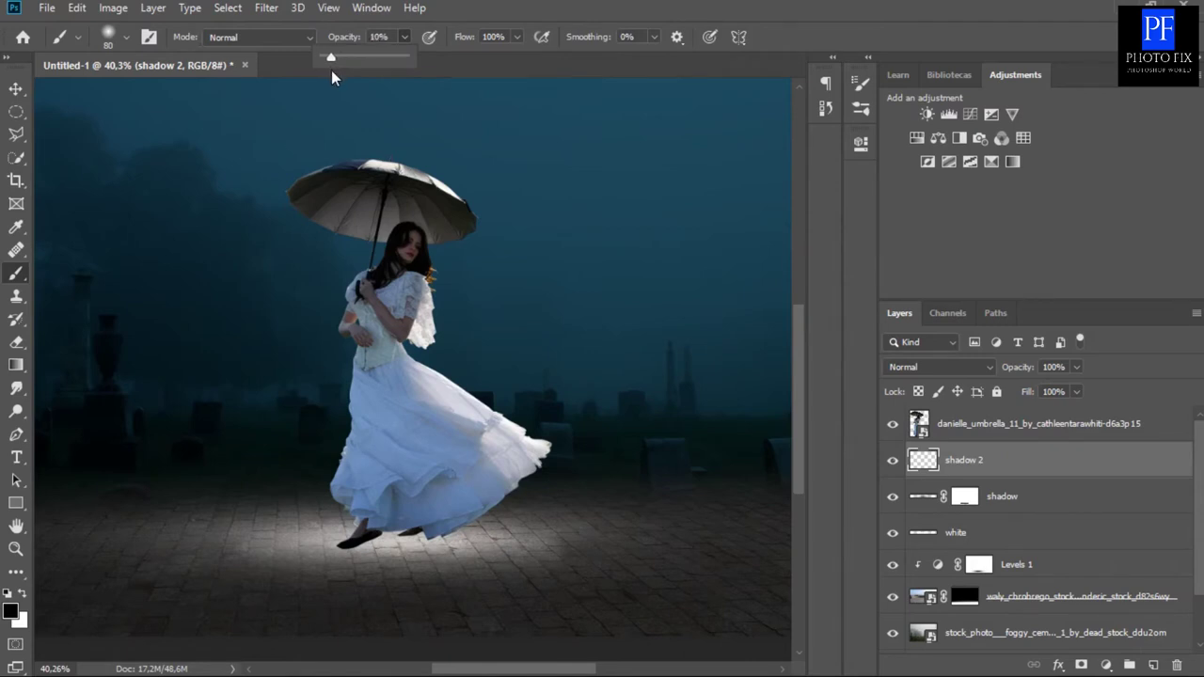
Paint faint black strokes under the shoes with a size-25 brush, zoomed in.
scroll(369, 532, "up", 1)
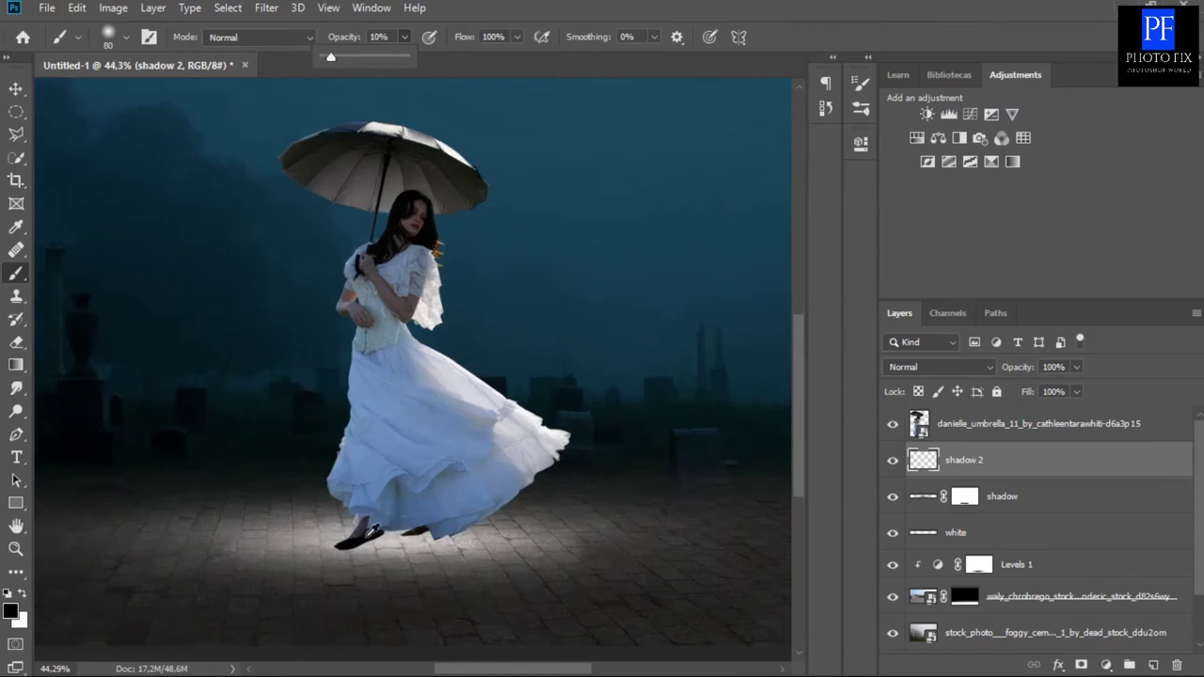
scroll(365, 551, "up", 3)
scroll(364, 553, "up", 3)
scroll(363, 554, "up", 4)
scroll(362, 555, "up", 4)
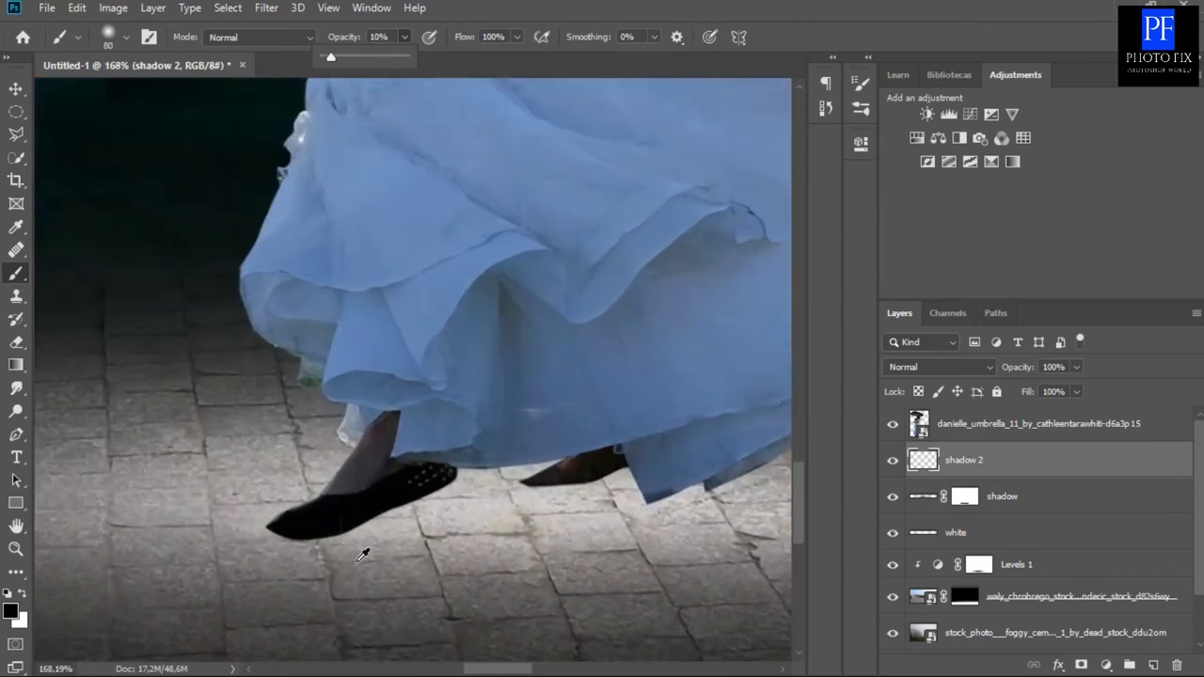
key("bracketleft")
key("bracketleft")
key("bracketleft")
key("bracketleft")
key("bracketleft")
key("bracketleft")
key("bracketleft")
key("bracketleft")
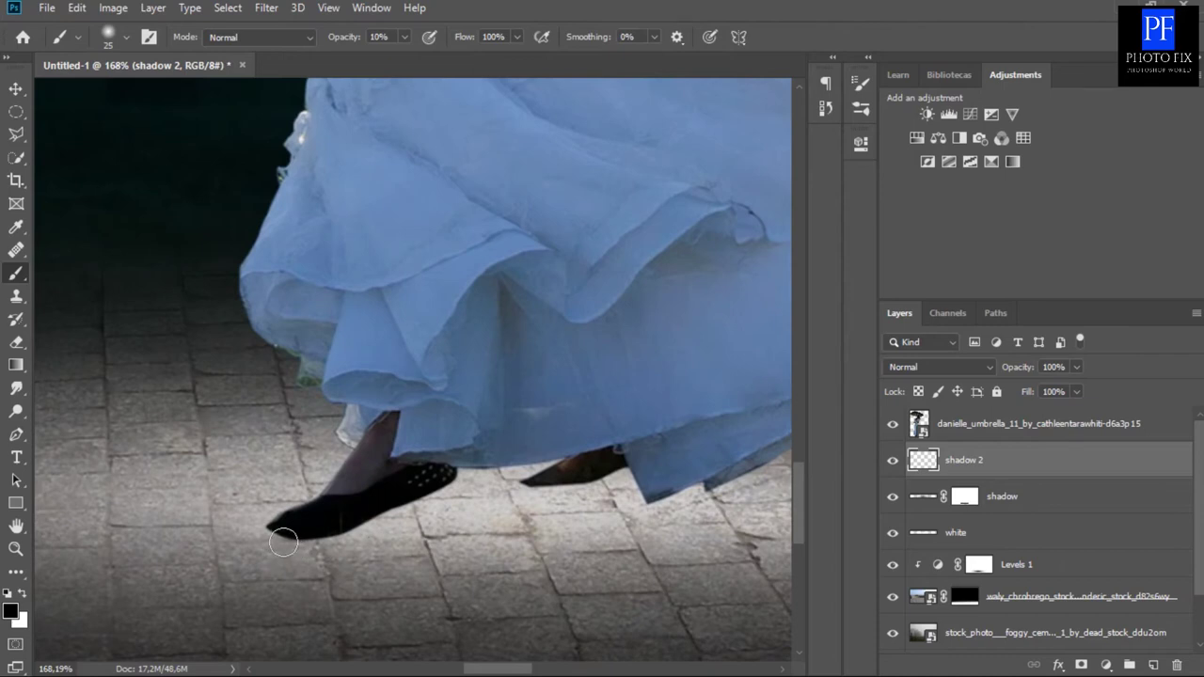
mouse_move(323, 538)
left_mouse_down()
mouse_move(365, 525)
mouse_move(353, 542)
mouse_move(639, 478)
mouse_move(527, 492)
mouse_move(549, 505)
mouse_move(351, 546)
mouse_move(268, 541)
mouse_move(524, 534)
mouse_move(478, 527)
mouse_move(500, 516)
mouse_move(443, 501)
left_mouse_up()
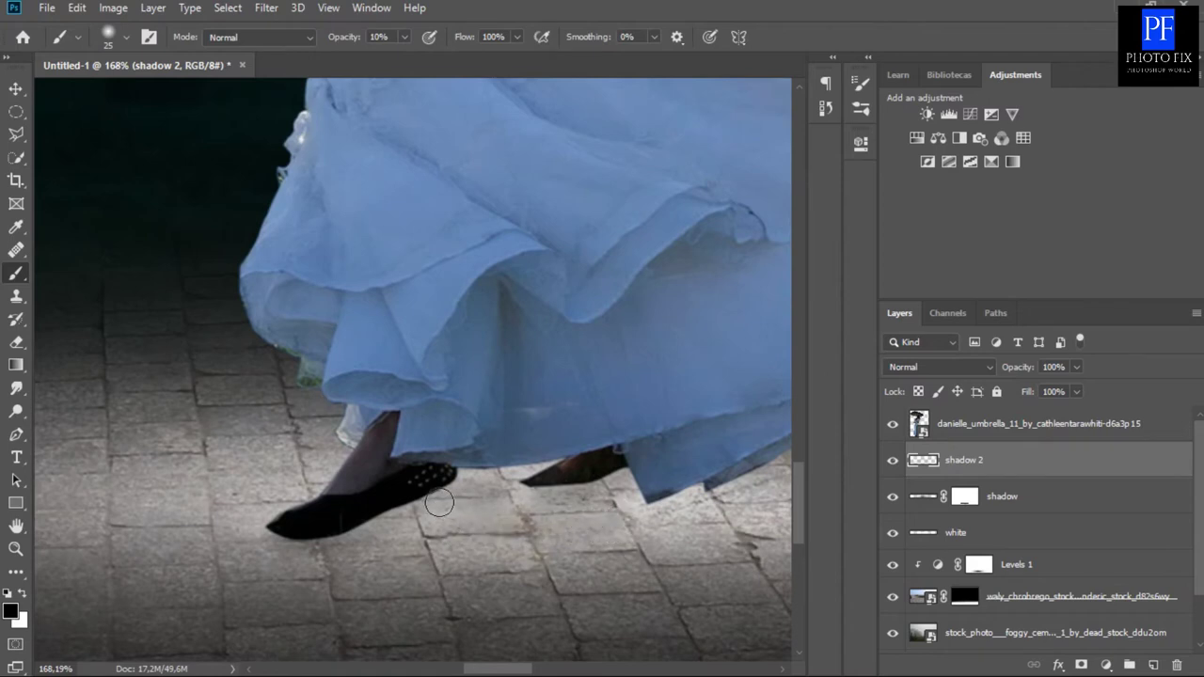
scroll(442, 499, "down", 3)
scroll(444, 496, "down", 2)
scroll(442, 499, "down", 2)
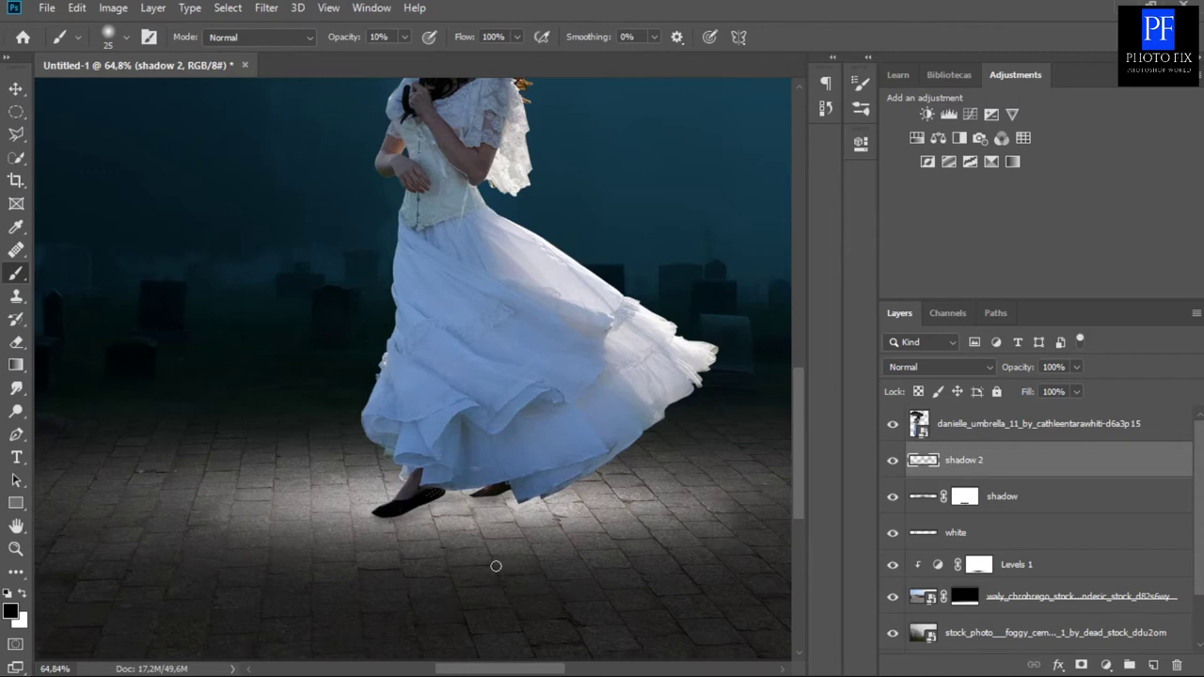
key("ctrl+0")
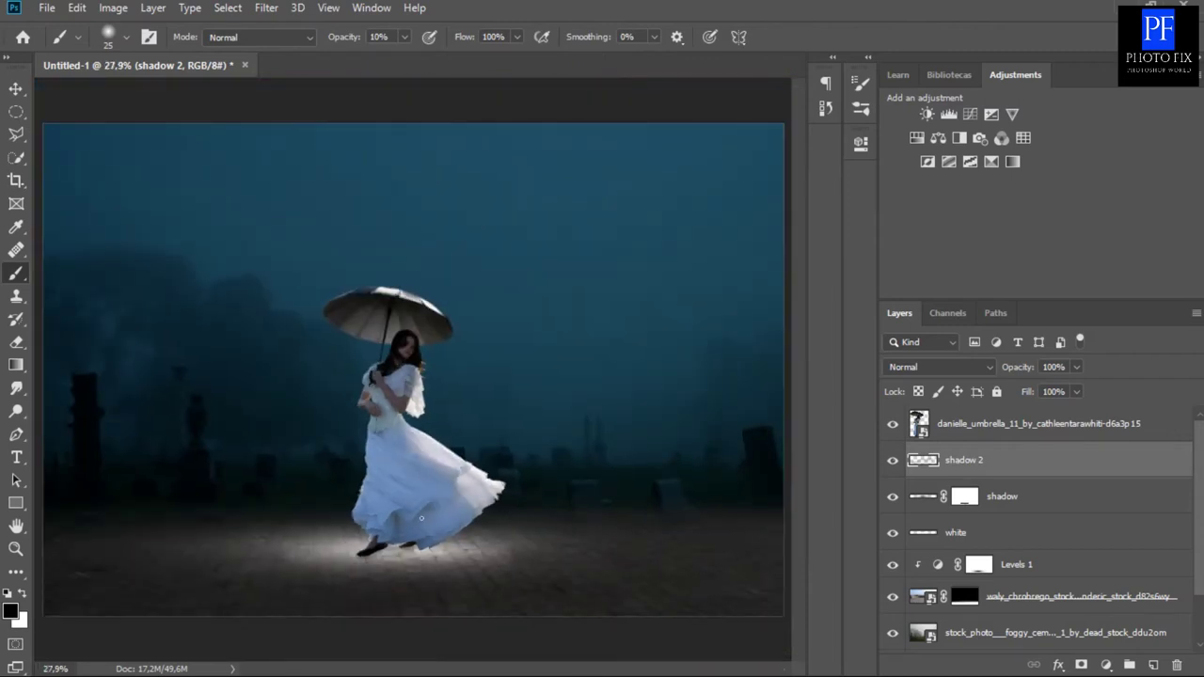
left_click(16, 89)
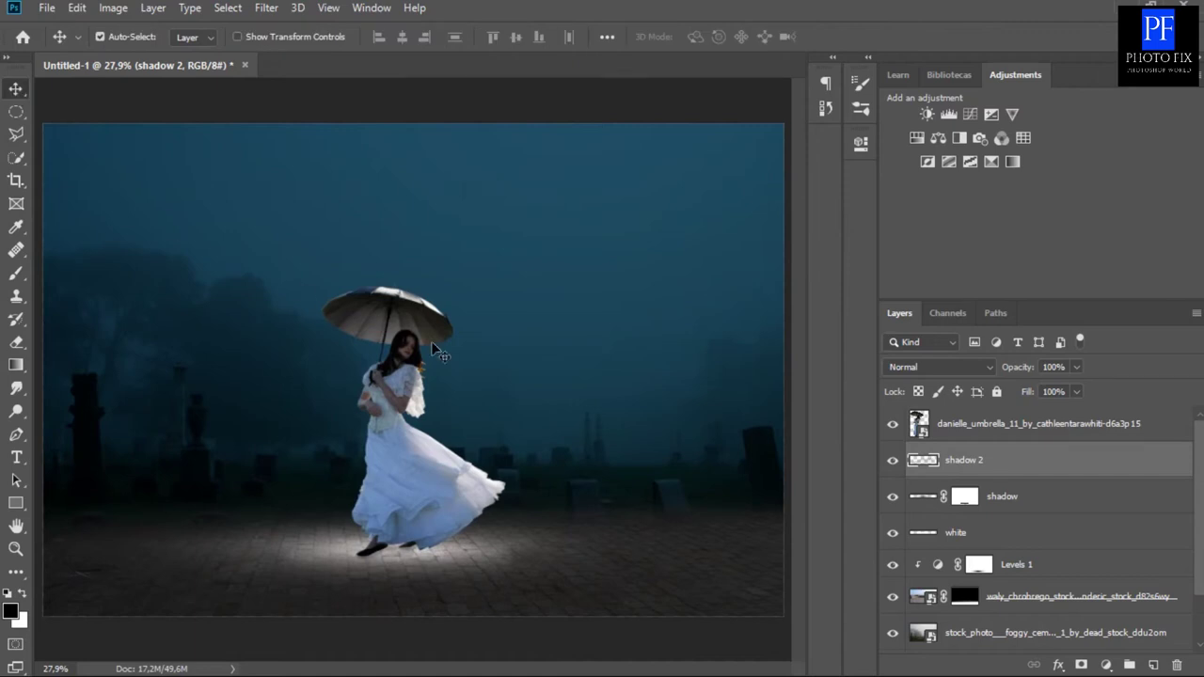
Clip a Levels layer to the umbrella woman with output white lowered to 199.
left_click(960, 429)
left_click(1108, 667)
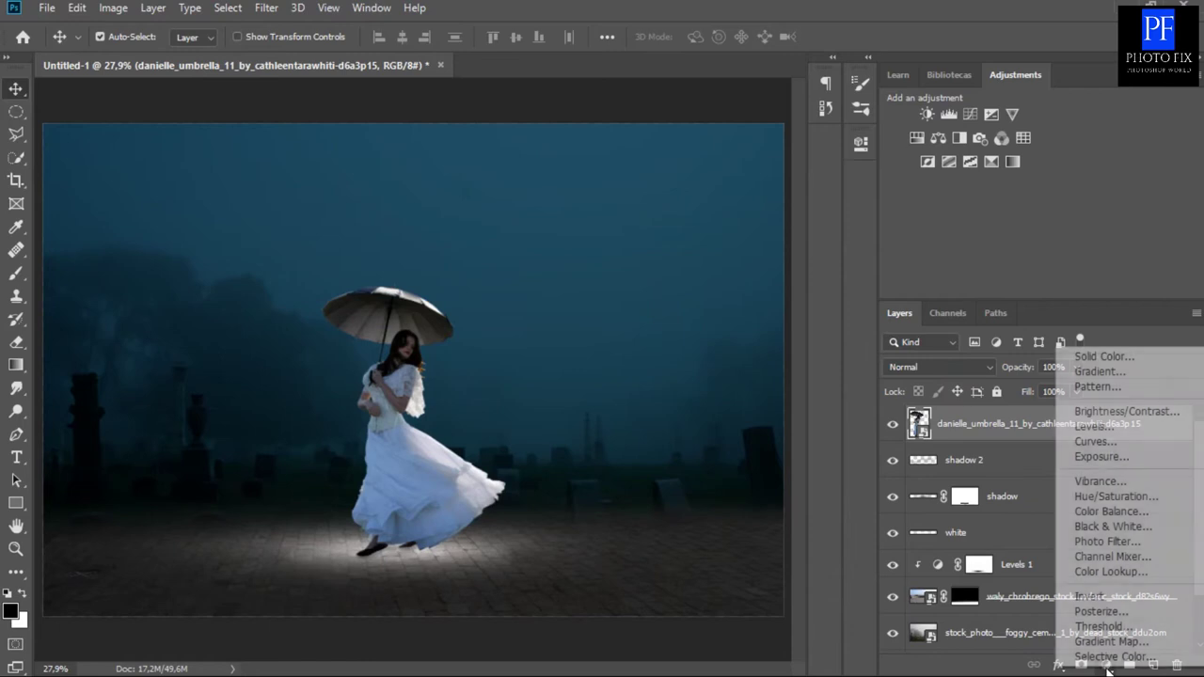
left_click(1096, 426)
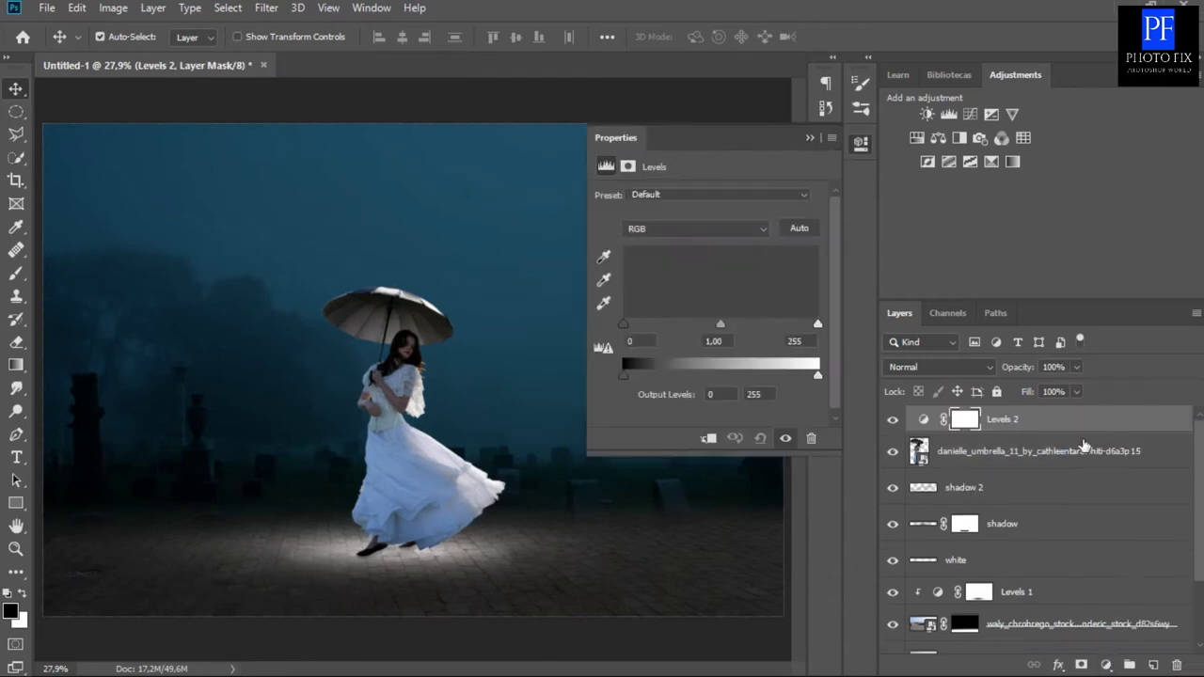
left_click(707, 439)
left_click_drag(817, 373, 770, 373)
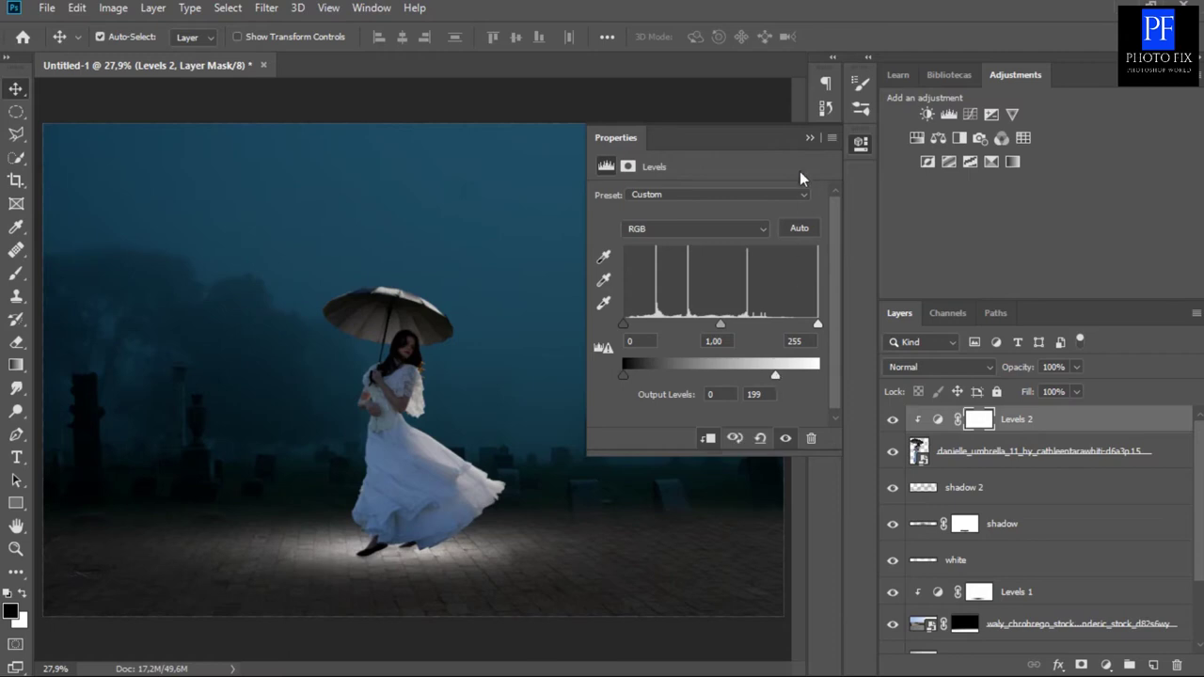
left_click(809, 139)
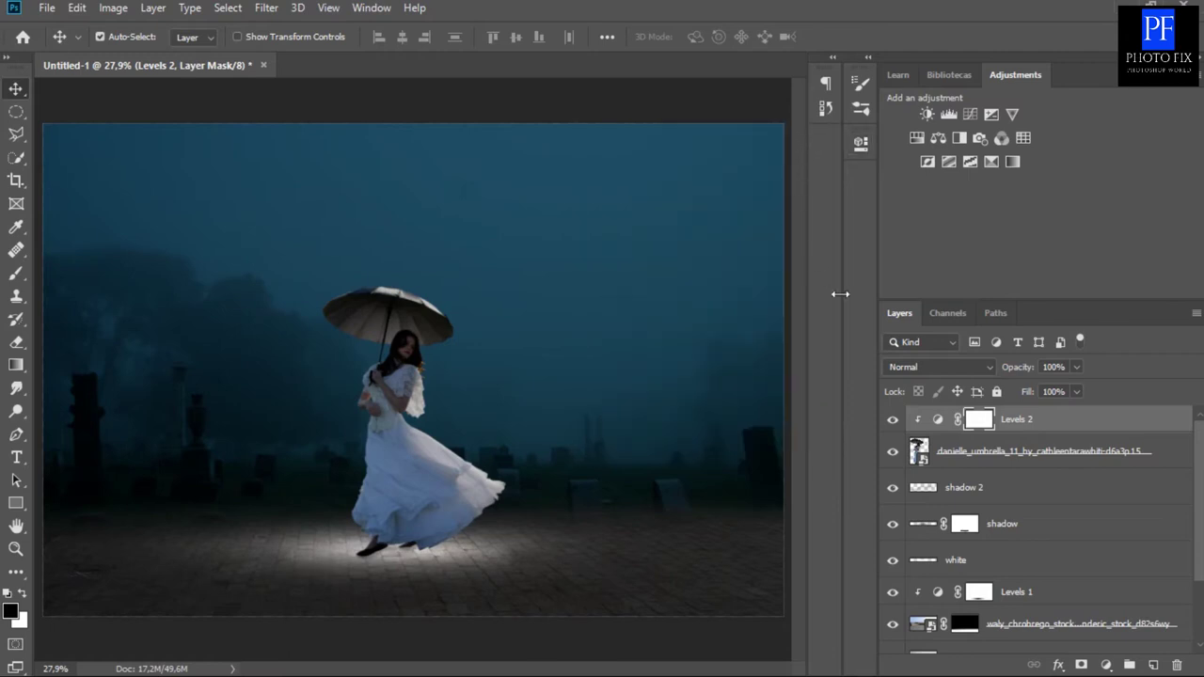
left_click(920, 454)
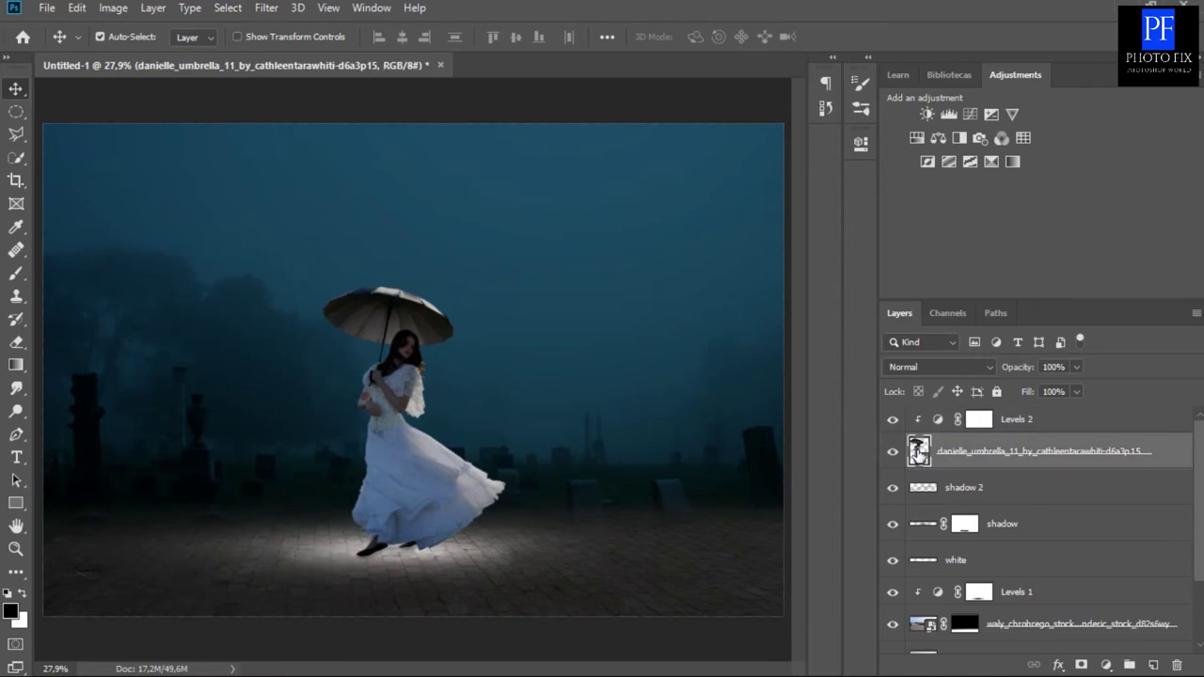
left_click(114, 8)
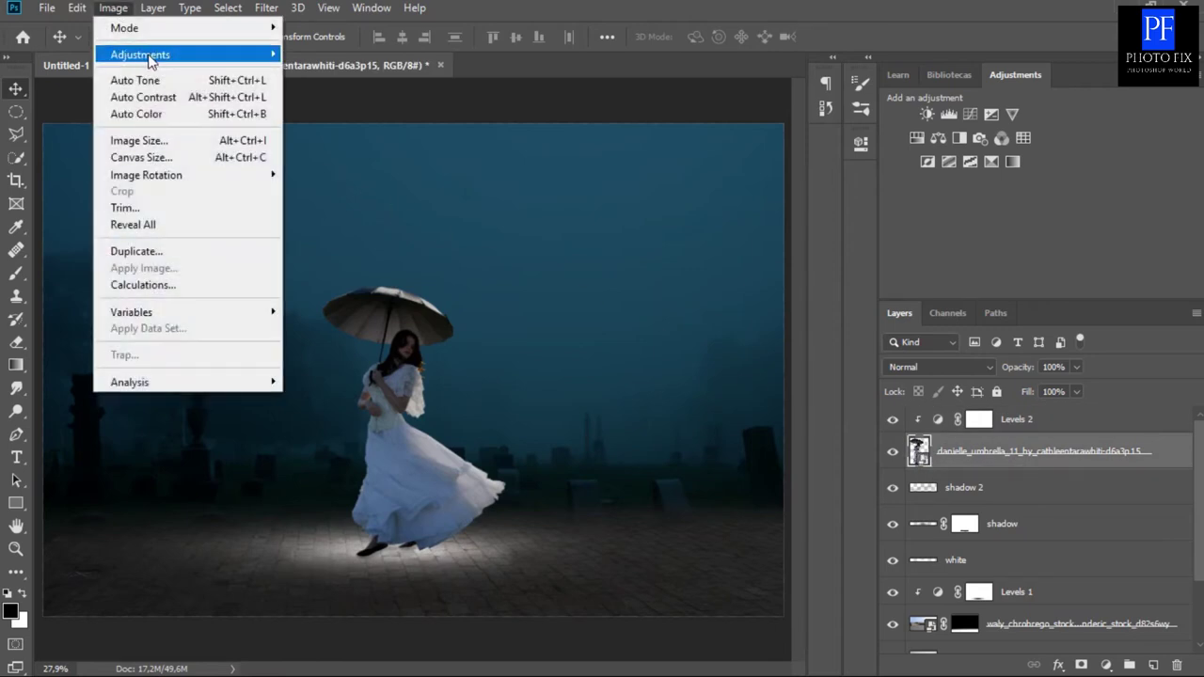
mouse_move(140, 54)
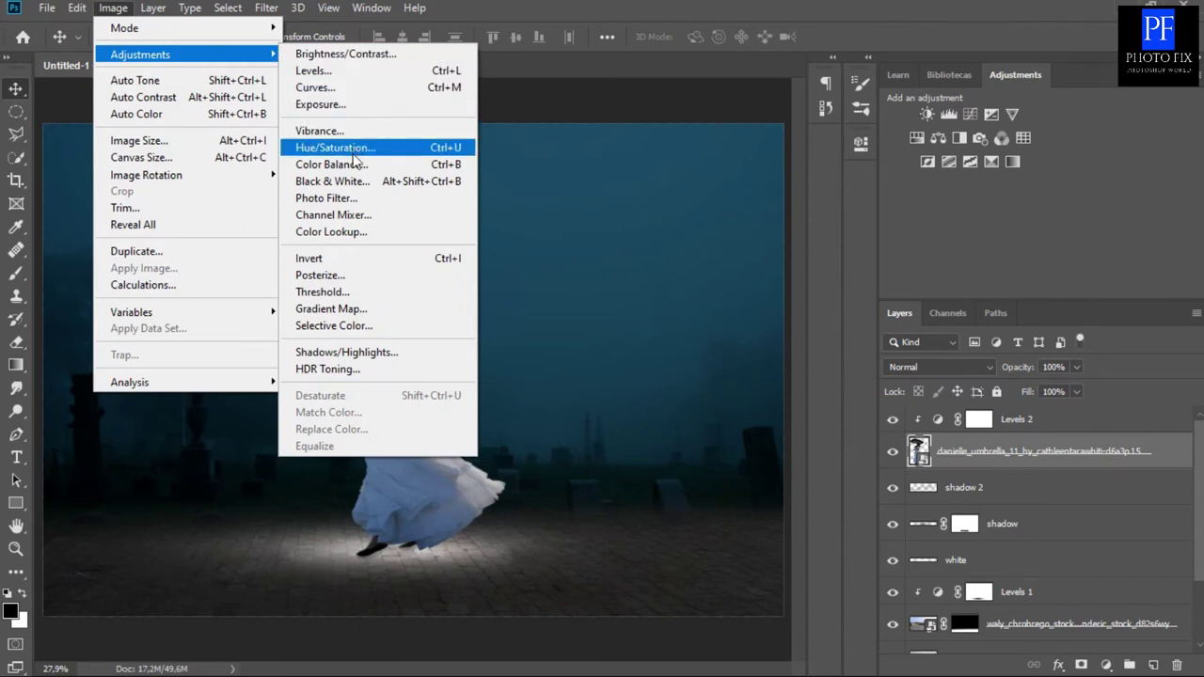
Apply Shadows/Highlights to the woman's layer with Shadows Amount 50%.
left_click(348, 353)
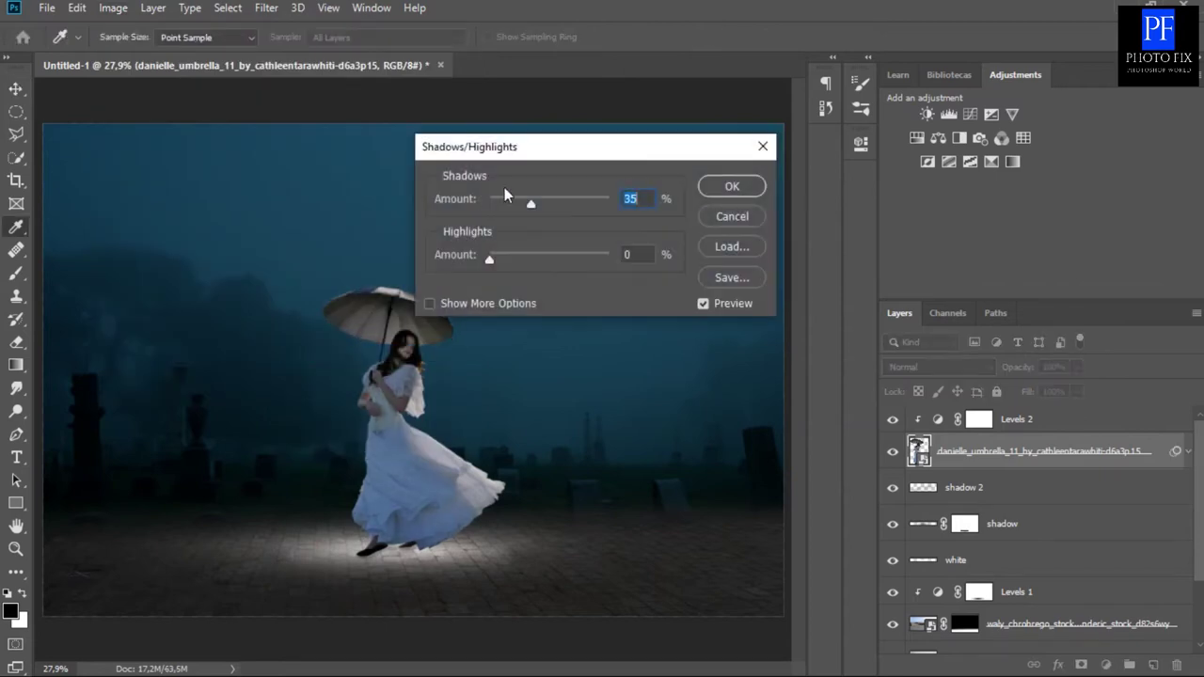
left_click_drag(528, 204, 549, 209)
left_click(702, 304)
left_click(702, 304)
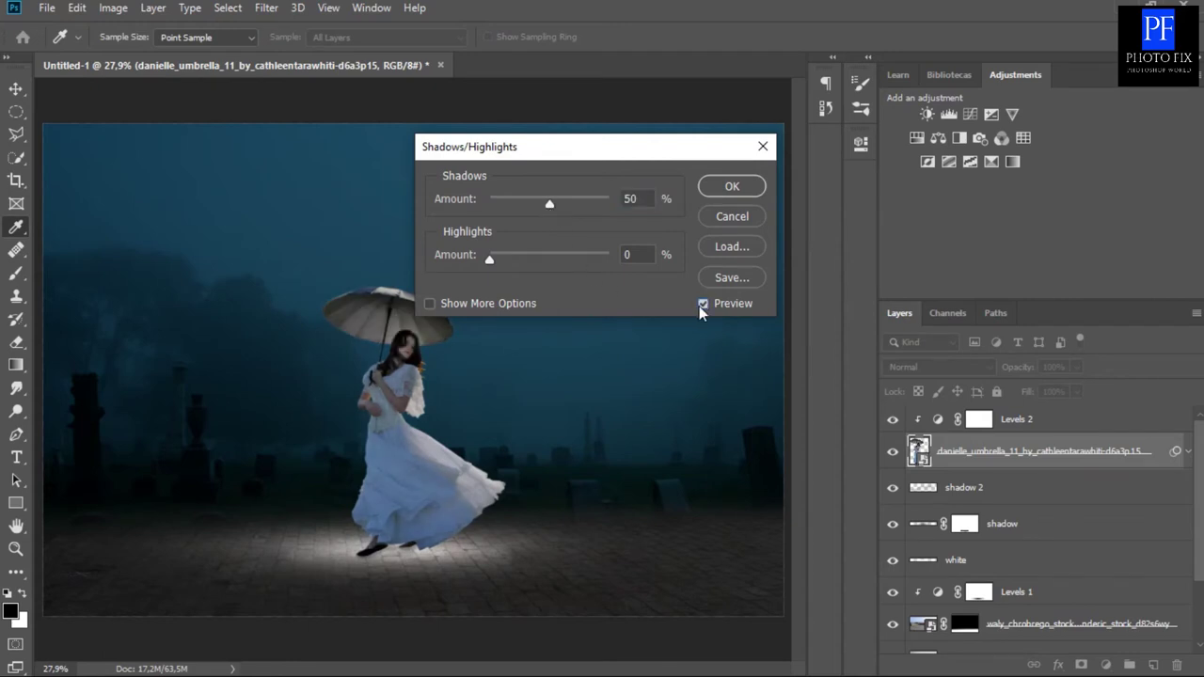
left_click(735, 186)
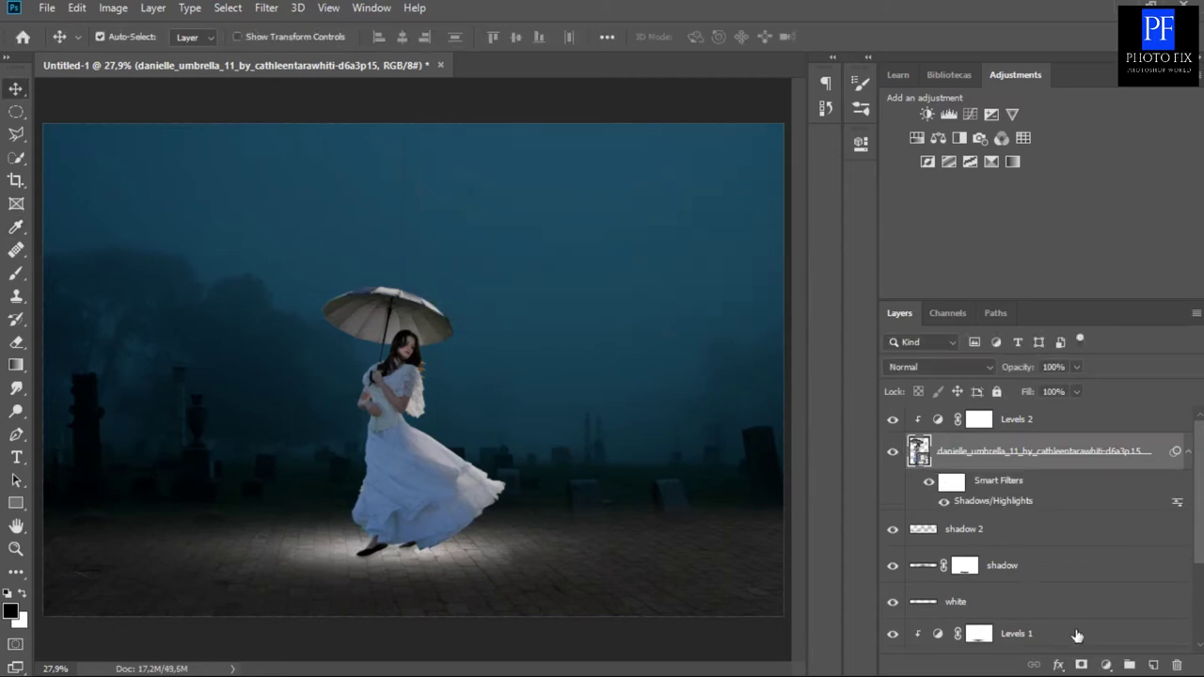
Add a Hue/Saturation layer clipped to the woman with Blues saturation at -100.
left_click(1108, 666)
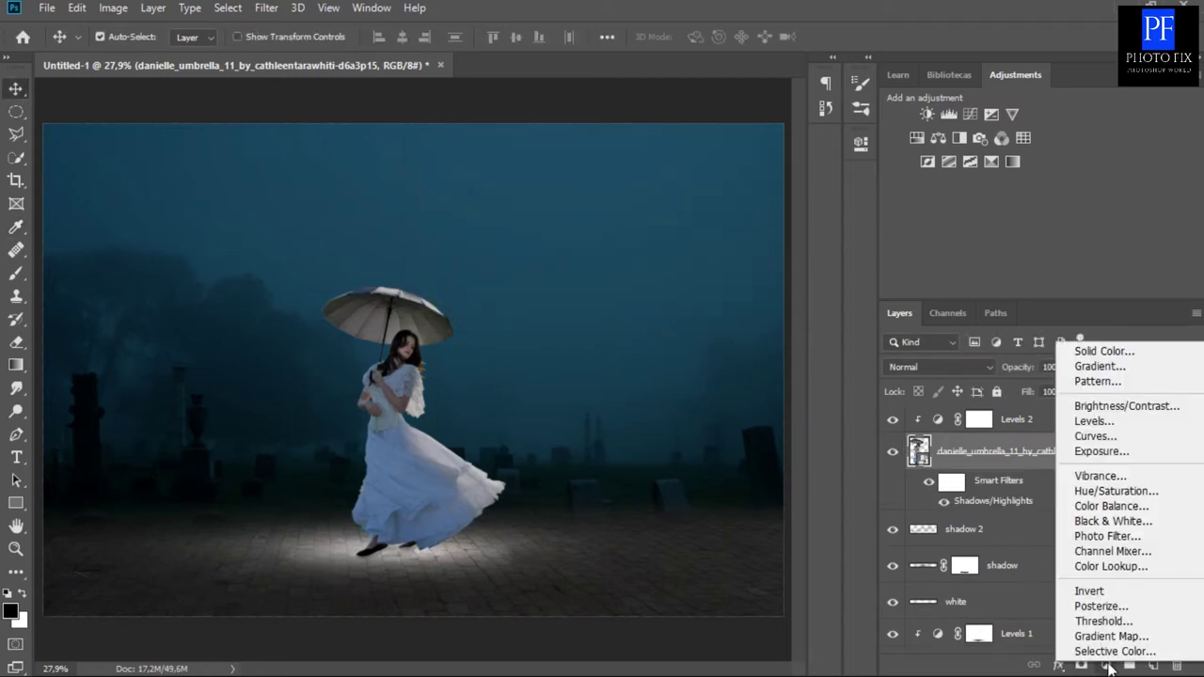
left_click(1085, 492)
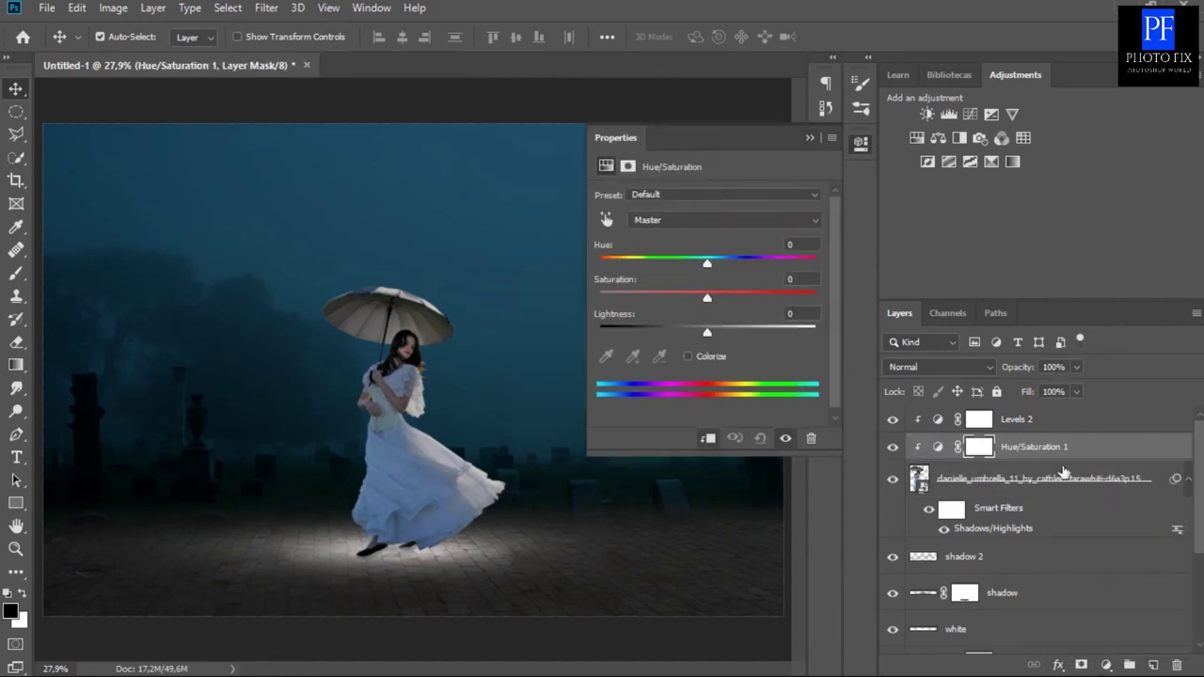
left_click(706, 441)
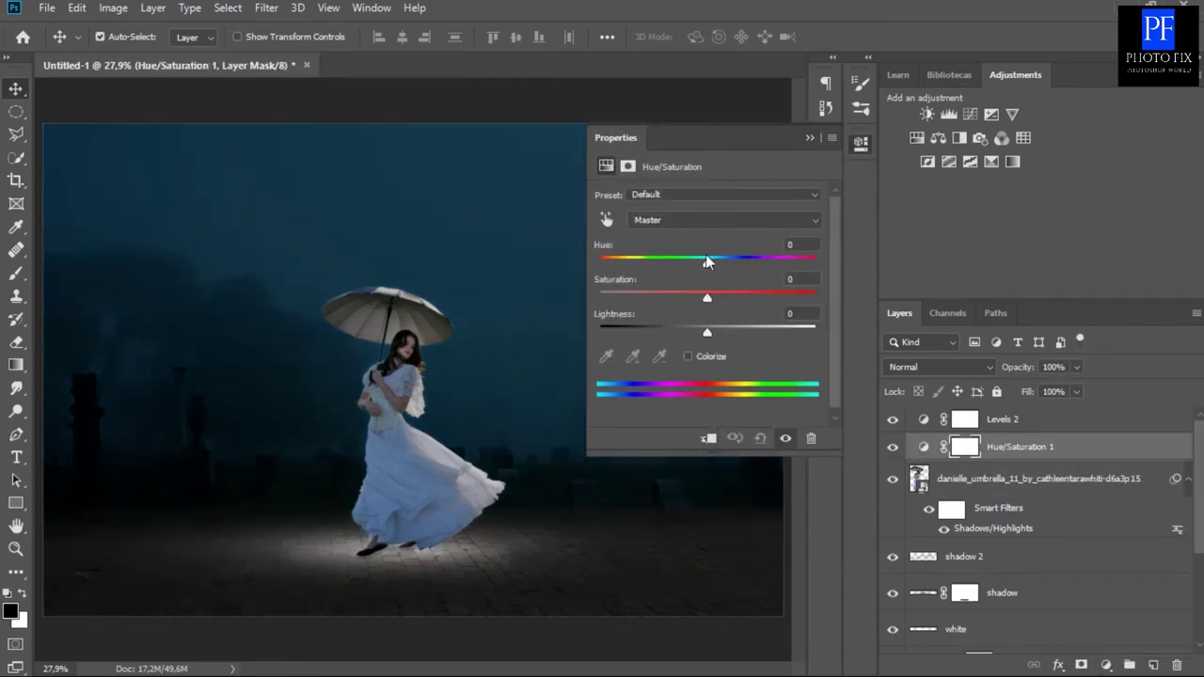
left_click(709, 221)
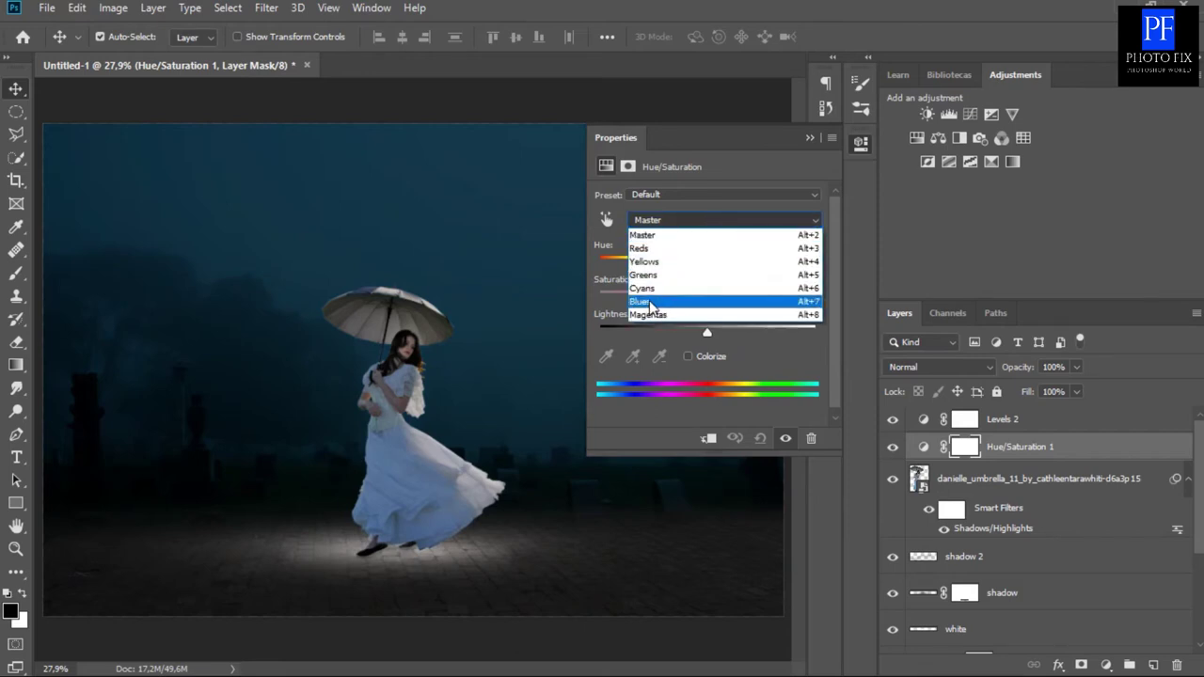
left_click(648, 301)
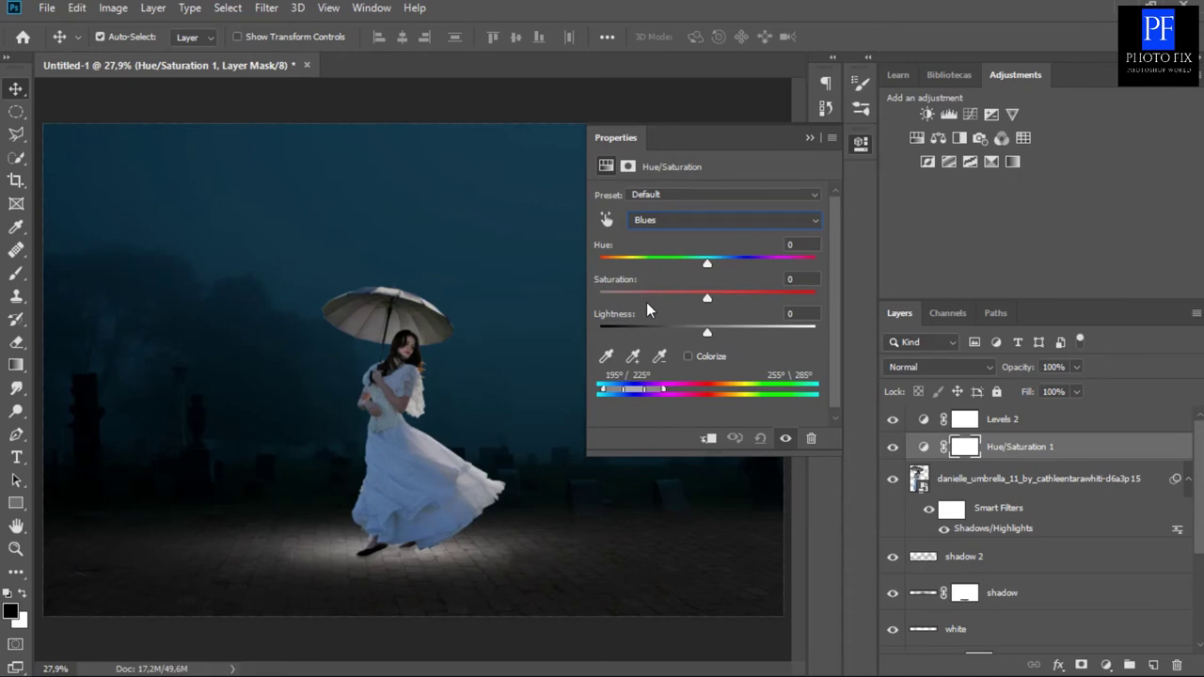
left_click_drag(707, 298, 605, 303)
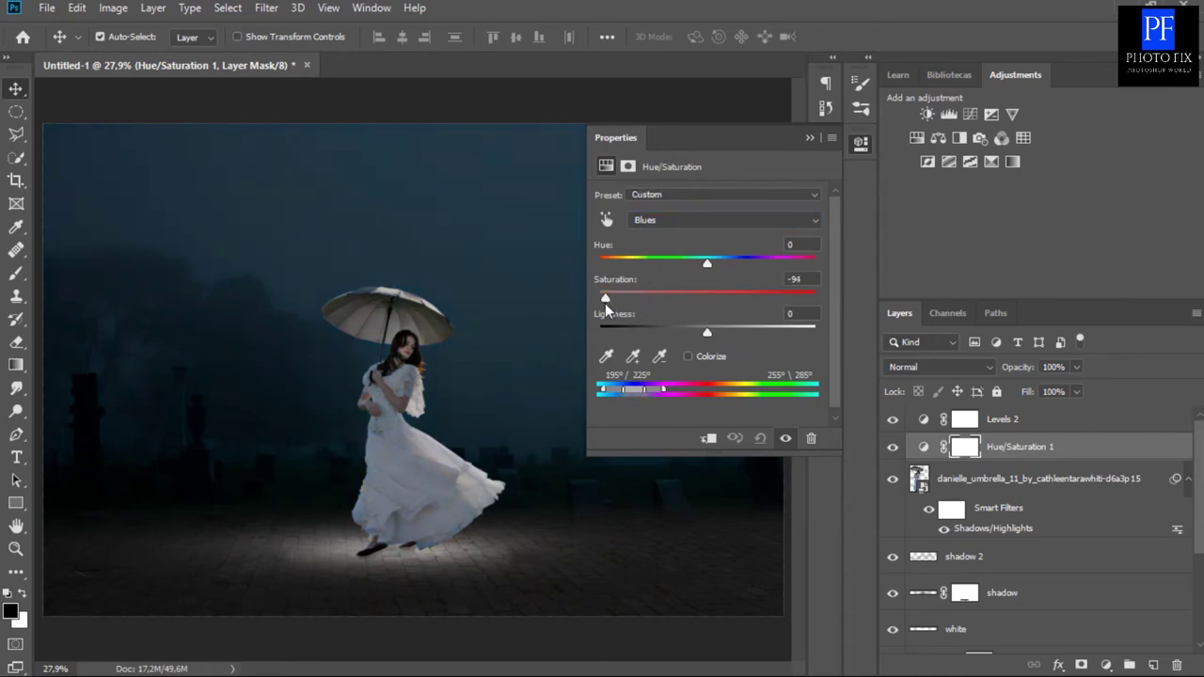
key("ctrl+alt+g")
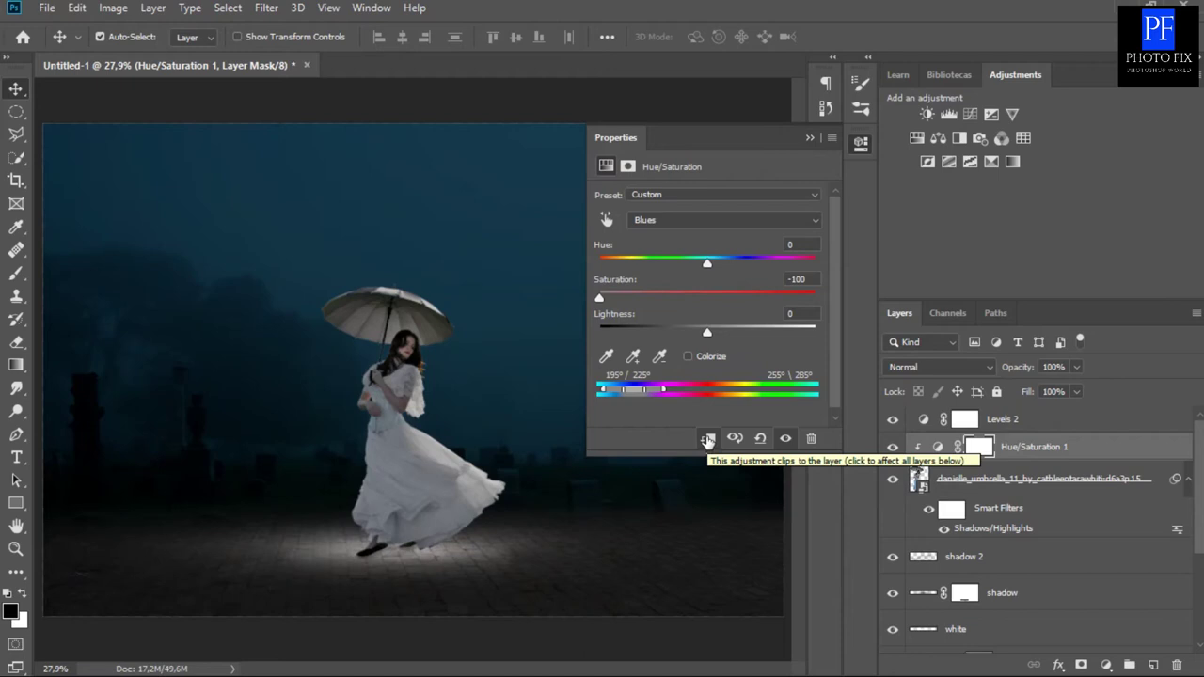
Lower the Cyans saturation to about -47 and close the adjustment settings.
left_click(751, 224)
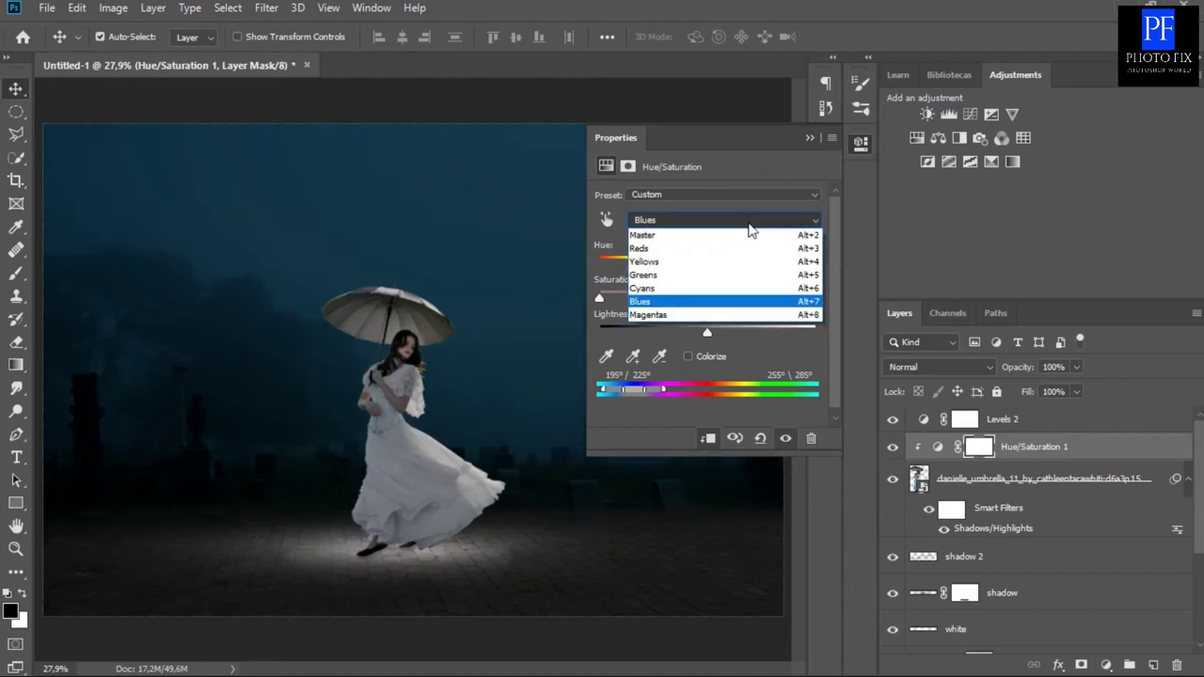
left_click(701, 292)
left_click_drag(701, 302, 659, 299)
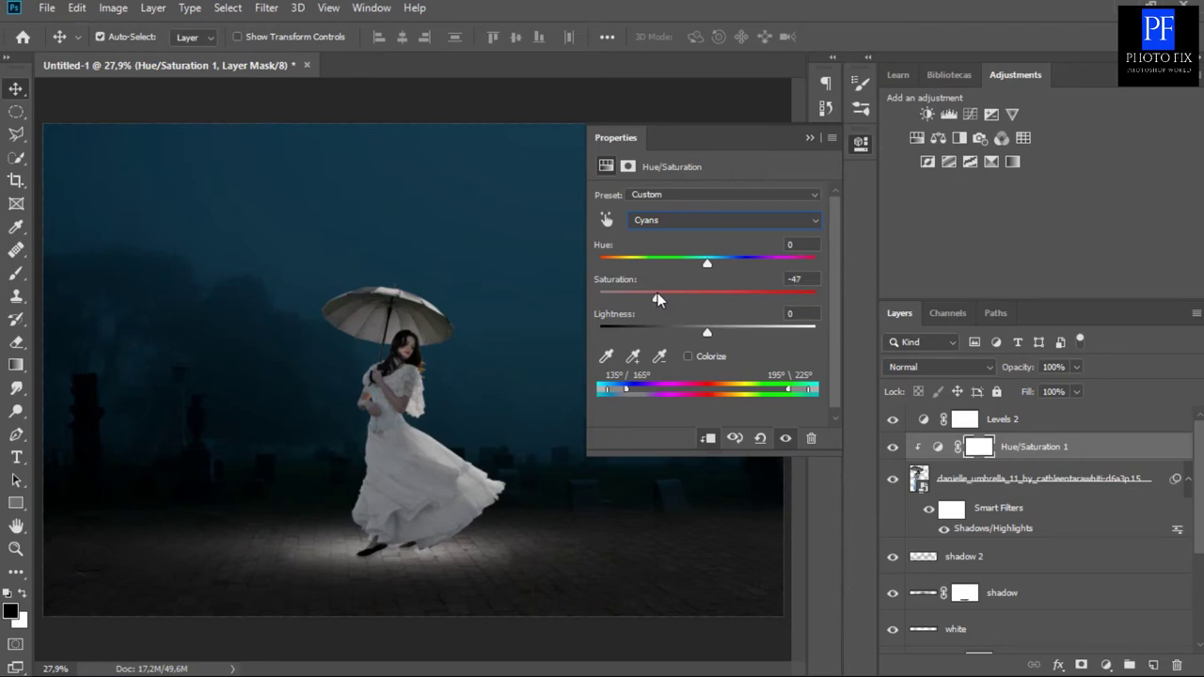
left_click(809, 137)
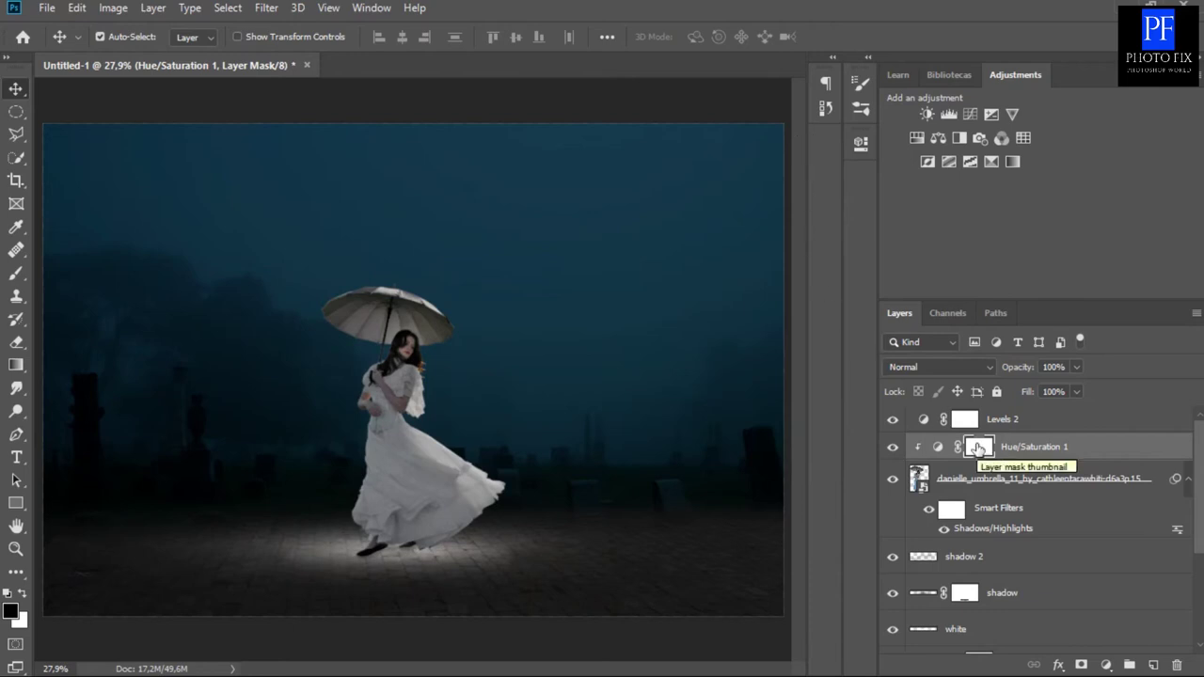
left_click(1029, 450)
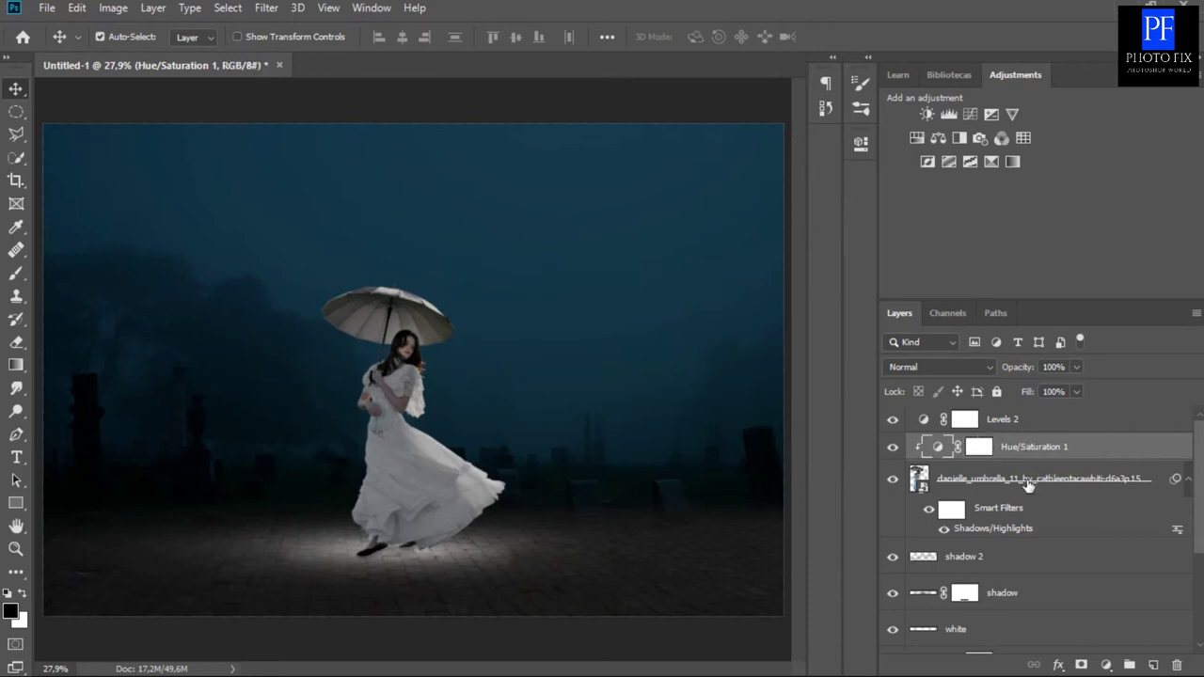
left_click(1106, 666)
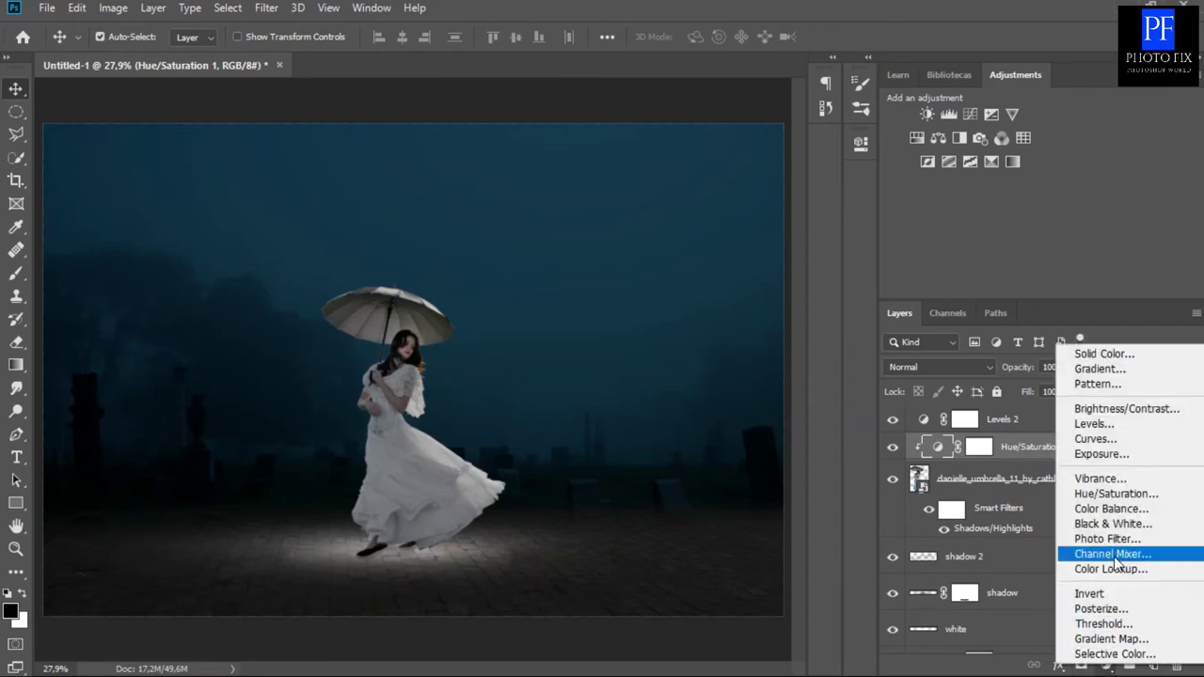
Clip a Color Balance layer to the woman with Cyan-Red +10 and Yellow-Blue -10.
left_click(1120, 509)
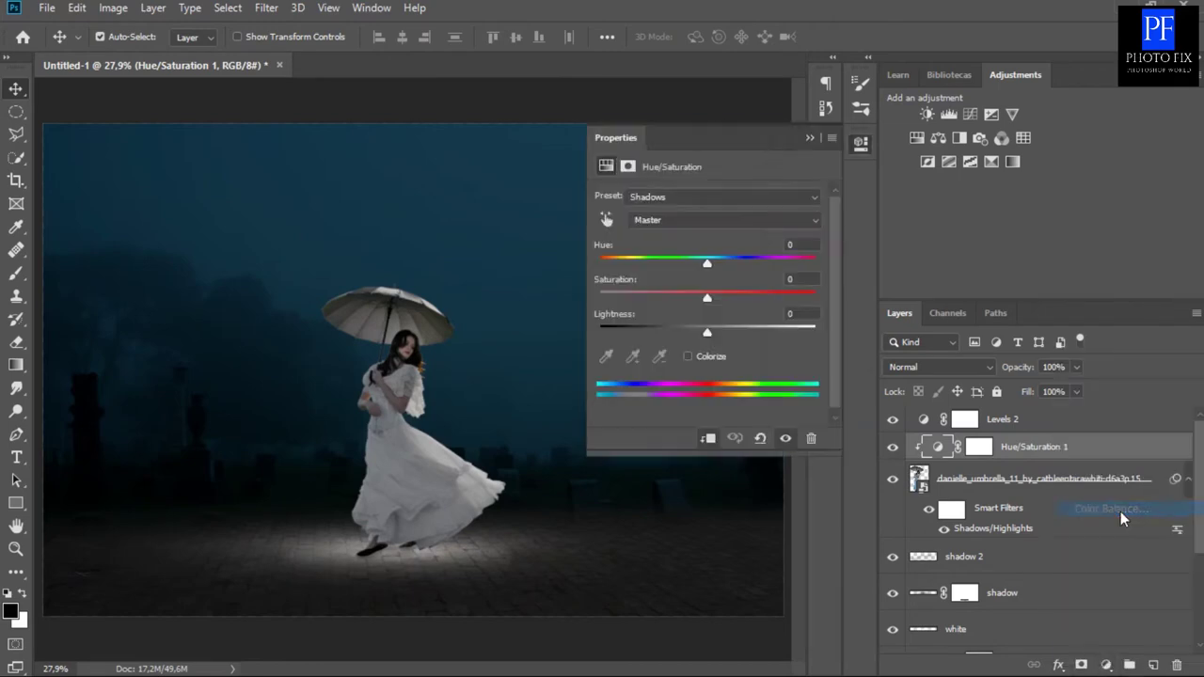
left_click(709, 440)
left_click(811, 227)
type("10")
key("Tab")
key("Tab")
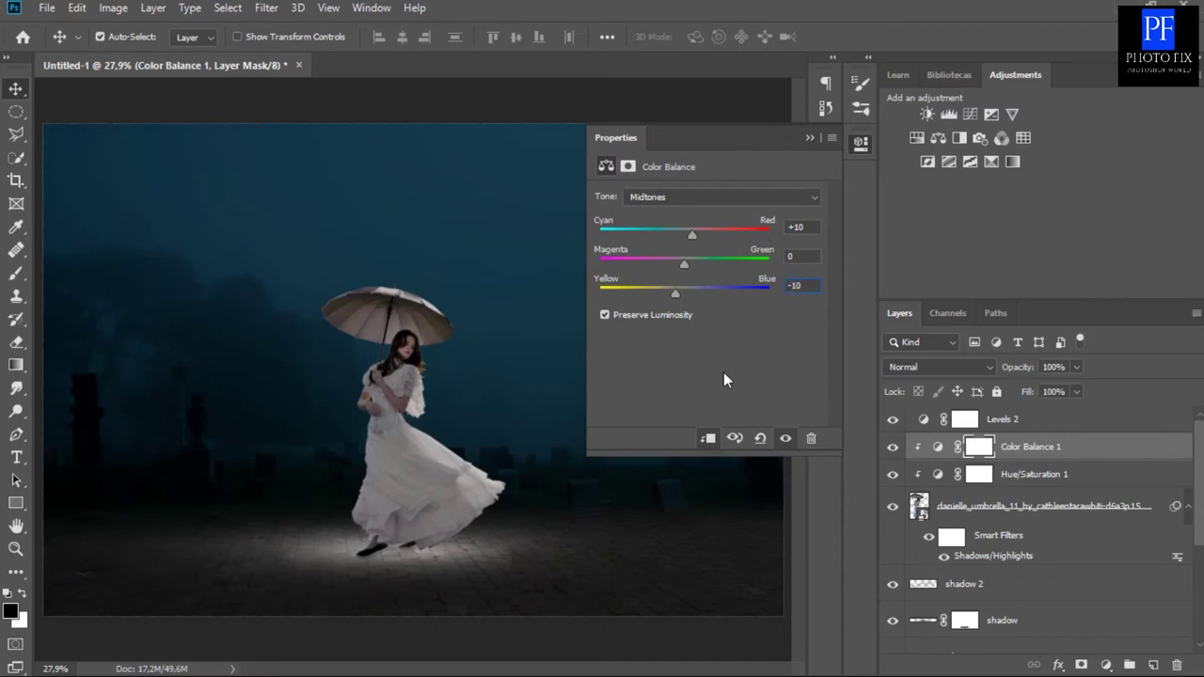
left_click(810, 138)
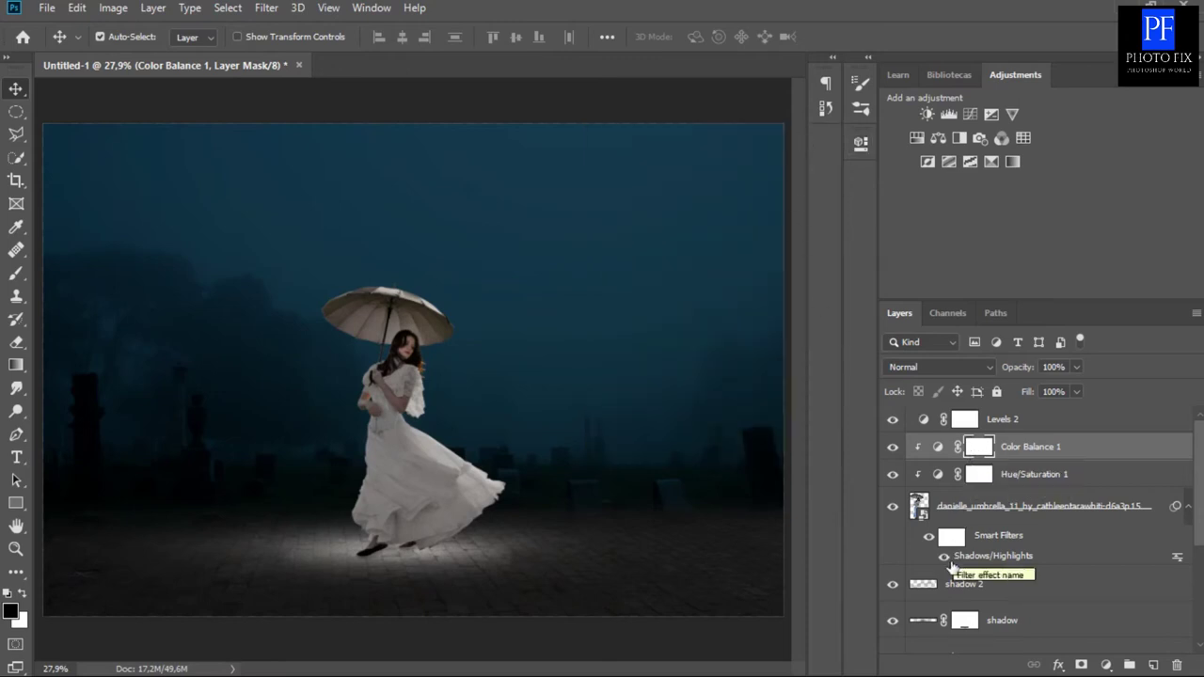
Duplicate 'shadow 2' and add a Brightness/Contrast layer with Brightness around -139.
left_click(950, 587)
left_click_drag(949, 587, 1156, 666)
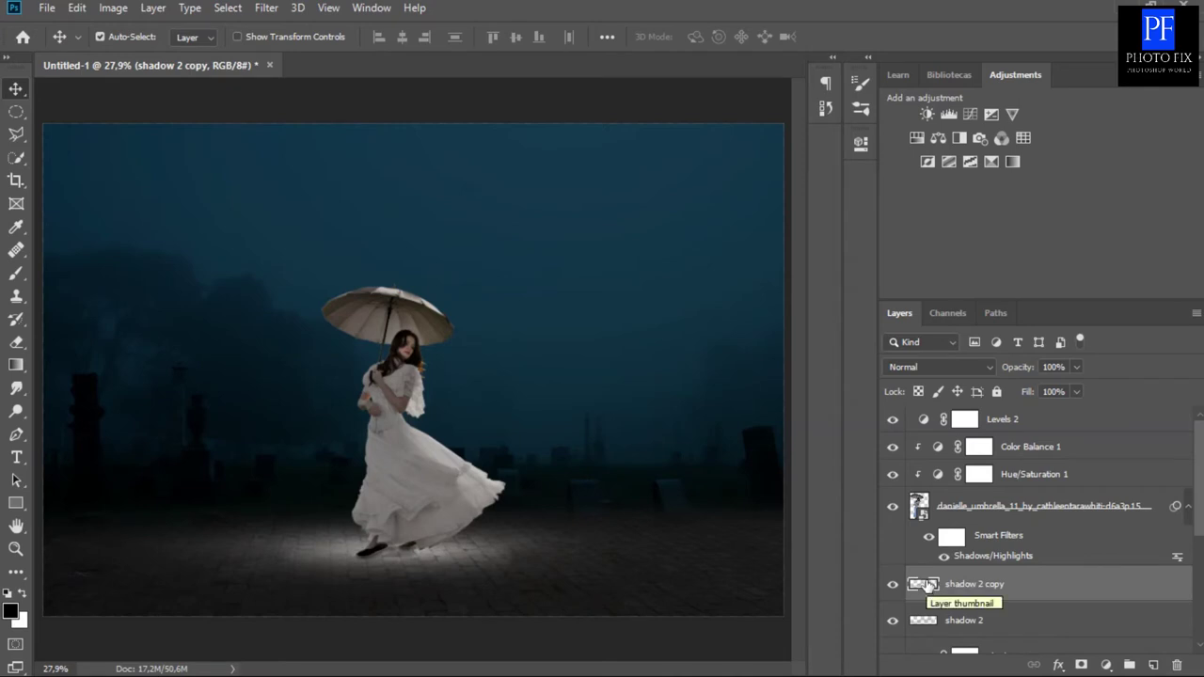
left_click(1107, 665)
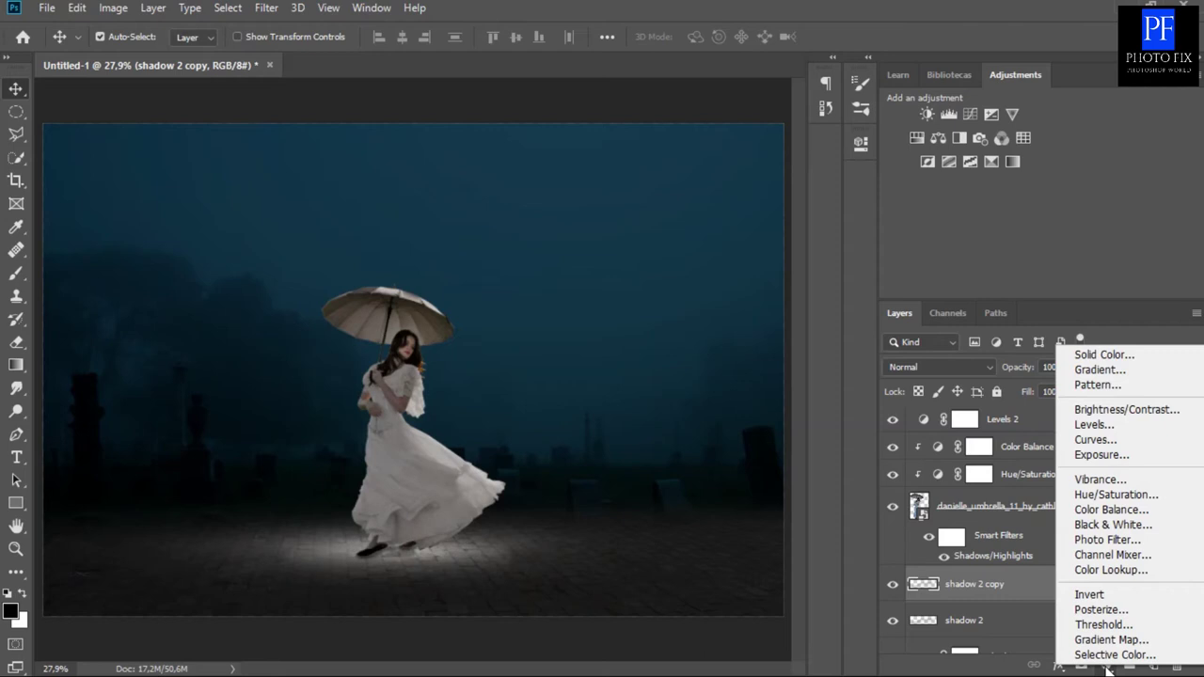
left_click(1105, 412)
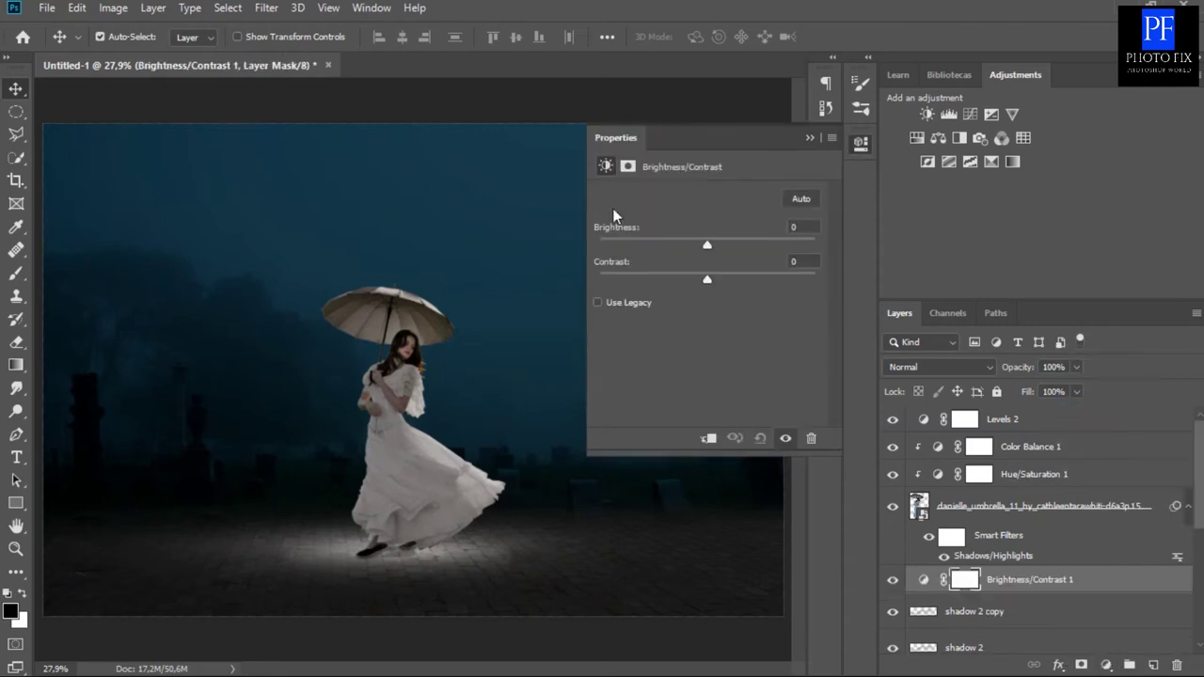
left_click_drag(706, 249, 614, 249)
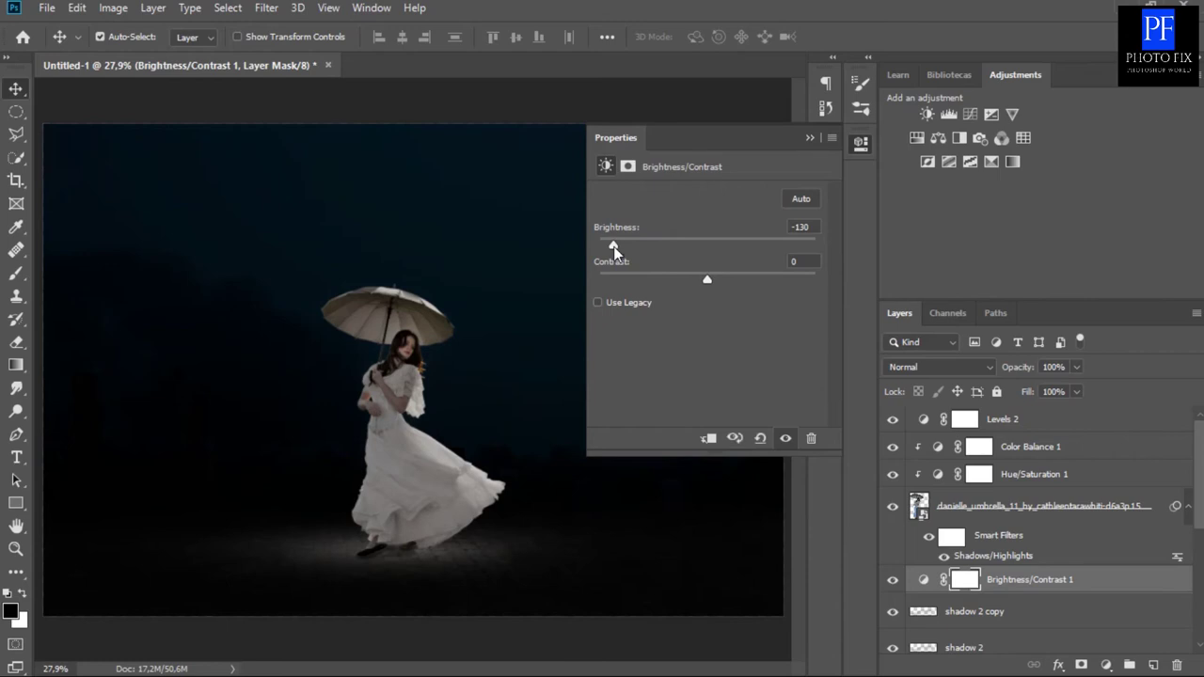
left_click_drag(613, 250, 608, 248)
left_click(810, 138)
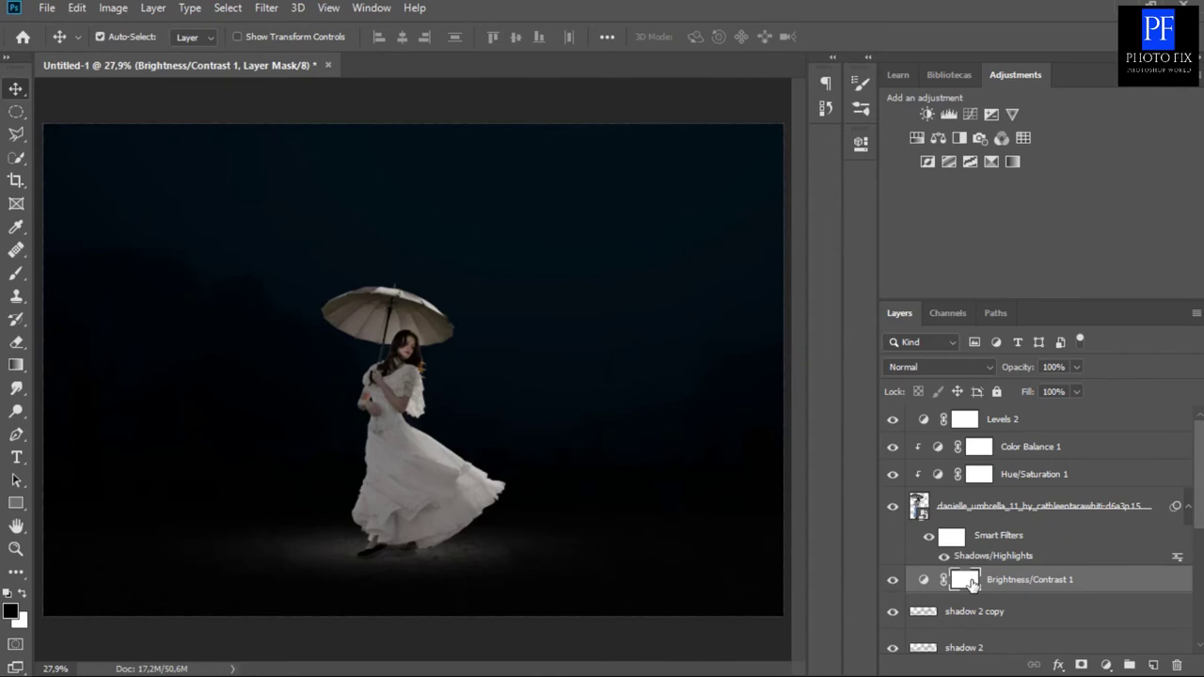
Set up a very large soft brush with slightly raised opacity.
left_click(21, 278)
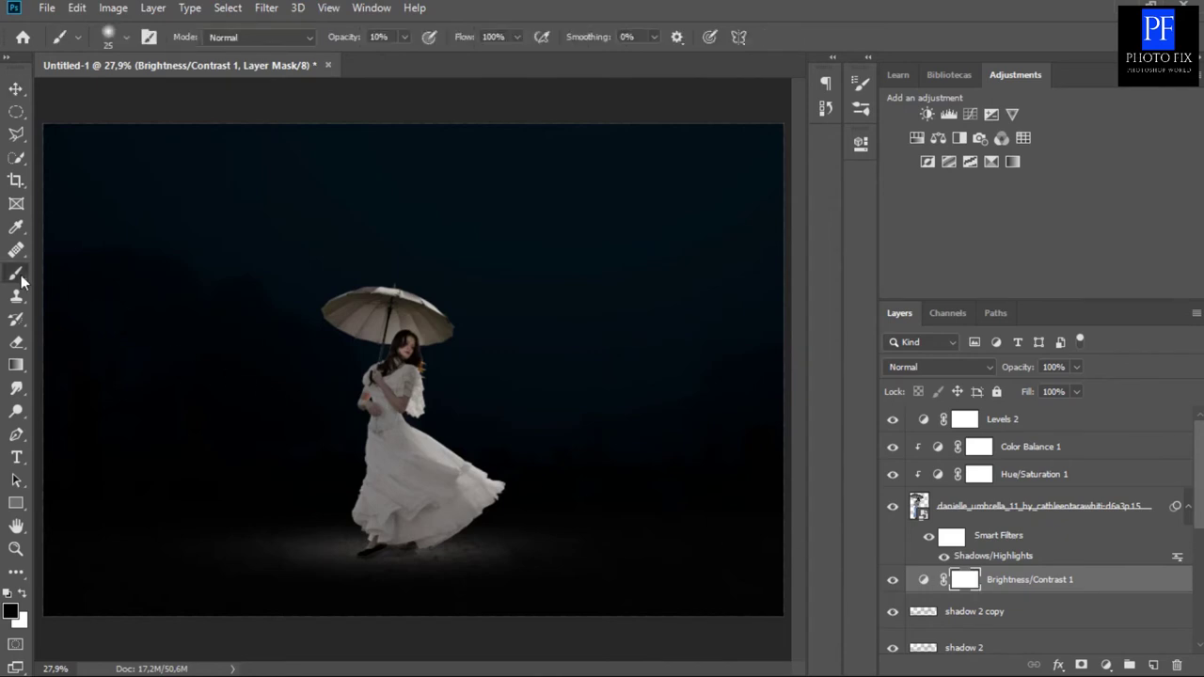
left_click(405, 37)
left_click_drag(406, 56, 420, 59)
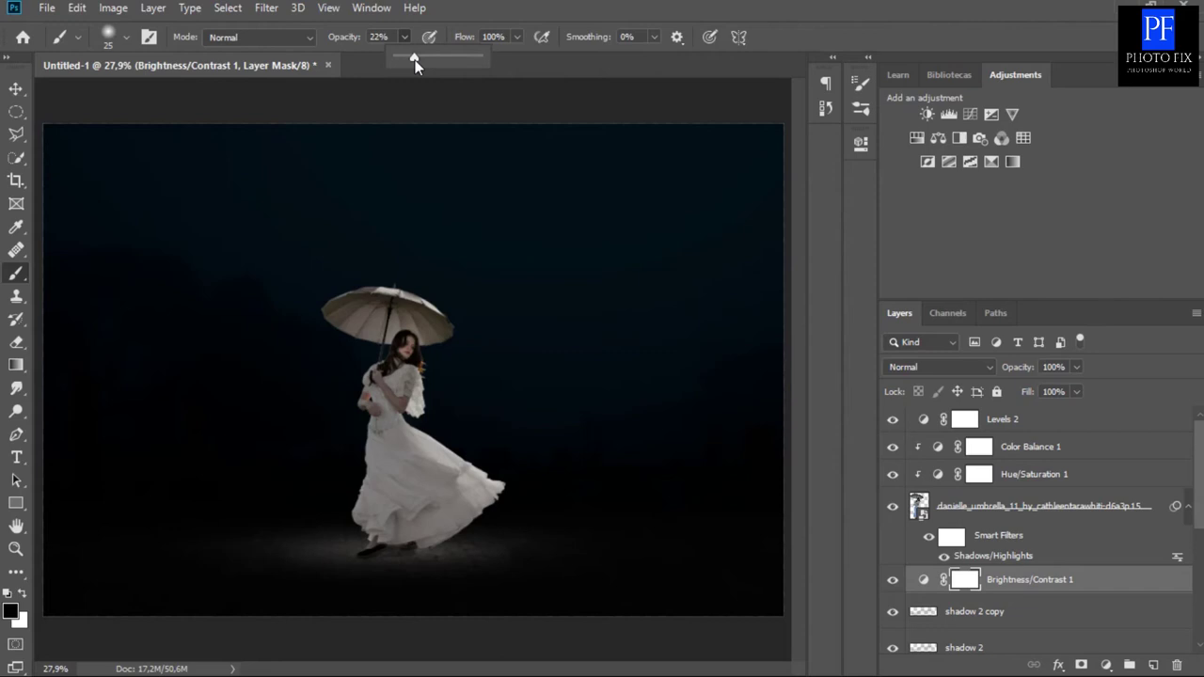
key("bracketright")
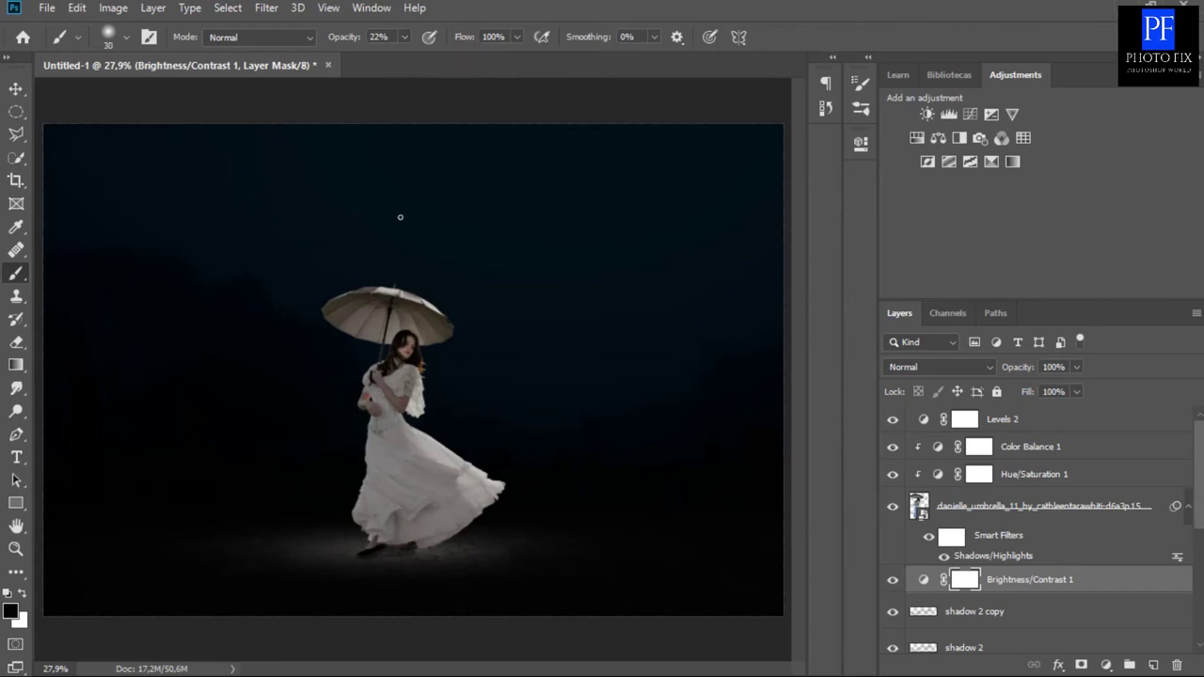
key("bracketright")
key("bracketright")
key("bracketright")
key("bracketright")
key("bracketright")
key("bracketright")
key("bracketright")
key("bracketright")
key("bracketright")
key("bracketright")
key("bracketright")
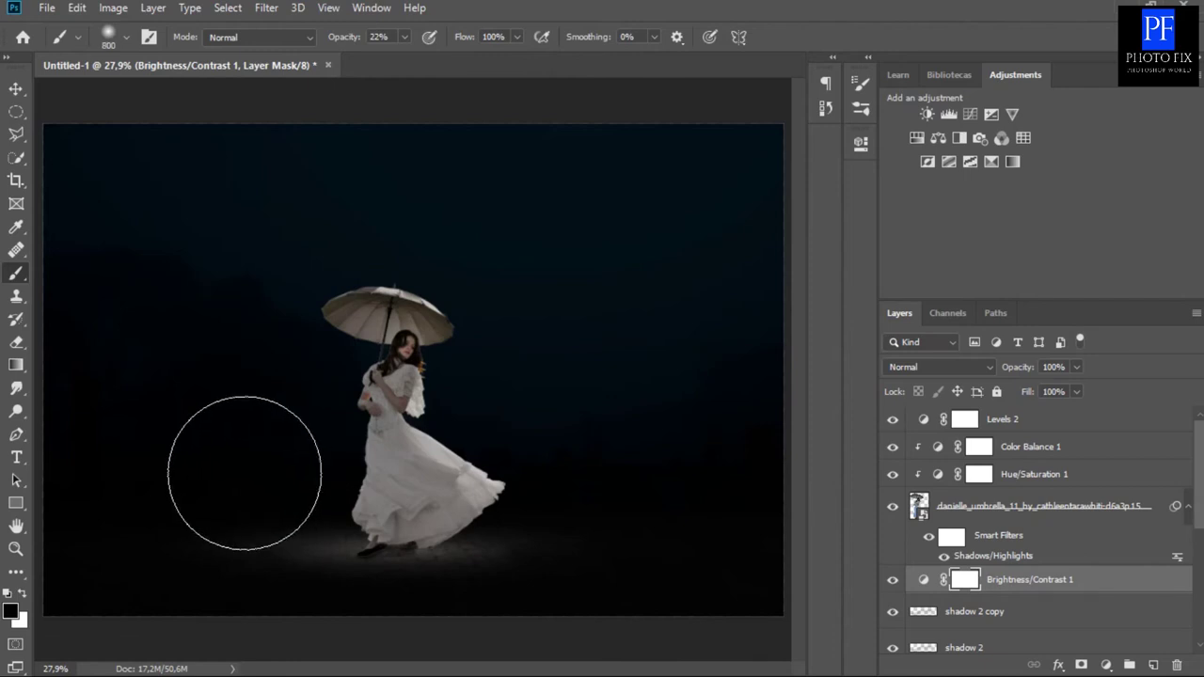
Paint black on the Brightness/Contrast mask around the woman and ground, switch to white, then add Layer 1.
mouse_move(244, 473)
left_mouse_down()
mouse_move(235, 479)
mouse_move(430, 457)
mouse_move(582, 471)
left_mouse_up()
left_click_drag(542, 433, 210, 416)
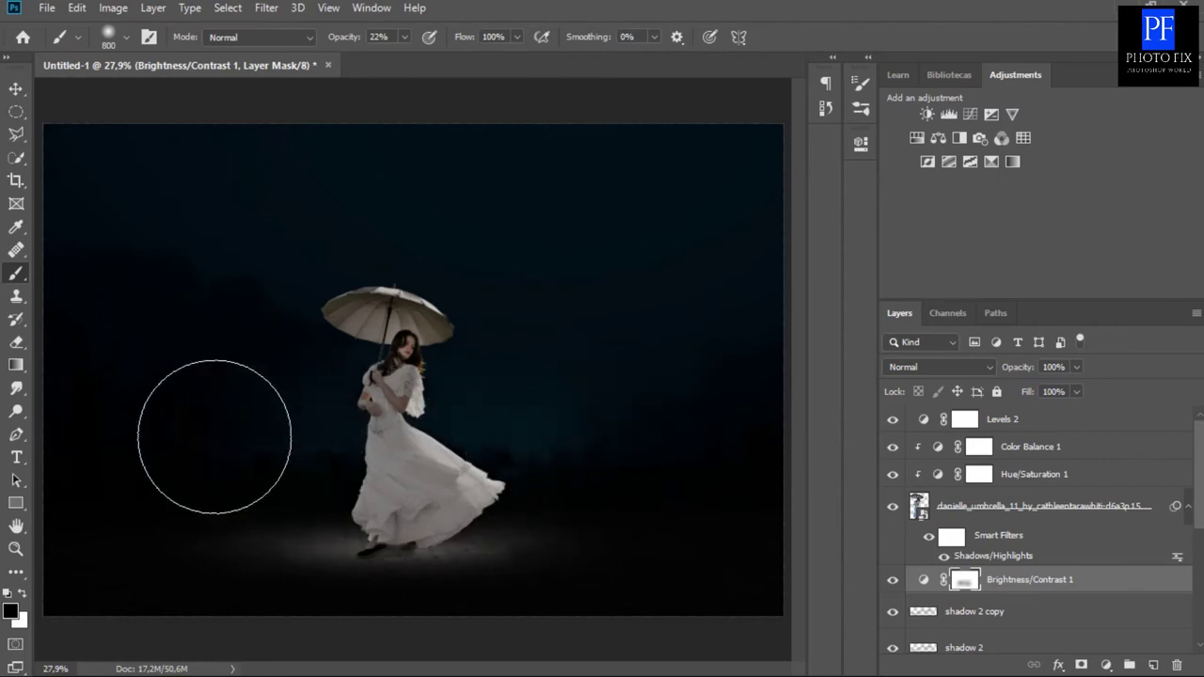
mouse_move(421, 447)
left_mouse_down()
mouse_move(592, 417)
mouse_move(471, 443)
mouse_move(210, 403)
mouse_move(182, 433)
mouse_move(470, 430)
mouse_move(602, 443)
mouse_move(367, 423)
mouse_move(188, 434)
mouse_move(134, 424)
mouse_move(637, 454)
mouse_move(179, 443)
mouse_move(652, 452)
mouse_move(248, 423)
mouse_move(113, 430)
mouse_move(123, 430)
mouse_move(94, 403)
left_mouse_up()
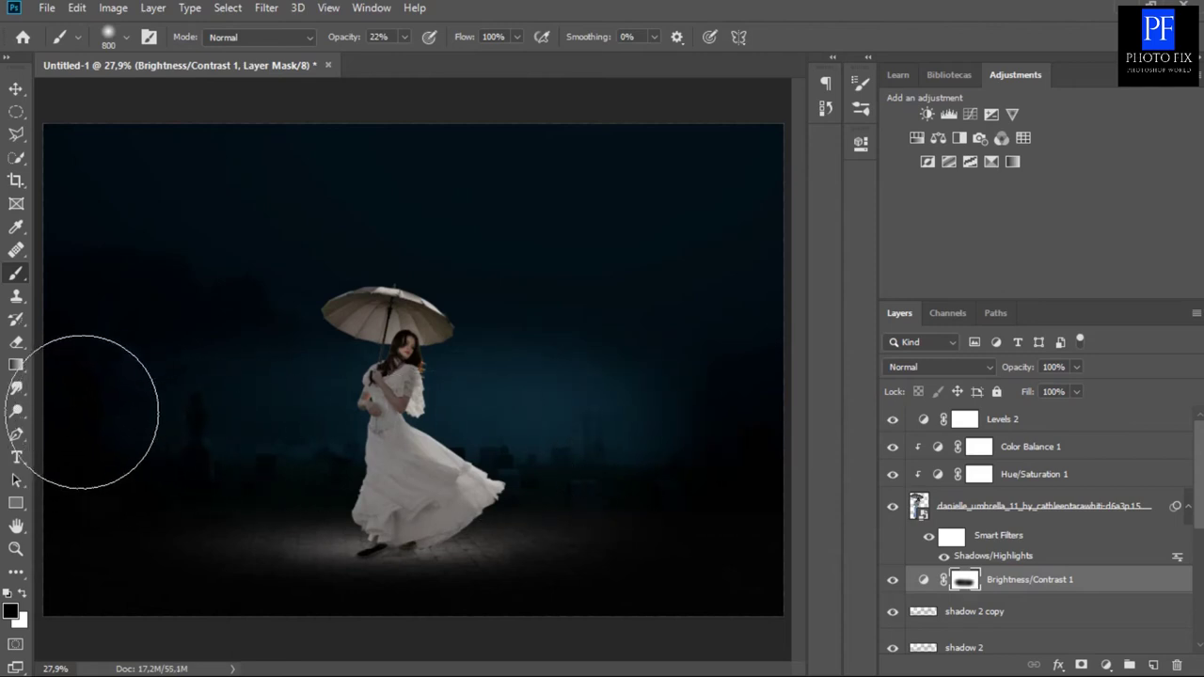
left_click(21, 593)
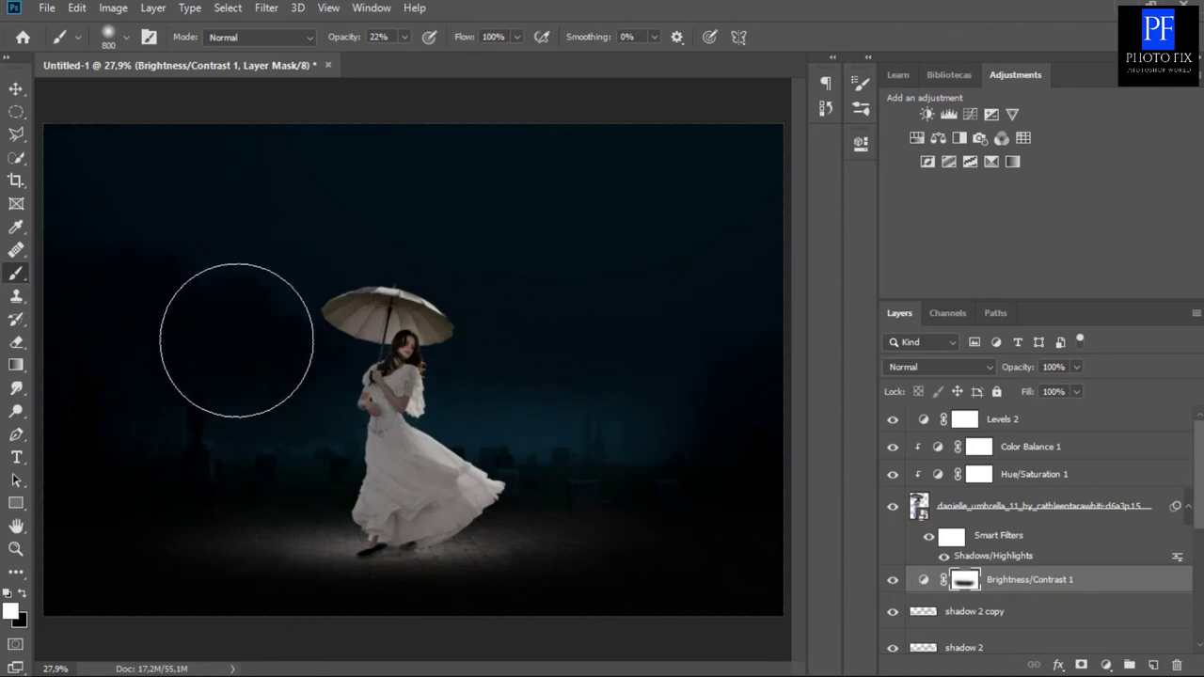
left_click(15, 88)
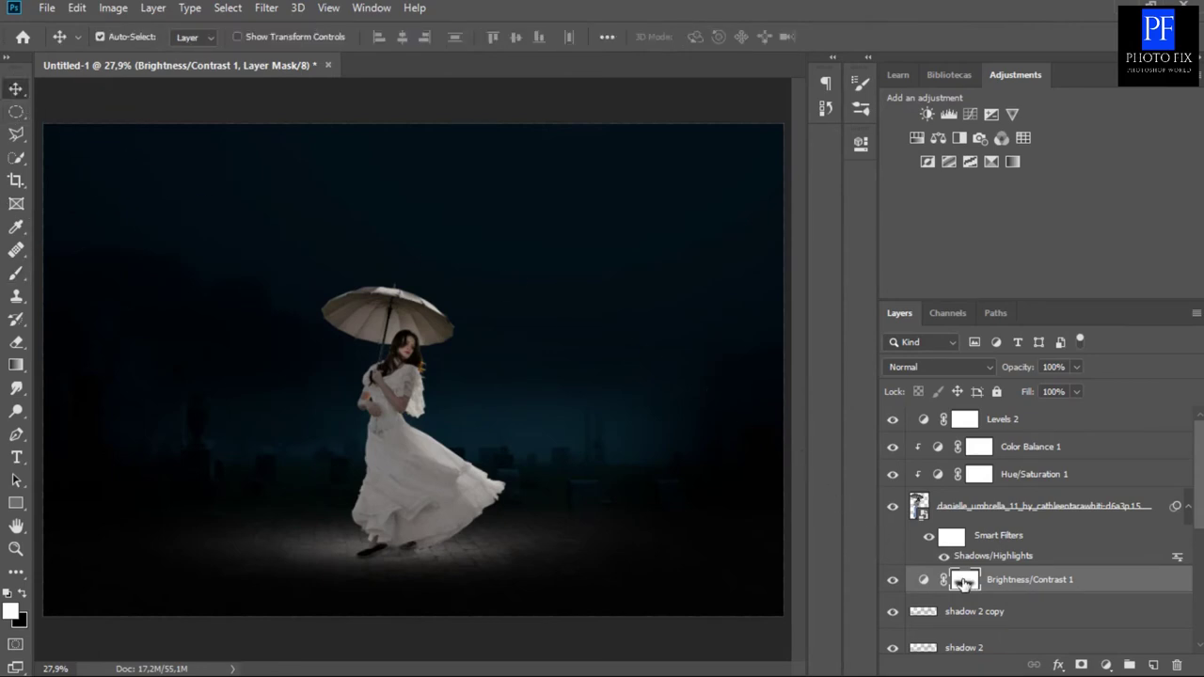
left_click_drag(964, 583, 1154, 666)
Add a new empty layer named 'black'.
left_click(1156, 666)
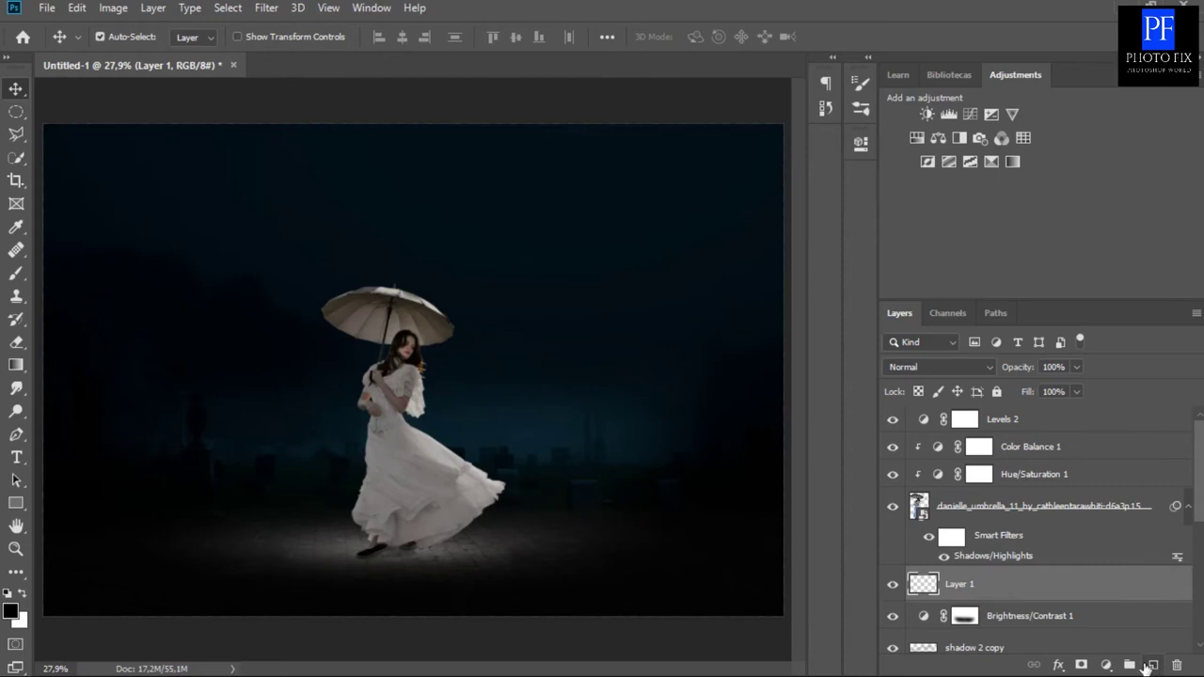
double_click(959, 585)
type("black")
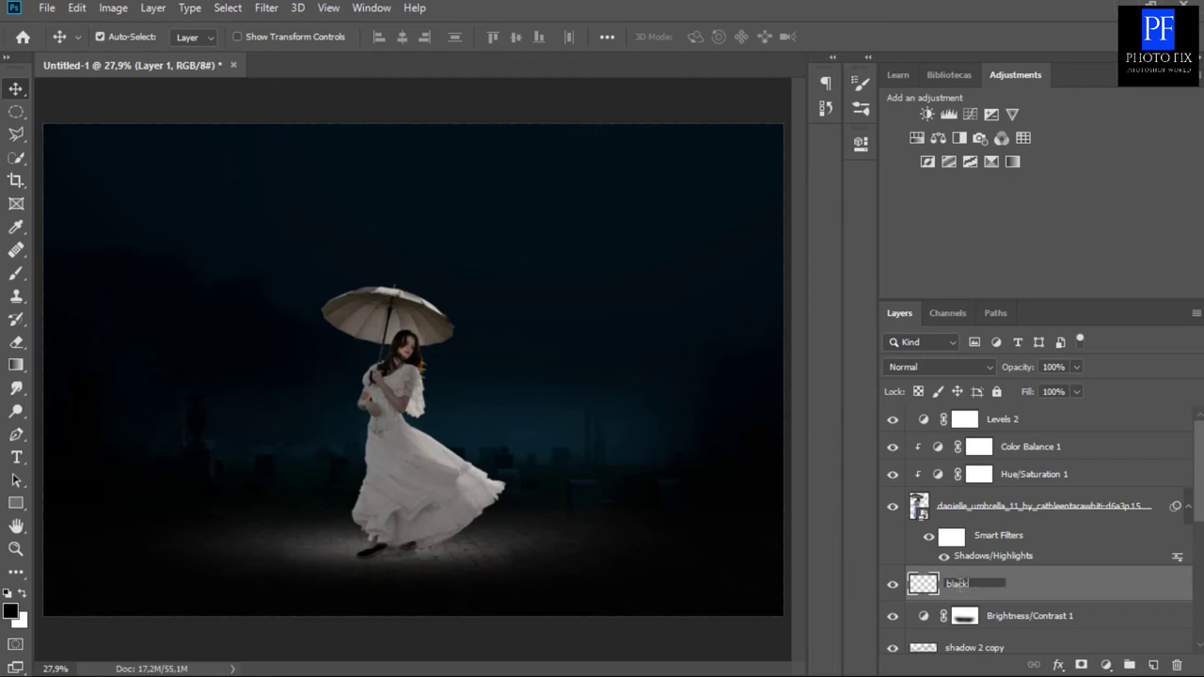
key("Return")
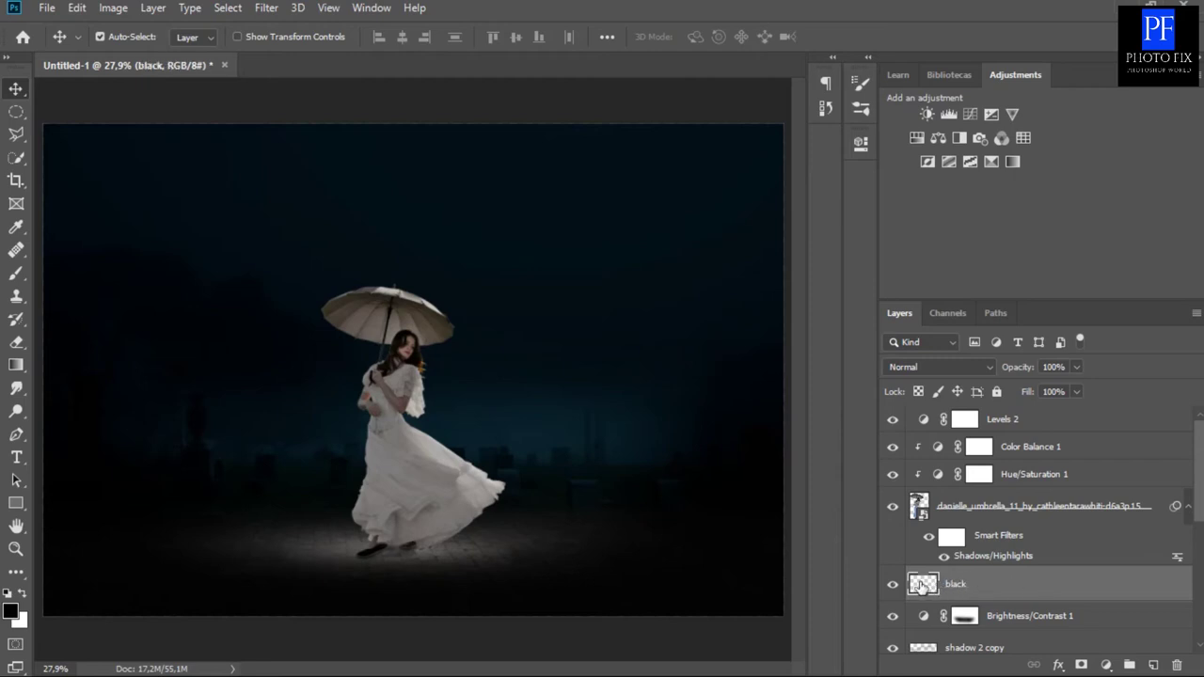
Paint faint black across the top of the scene with a 12% opacity, 1000 px brush.
key("b")
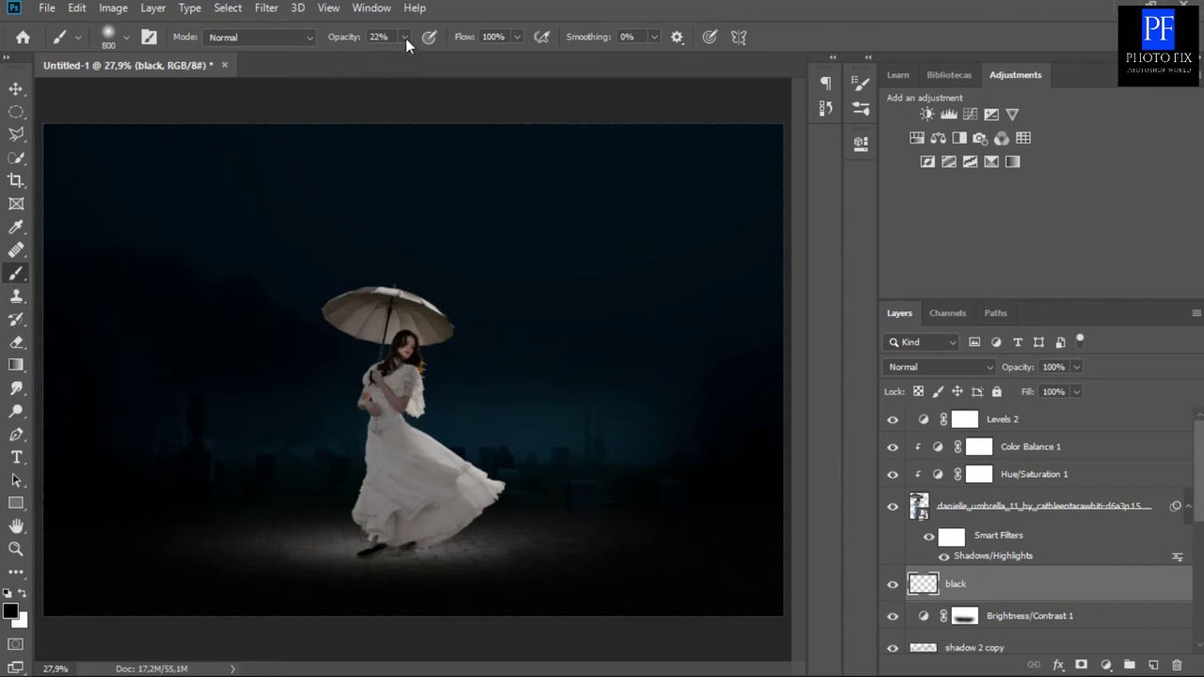
left_click_drag(406, 38, 398, 61)
left_click_drag(396, 62, 398, 61)
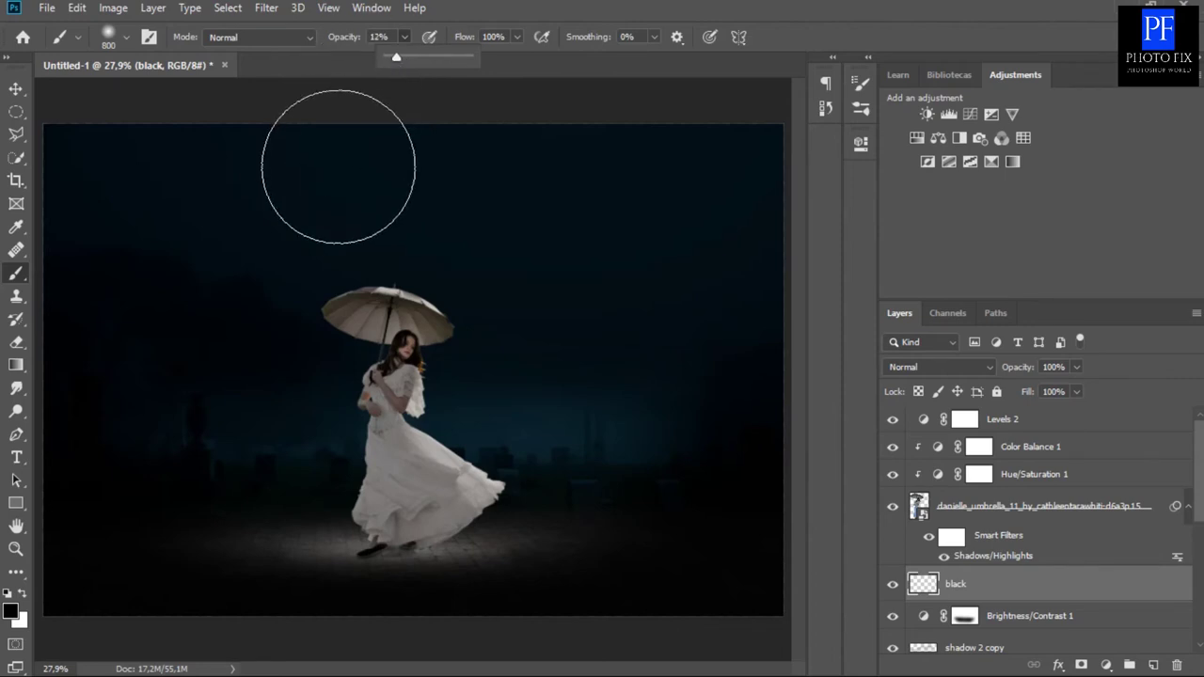
key("bracketright")
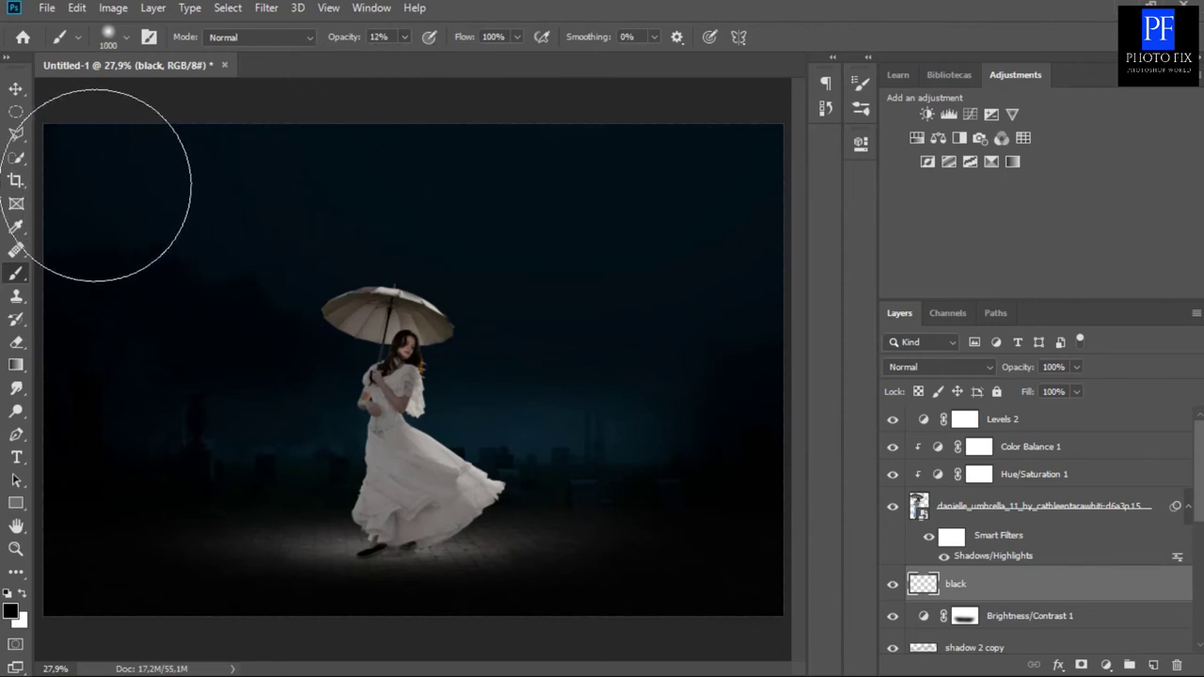
mouse_move(104, 175)
left_mouse_down()
mouse_move(507, 160)
mouse_move(741, 292)
mouse_move(81, 267)
mouse_move(120, 295)
mouse_move(214, 161)
mouse_move(598, 206)
mouse_move(691, 261)
mouse_move(761, 282)
mouse_move(528, 175)
mouse_move(295, 156)
mouse_move(108, 201)
mouse_move(81, 236)
mouse_move(189, 134)
mouse_move(310, 95)
mouse_move(725, 94)
mouse_move(762, 163)
mouse_move(732, 220)
mouse_move(301, 99)
mouse_move(56, 155)
mouse_move(53, 237)
mouse_move(94, 277)
mouse_move(81, 317)
mouse_move(153, 237)
mouse_move(330, 154)
mouse_move(672, 161)
mouse_move(736, 210)
mouse_move(741, 281)
mouse_move(720, 314)
mouse_move(696, 292)
mouse_move(683, 236)
mouse_move(736, 206)
left_mouse_up()
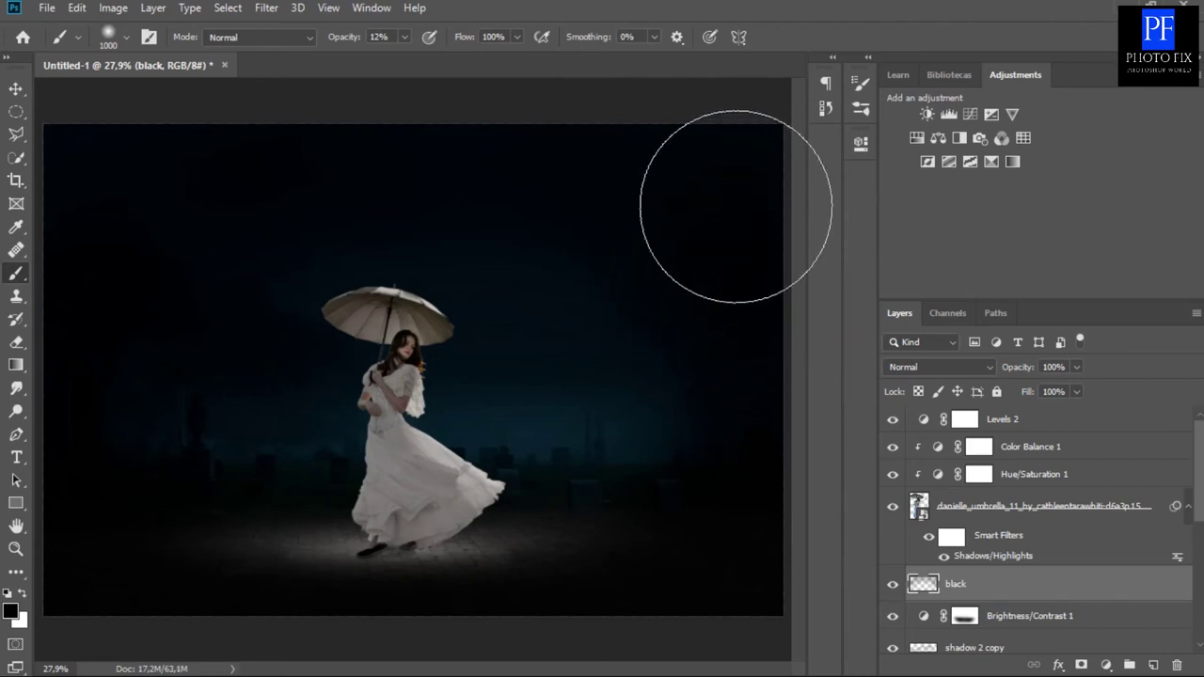
left_click(16, 91)
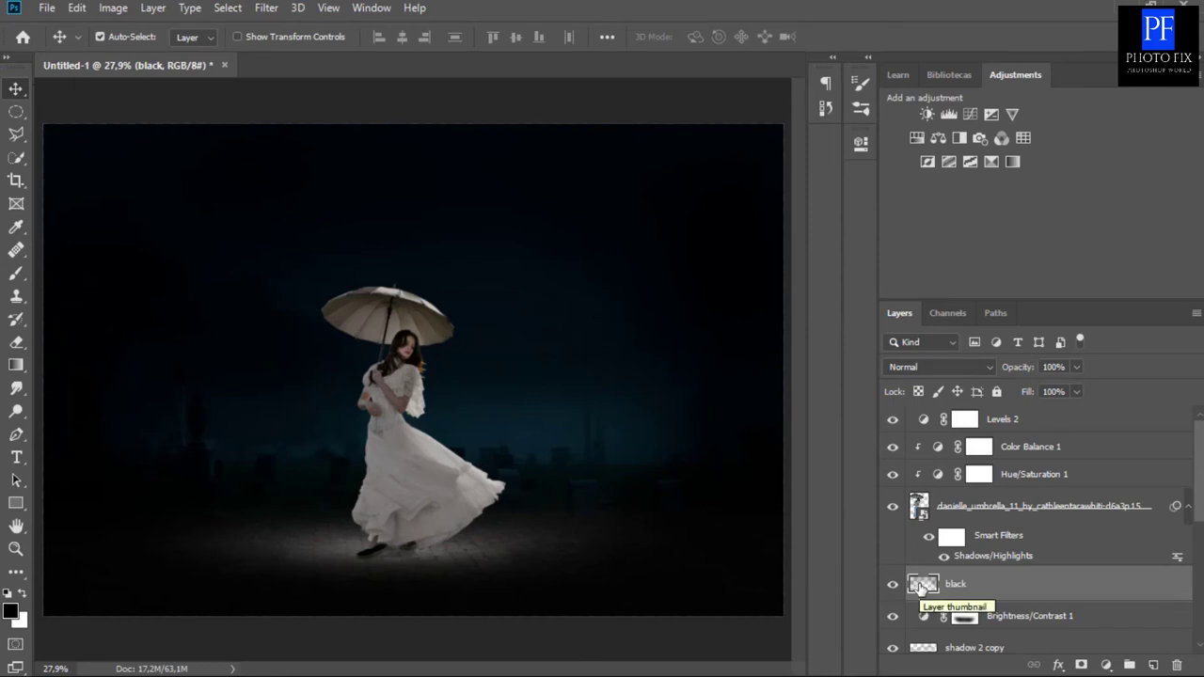
Add a layer above Levels 2, clip it to the layer below, and name it 'color'.
left_click(999, 423)
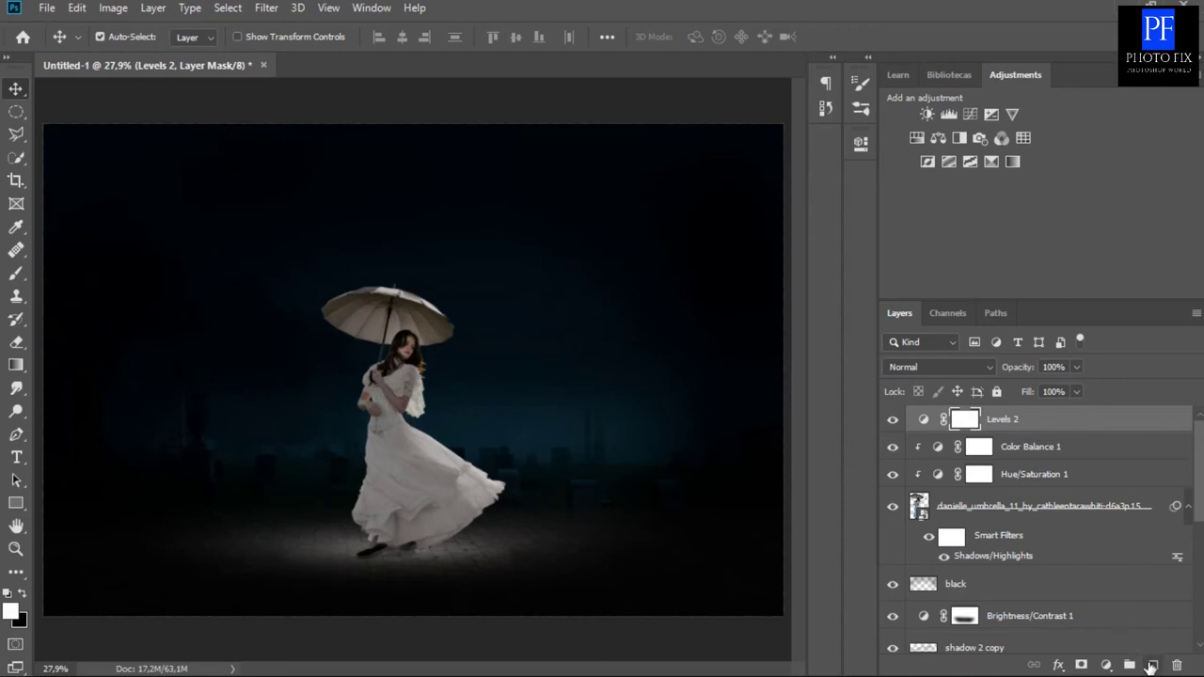
left_click(1152, 666)
right_click(962, 423)
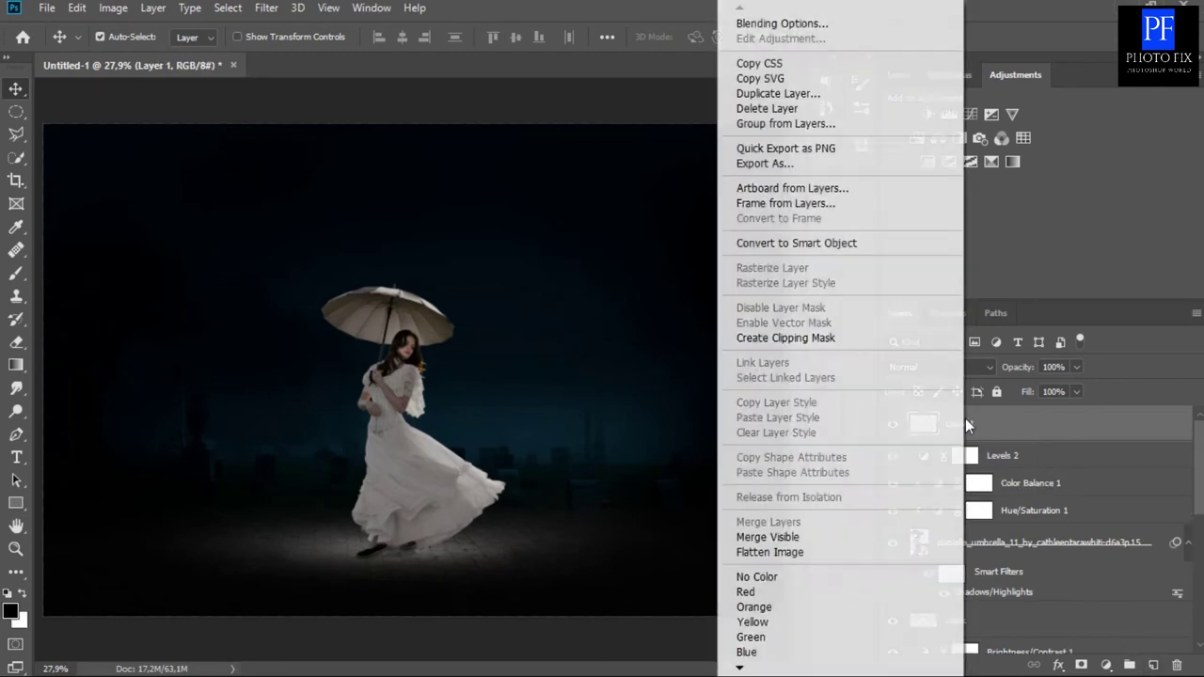
left_click(819, 338)
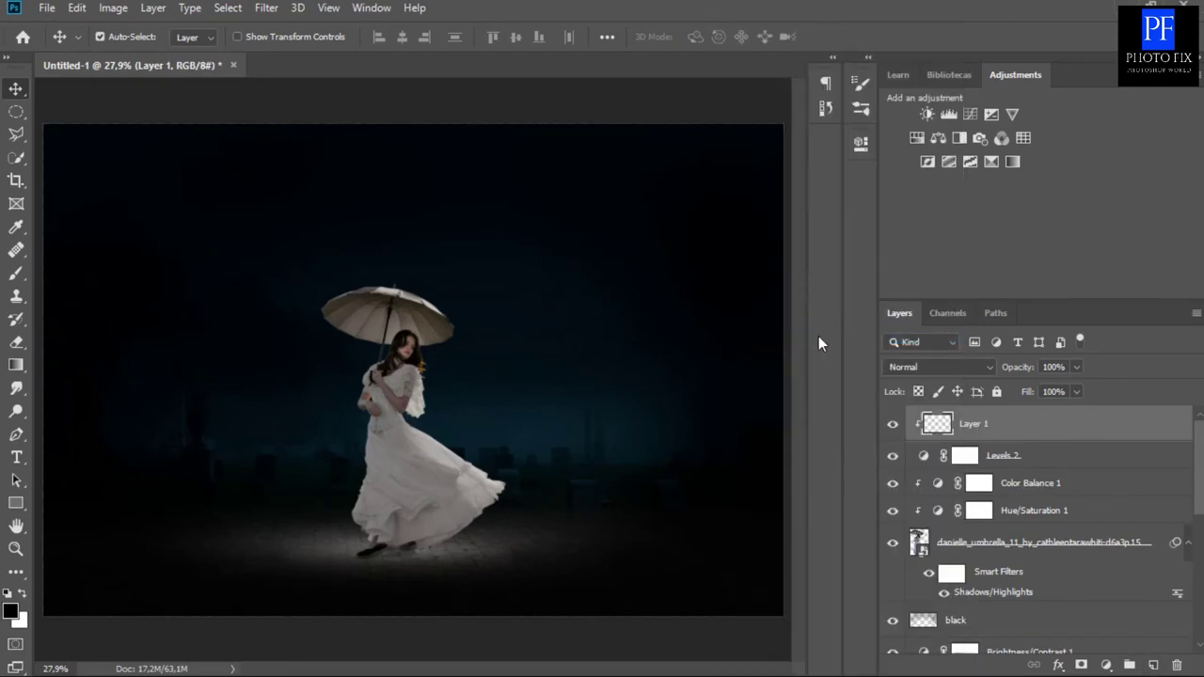
double_click(974, 423)
type("color")
left_click(1032, 431)
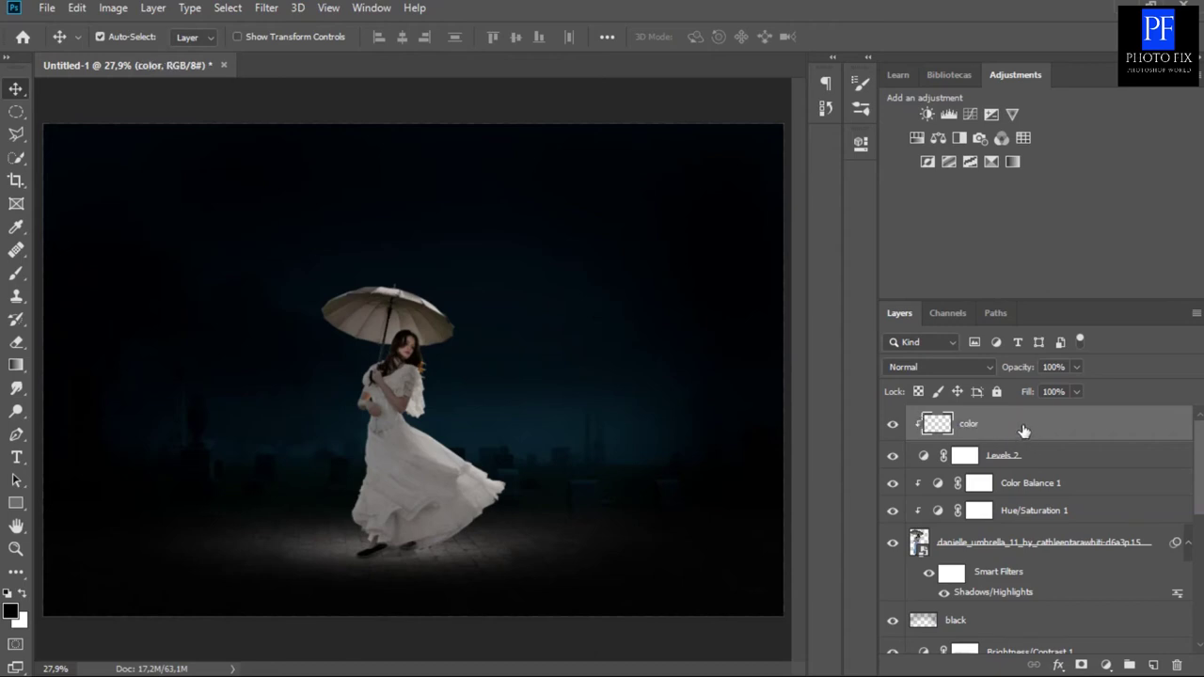
Set the color layer's blend mode to Multiply.
left_click(946, 367)
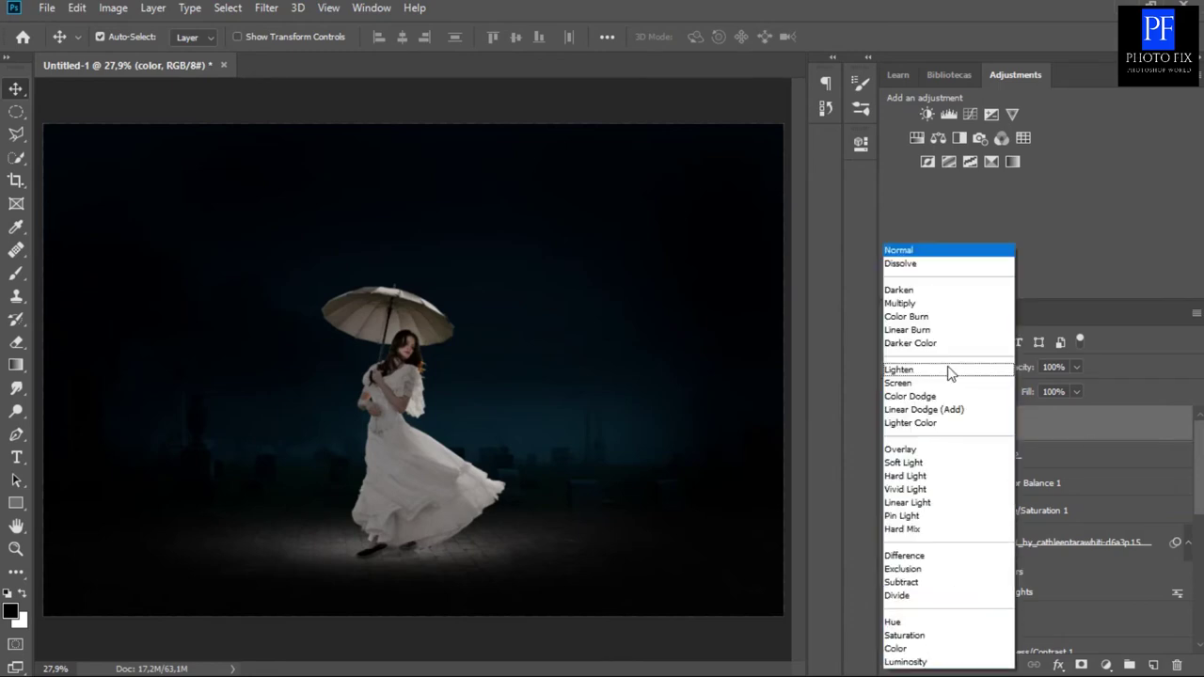
left_click(925, 303)
left_click(927, 425, "alt")
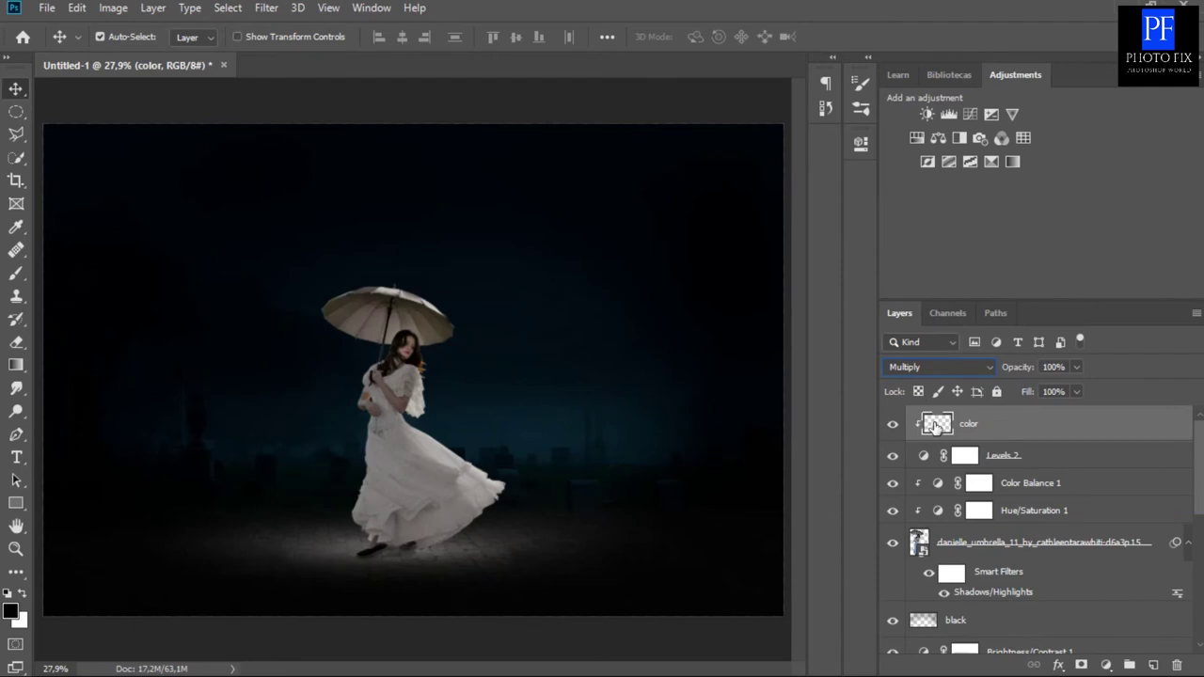
Make yellow #eccc4b the brush painting colour.
left_click(16, 273)
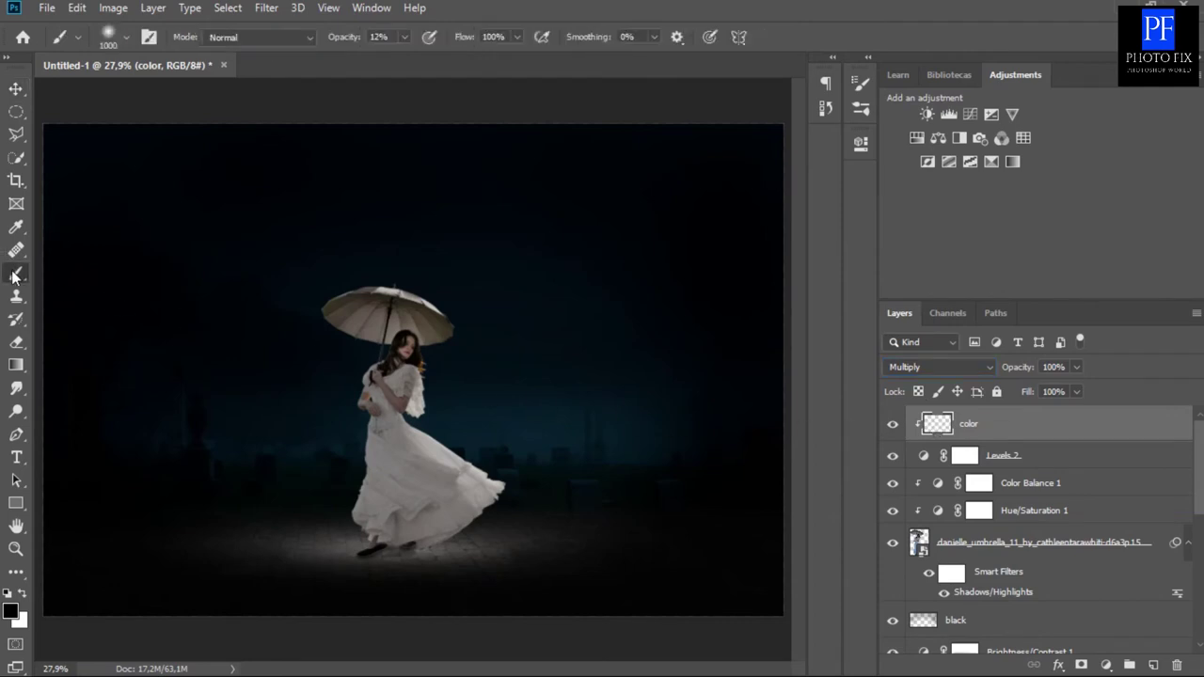
left_click(11, 613)
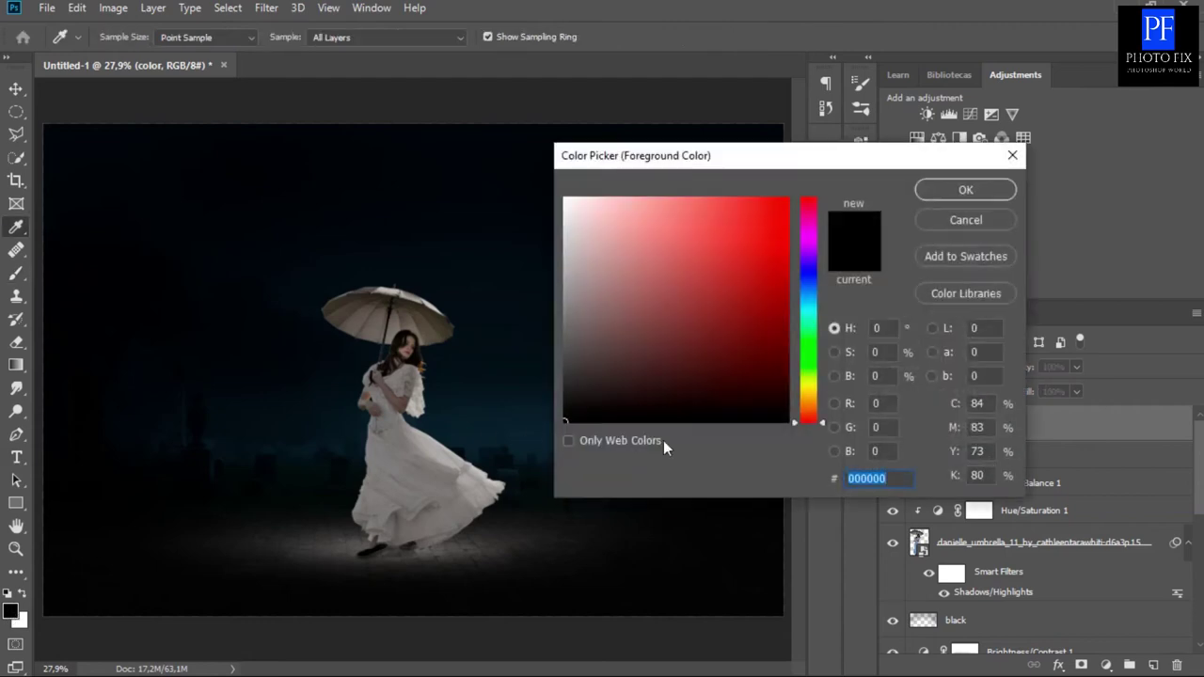
type("ec")
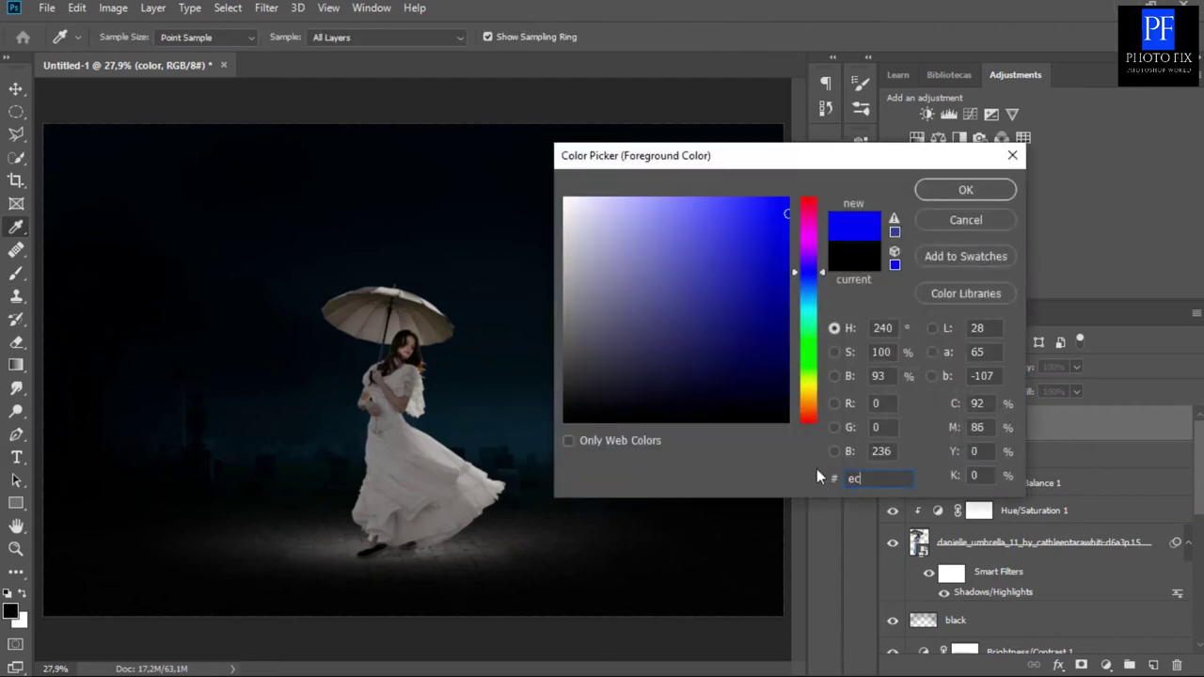
type("cc4")
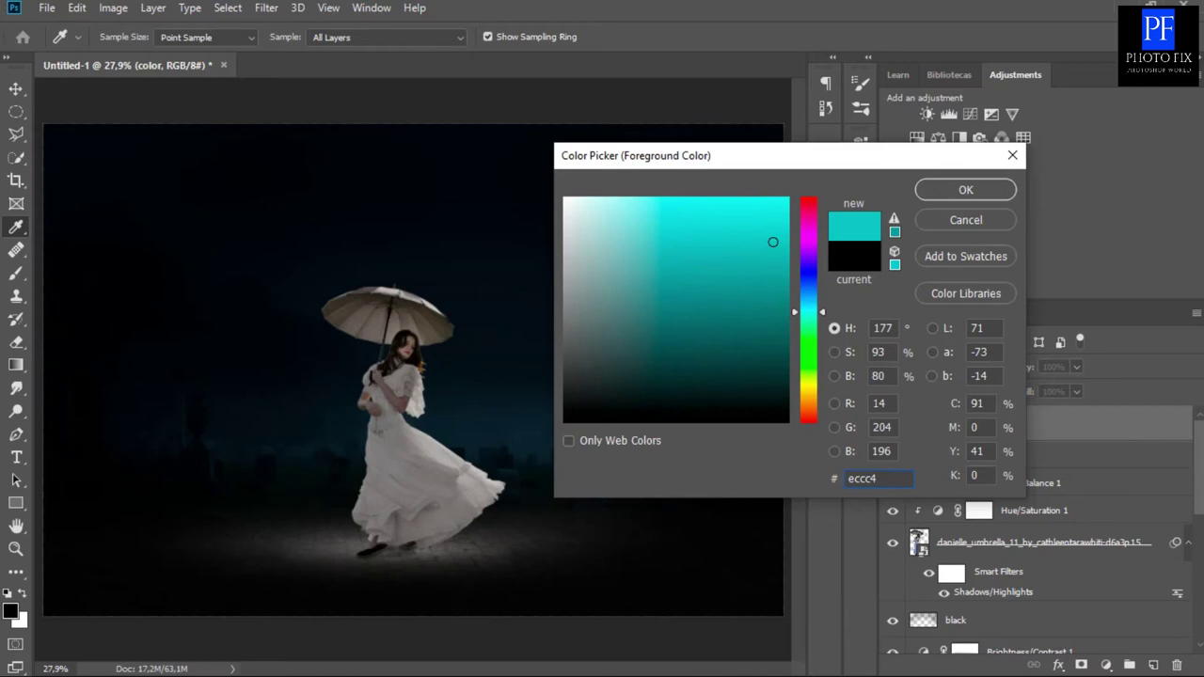
type("b")
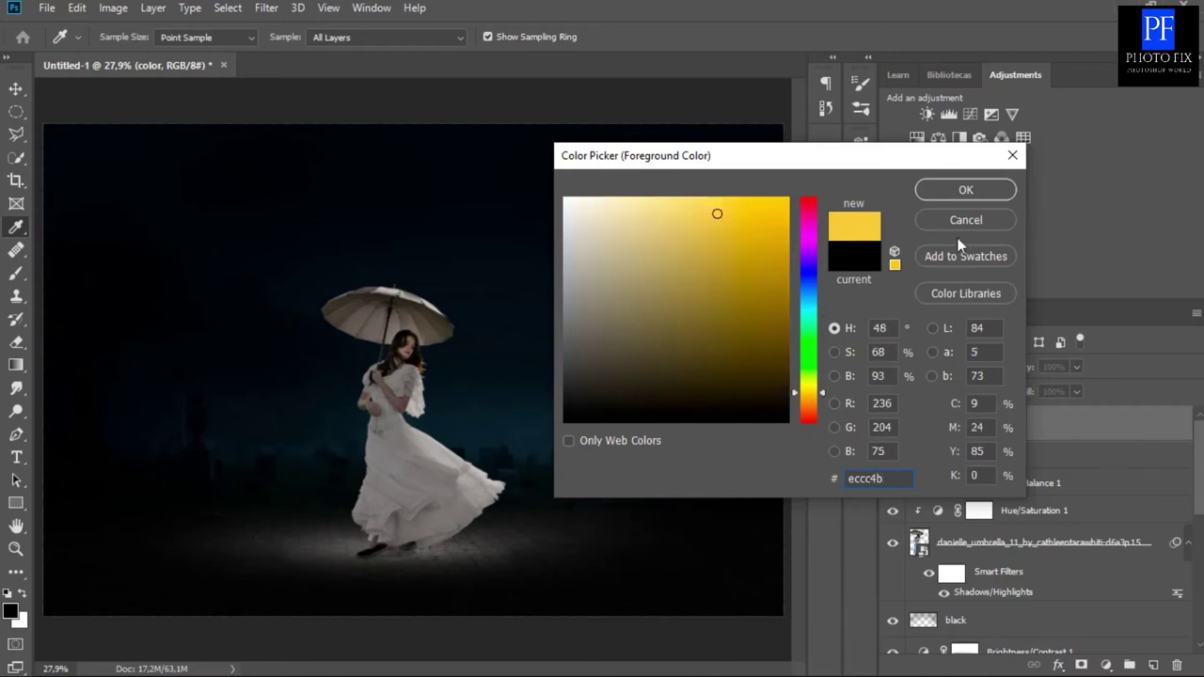
left_click(965, 191)
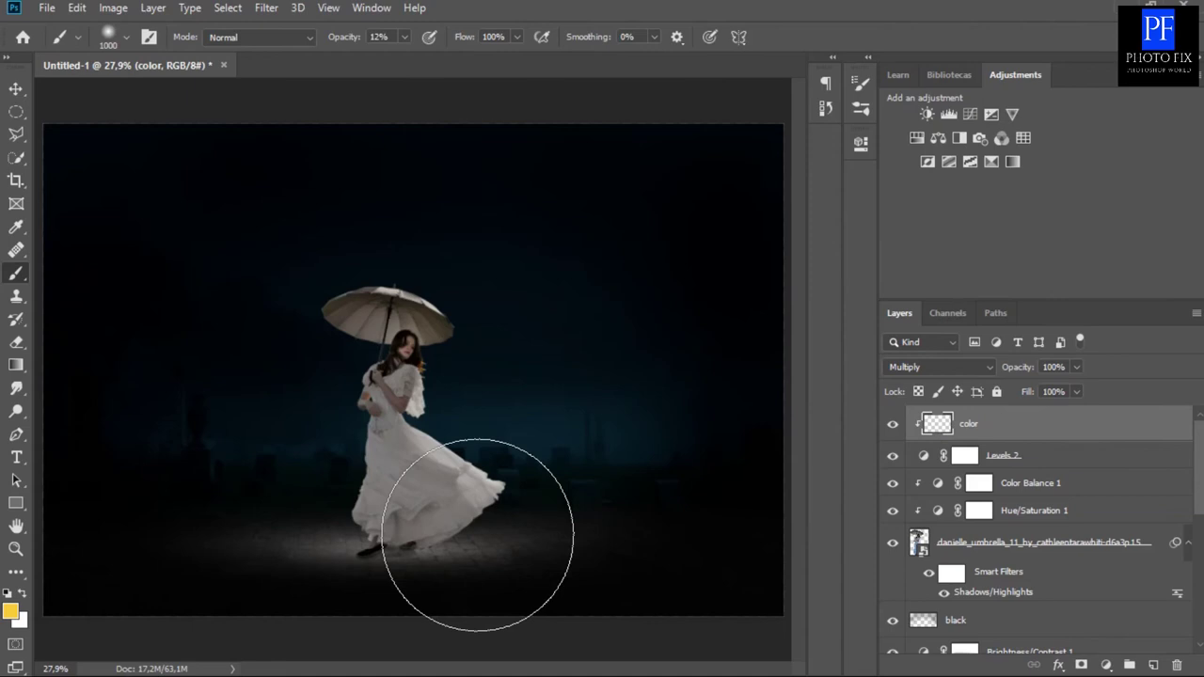
Zoom in on the dress hem and shrink the brush to 700 px.
scroll(478, 535, "up", 1)
scroll(478, 535, "up", 2)
scroll(451, 527, "up", 2)
scroll(423, 518, "up", 2)
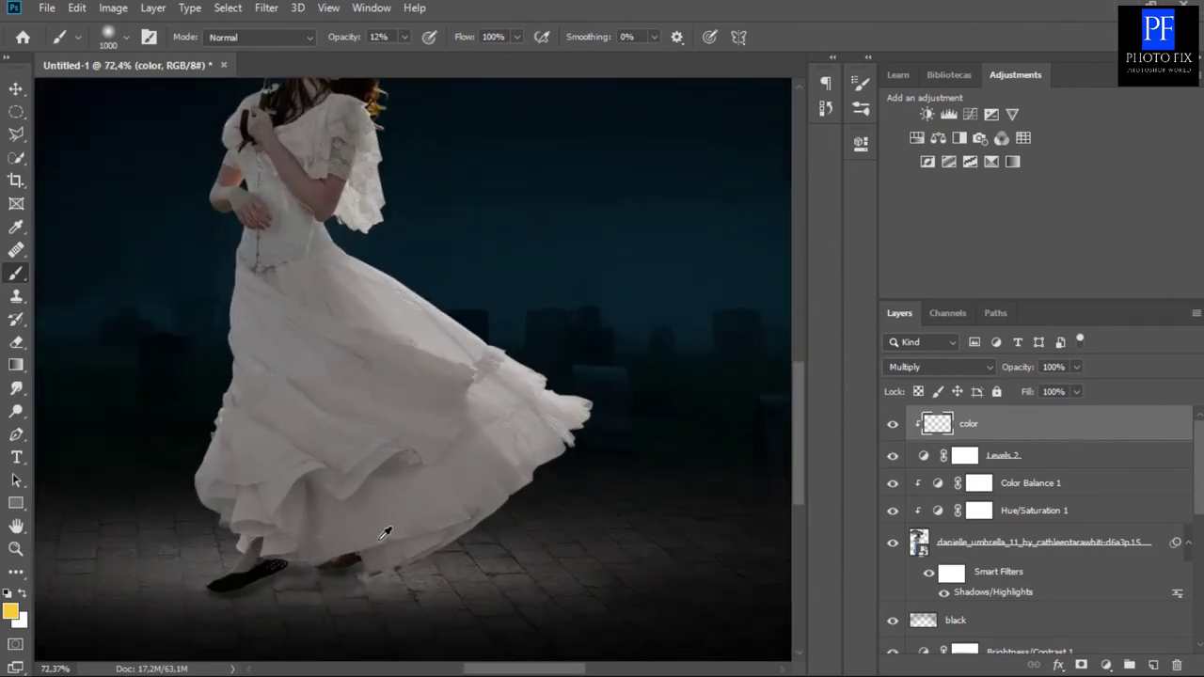
scroll(386, 533, "up", 2)
scroll(385, 533, "up", 1)
scroll(386, 533, "up", 1)
scroll(386, 534, "up", 1)
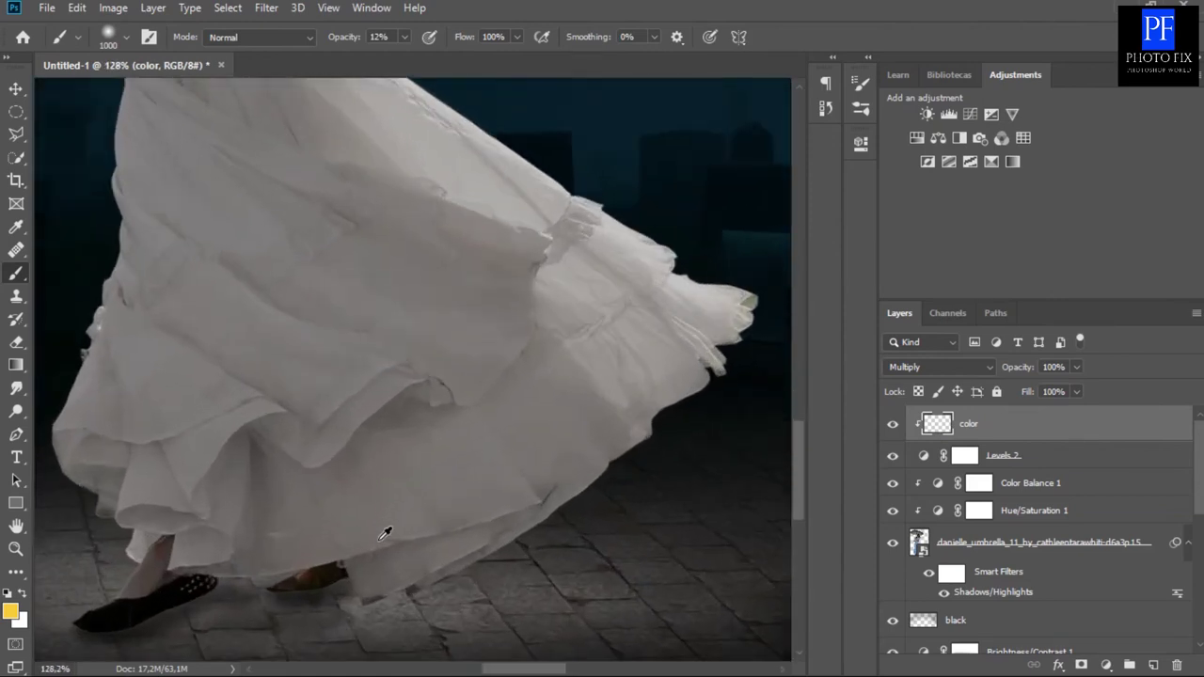
scroll(386, 534, "up", 1)
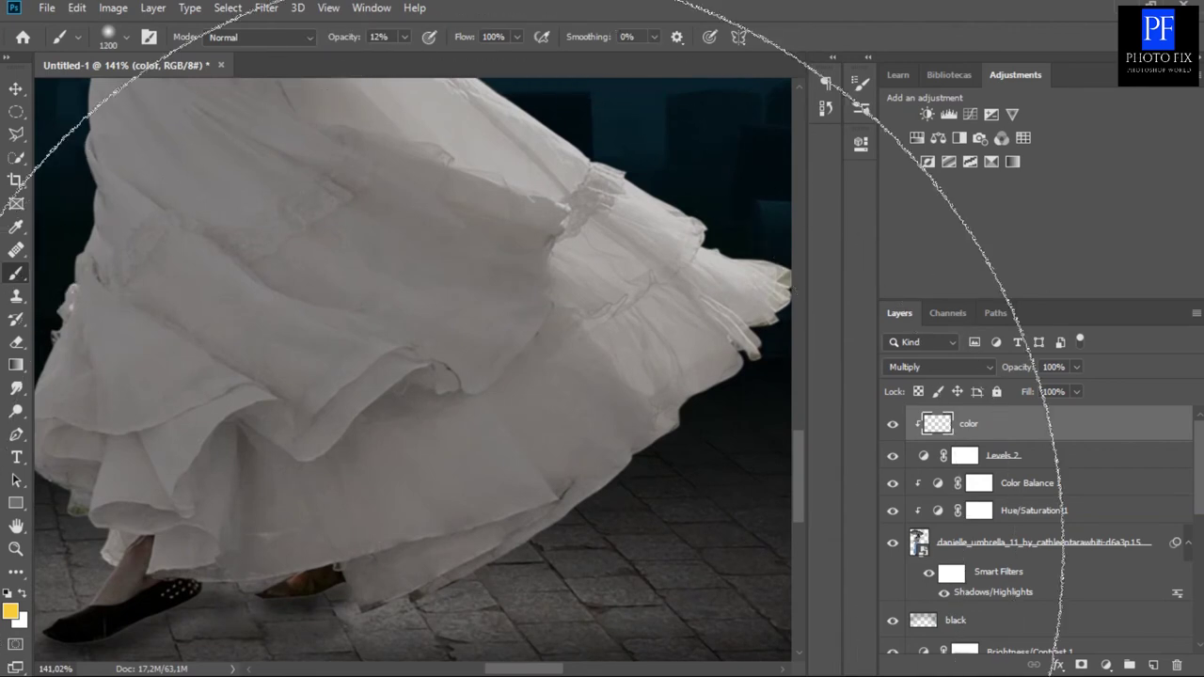
key("bracketleft")
key("bracketleft")
key("bracketleft")
key("bracketleft")
key("bracketleft")
key("bracketleft")
key("bracketleft")
key("bracketleft")
key("bracketleft")
key("bracketleft")
key("bracketleft")
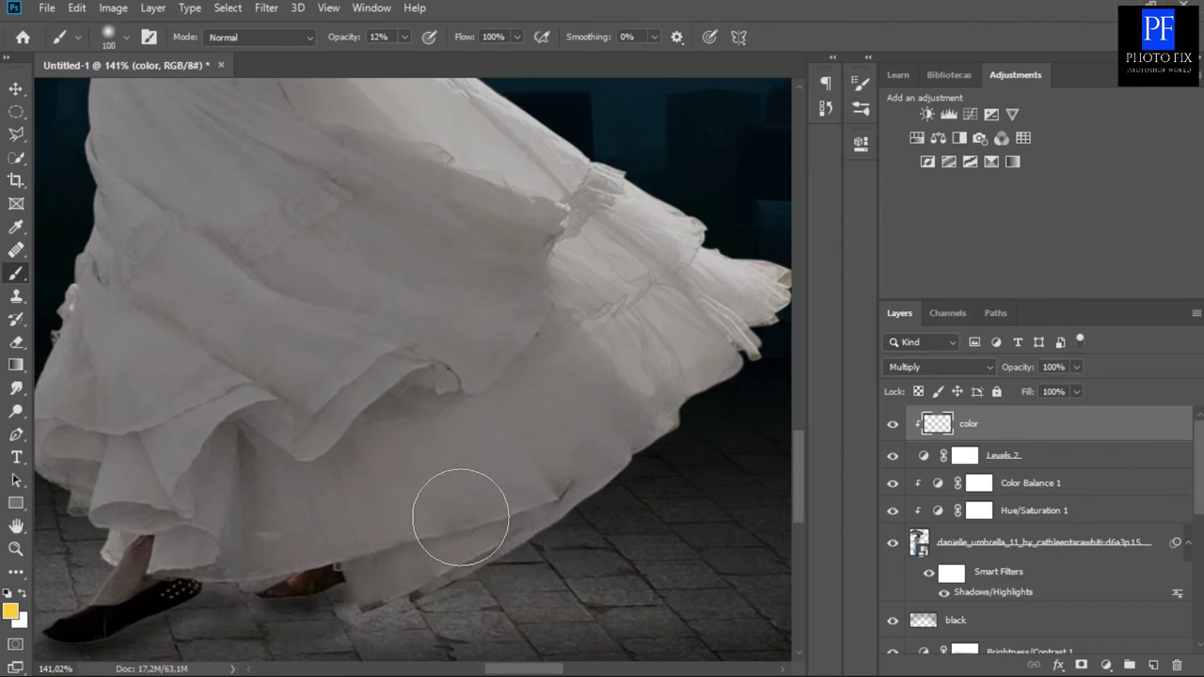
Switch to the hard round brush preset at 100% opacity and 45 px.
left_click(123, 39)
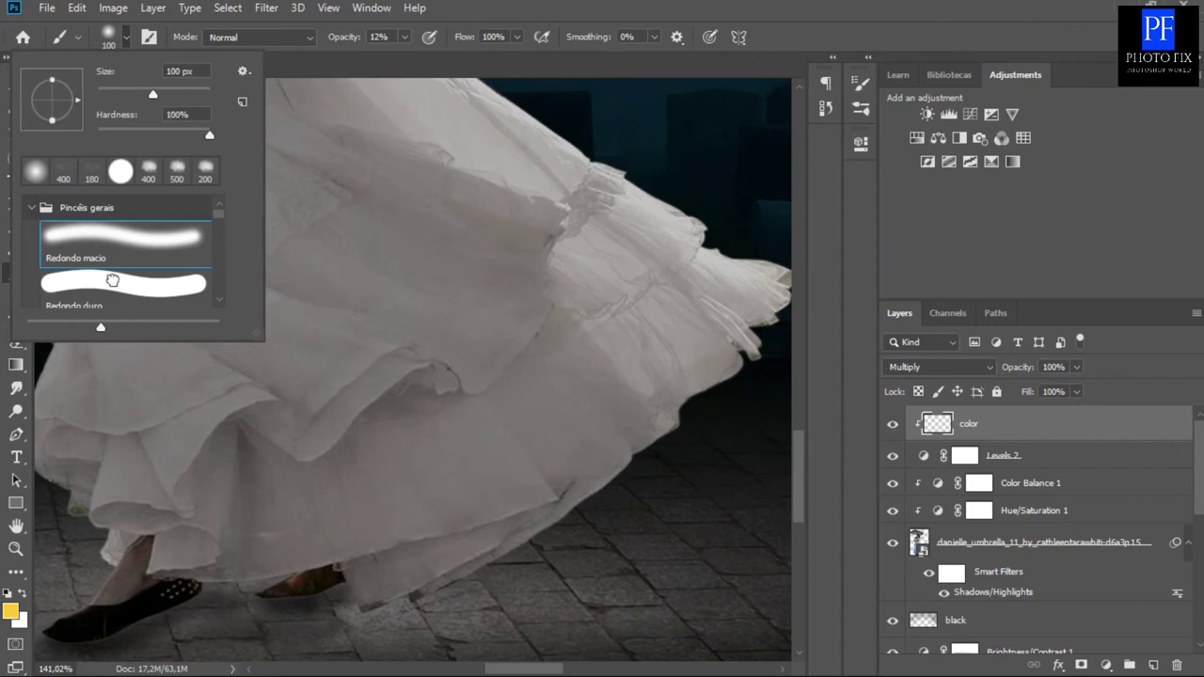
left_click(115, 283)
left_click(405, 39)
left_click(406, 38)
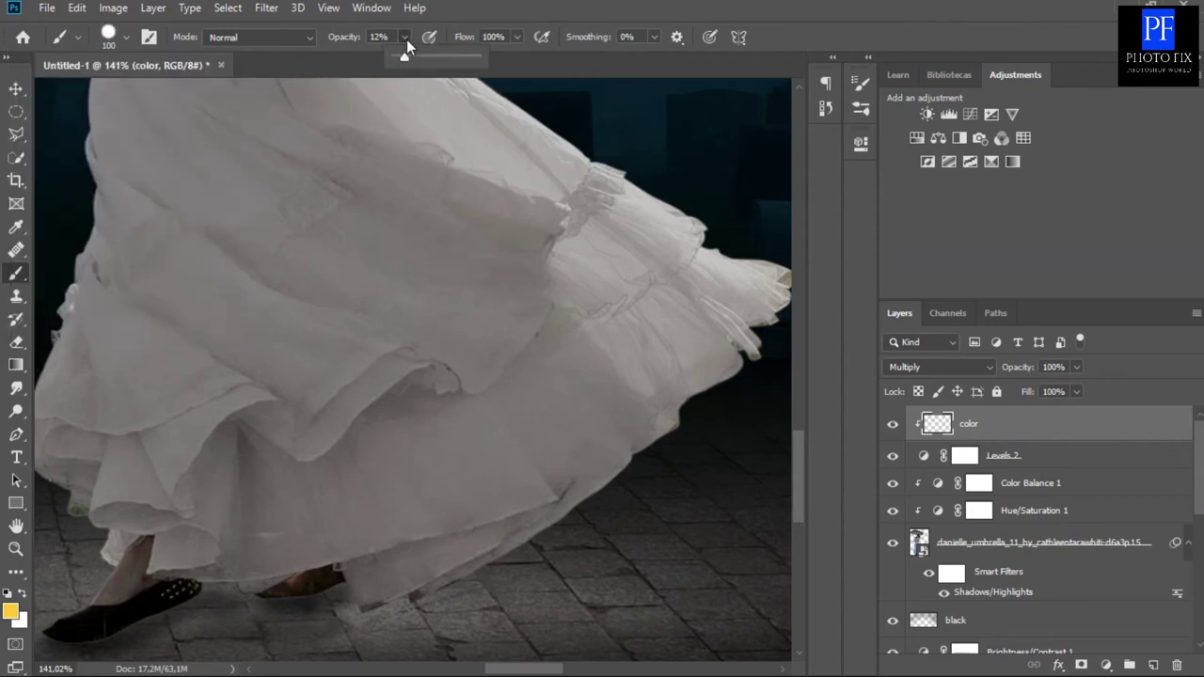
left_click_drag(406, 53, 504, 57)
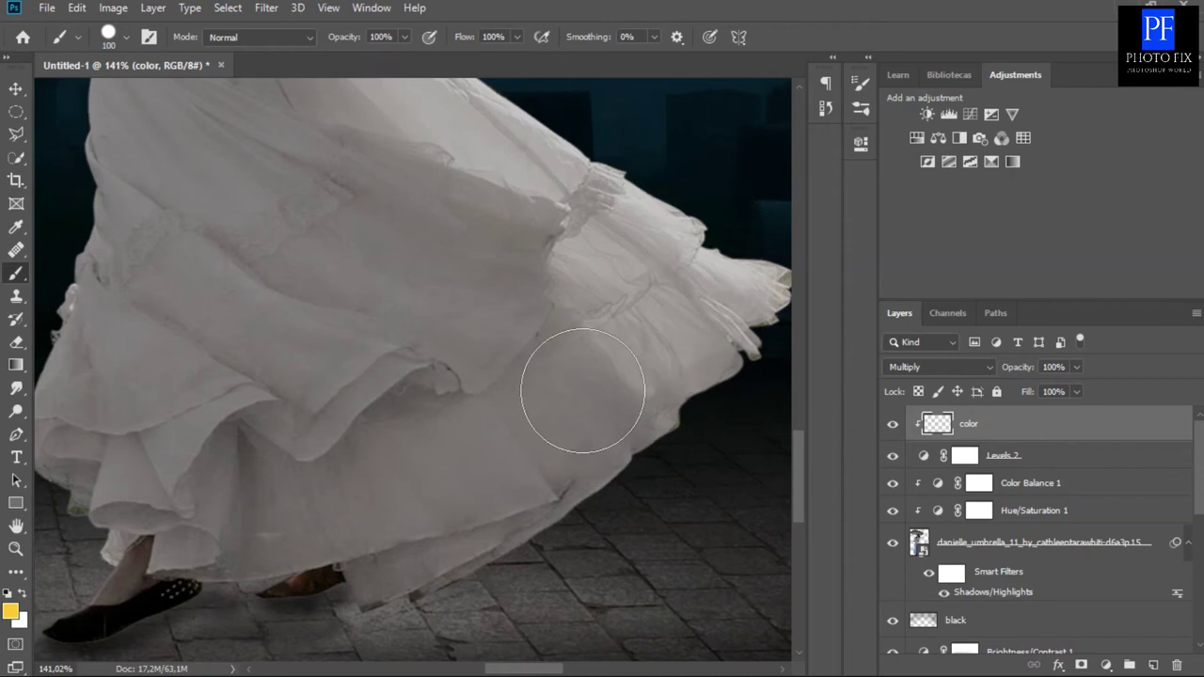
key("bracketleft")
key("bracketleft")
key("bracketleft")
key("bracketleft")
key("bracketleft")
key("bracketleft")
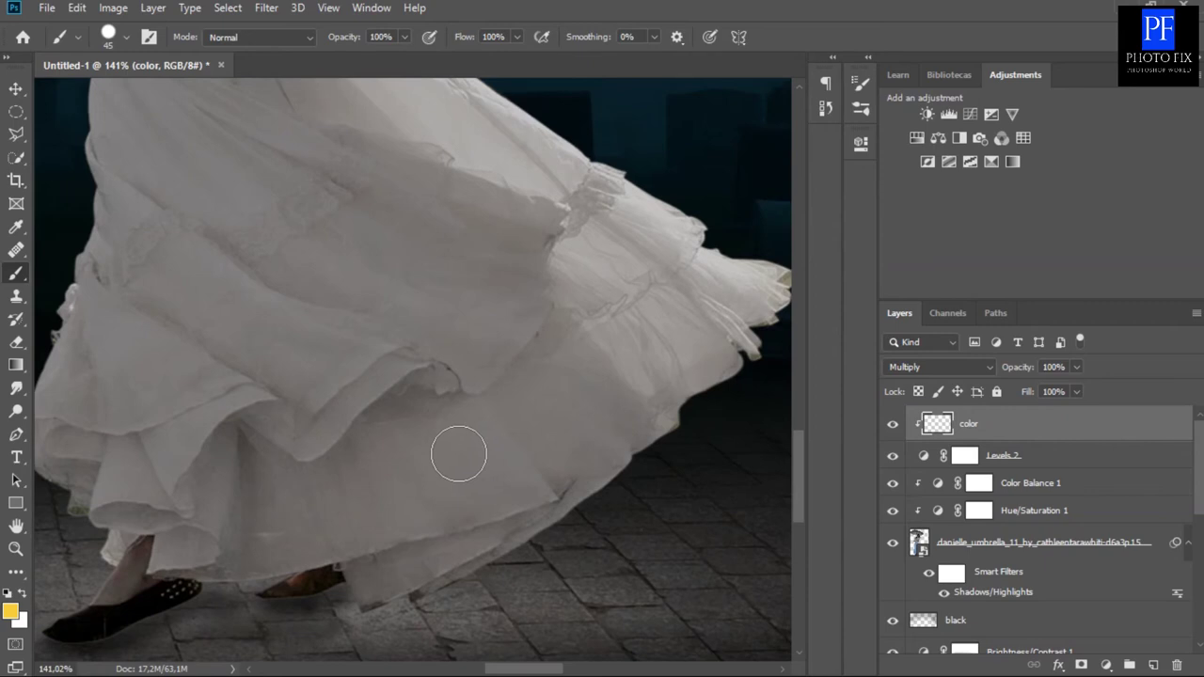
Paint yellow onto the lower skirt and along the hem fold with a 10 px brush.
left_click(370, 476)
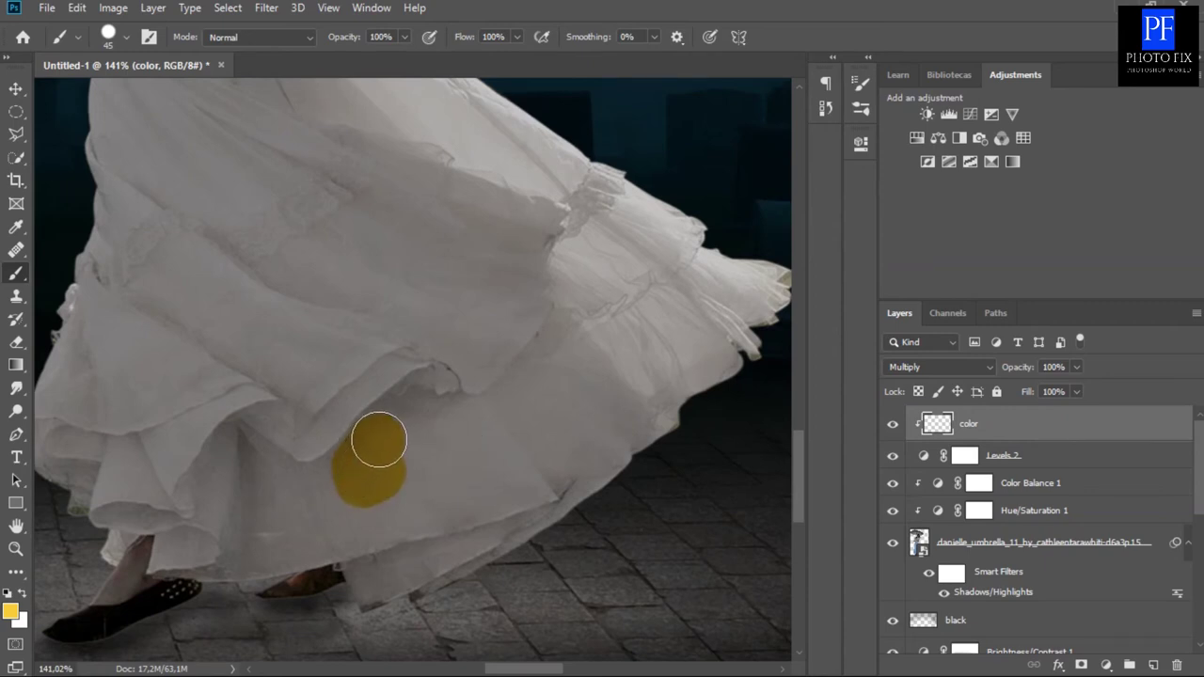
left_click_drag(362, 465, 388, 419)
scroll(395, 414, "up", 1)
scroll(400, 421, "up", 3)
key("bracketleft")
key("bracketleft")
key("bracketleft")
mouse_move(454, 319)
left_mouse_down()
mouse_move(295, 451)
mouse_move(140, 511)
left_mouse_up()
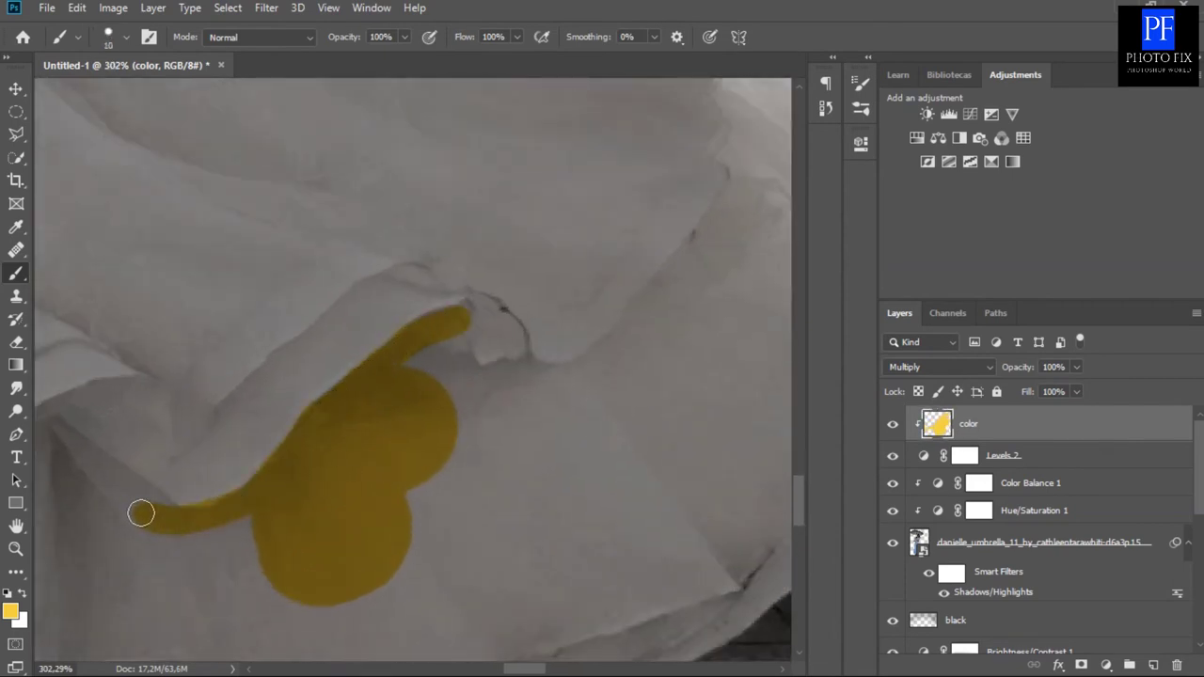
scroll(666, 471, "down", 2)
scroll(666, 471, "down", 1)
scroll(587, 412, "up", 1)
mouse_move(587, 413)
left_mouse_down()
mouse_move(495, 352)
mouse_move(436, 430)
mouse_move(470, 462)
left_mouse_up()
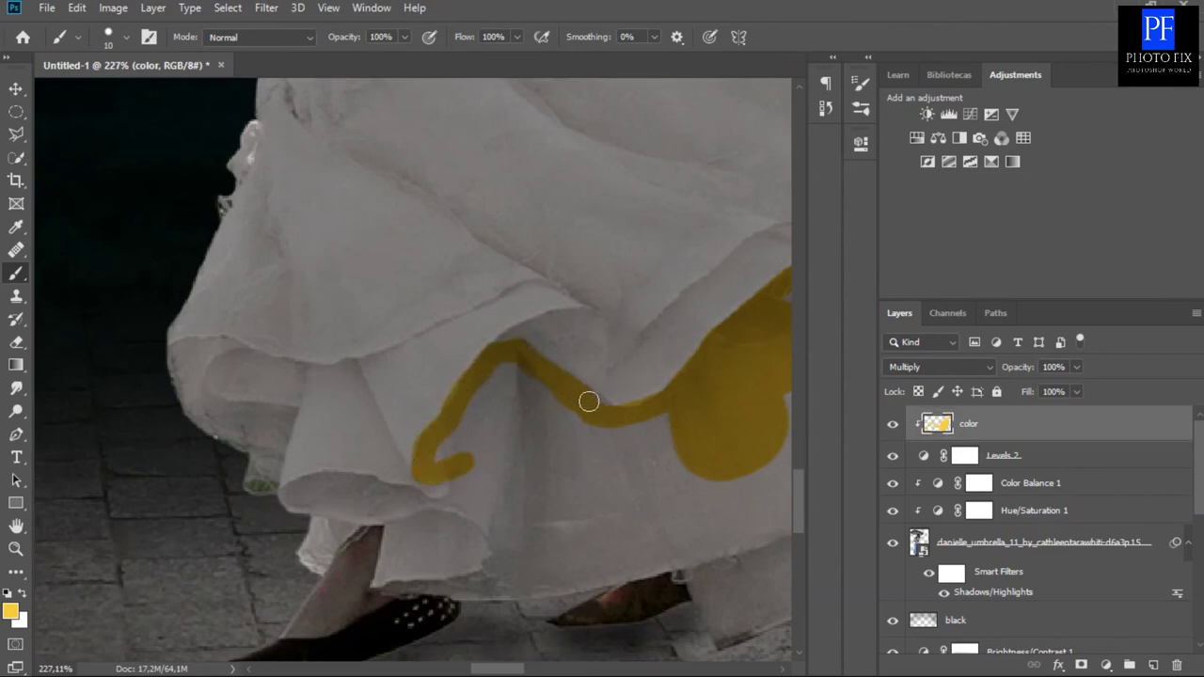
mouse_move(710, 524)
left_mouse_down()
mouse_move(562, 579)
mouse_move(725, 511)
mouse_move(666, 395)
mouse_move(483, 386)
mouse_move(605, 542)
mouse_move(562, 549)
mouse_move(471, 499)
mouse_move(470, 537)
mouse_move(403, 552)
mouse_move(390, 573)
mouse_move(471, 578)
mouse_move(597, 540)
mouse_move(443, 462)
left_mouse_up()
Fill the hem fold, hem bottom and hem edge with yellow using a 9 px brush.
key("bracketright")
key("bracketright")
key("bracketleft")
key("bracketleft")
key("bracketleft")
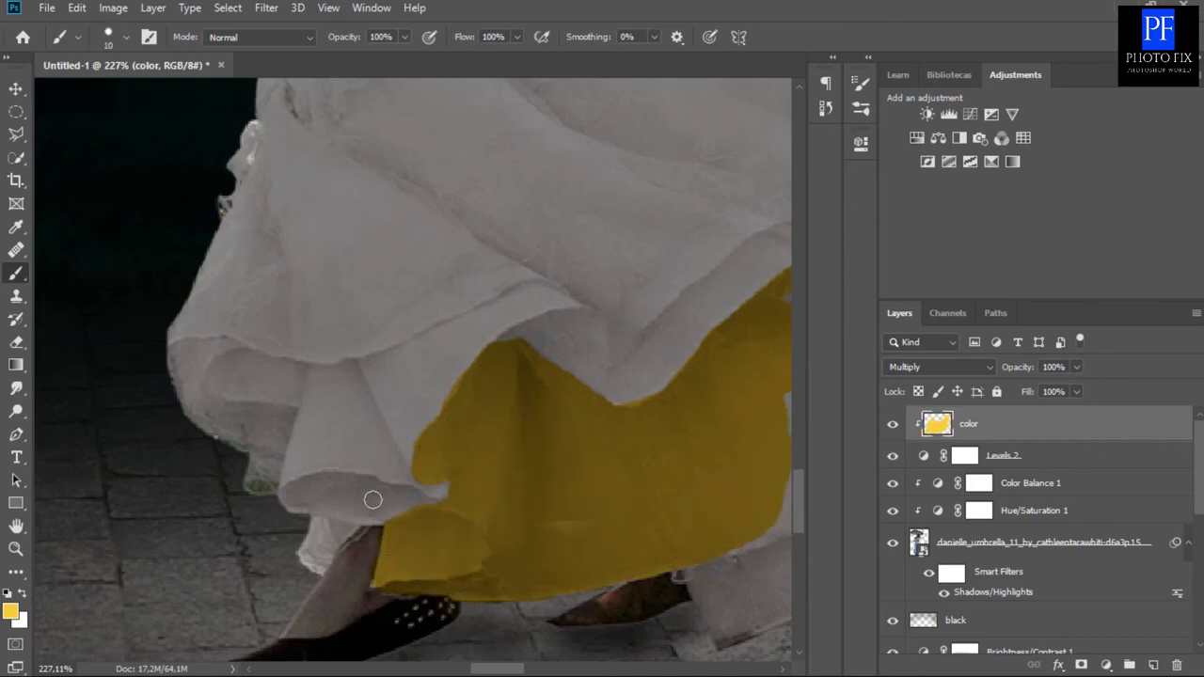
scroll(371, 499, "up", 2)
mouse_move(336, 464)
left_mouse_down()
mouse_move(236, 487)
mouse_move(340, 523)
mouse_move(522, 508)
mouse_move(406, 474)
mouse_move(455, 508)
mouse_move(524, 523)
mouse_move(549, 487)
mouse_move(497, 549)
mouse_move(479, 511)
left_mouse_up()
scroll(577, 505, "down", 5)
scroll(586, 500, "up", 4)
scroll(715, 477, "down", 5)
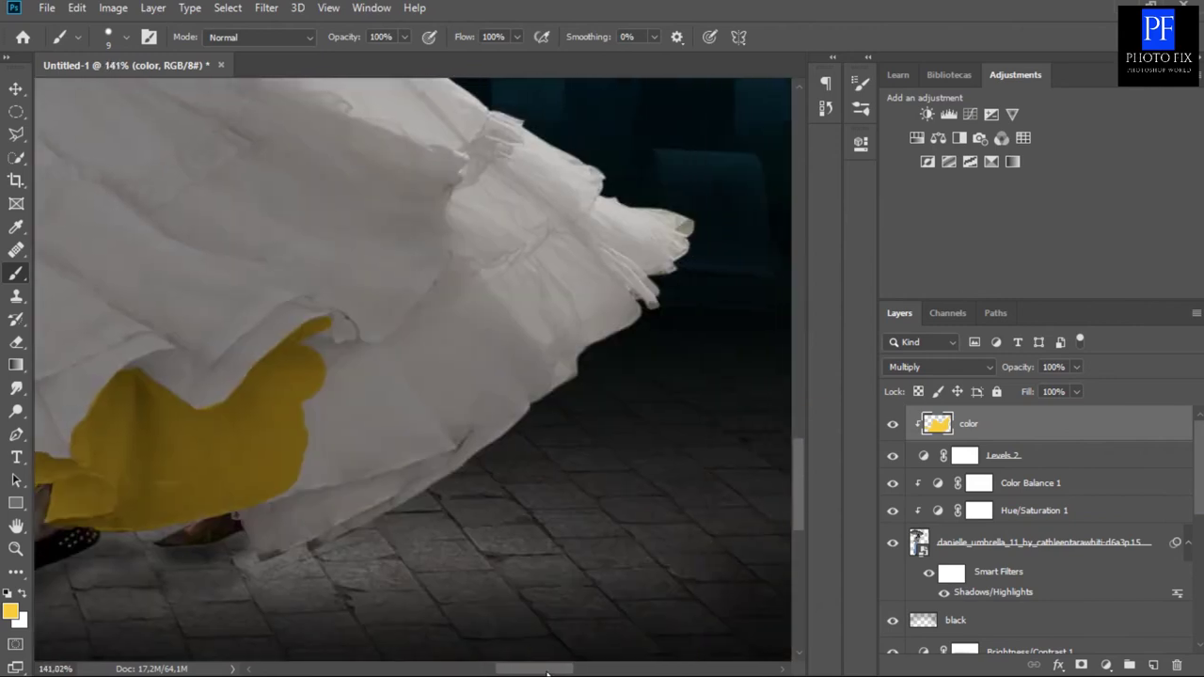
scroll(263, 494, "up", 3)
scroll(255, 497, "up", 1)
left_click_drag(255, 497, 350, 484)
mouse_move(724, 441)
left_mouse_down()
mouse_move(688, 495)
mouse_move(549, 556)
left_mouse_up()
mouse_move(710, 409)
left_mouse_down()
mouse_move(505, 446)
mouse_move(518, 501)
mouse_move(571, 460)
left_mouse_up()
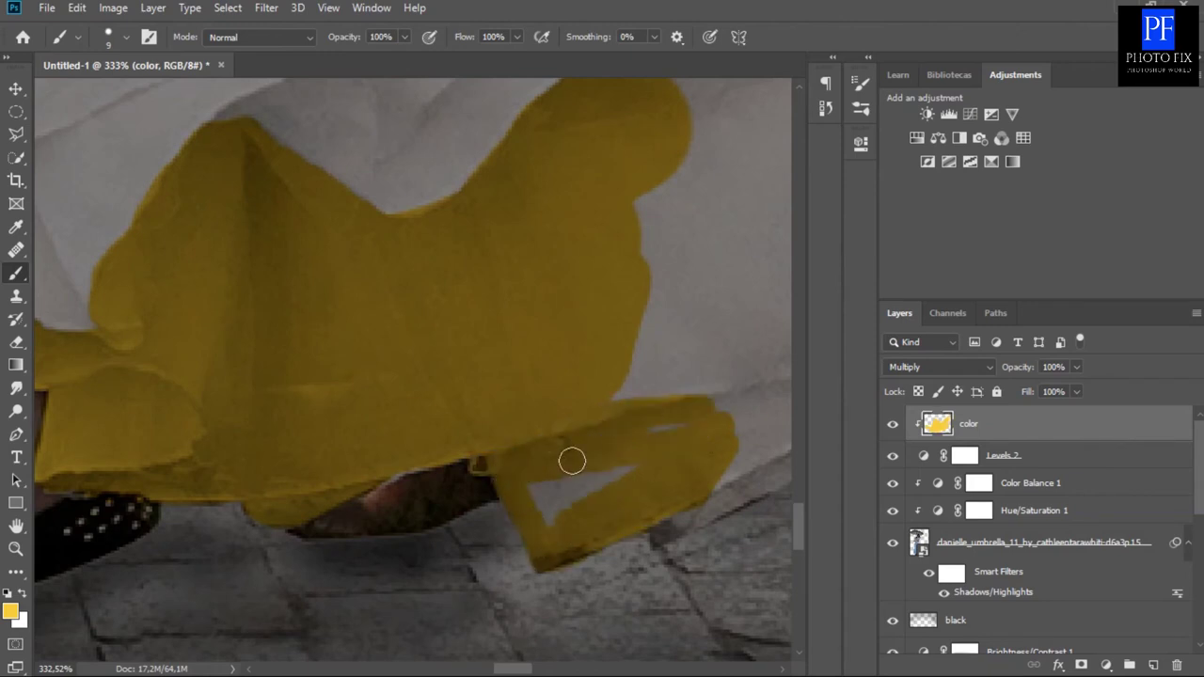
scroll(552, 498, "down", 3)
scroll(552, 498, "down", 3)
Paint a broad yellow band across the skirt and along its lower and outer edges.
key("bracketright")
key("bracketright")
key("bracketright")
mouse_move(367, 405)
left_mouse_down()
mouse_move(505, 382)
mouse_move(457, 352)
mouse_move(373, 486)
mouse_move(478, 430)
left_mouse_up()
scroll(478, 430, "up", 4)
key("bracketleft")
key("bracketleft")
key("bracketleft")
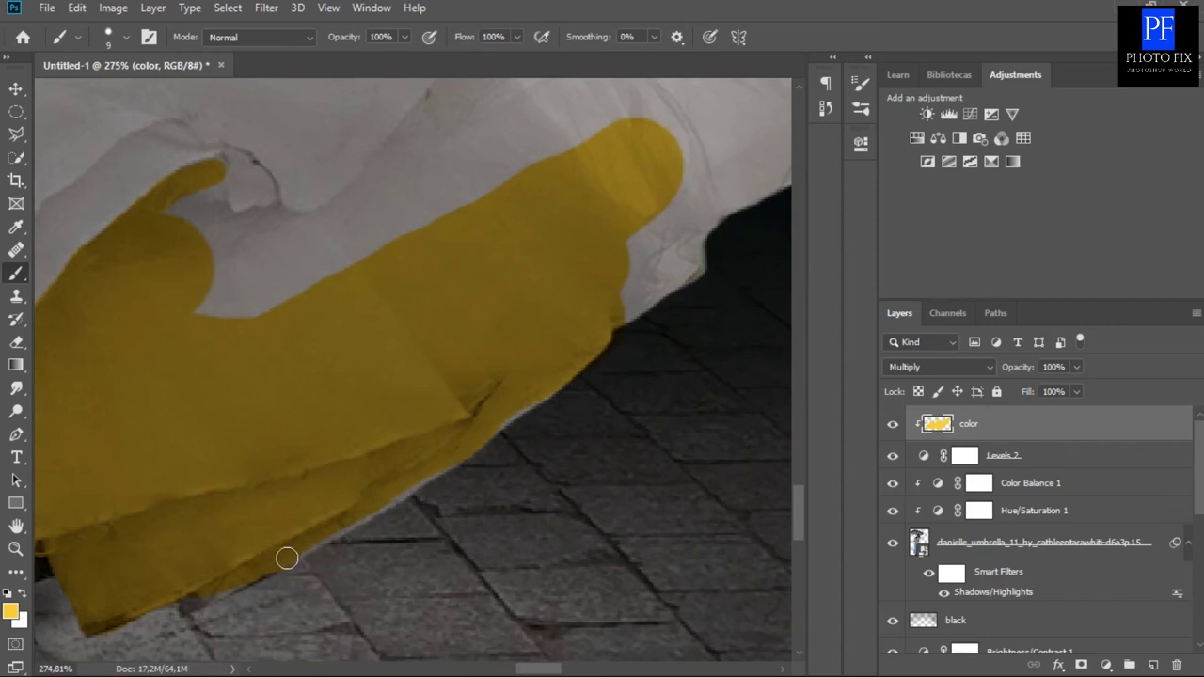
scroll(627, 465, "up", 4)
mouse_move(404, 425)
left_mouse_down()
mouse_move(269, 430)
mouse_move(236, 380)
mouse_move(199, 484)
mouse_move(270, 474)
mouse_move(371, 416)
mouse_move(558, 349)
mouse_move(637, 498)
mouse_move(750, 385)
mouse_move(694, 376)
left_mouse_up()
key("bracketright")
key("bracketright")
key("bracketright")
scroll(694, 376, "down", 3)
mouse_move(466, 356)
left_mouse_down()
mouse_move(499, 268)
mouse_move(583, 283)
mouse_move(560, 320)
mouse_move(495, 277)
left_mouse_up()
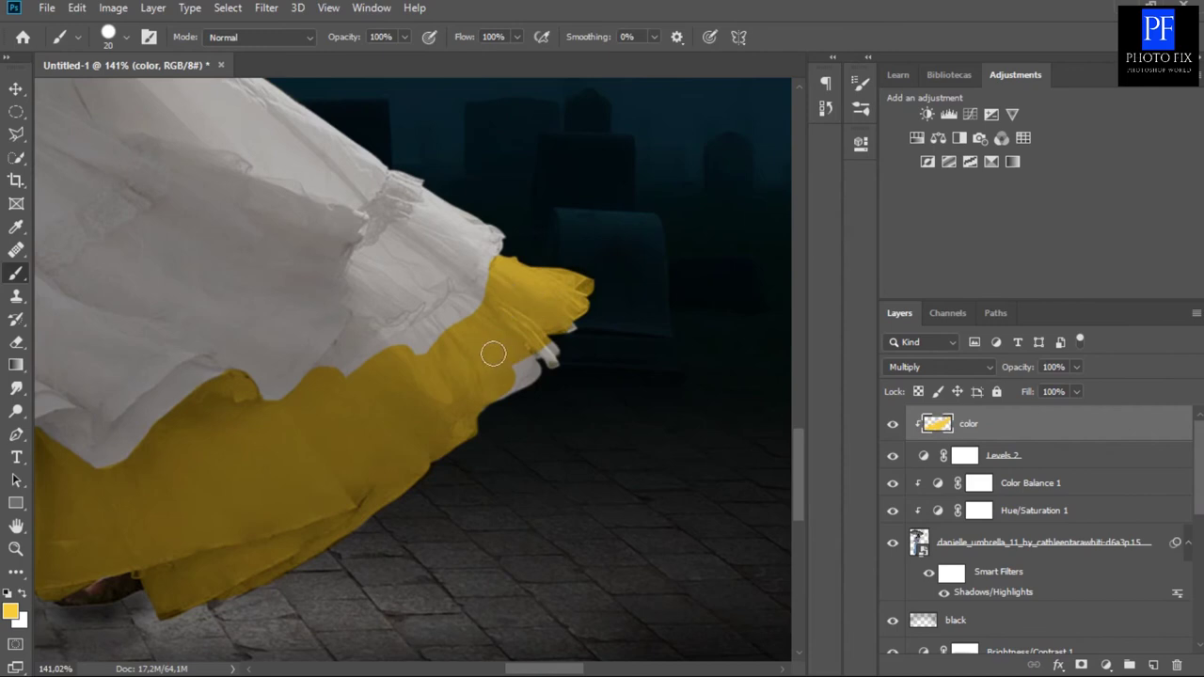
scroll(527, 344, "up", 5)
Cover the remaining grey fold and hem gaps with a fine 5 px yellow brush.
key("bracketleft")
key("bracketleft")
key("bracketleft")
key("bracketright")
key("bracketright")
mouse_move(600, 328)
left_mouse_down()
mouse_move(616, 353)
mouse_move(607, 390)
mouse_move(569, 353)
mouse_move(525, 364)
left_mouse_up()
mouse_move(390, 511)
left_mouse_down()
mouse_move(530, 449)
mouse_move(494, 390)
mouse_move(500, 419)
left_mouse_up()
scroll(500, 419, "down", 5)
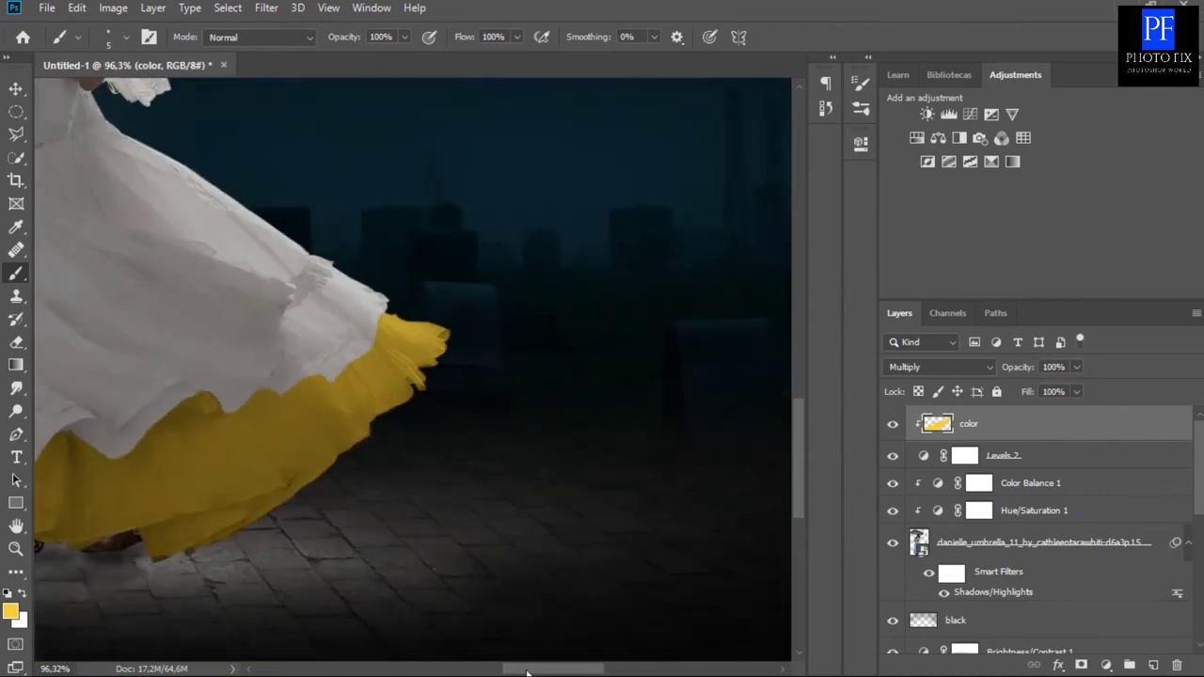
scroll(478, 430, "up", 5)
mouse_move(591, 224)
left_mouse_down()
mouse_move(237, 450)
mouse_move(278, 414)
mouse_move(209, 479)
mouse_move(395, 425)
mouse_move(527, 336)
mouse_move(387, 419)
mouse_move(586, 283)
left_mouse_up()
key("bracketright")
key("bracketright")
key("bracketright")
key("ctrl+z")
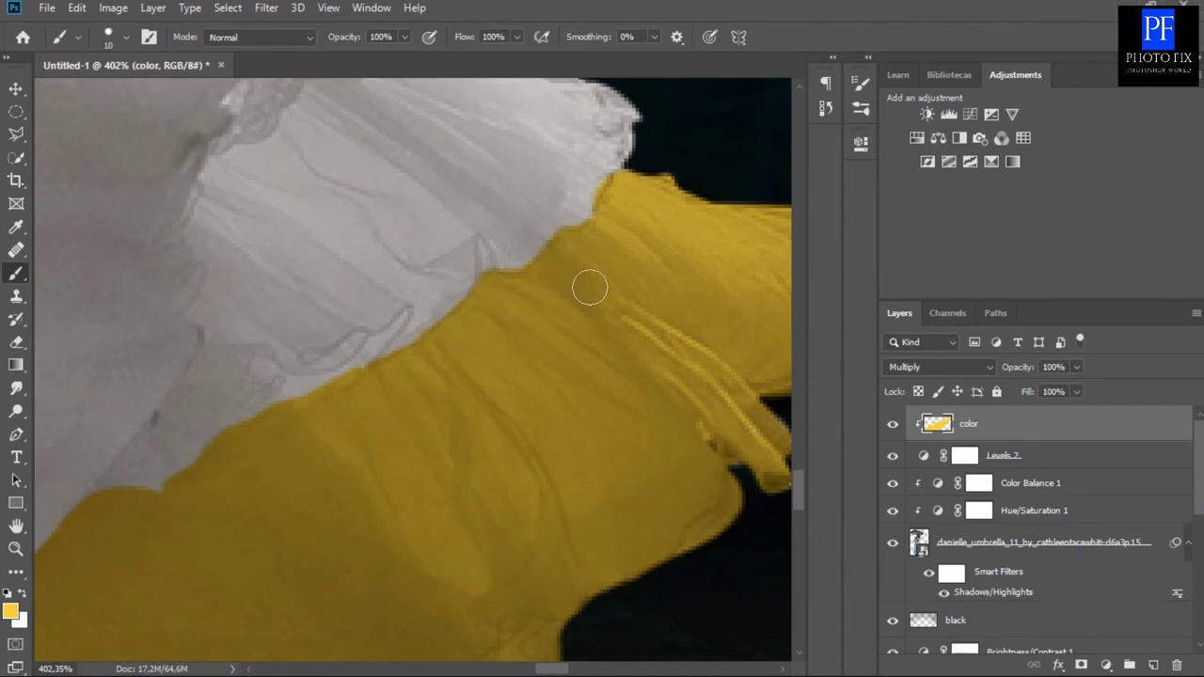
scroll(612, 301, "down", 5)
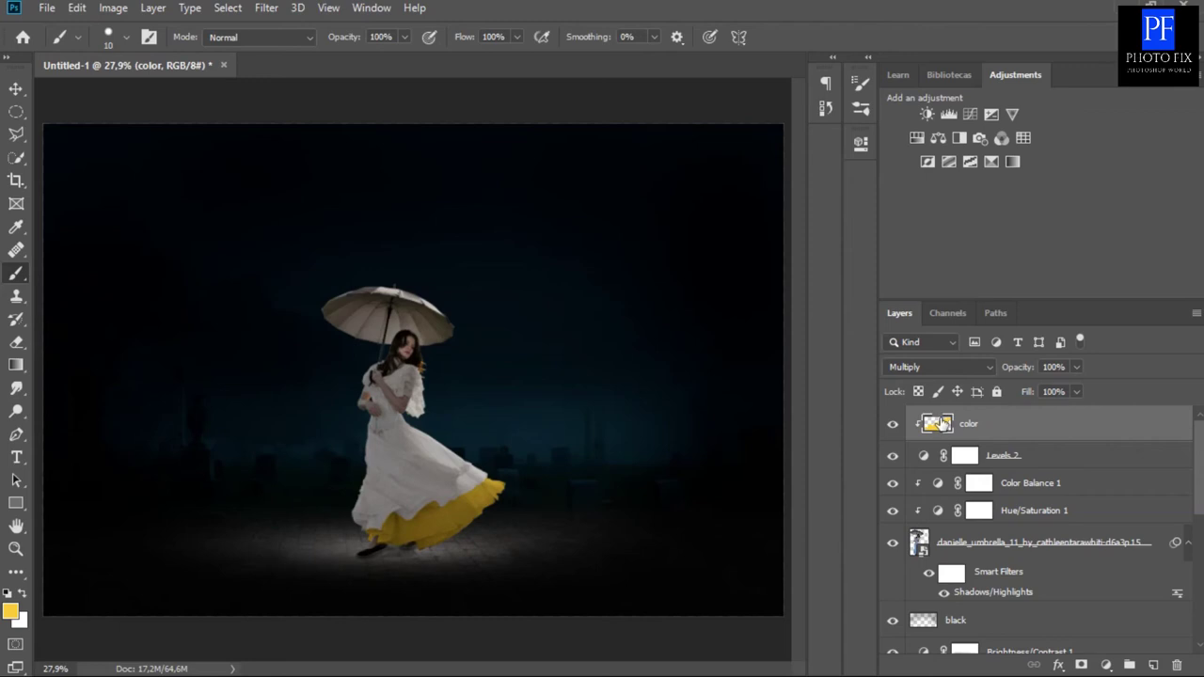
Add a mask to the color layer and paint black to trim yellow along the hem.
left_click(1081, 665)
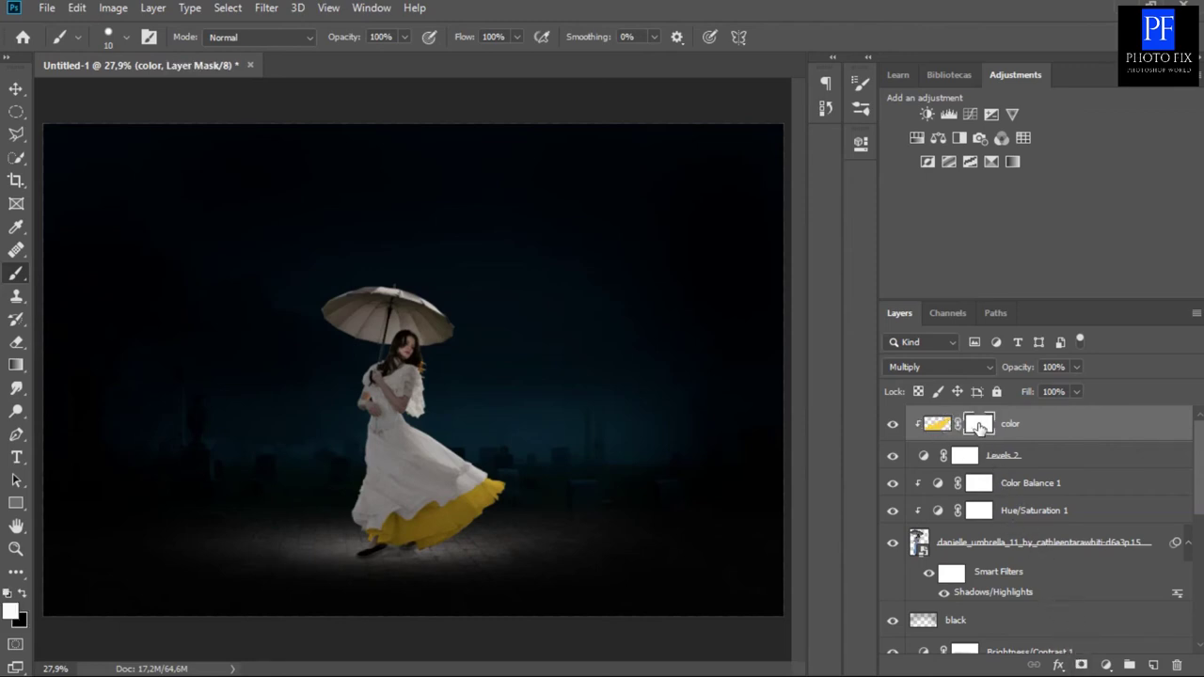
left_click(22, 595)
scroll(447, 552, "up", 1)
scroll(447, 552, "up", 2)
scroll(442, 545, "up", 1)
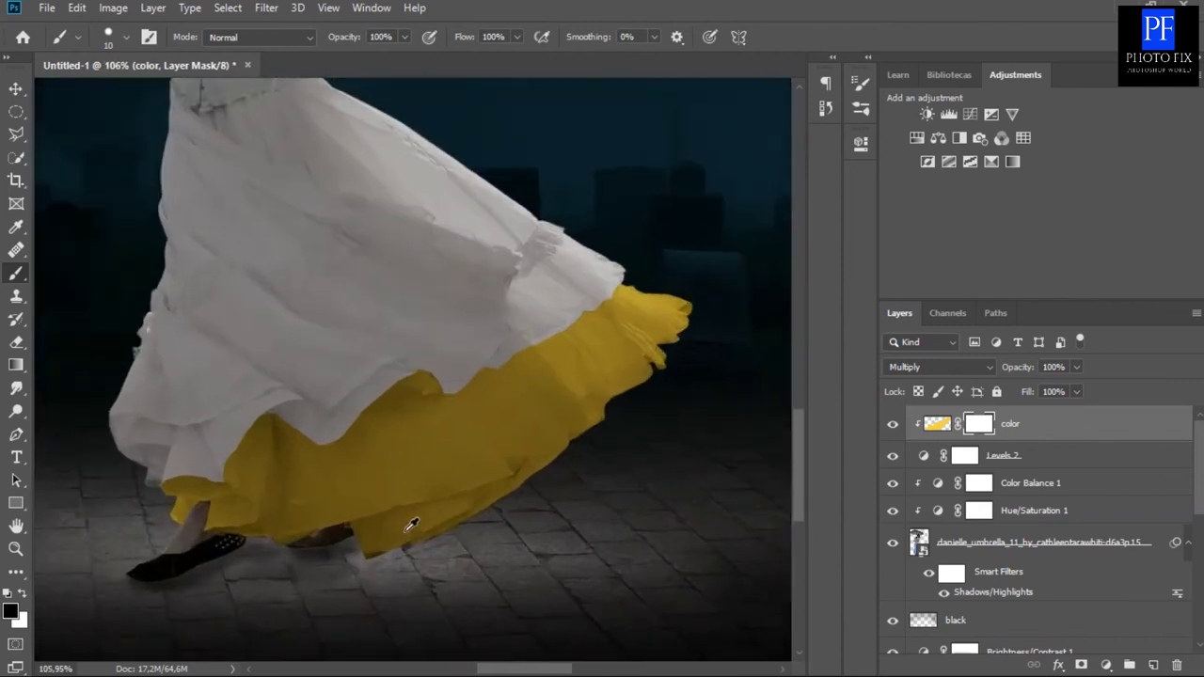
scroll(407, 518, "up", 1)
scroll(406, 509, "up", 1)
scroll(398, 505, "up", 1)
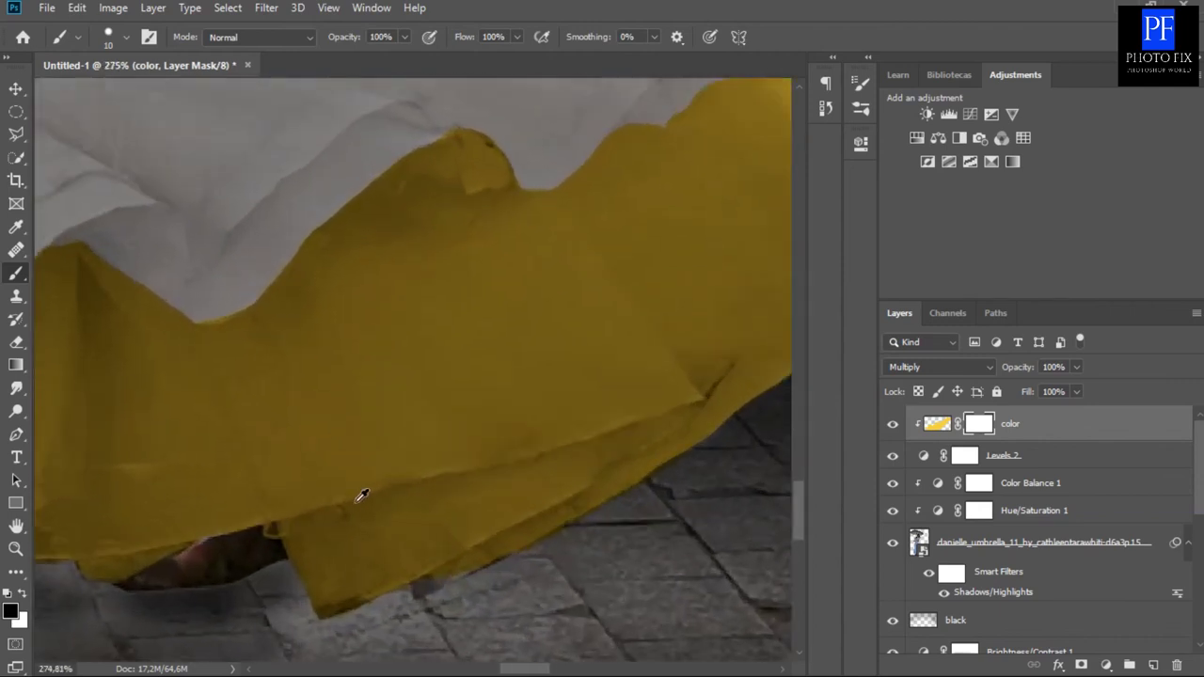
scroll(357, 495, "up", 1)
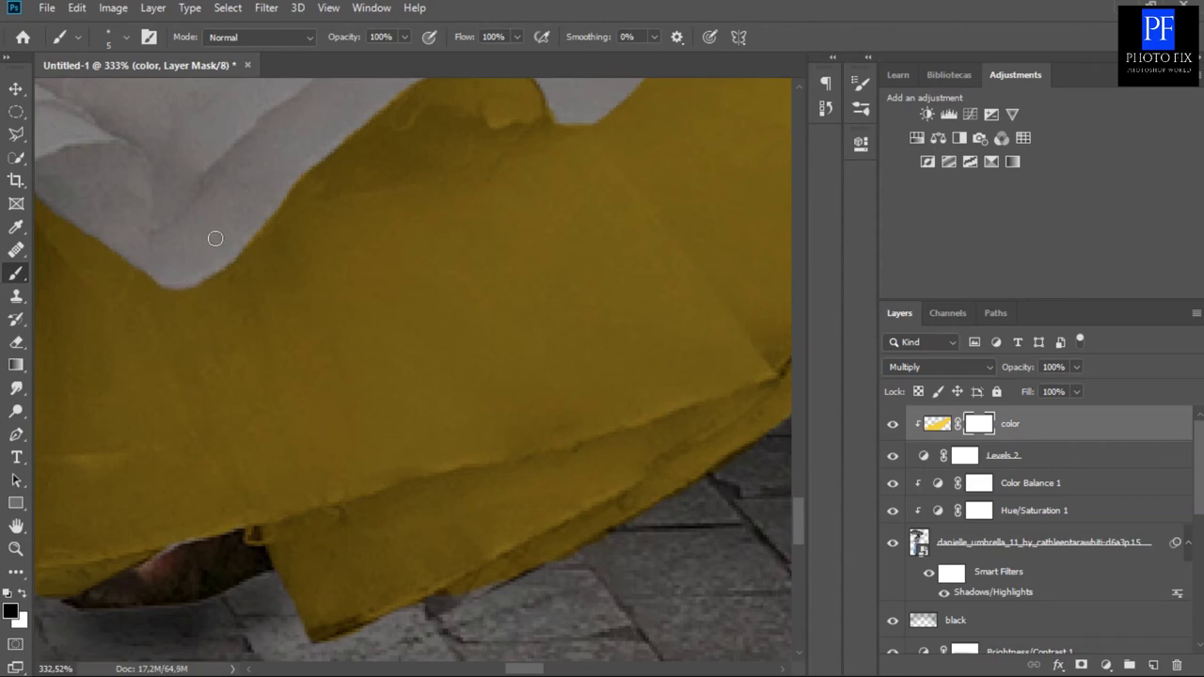
scroll(216, 239, "down", 2)
scroll(226, 237, "down", 2)
scroll(229, 237, "down", 2)
scroll(229, 242, "down", 1)
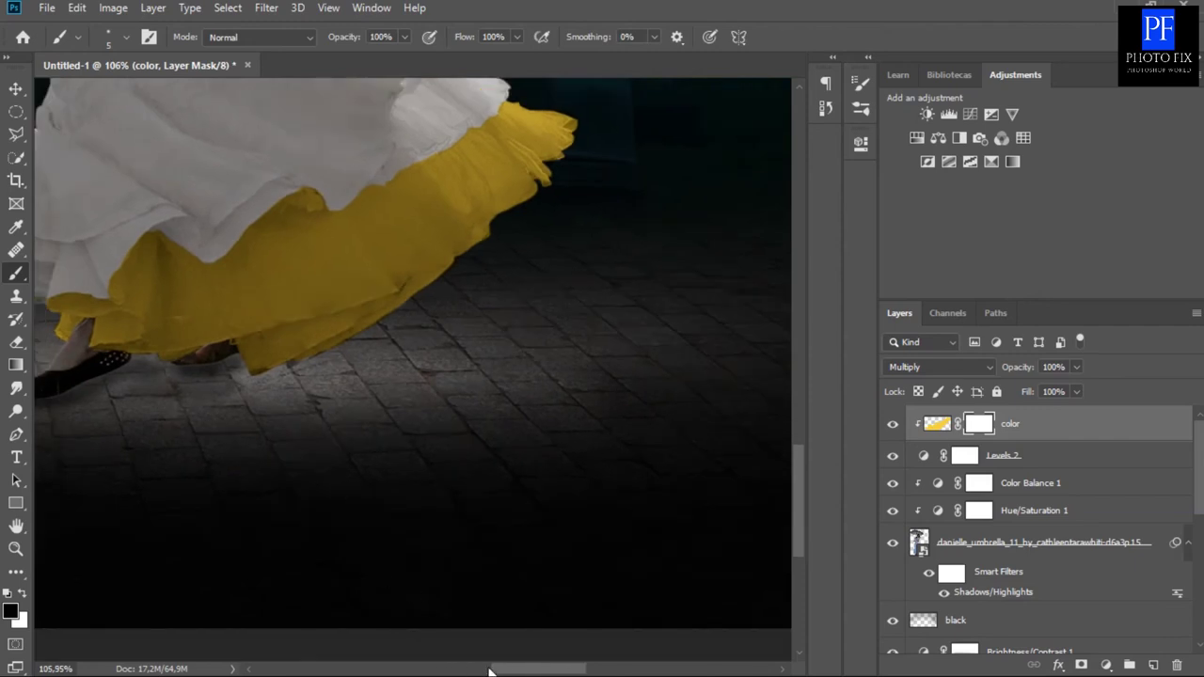
left_click_drag(507, 670, 481, 672)
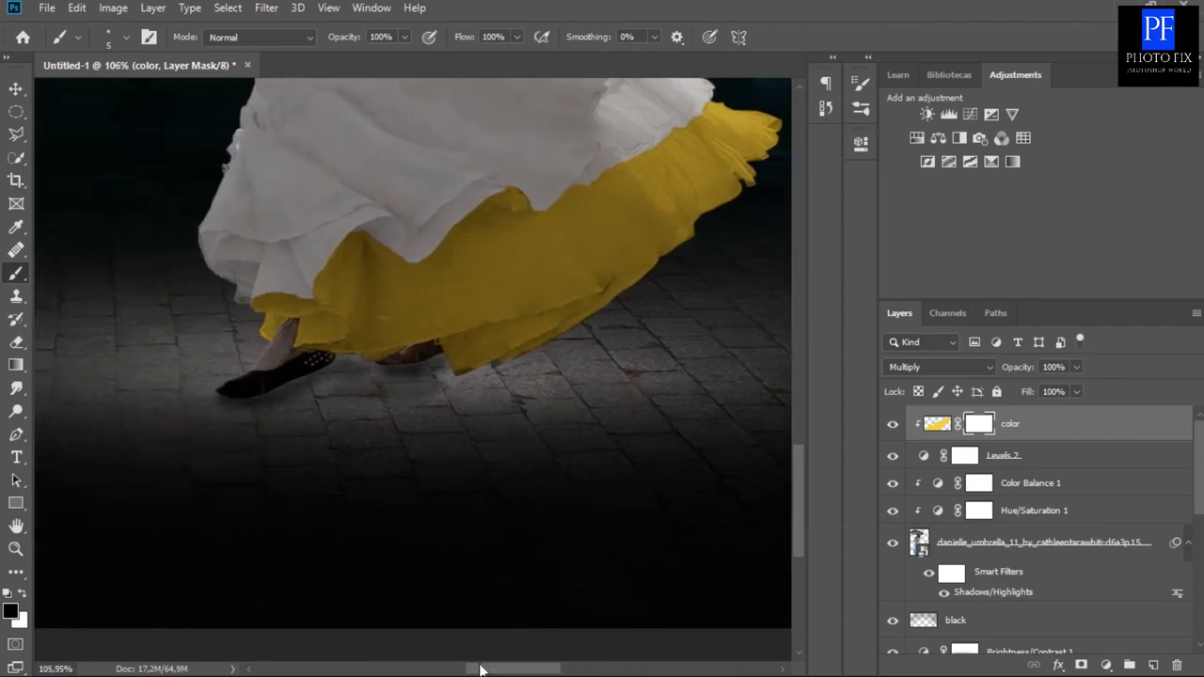
scroll(441, 487, "down", 2)
scroll(443, 483, "down", 2)
scroll(445, 483, "down", 1)
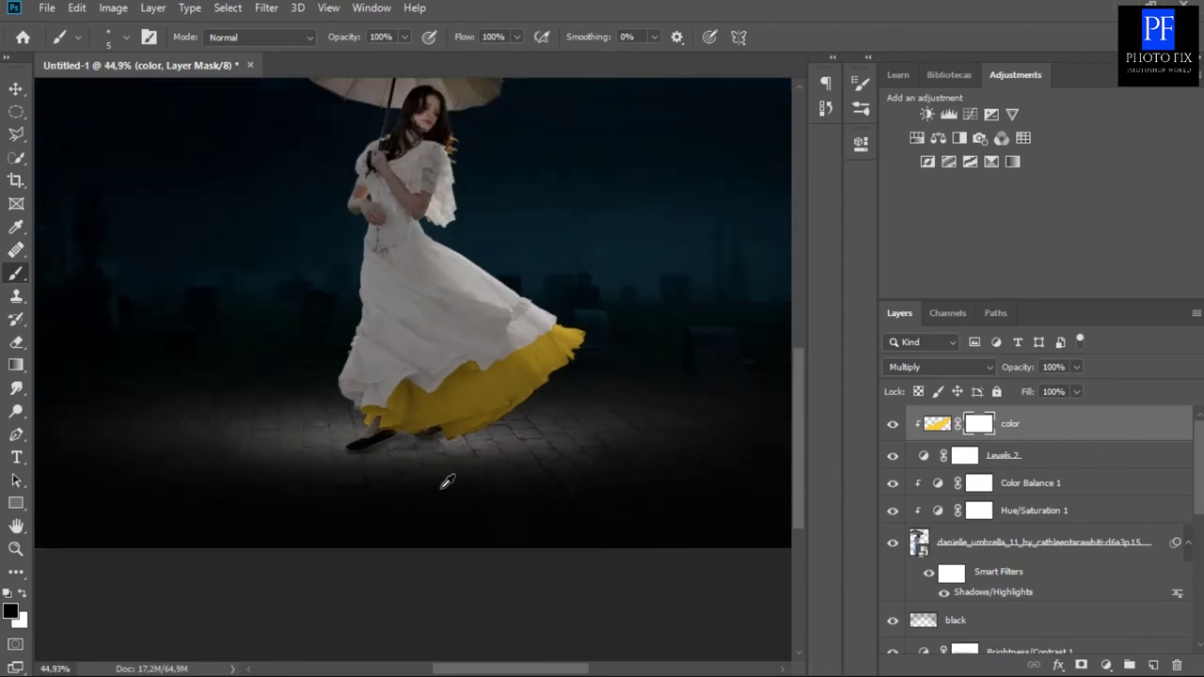
scroll(425, 488, "down", 3)
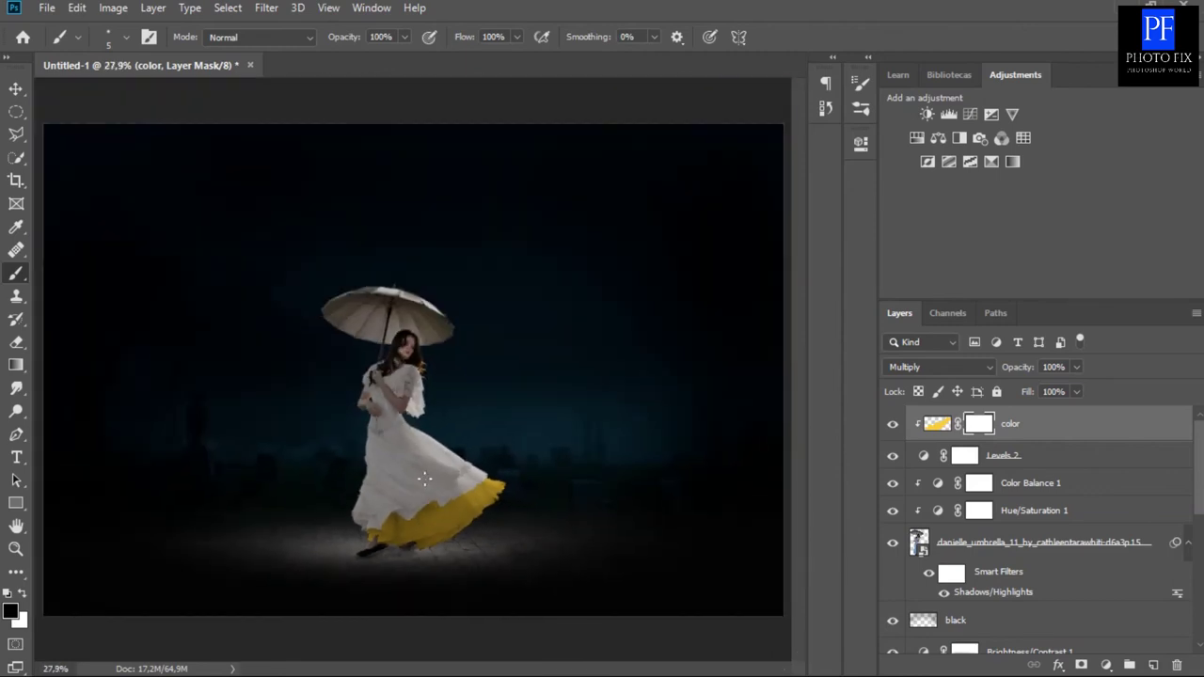
Apply the color layer's mask permanently into the layer.
left_click(16, 88)
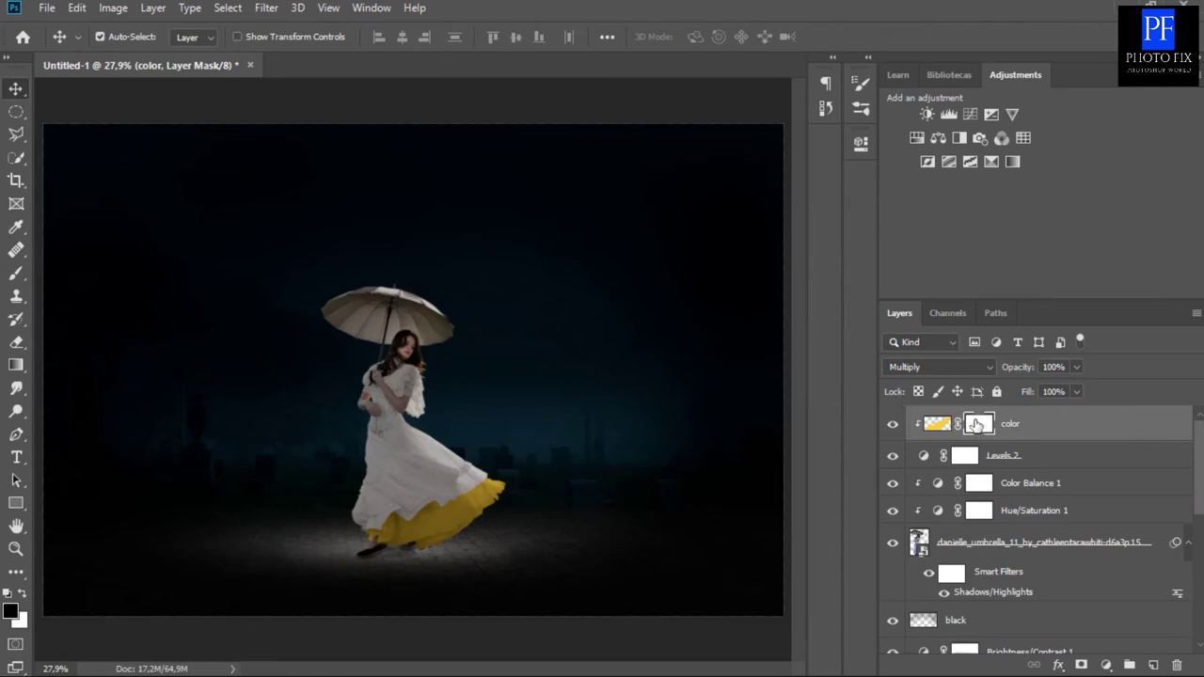
right_click(976, 426)
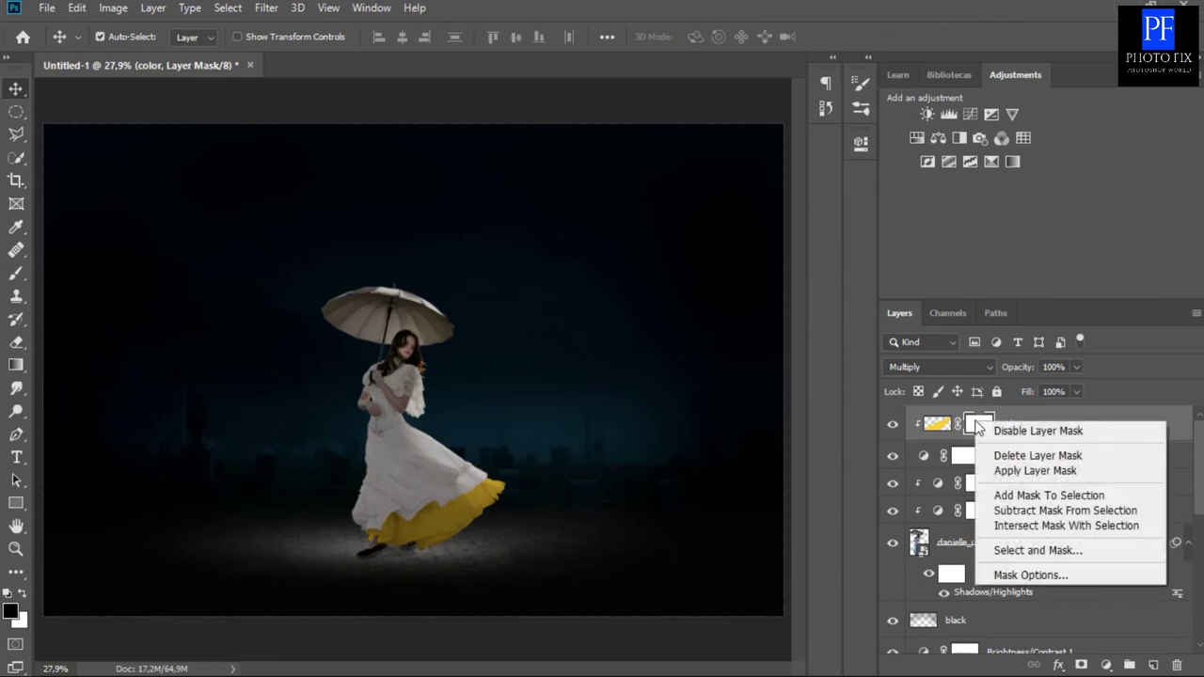
left_click(992, 471)
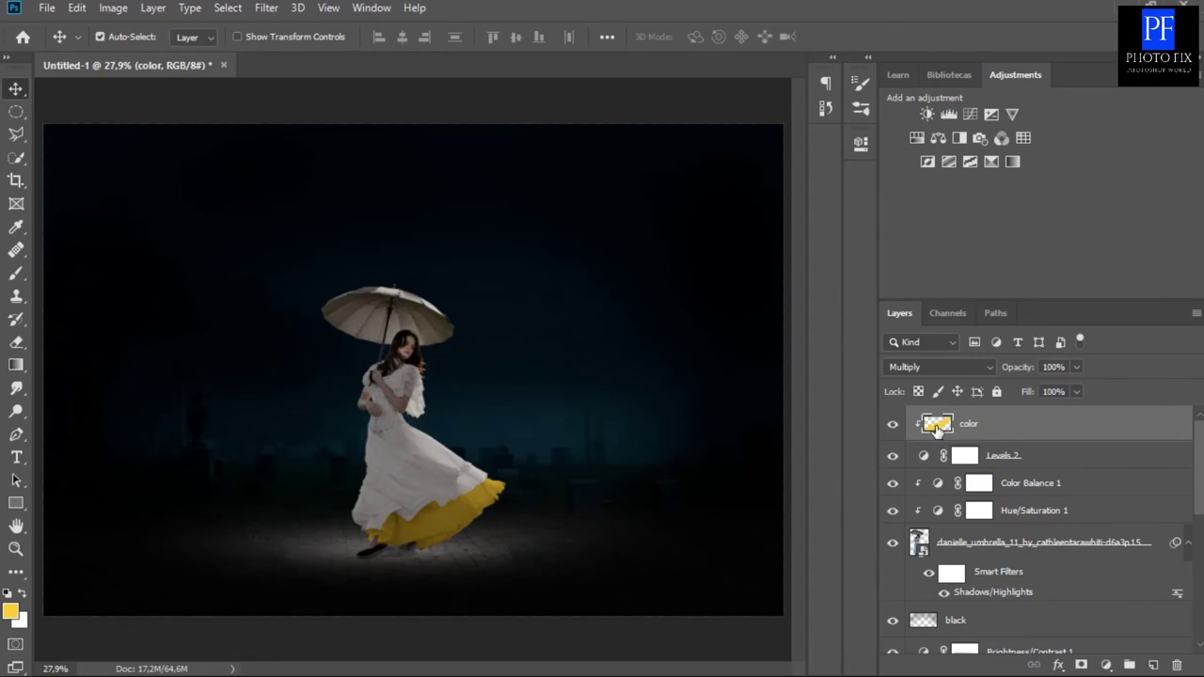
key("ctrl+u")
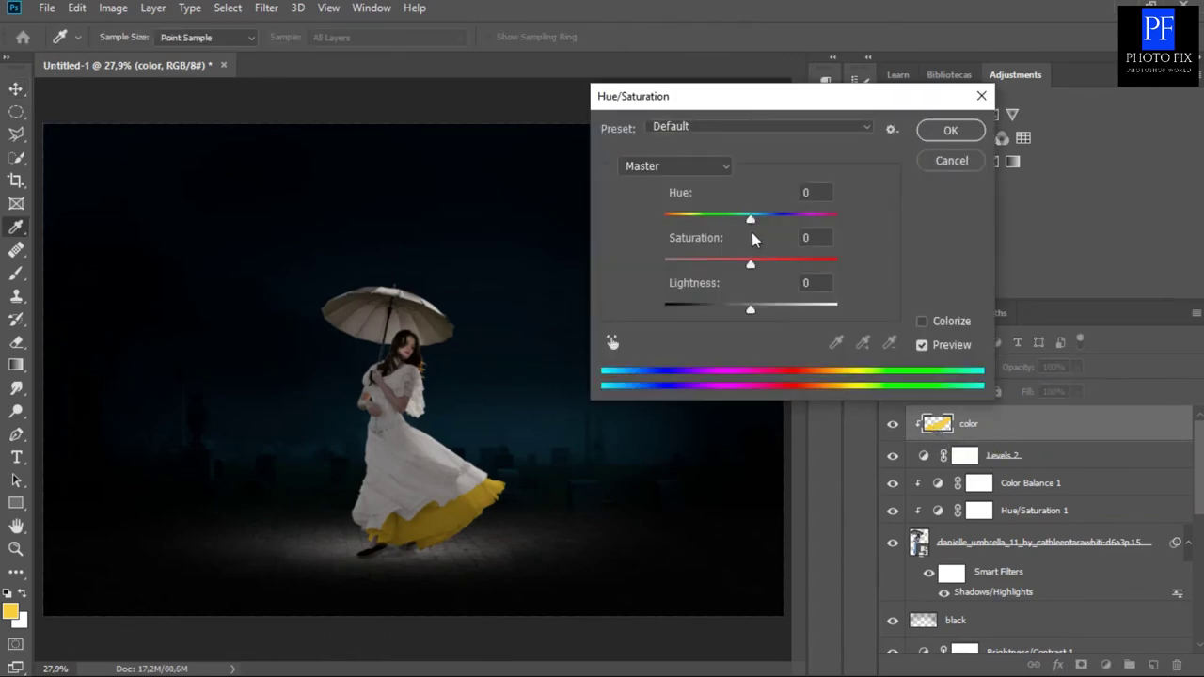
Shift the skirt's hue to -6 and boost saturation to +50 in Hue/Saturation.
left_click_drag(749, 223, 746, 229)
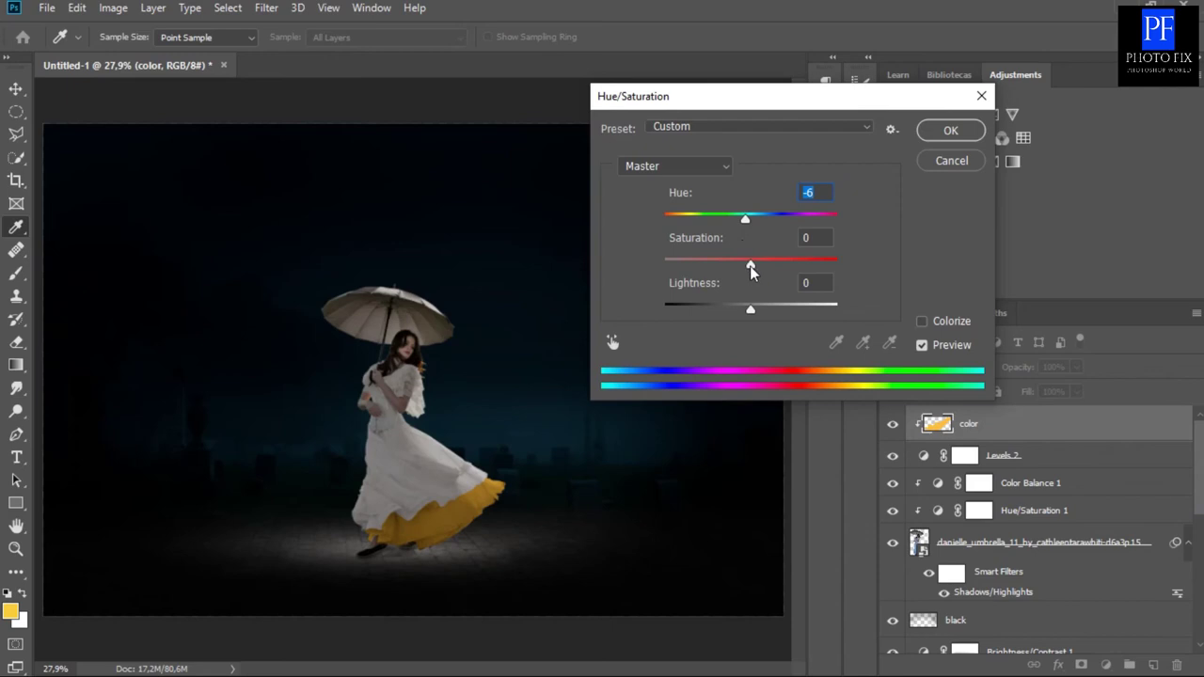
left_click_drag(751, 269, 778, 276)
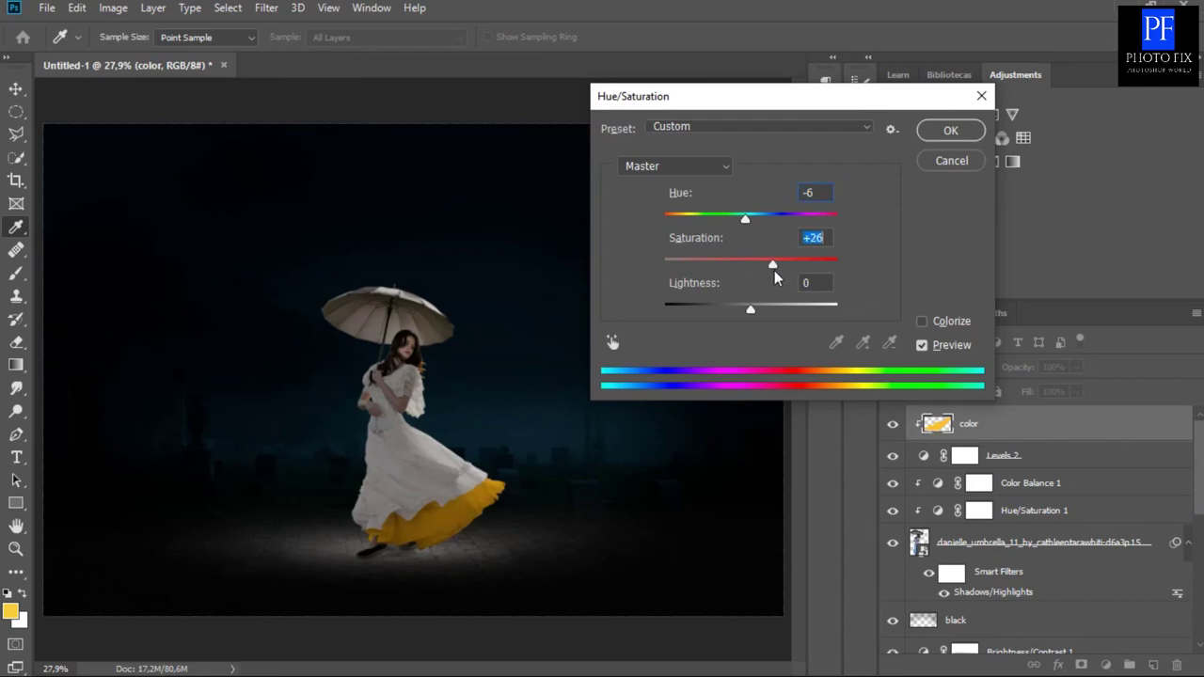
left_click_drag(784, 278, 797, 279)
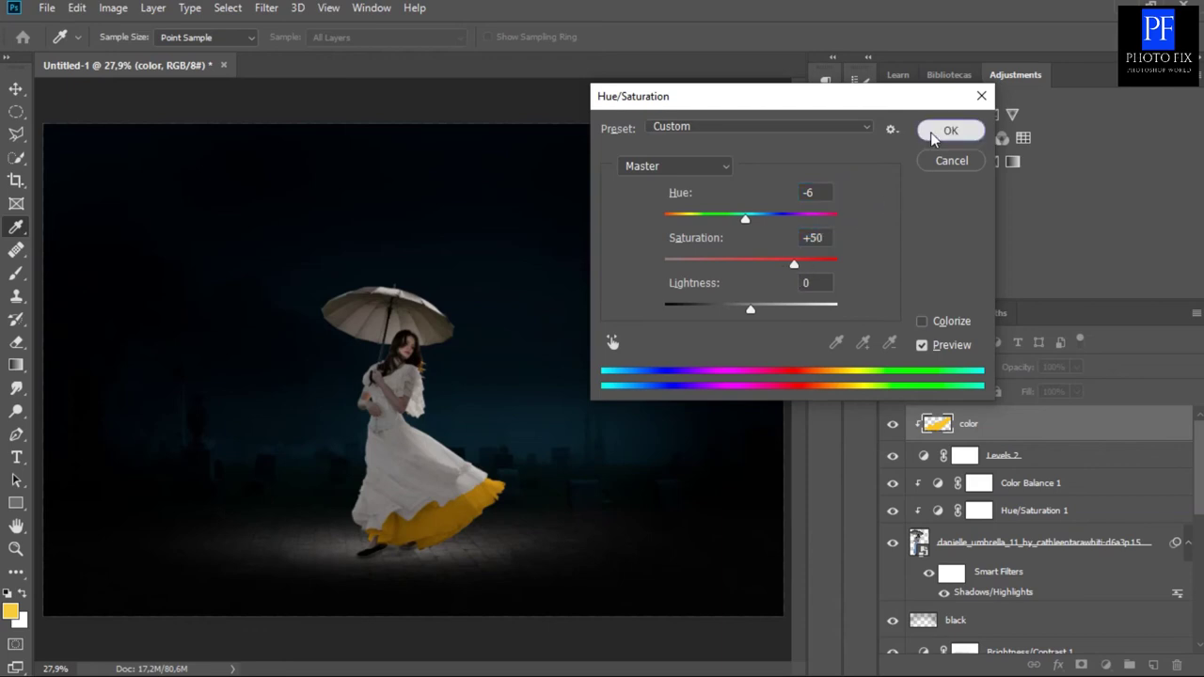
left_click(931, 132)
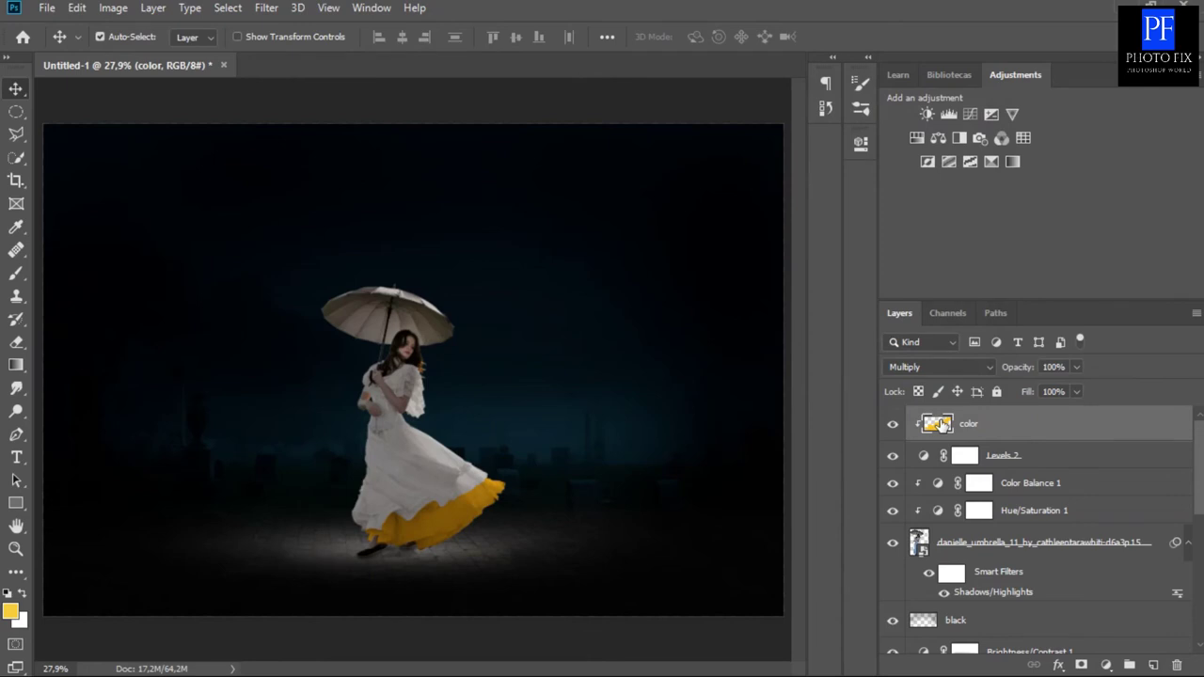
Place the particles image as an embedded layer.
left_click(47, 9)
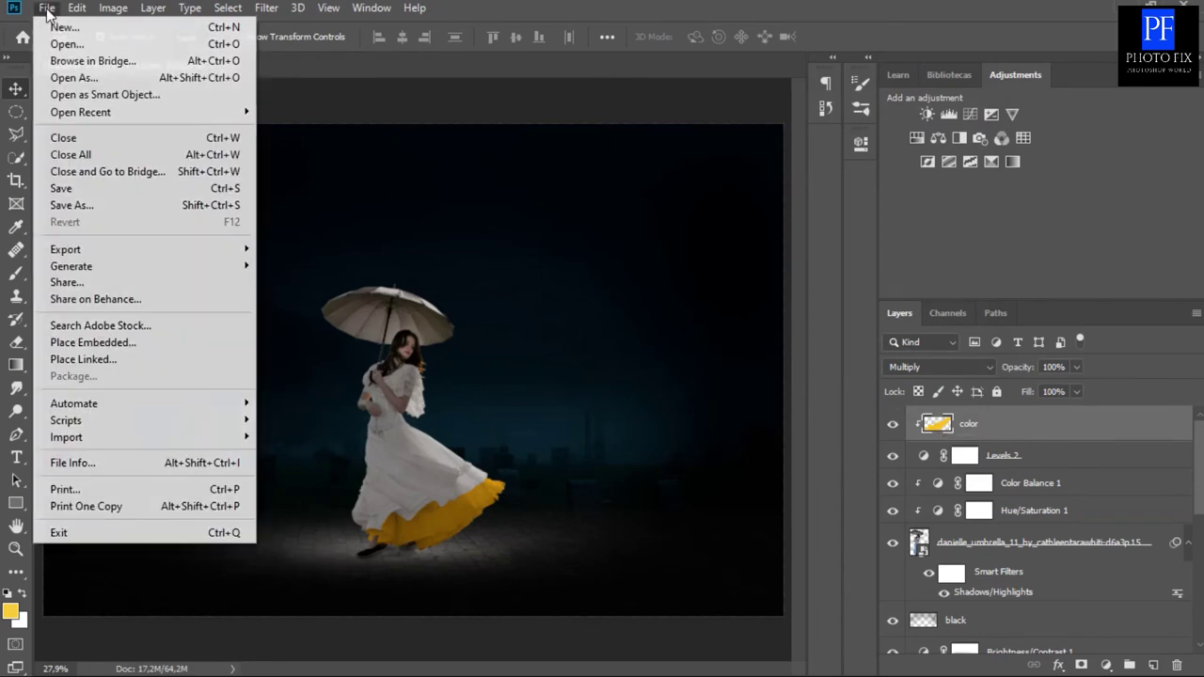
left_click(105, 342)
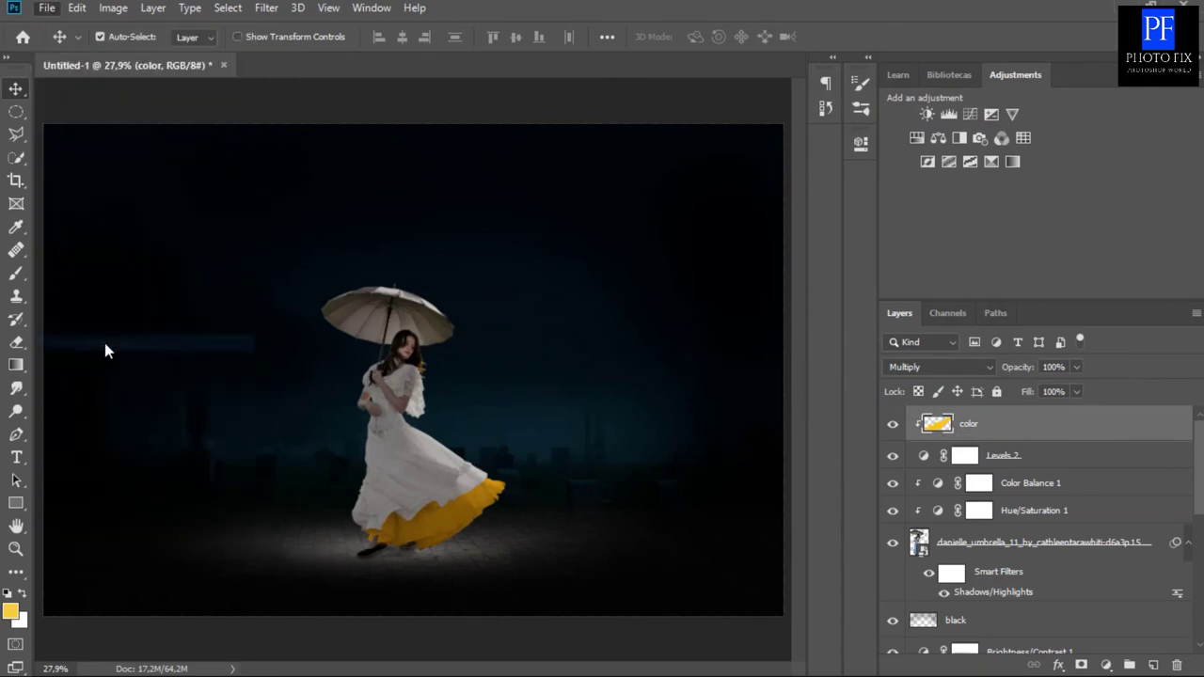
double_click(384, 134)
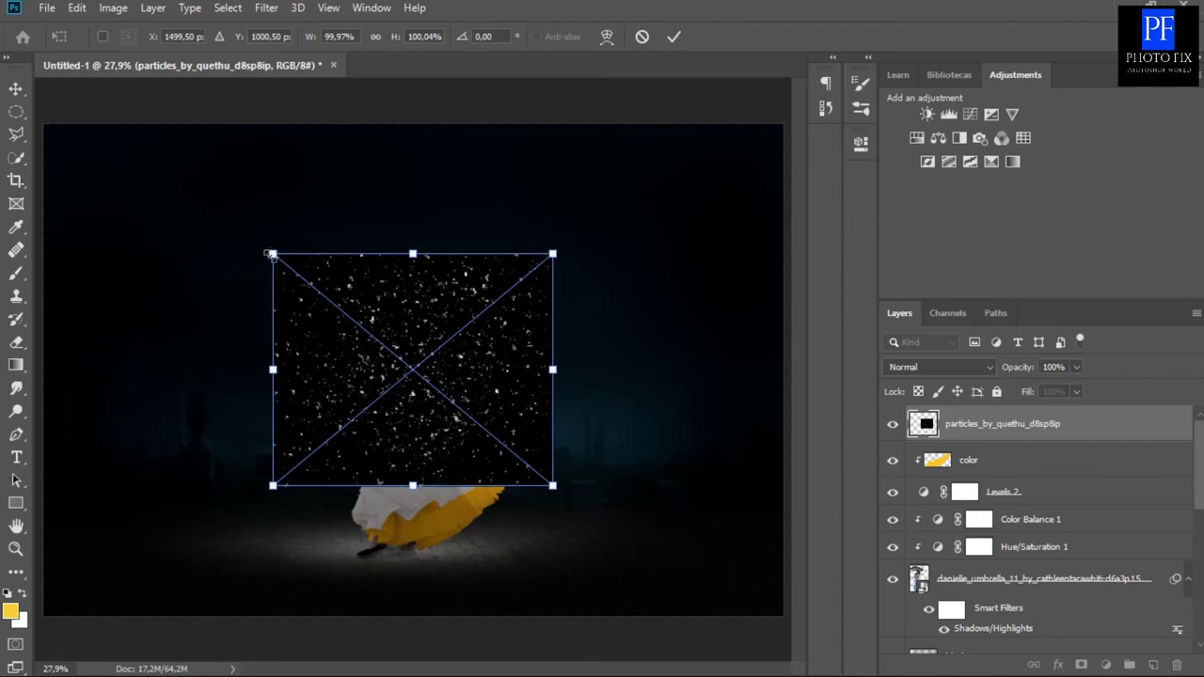
Stretch the particles image to about 215% × 212% so it fills the whole canvas.
left_click_drag(271, 254, 225, 205)
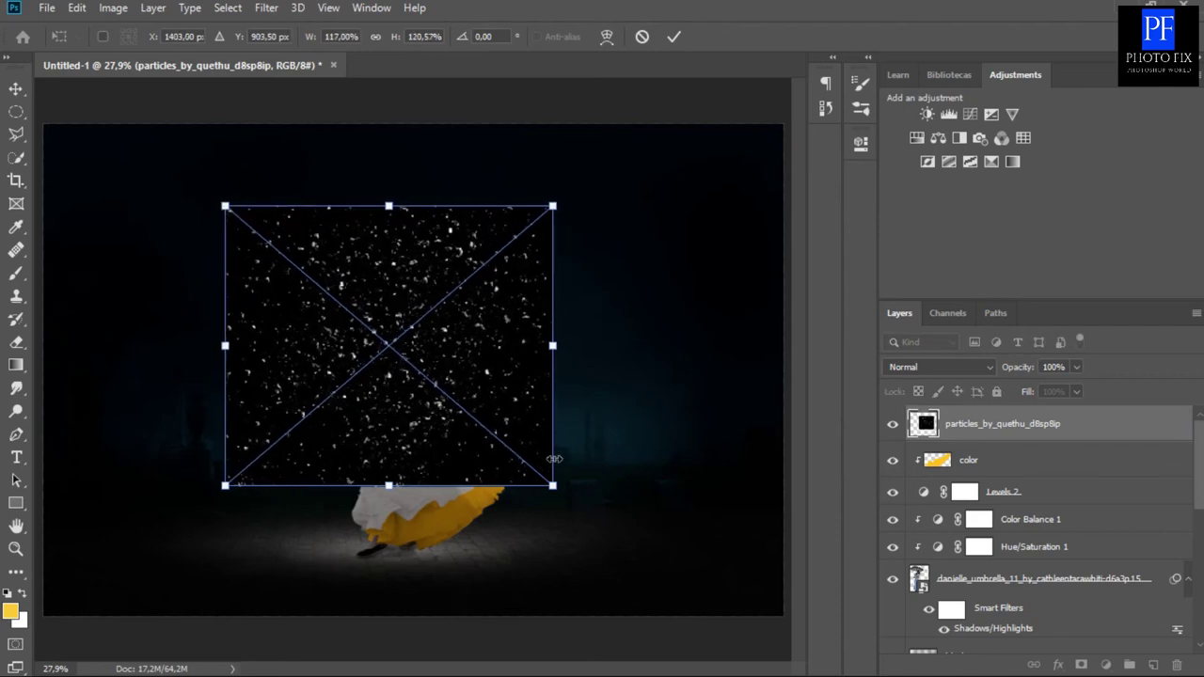
left_click_drag(552, 485, 621, 531)
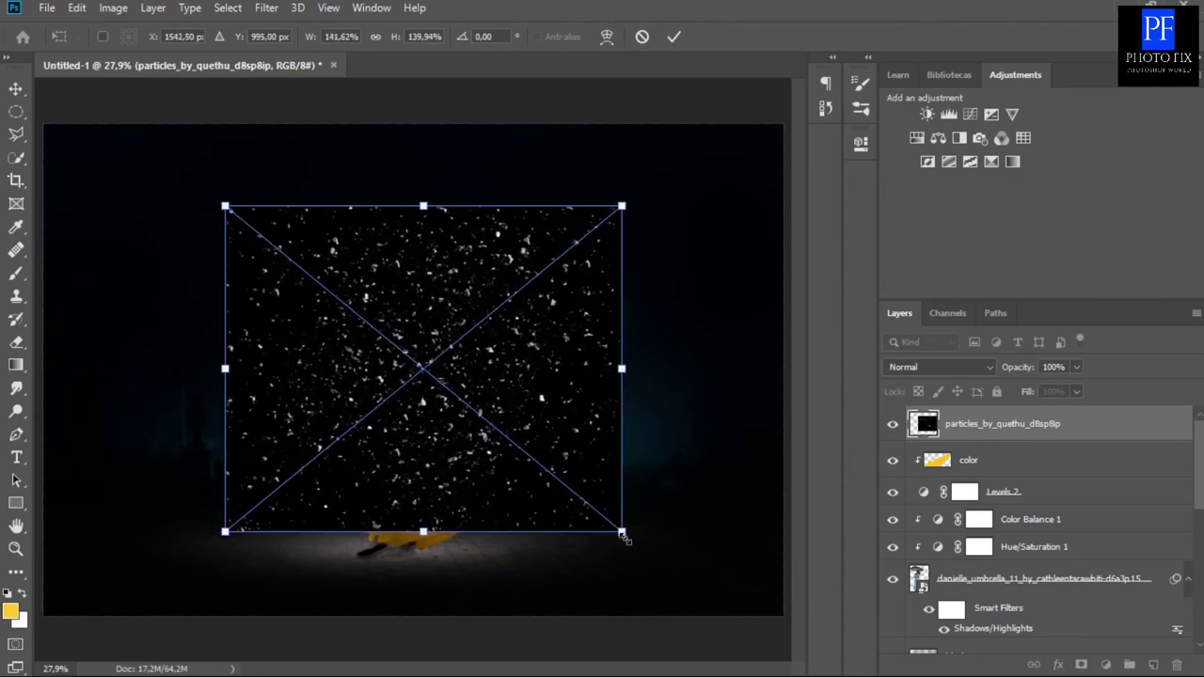
left_click_drag(622, 533, 718, 590)
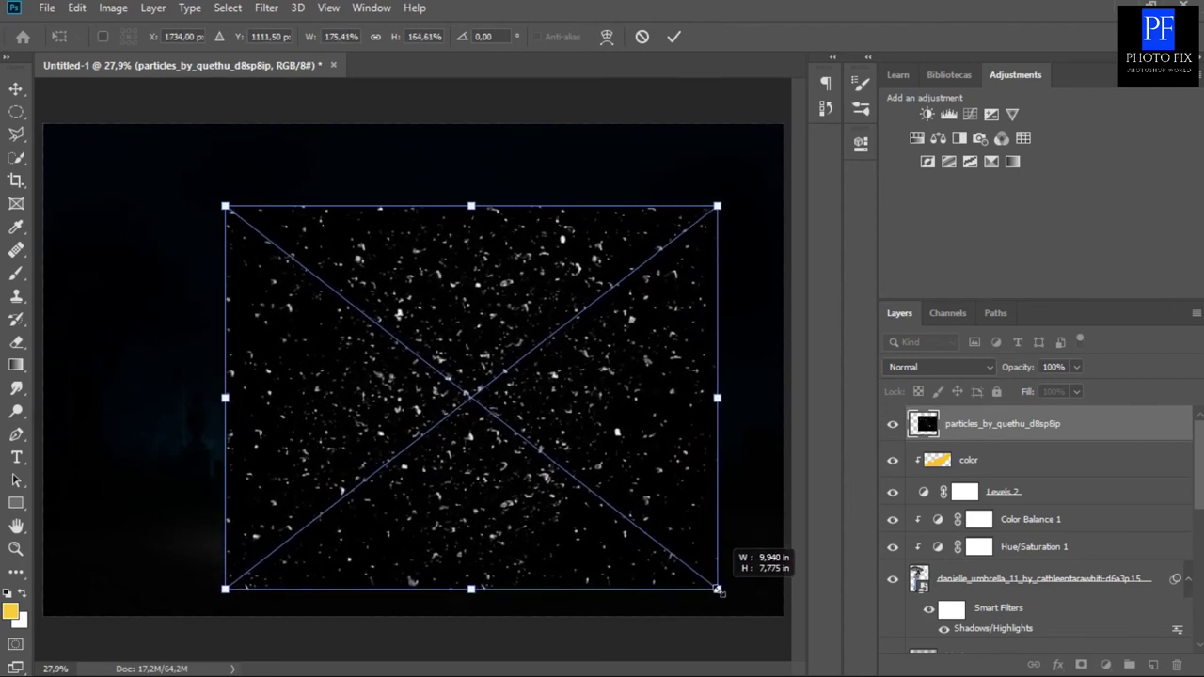
mouse_move(225, 206)
left_mouse_down()
mouse_move(113, 143)
mouse_move(117, 125)
left_mouse_up()
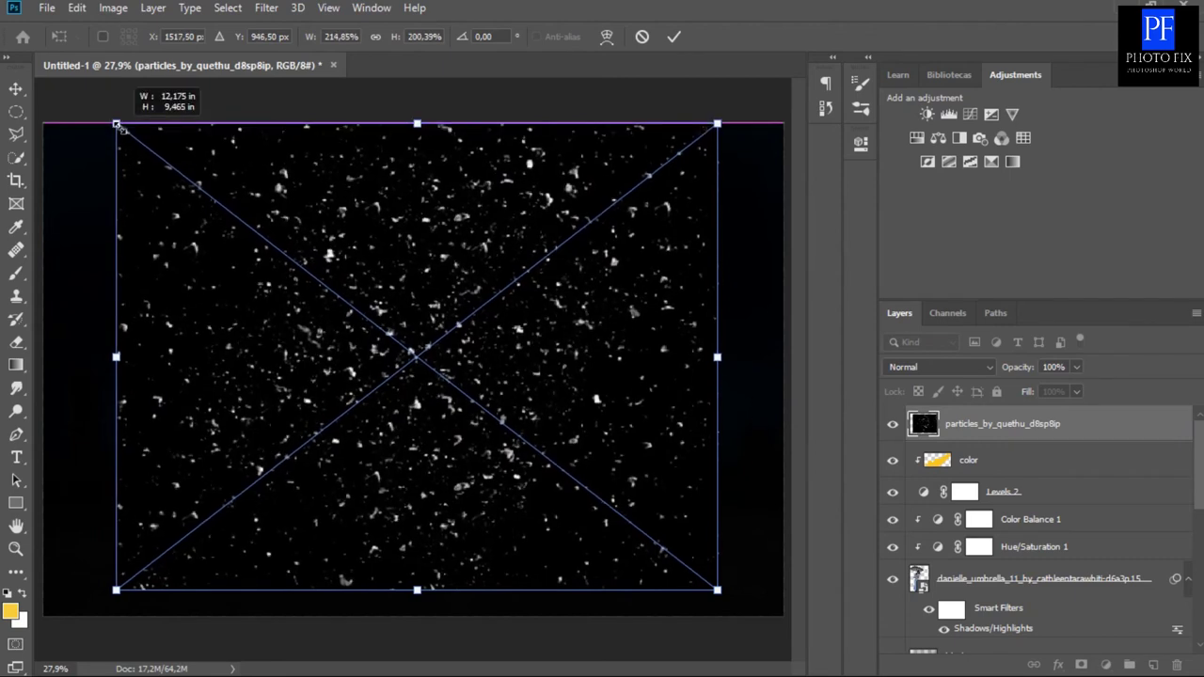
left_click_drag(113, 591, 112, 614)
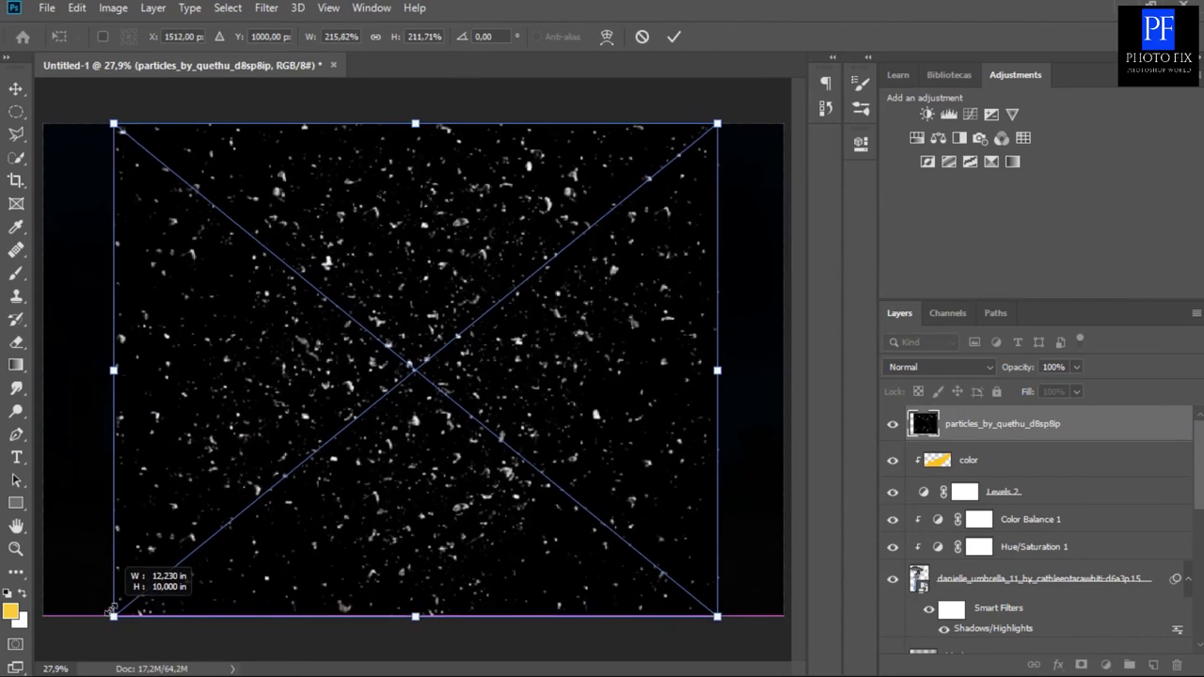
left_click_drag(111, 613, 112, 612)
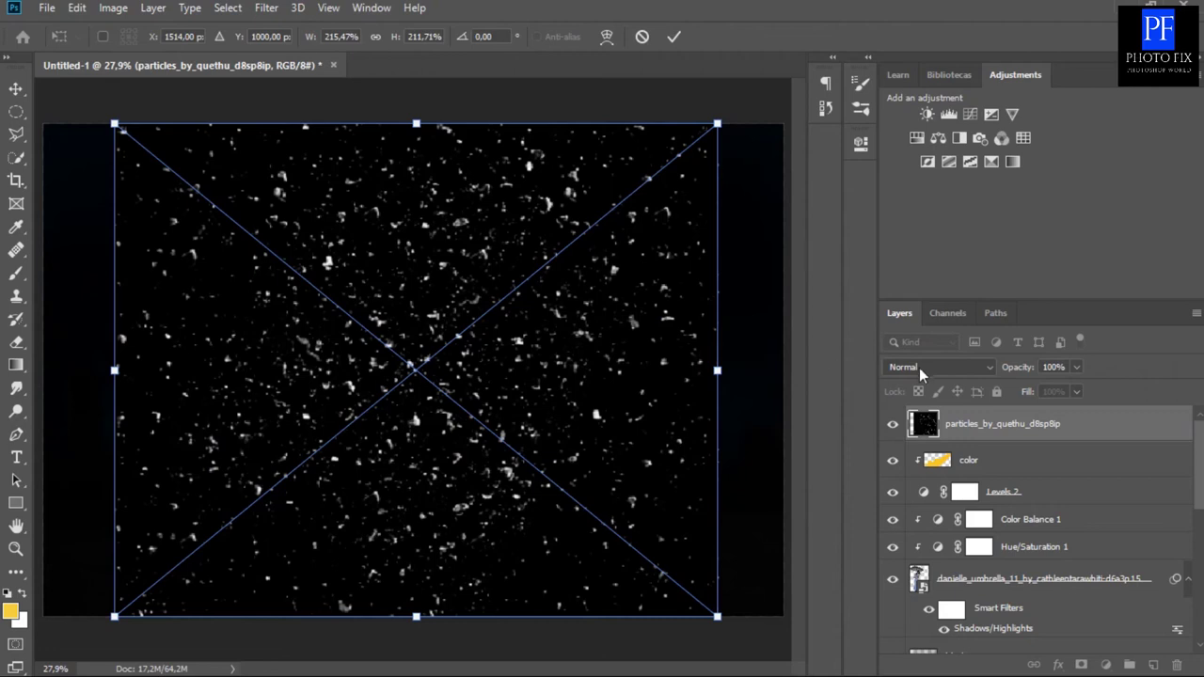
left_click(920, 368)
Commit the particles' size and set the particles layer's blend mode to Screen.
left_click(671, 44)
left_click(671, 43)
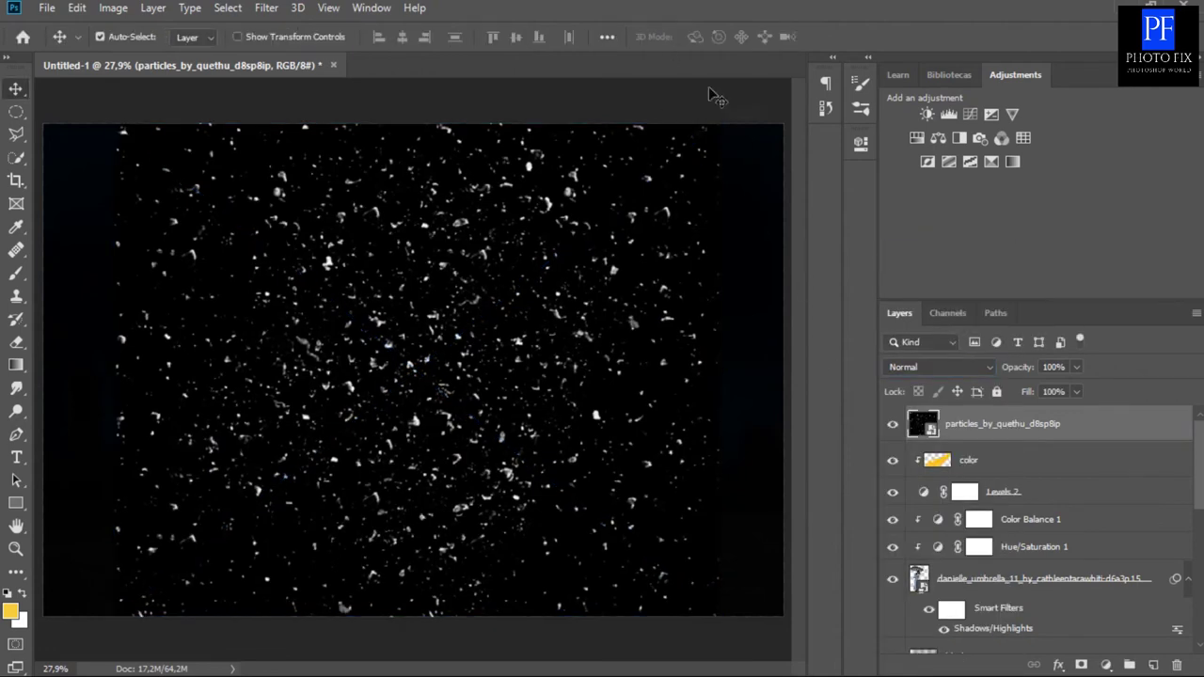
left_click(943, 368)
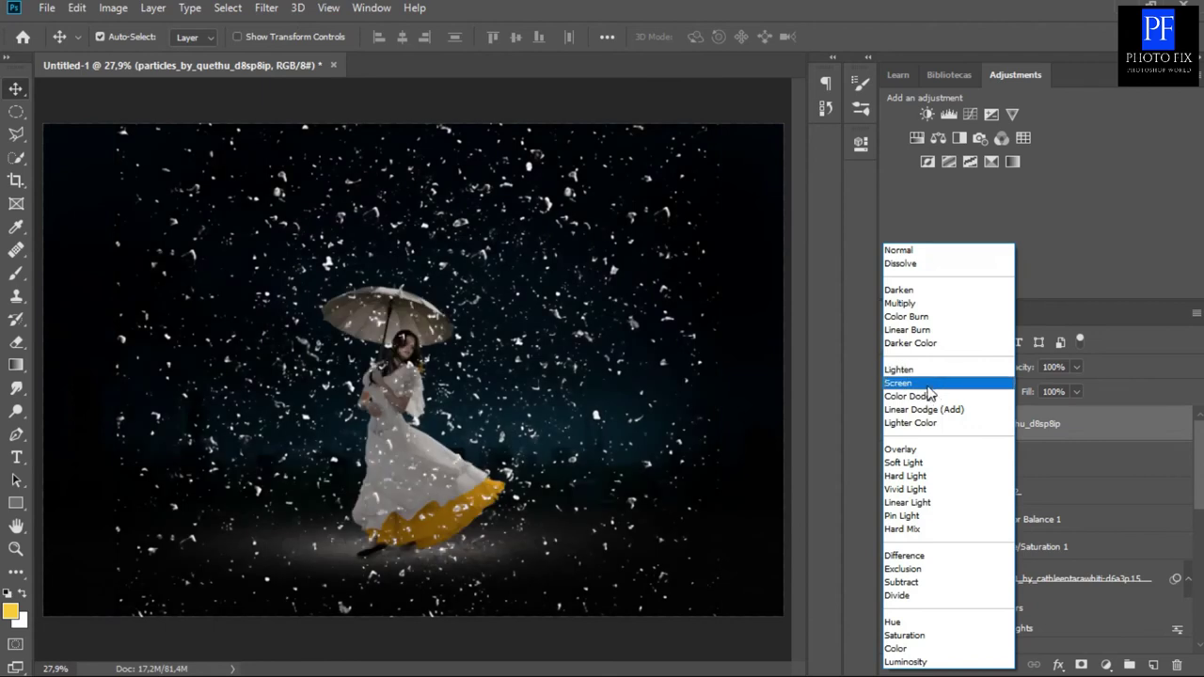
left_click(929, 385)
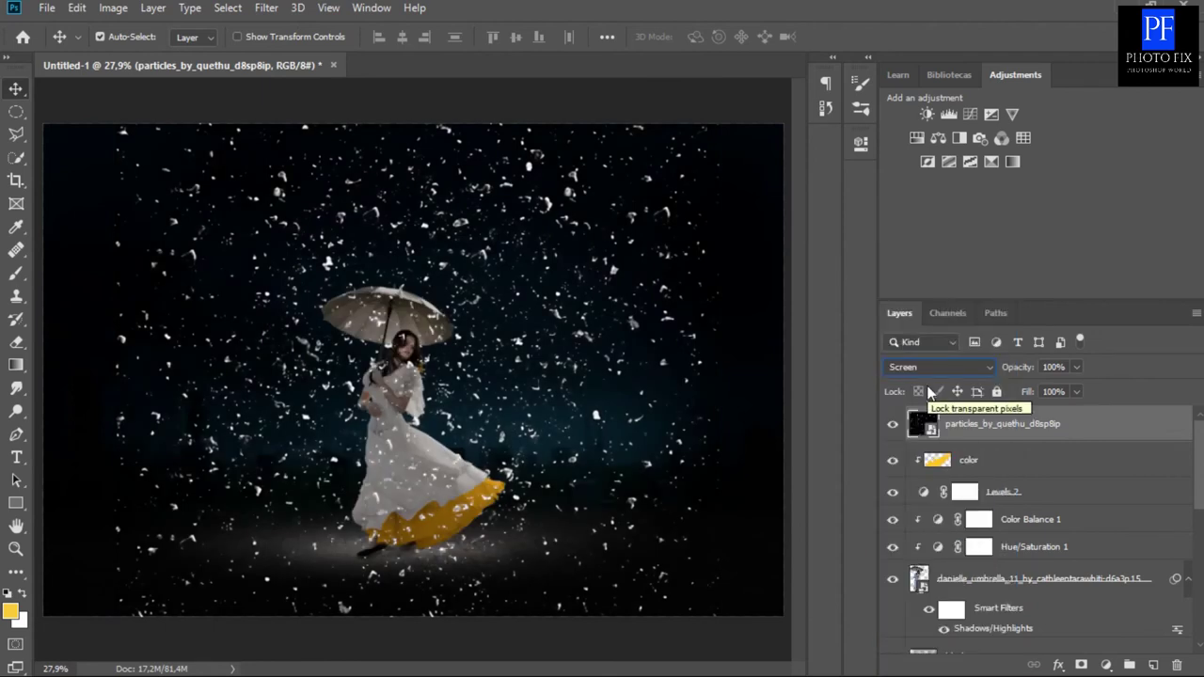
left_click(922, 425)
Stretch the particles layer to about 275.38% × 247.09%, moved up to cover the canvas.
key("ctrl+t")
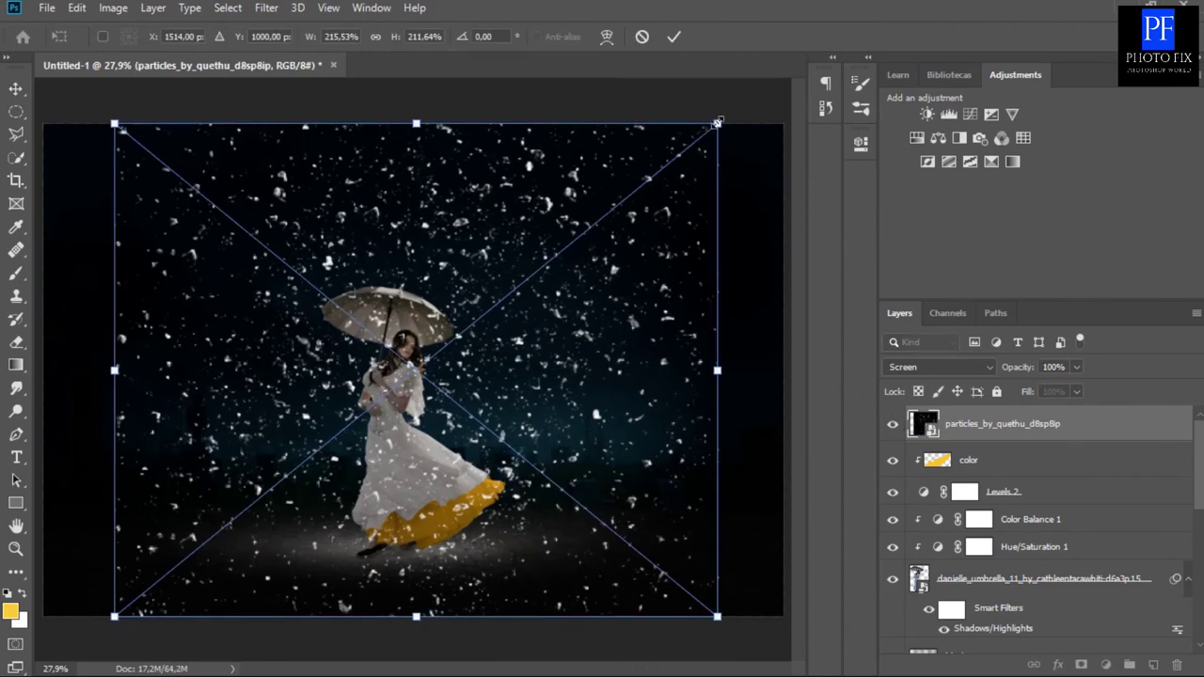
scroll(717, 122, "down", 2)
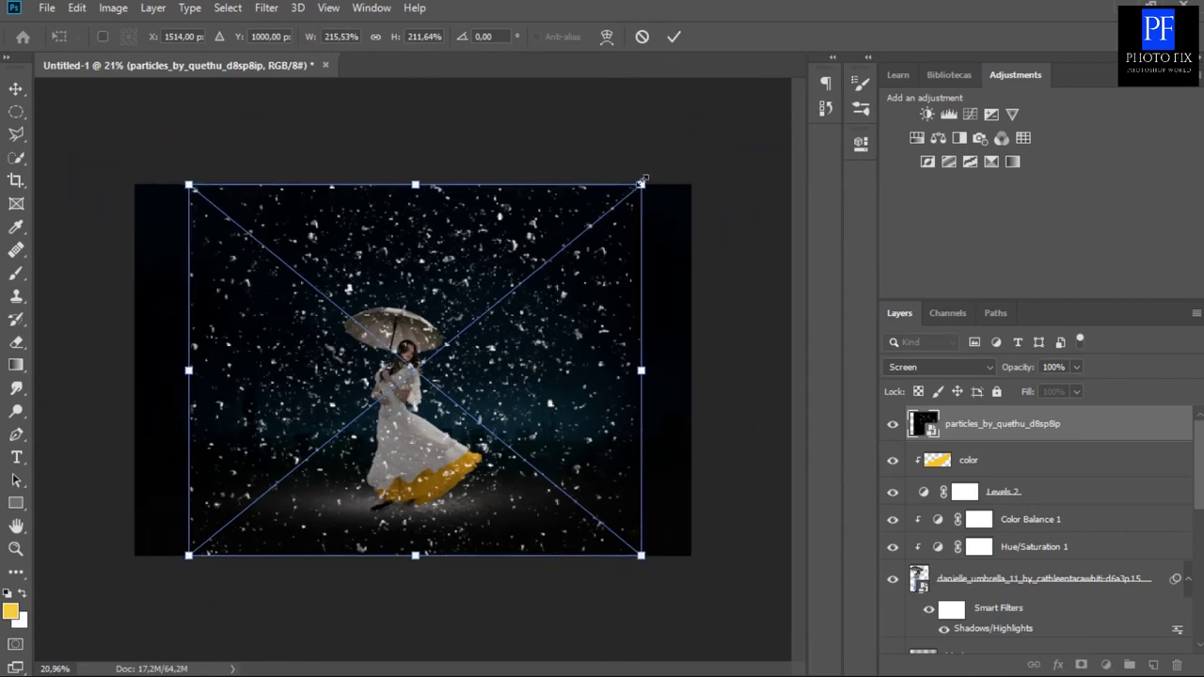
left_click_drag(641, 183, 700, 166)
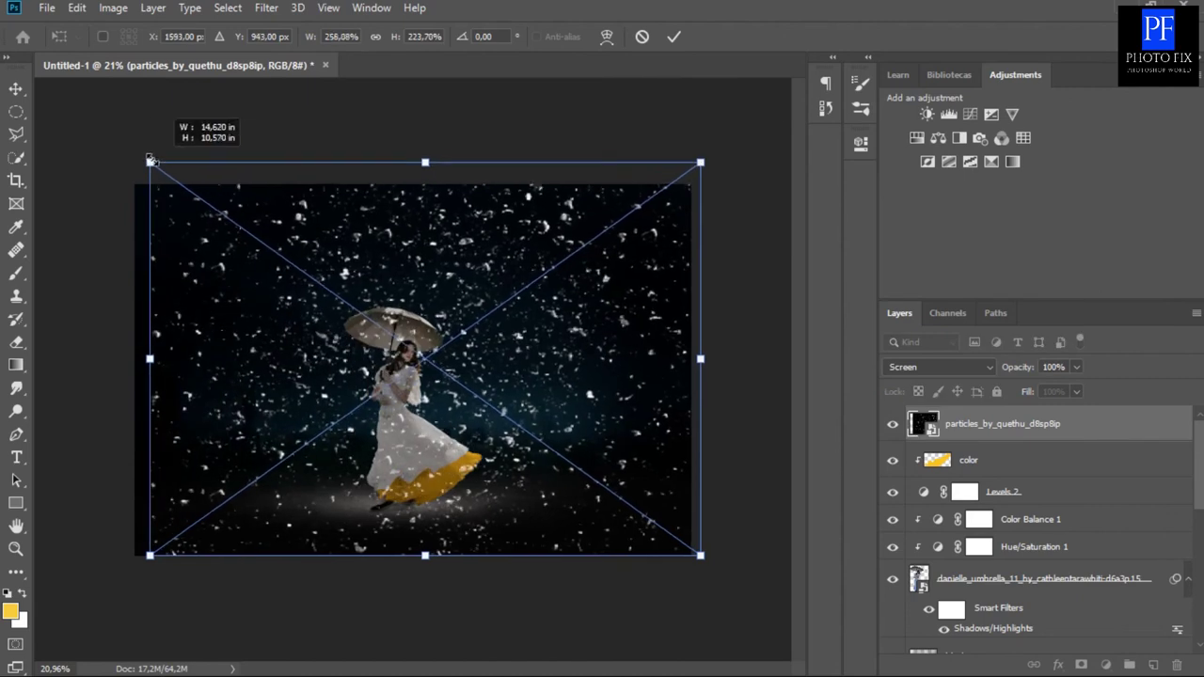
left_click_drag(189, 164, 123, 154)
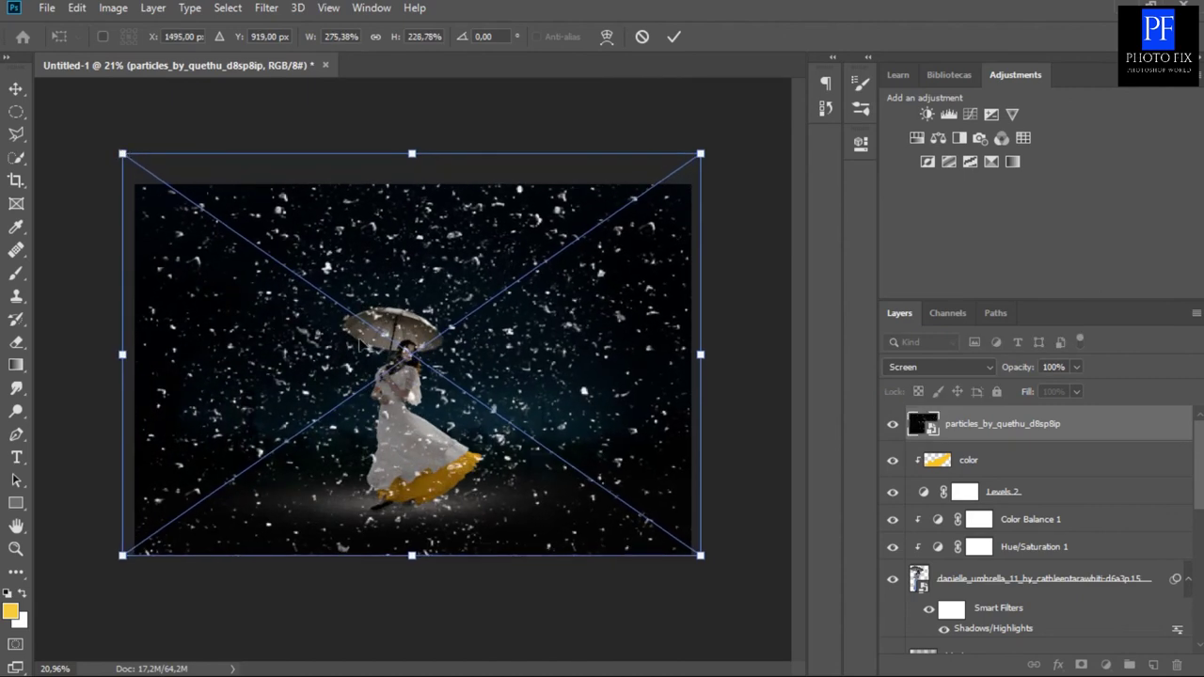
left_click_drag(391, 409, 388, 376)
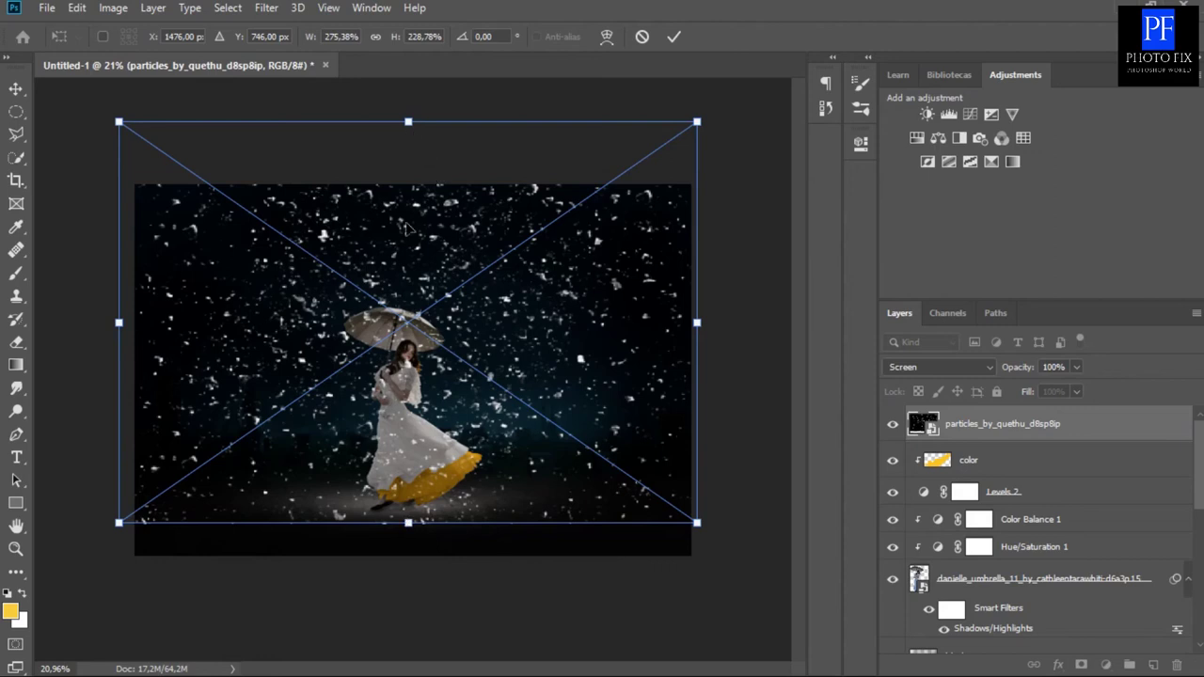
left_click_drag(409, 522, 408, 554)
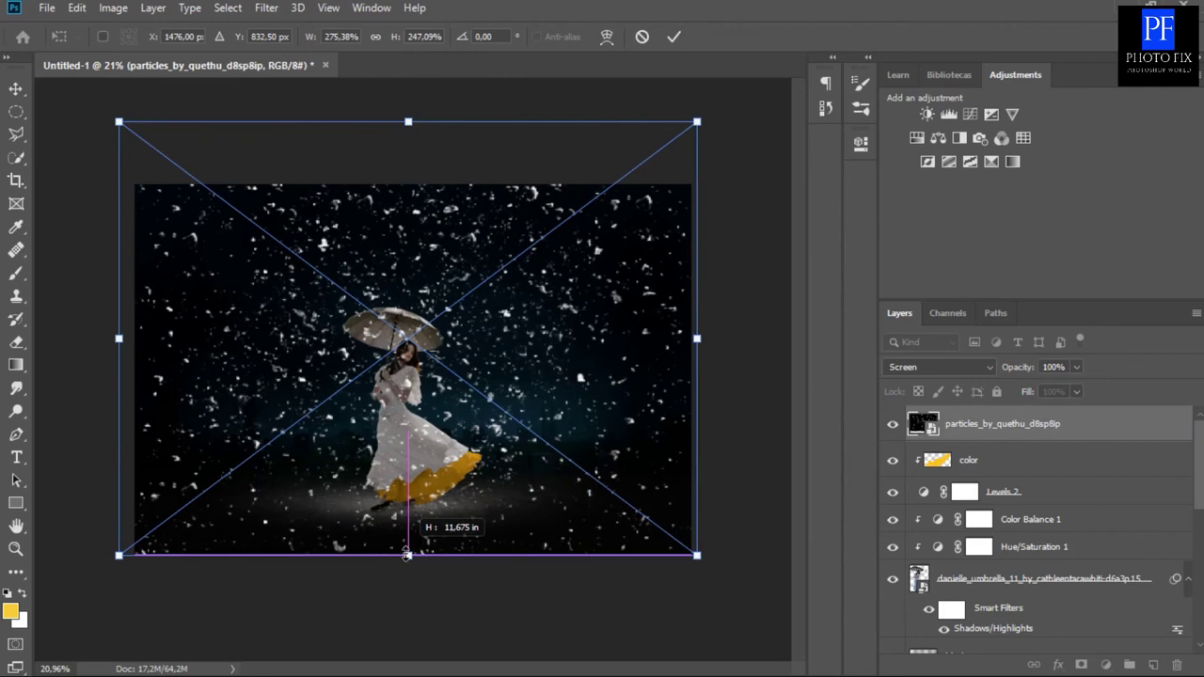
left_click(675, 42)
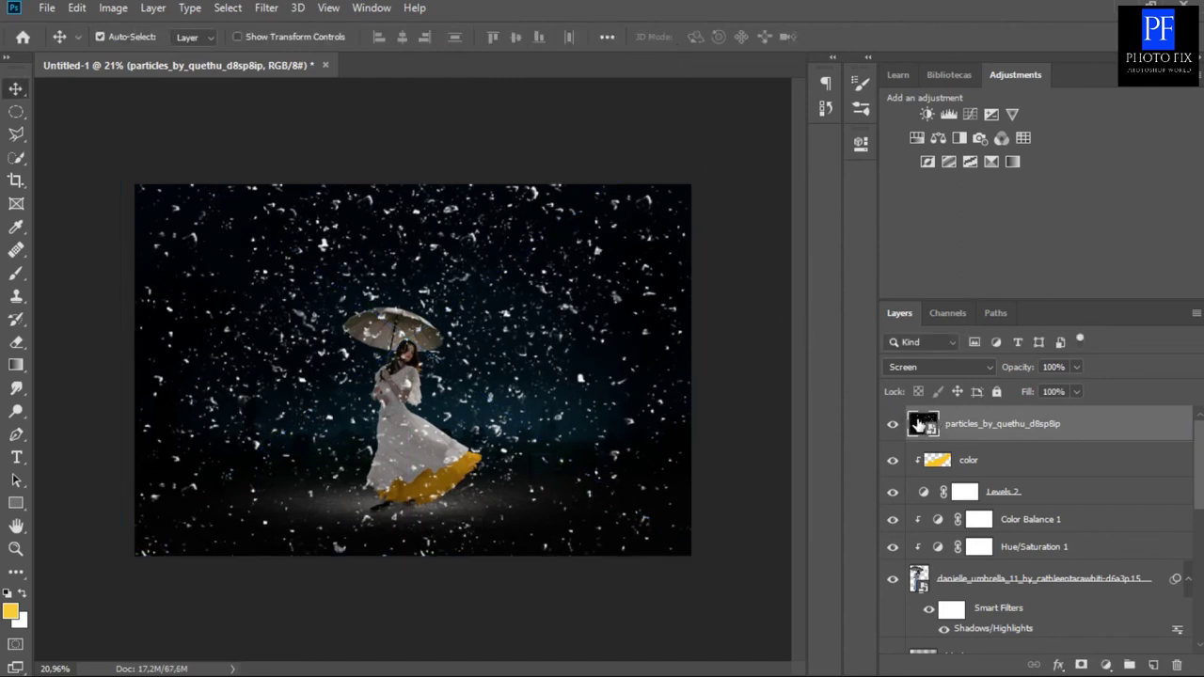
Add an inverted black mask to the particles layer and set up a soft round brush at 105 px.
left_click(1081, 665)
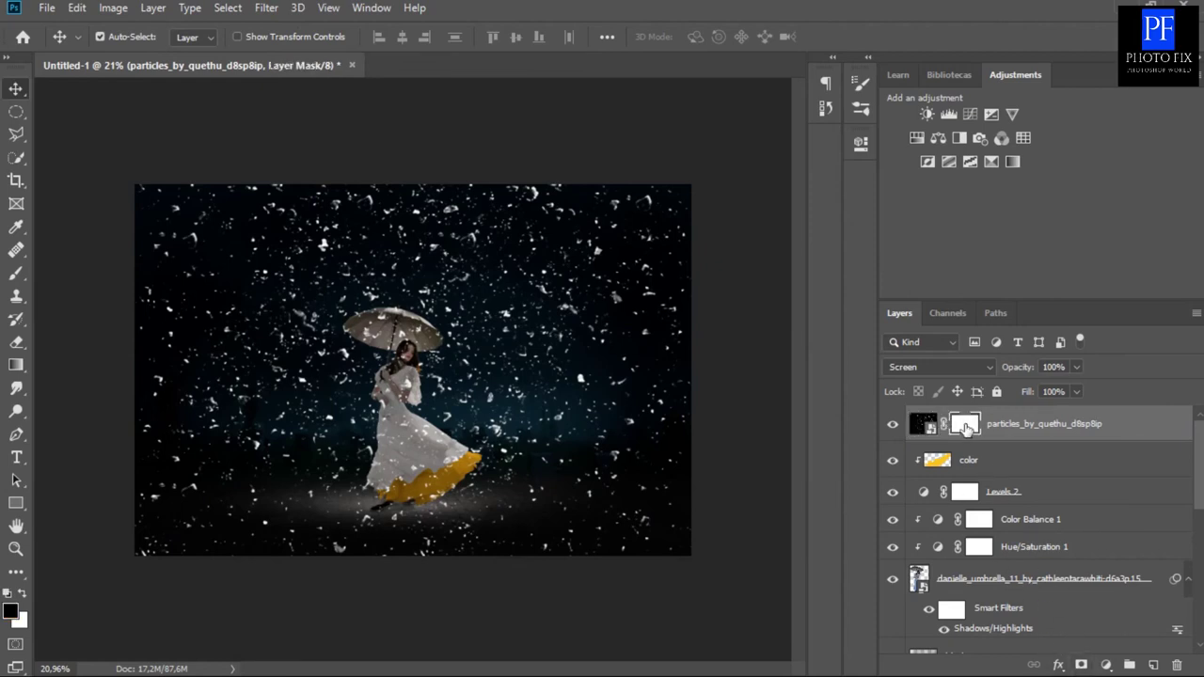
key("ctrl+i")
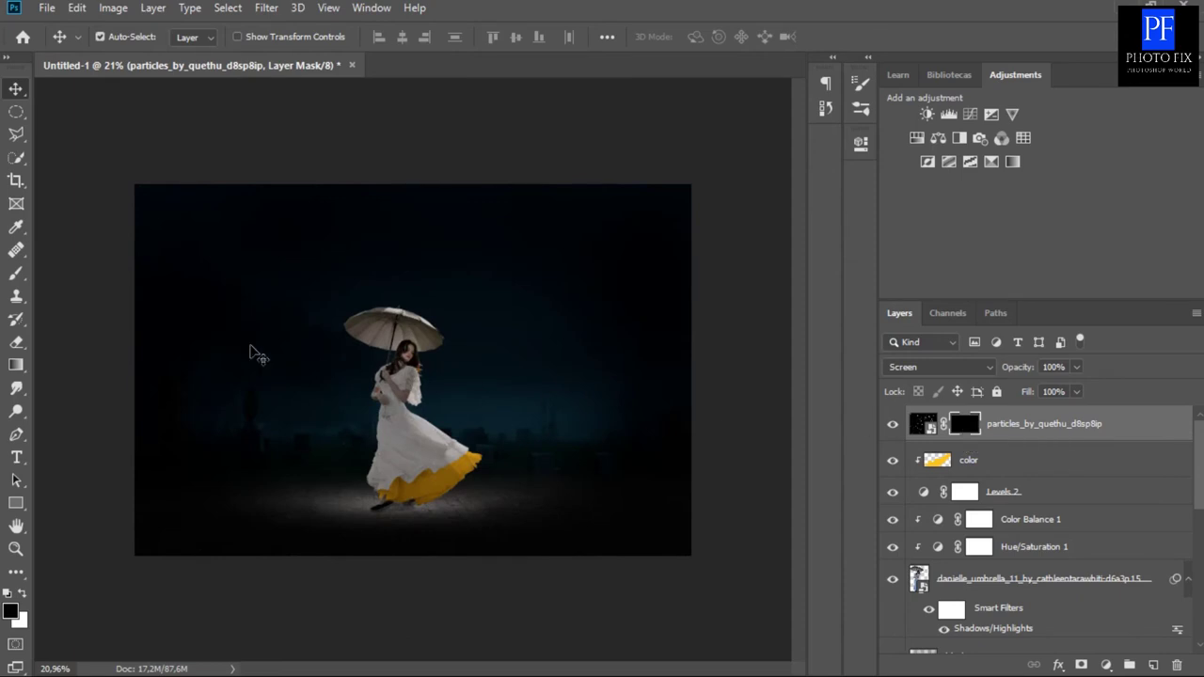
left_click(15, 275)
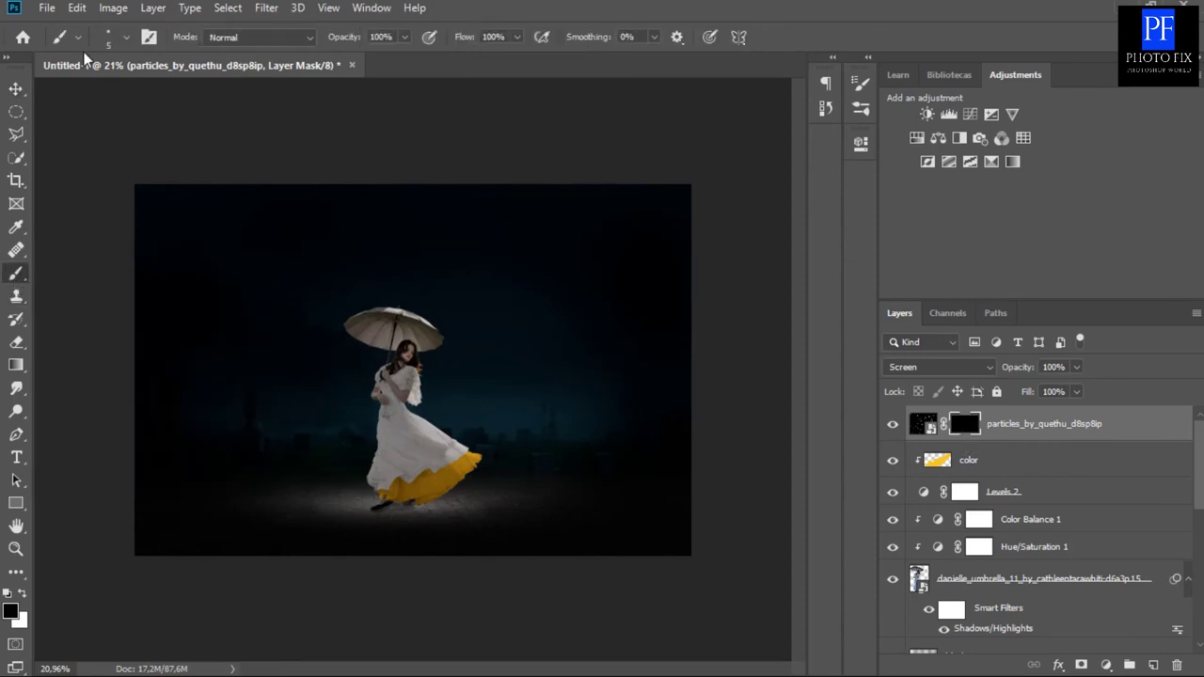
left_click(148, 38)
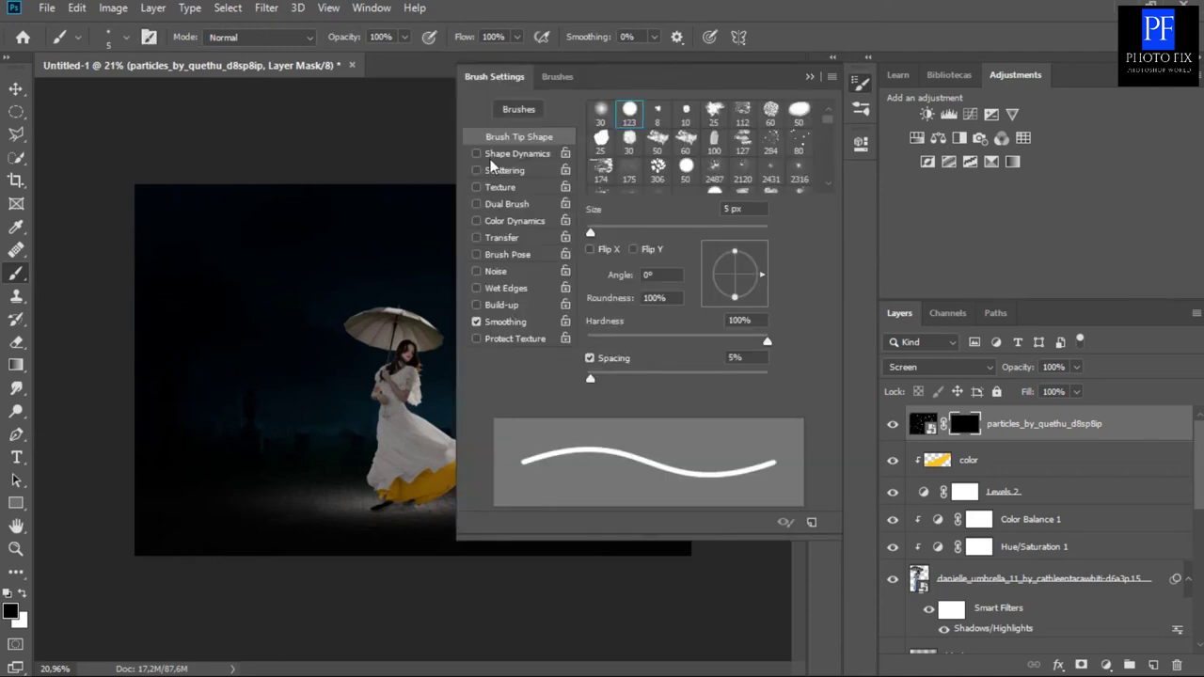
left_click(553, 77)
left_click(510, 200)
left_click(811, 77)
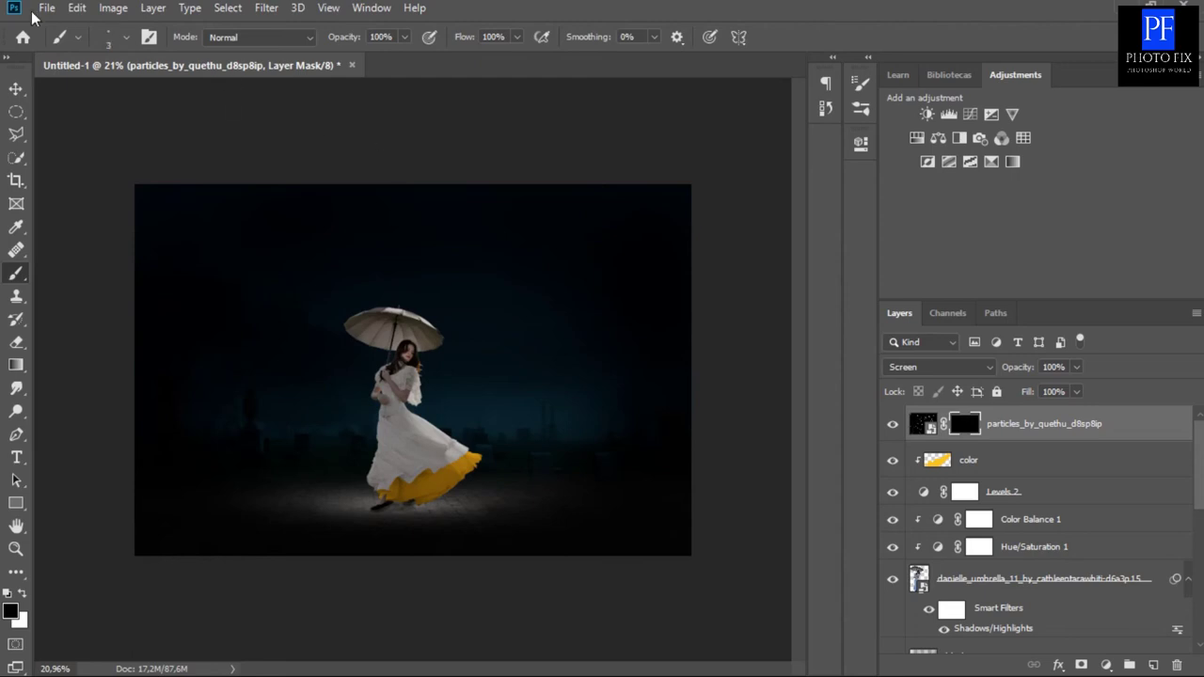
left_click(127, 37)
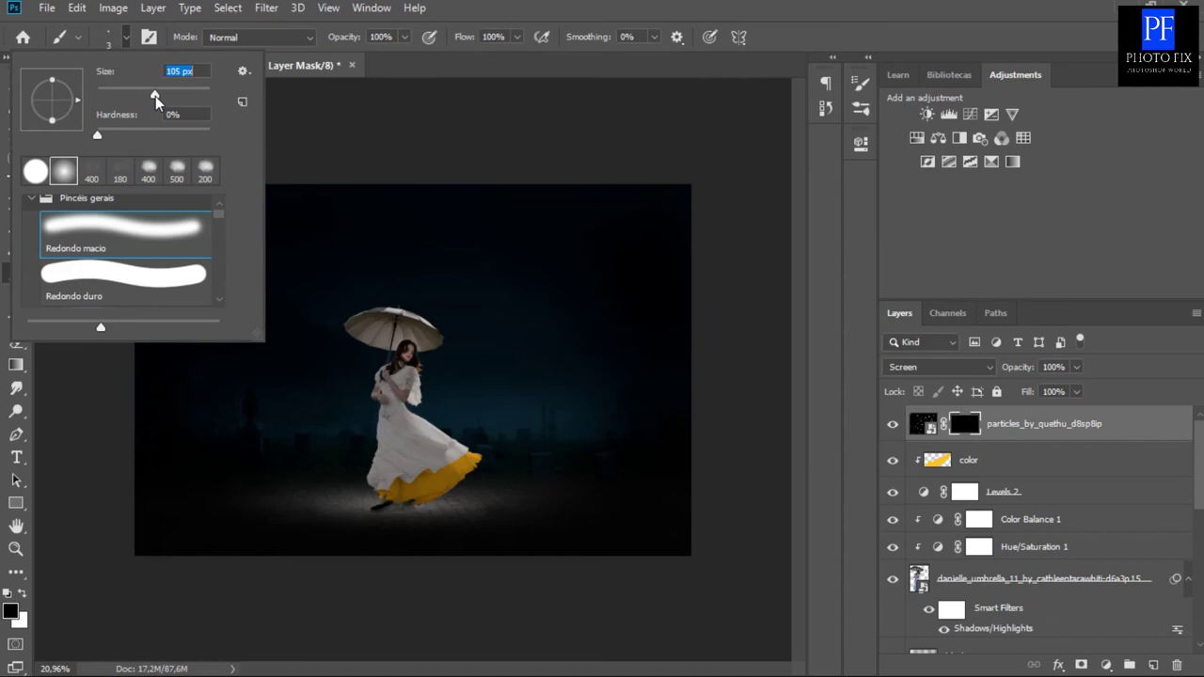
left_click(767, 66)
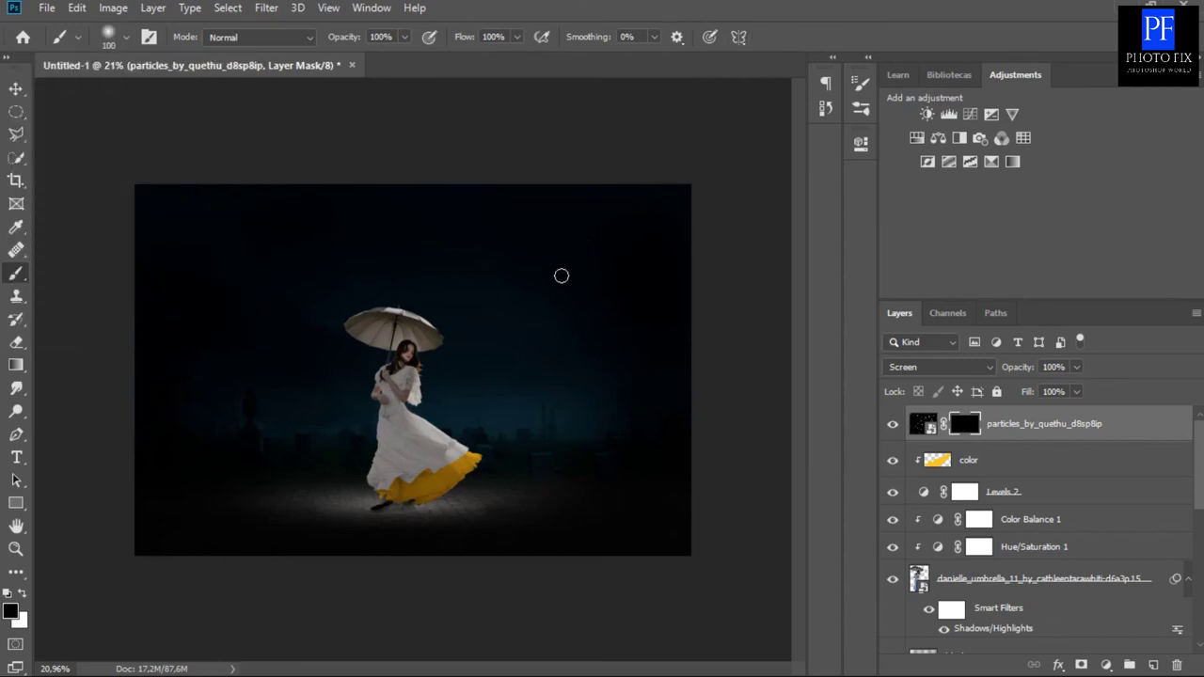
Paint white on the mask with a 200 px brush to reveal particles over the umbrella and beside the woman.
key("bracketright")
scroll(406, 407, "up", 2)
scroll(407, 407, "up", 2)
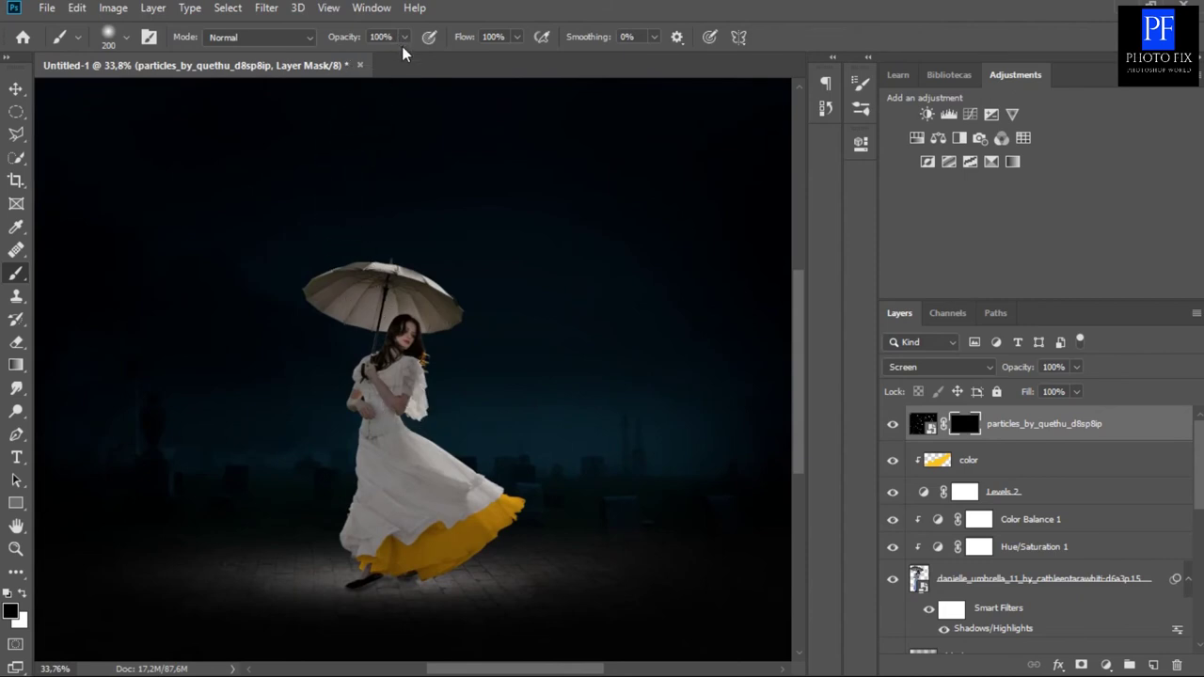
left_click(19, 595)
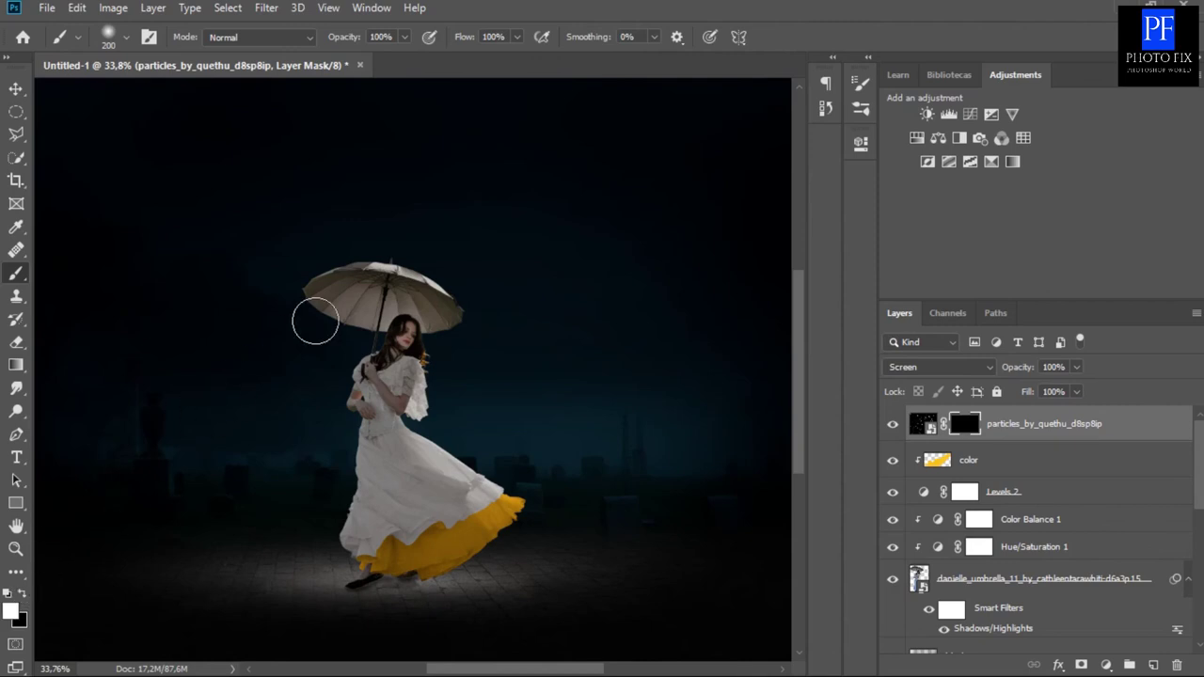
scroll(315, 320, "up", 3)
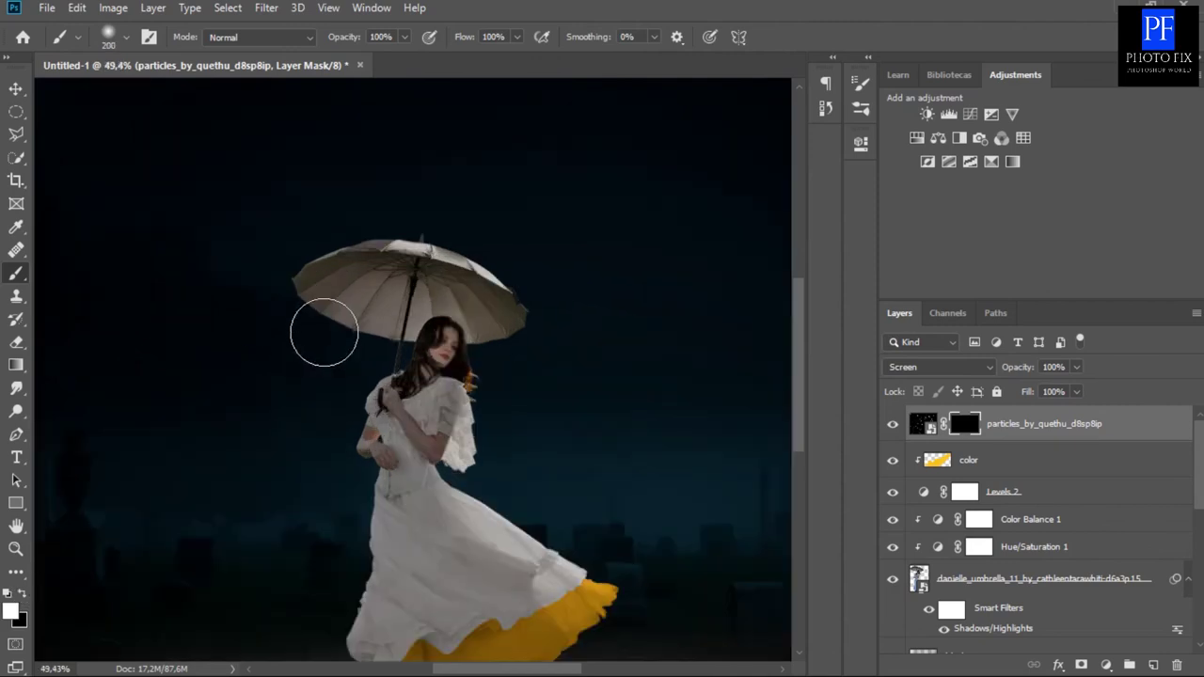
mouse_move(327, 329)
left_mouse_down()
mouse_move(330, 316)
mouse_move(428, 311)
mouse_move(488, 340)
mouse_move(502, 386)
mouse_move(431, 325)
mouse_move(366, 318)
mouse_move(324, 332)
mouse_move(308, 368)
mouse_move(304, 331)
mouse_move(331, 313)
mouse_move(428, 310)
mouse_move(485, 359)
left_mouse_up()
scroll(452, 377, "down", 3)
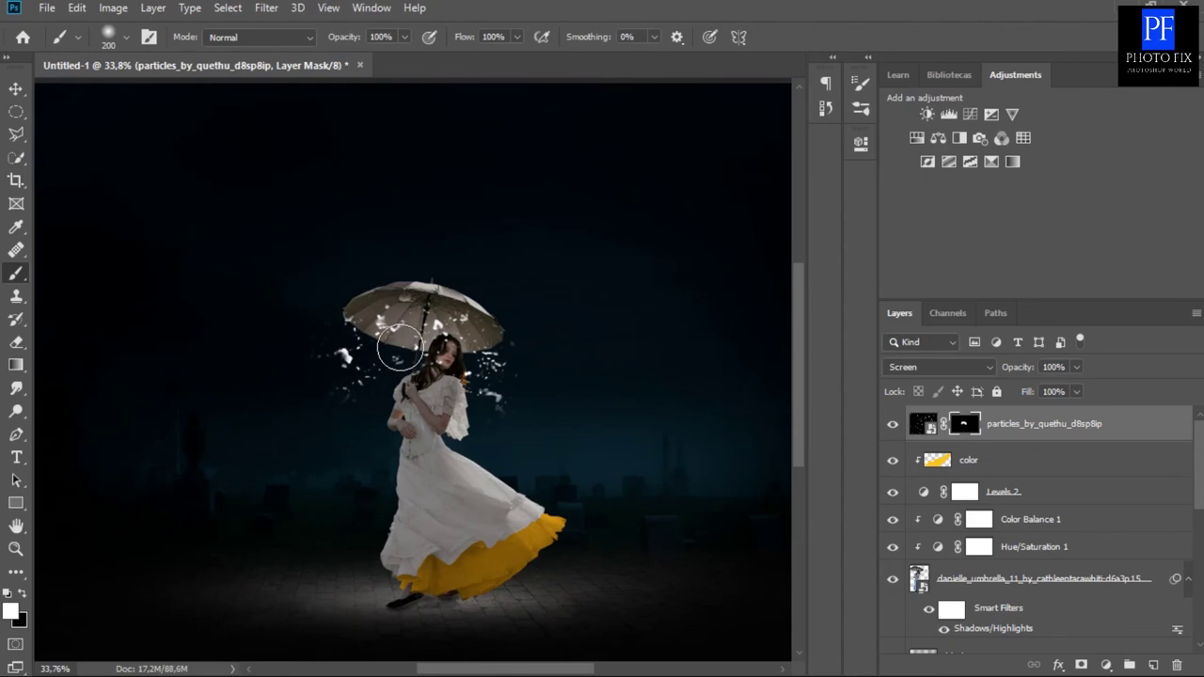
mouse_move(400, 350)
left_mouse_down()
mouse_move(480, 358)
mouse_move(527, 420)
mouse_move(353, 438)
mouse_move(376, 495)
mouse_move(456, 569)
mouse_move(464, 560)
mouse_move(430, 489)
mouse_move(444, 444)
mouse_move(480, 435)
mouse_move(499, 480)
mouse_move(497, 544)
mouse_move(530, 570)
mouse_move(541, 546)
mouse_move(518, 421)
mouse_move(549, 567)
mouse_move(451, 500)
mouse_move(396, 423)
mouse_move(368, 453)
mouse_move(373, 551)
mouse_move(414, 596)
mouse_move(434, 589)
mouse_move(417, 524)
mouse_move(359, 419)
mouse_move(338, 504)
mouse_move(351, 539)
mouse_move(425, 613)
mouse_move(466, 397)
mouse_move(487, 552)
mouse_move(530, 591)
mouse_move(455, 362)
mouse_move(421, 329)
mouse_move(366, 321)
mouse_move(383, 309)
mouse_move(357, 397)
mouse_move(357, 496)
mouse_move(388, 590)
left_mouse_up()
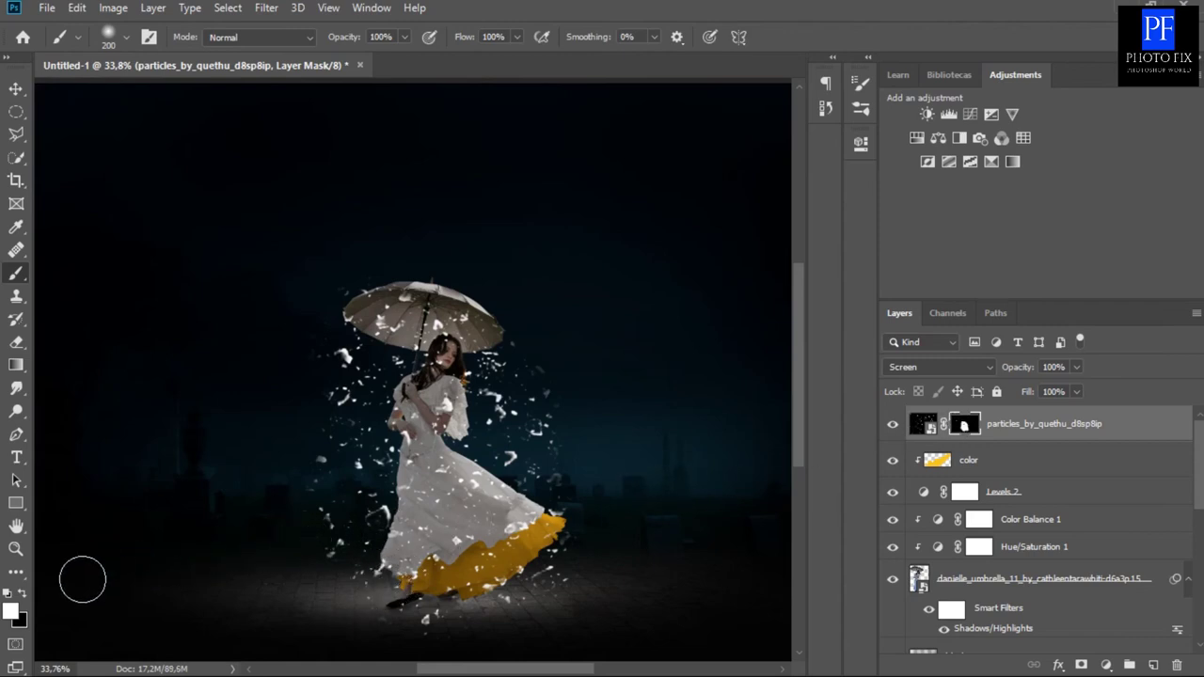
Paint black on the mask, shrinking the brush from 150 to 60 px, to clear particles off the woman.
left_click(22, 596)
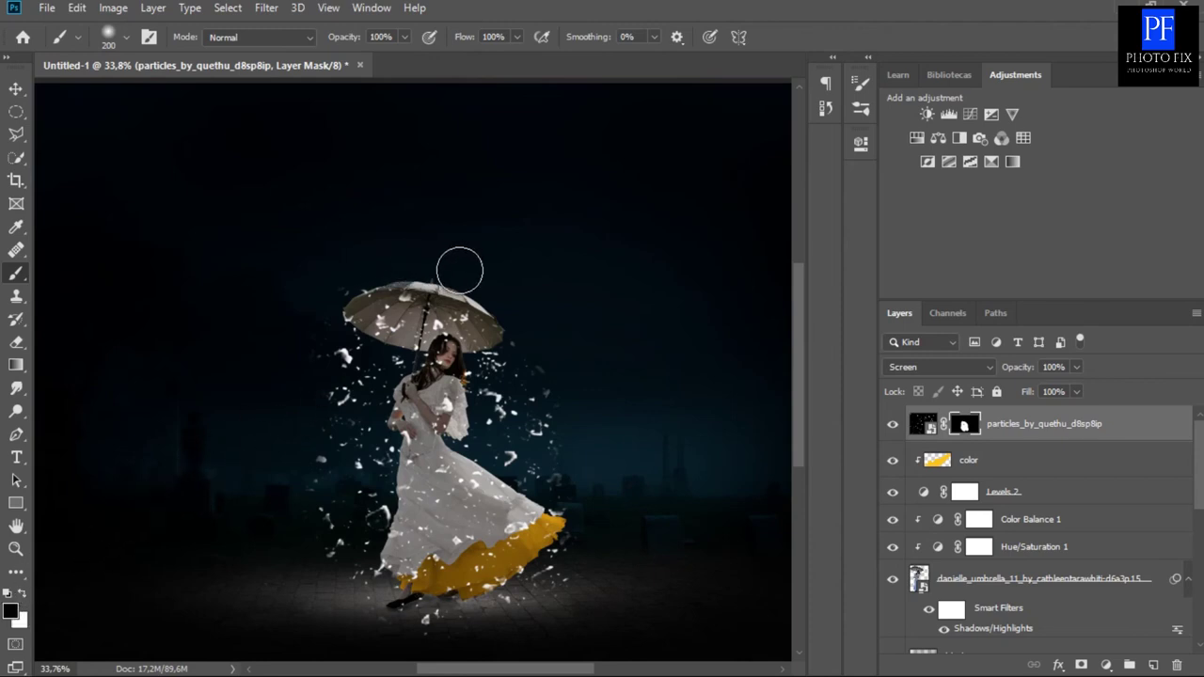
scroll(442, 263, "up", 1)
scroll(433, 260, "up", 1)
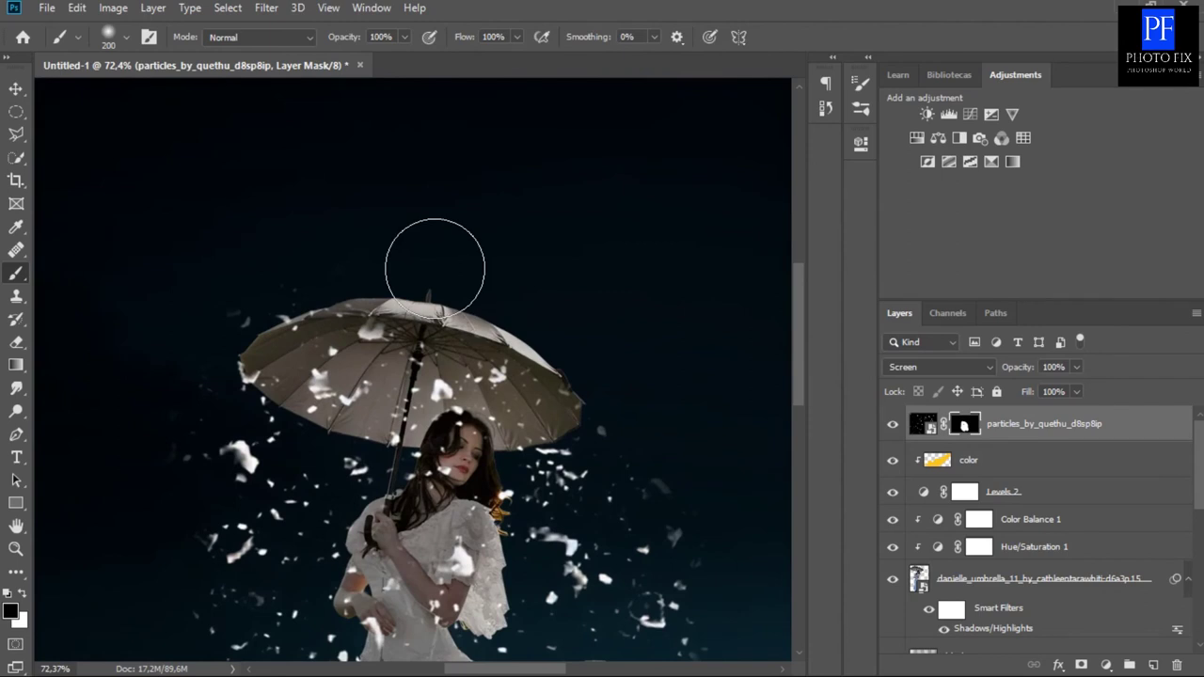
key("bracketright")
key("bracketright")
key("bracketleft")
key("bracketleft")
key("bracketleft")
key("bracketleft")
key("bracketleft")
key("bracketleft")
key("bracketleft")
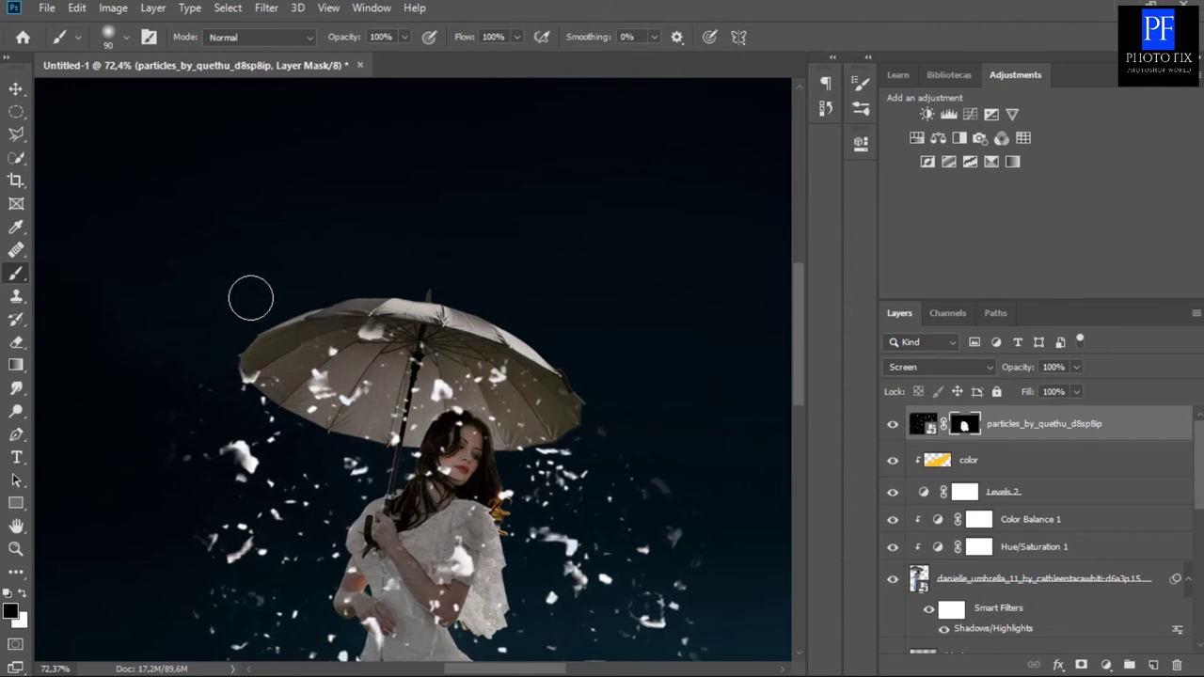
scroll(255, 349, "down", 1)
scroll(261, 347, "down", 1)
scroll(256, 348, "down", 1)
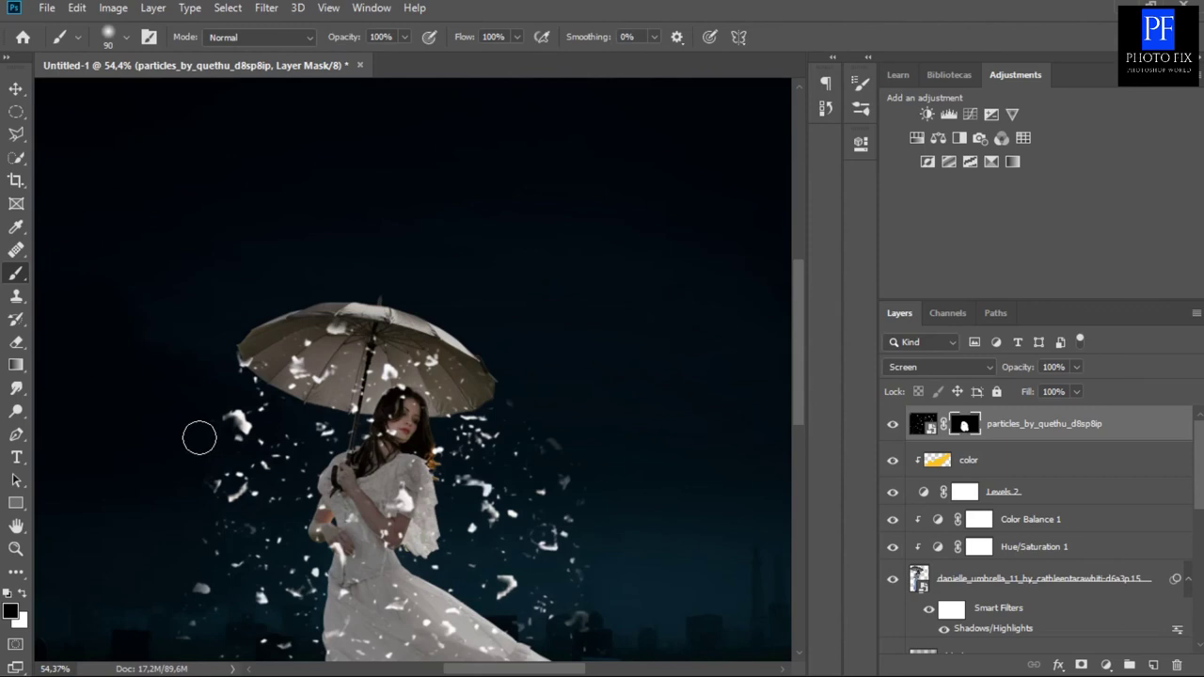
key("bracketleft")
key("bracketleft")
key("bracketleft")
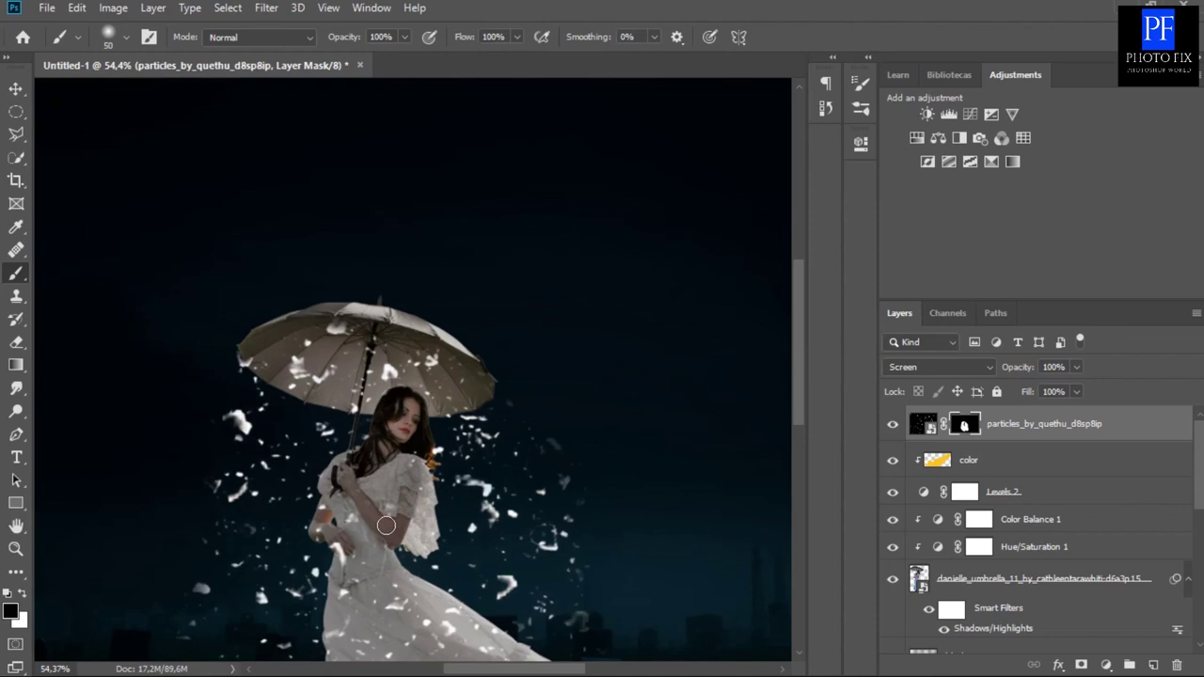
right_click(336, 546)
scroll(336, 541, "down", 2)
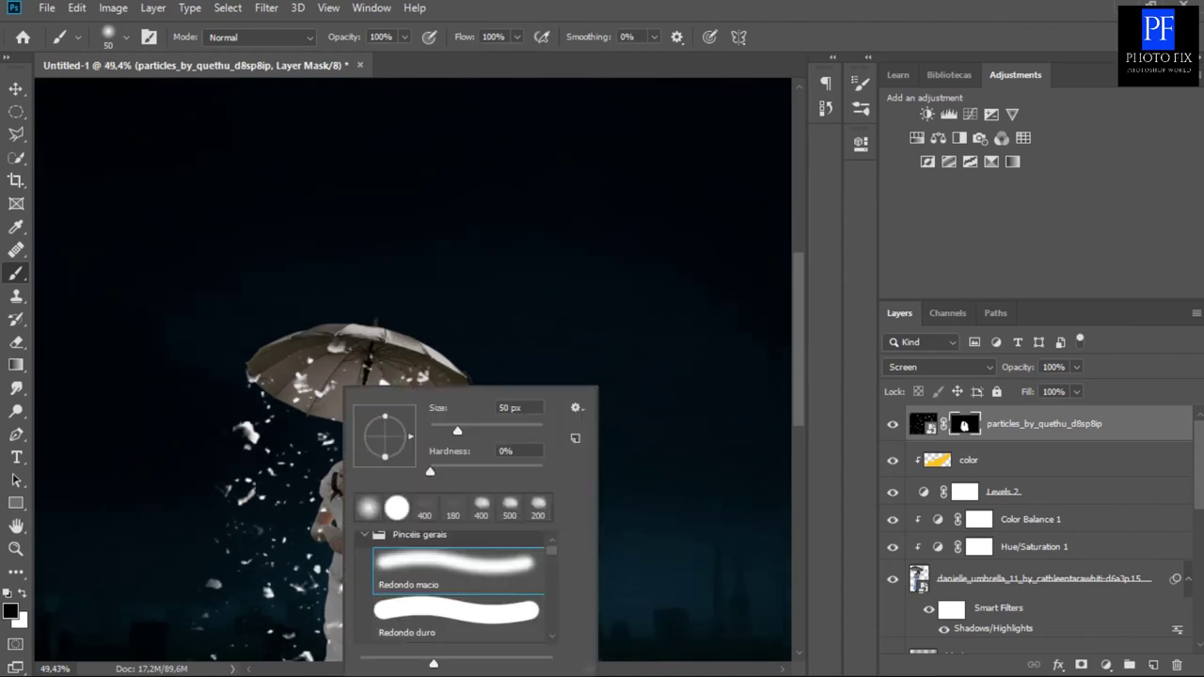
left_click(814, 36)
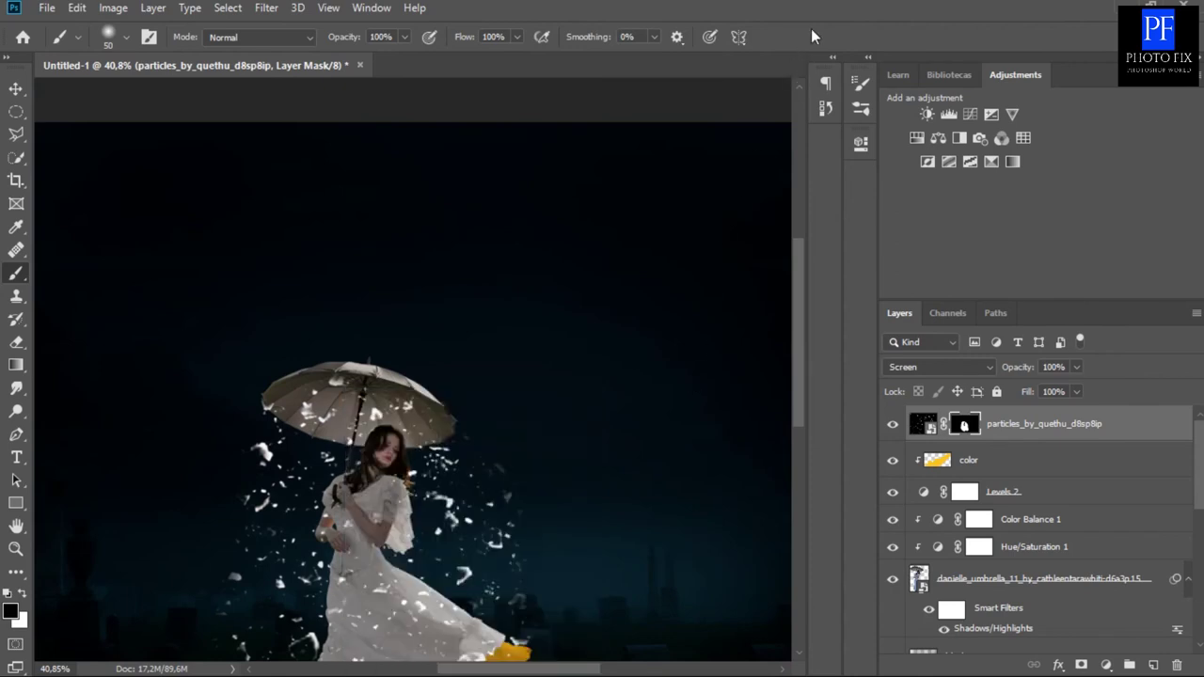
left_click_drag(799, 365, 802, 429)
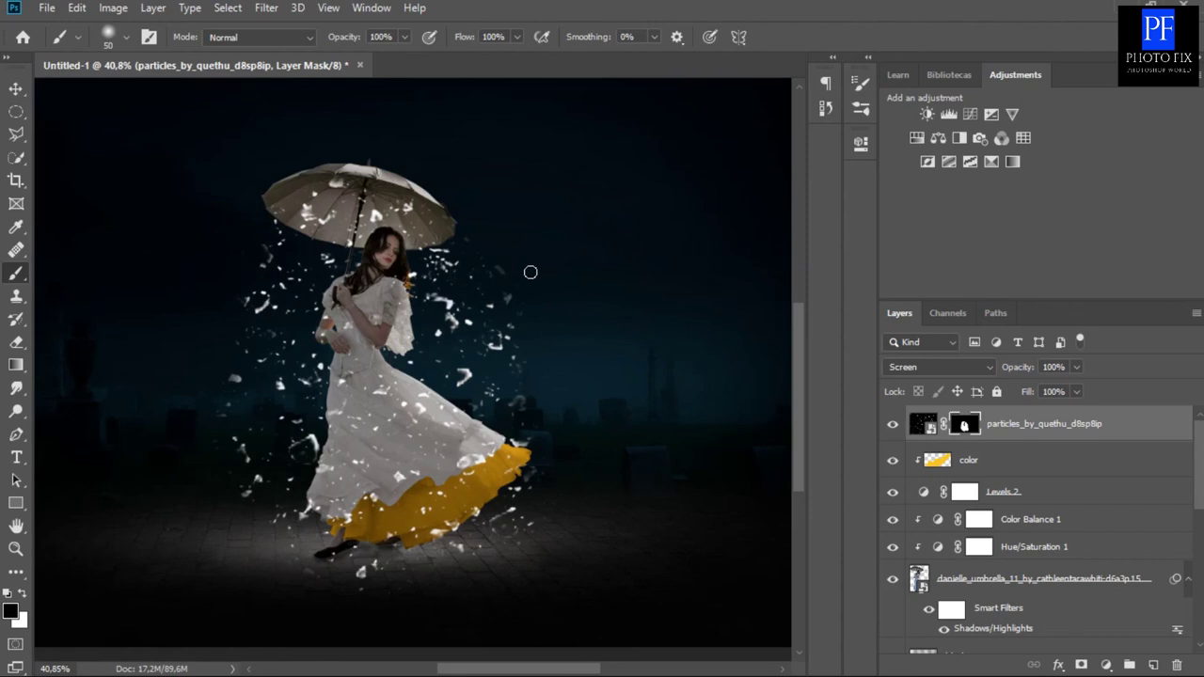
key("bracketright")
key("bracketright")
key("bracketright")
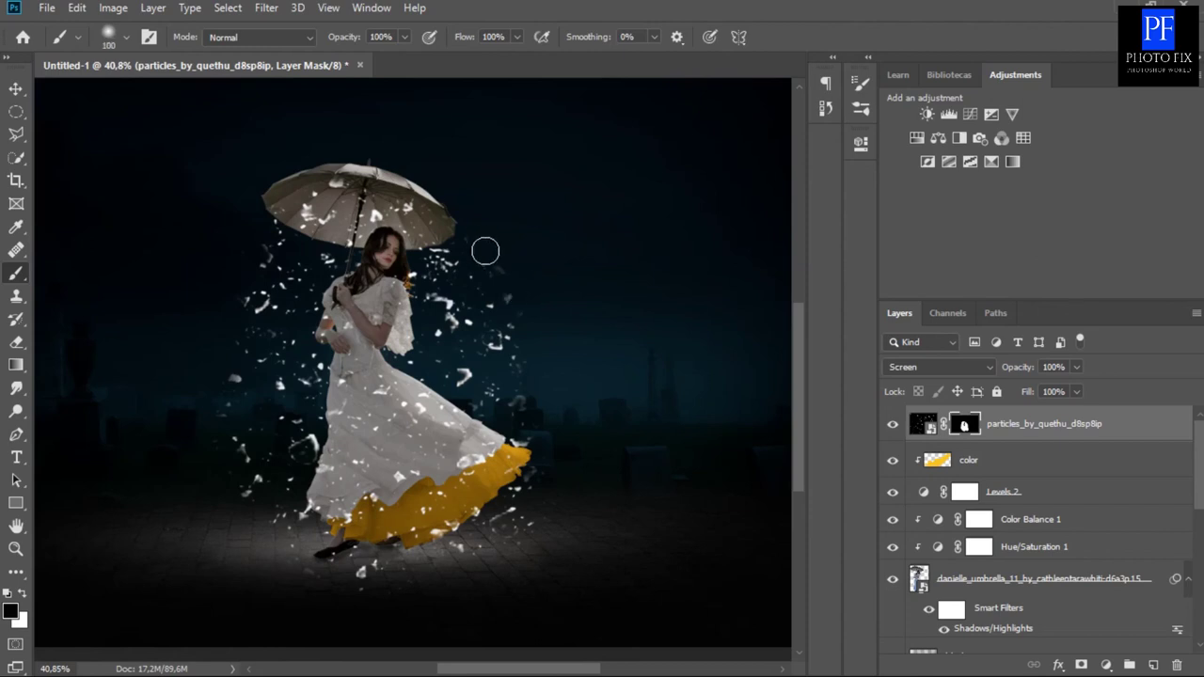
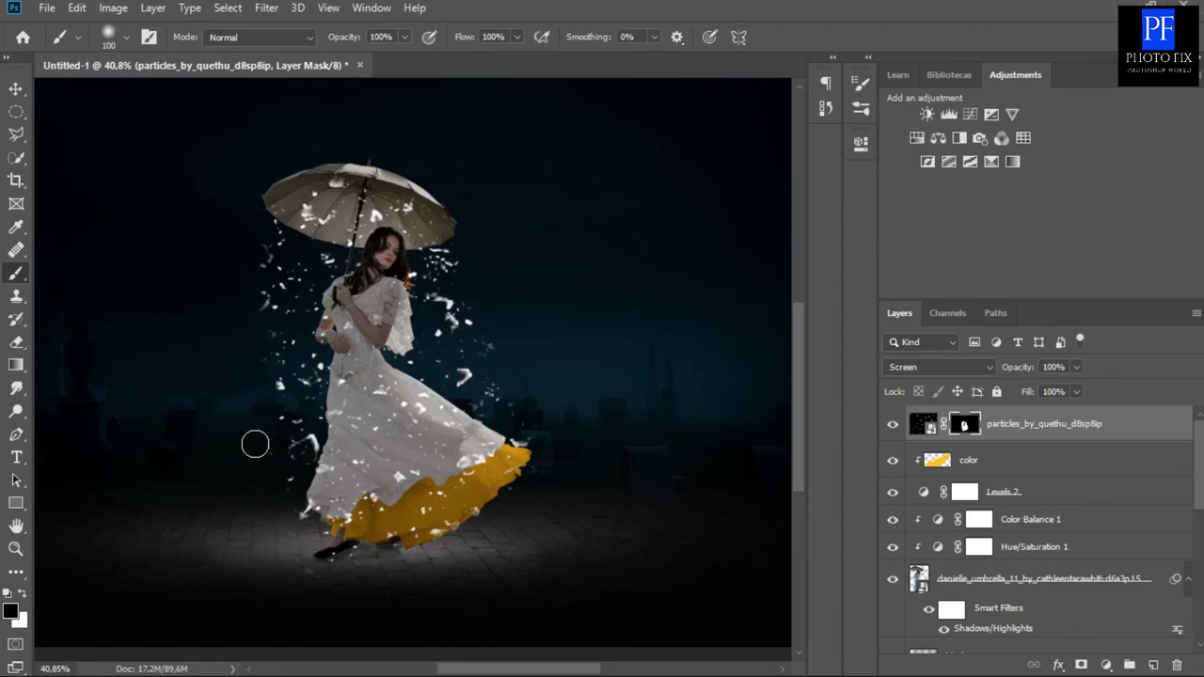
Resize the particles-mask brush smaller, then slightly larger, and return to the Move tool.
key("bracketleft")
key("bracketleft")
key("bracketleft")
key("bracketleft")
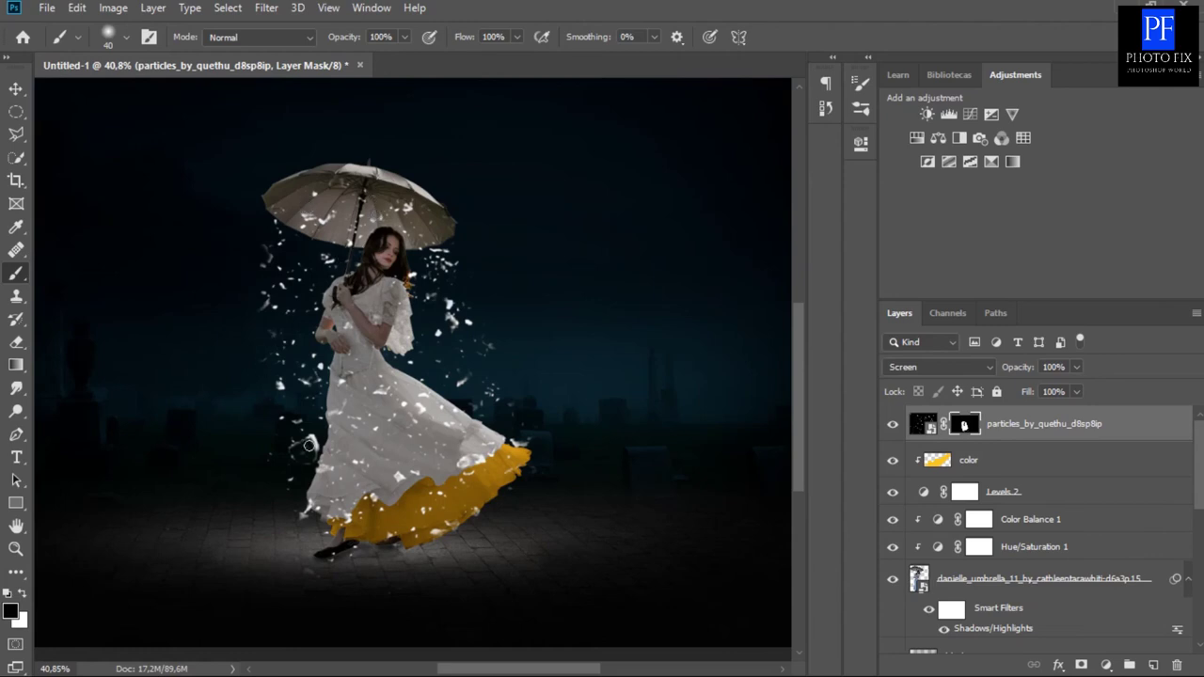
key("bracketright")
key("bracketright")
key("bracketright")
key("bracketright")
left_click(15, 90)
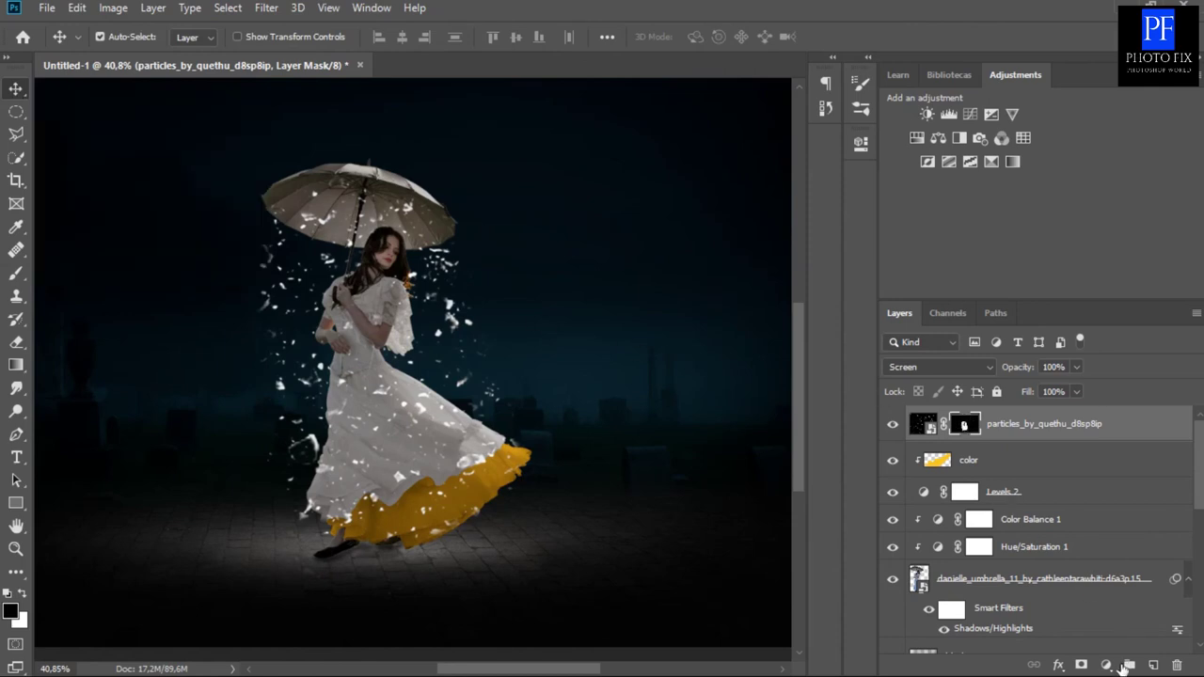
Add a Curves adjustment layer and pull its black and white input points inward.
left_click(1108, 666)
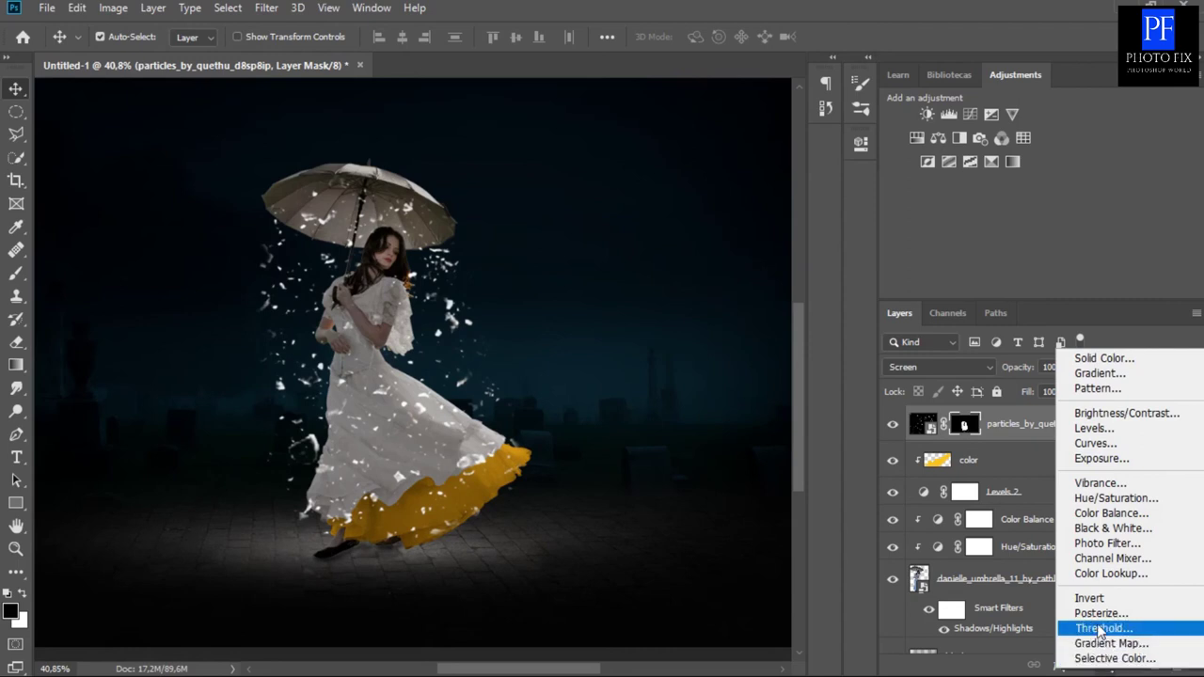
left_click(1115, 443)
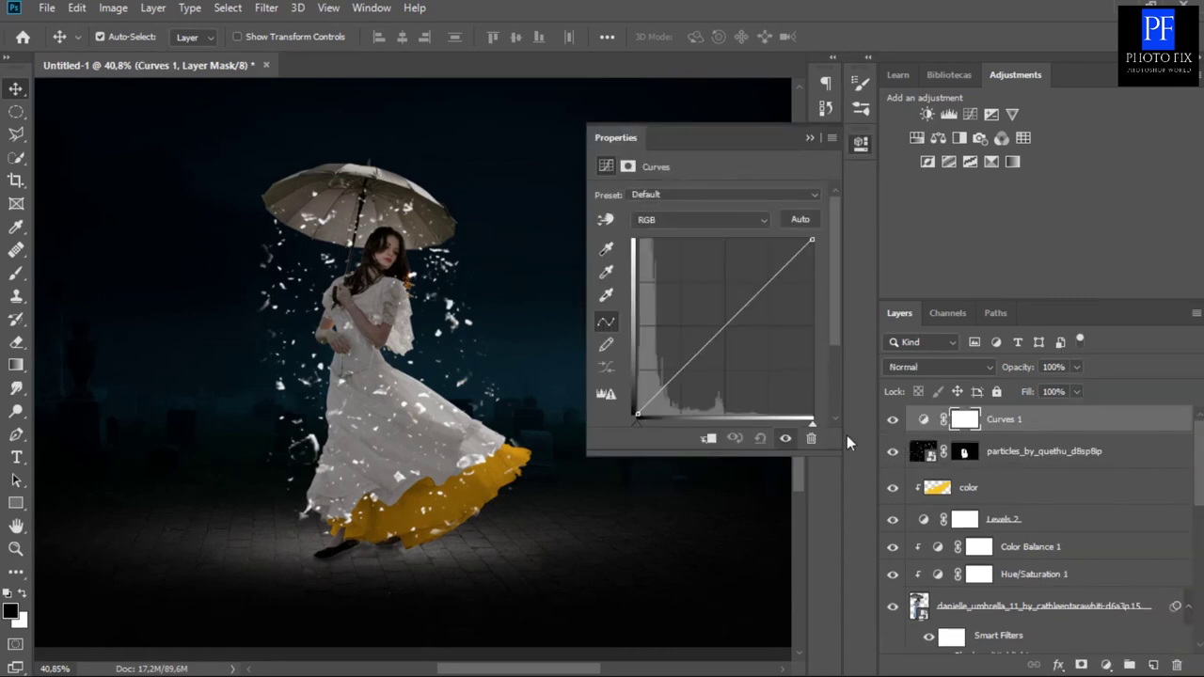
mouse_move(839, 333)
left_mouse_down()
mouse_move(845, 361)
mouse_move(815, 384)
left_mouse_up()
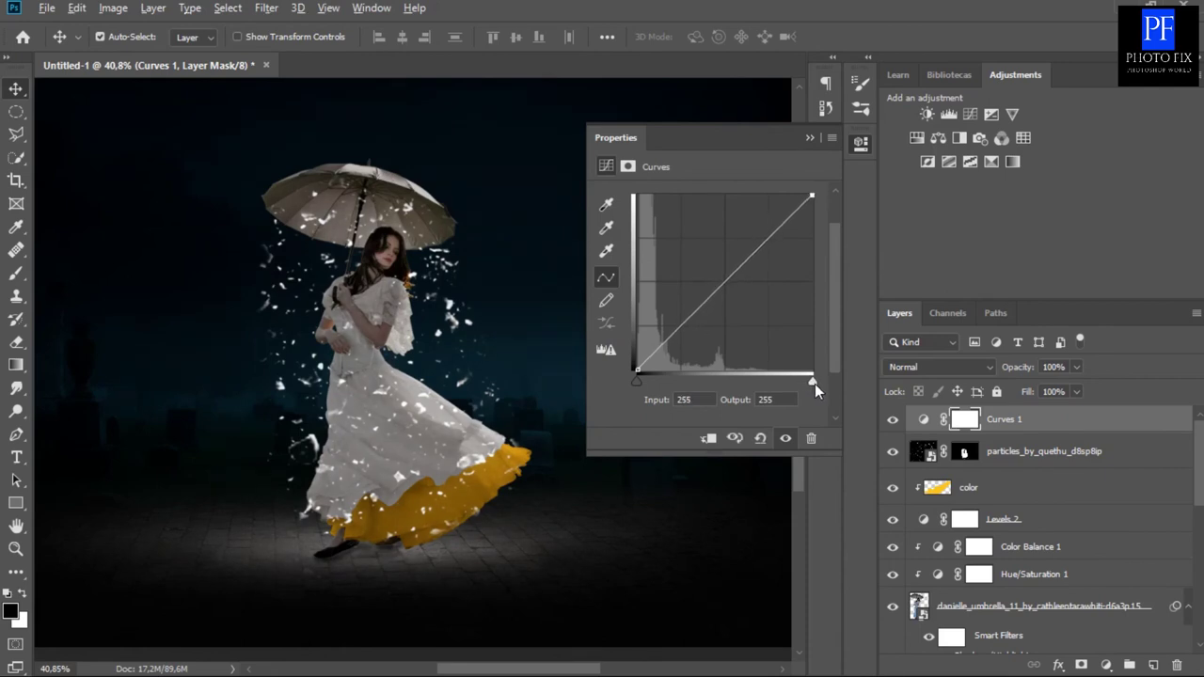
left_click_drag(813, 383, 793, 384)
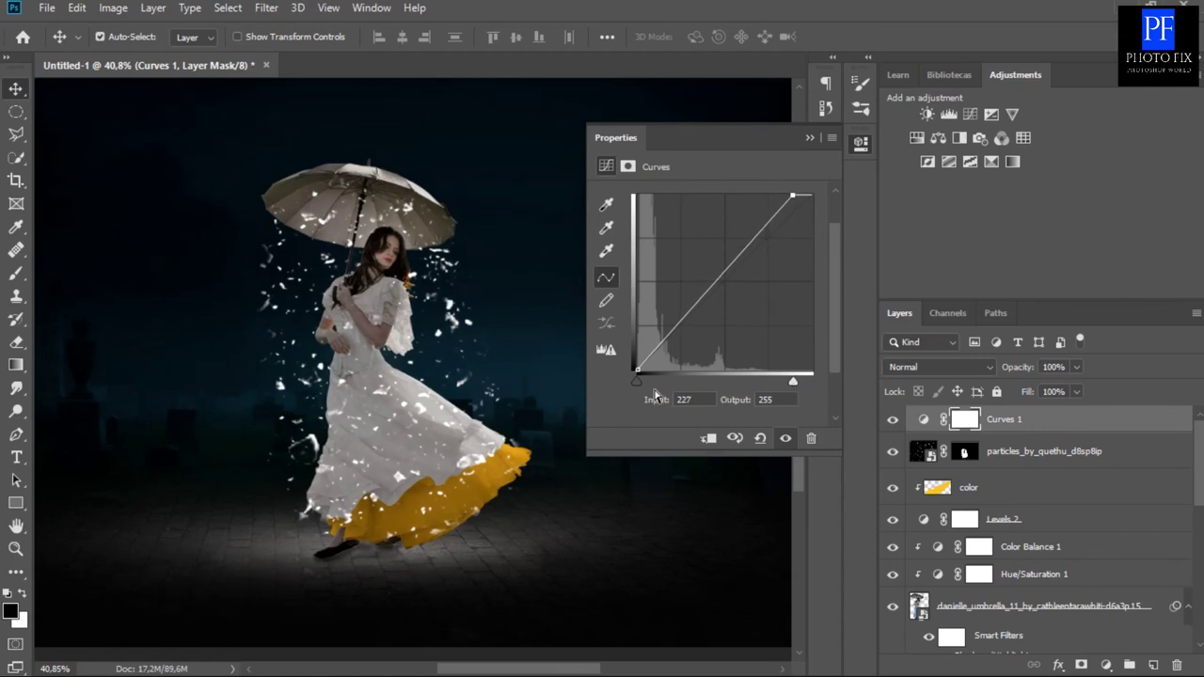
left_click_drag(635, 384, 643, 384)
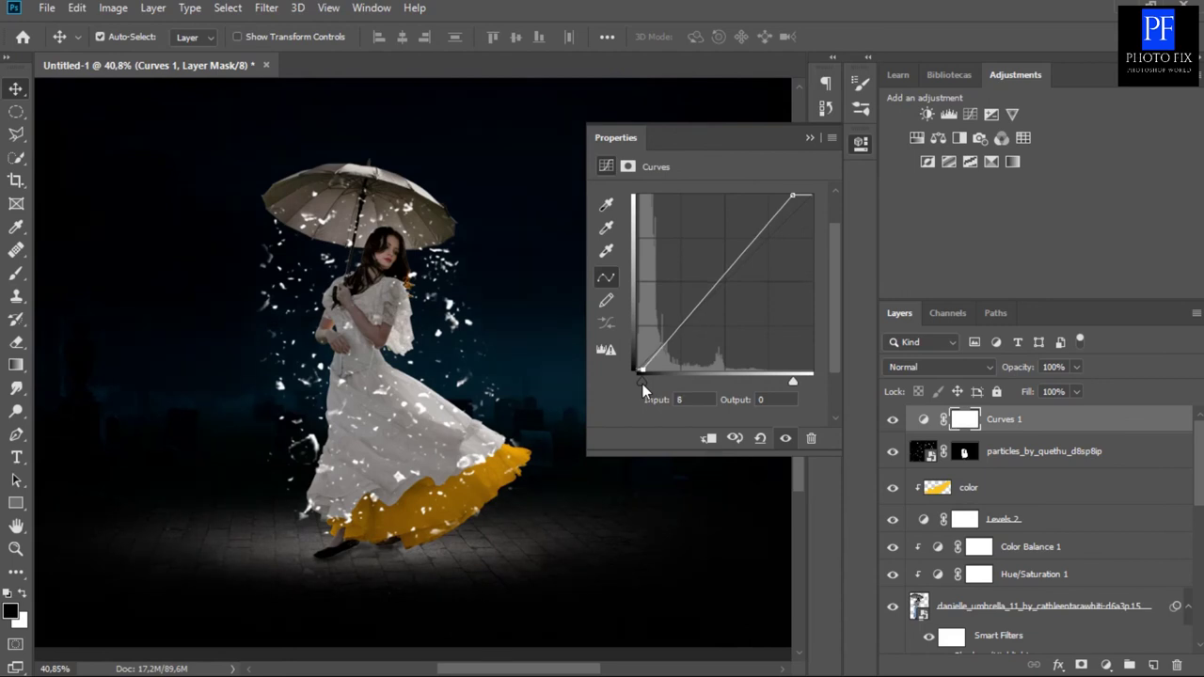
Add a slightly darker midtone point and fine-tune the curve to black 5, white input 223.
left_click(711, 293)
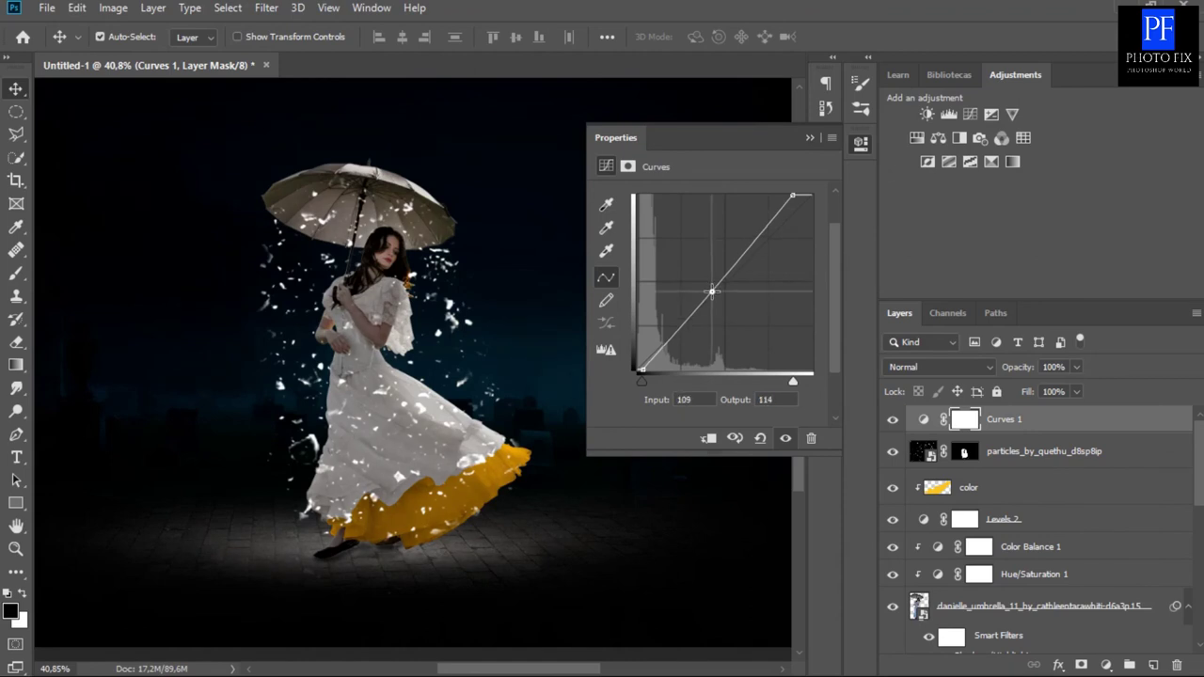
left_click_drag(714, 293, 715, 294)
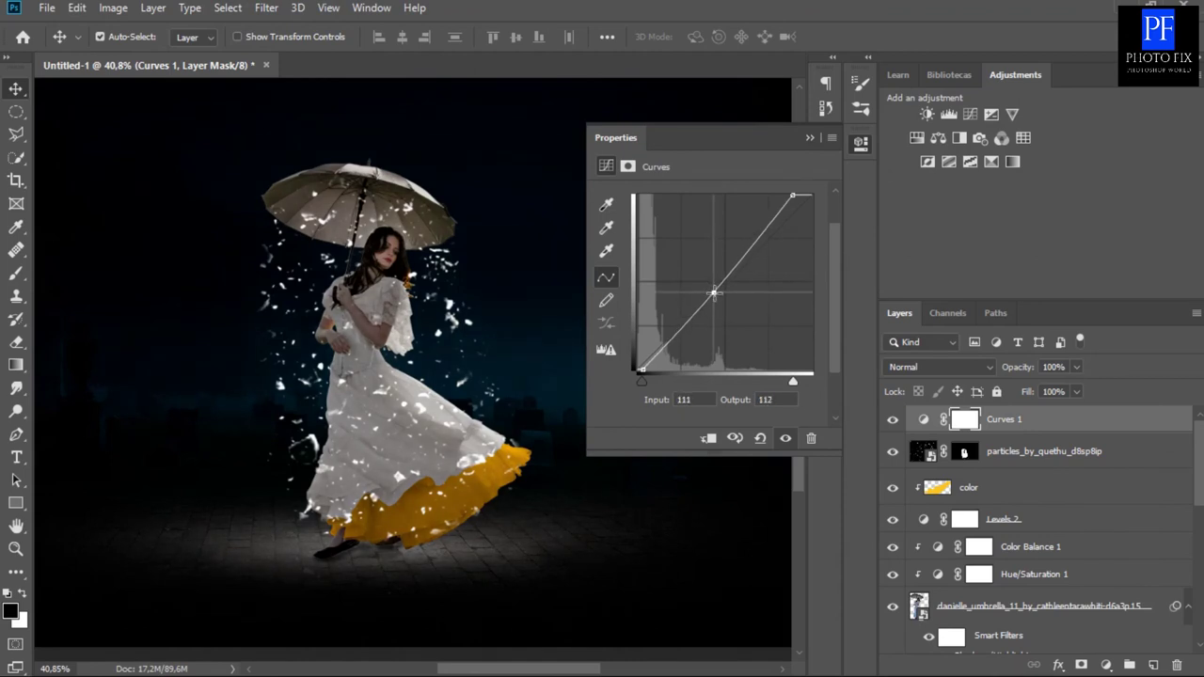
left_click(645, 384)
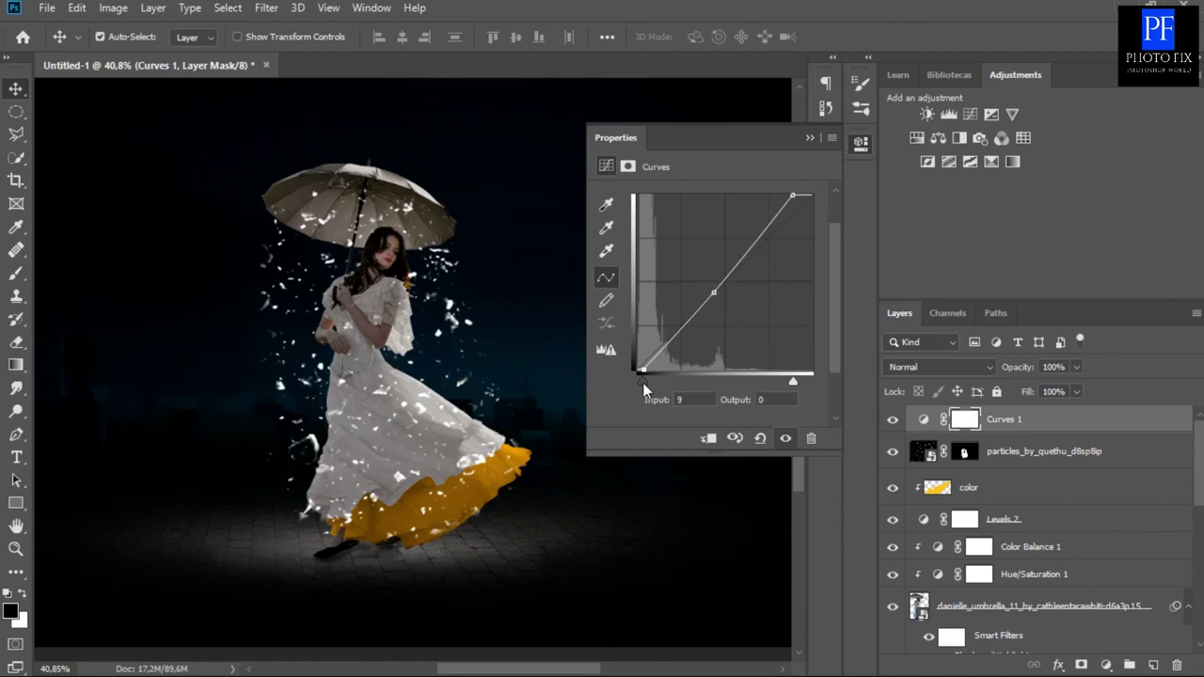
left_click_drag(642, 383, 640, 383)
left_click_drag(811, 376, 791, 383)
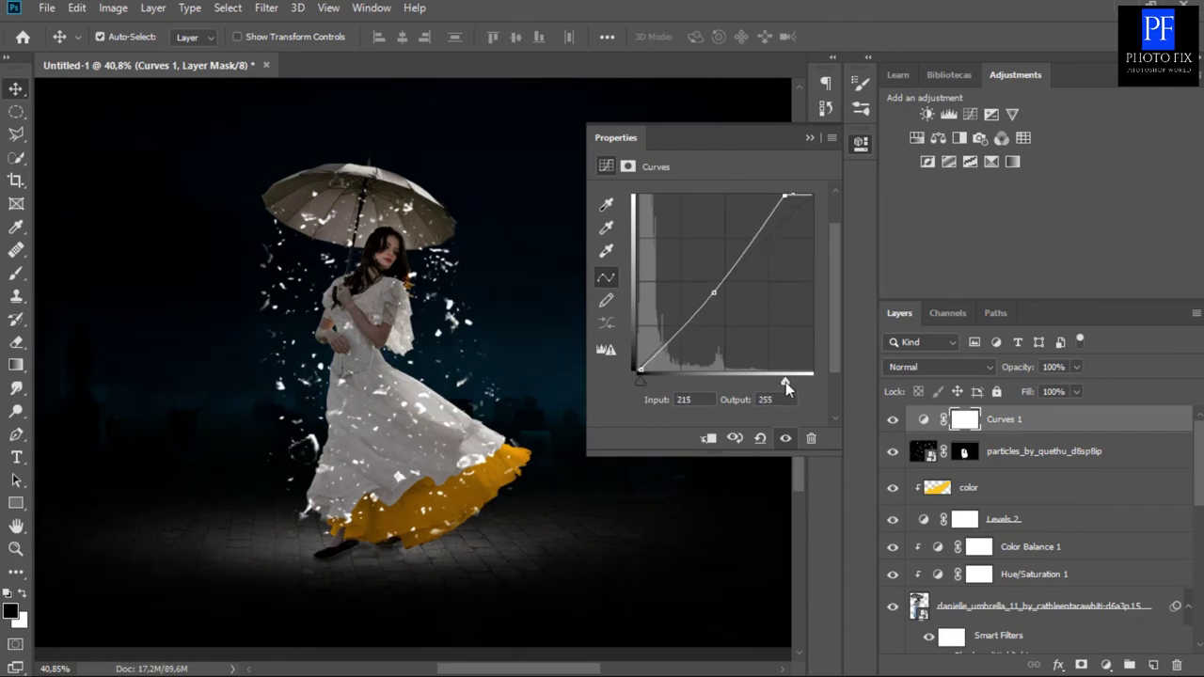
left_click_drag(790, 384, 791, 384)
left_click(809, 138)
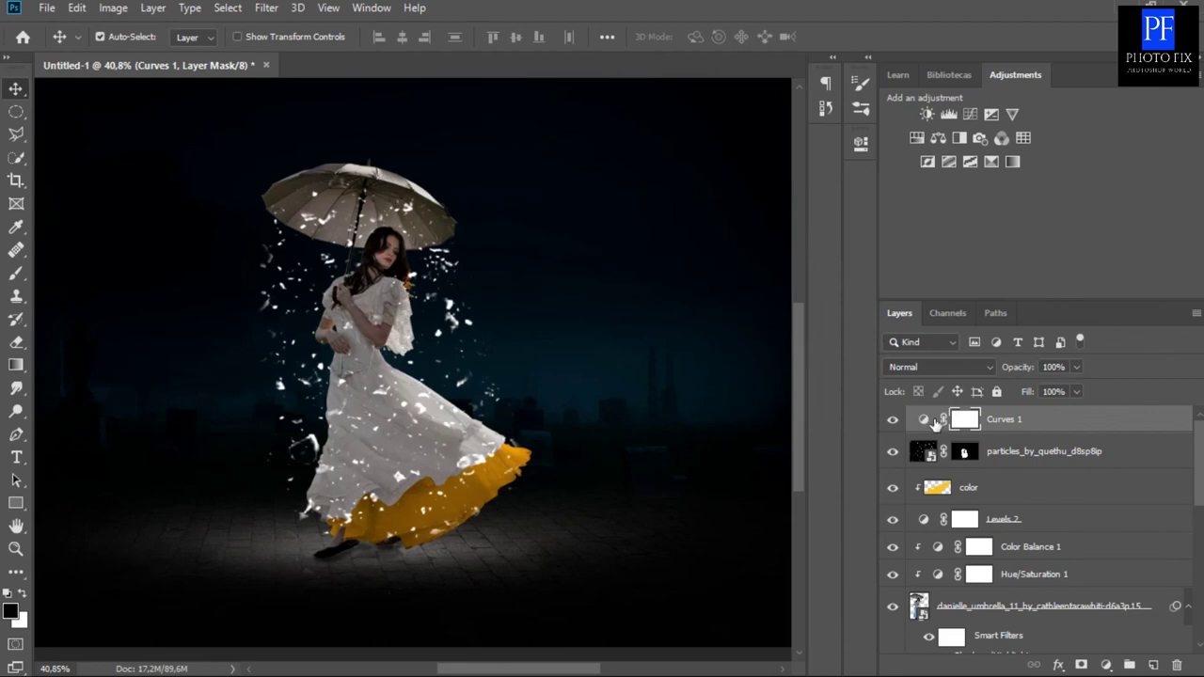
Fit the image on screen and add a Gradient Map with the black-to-white preset.
key("ctrl+0")
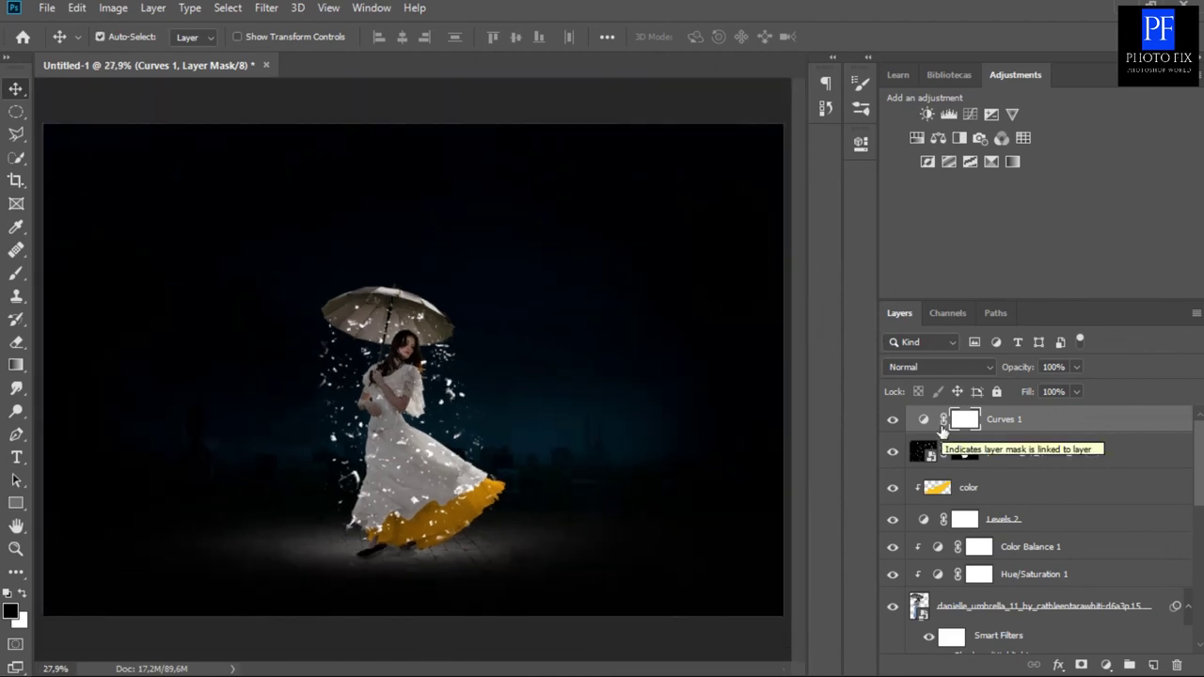
left_click(1002, 428)
left_click(1106, 665)
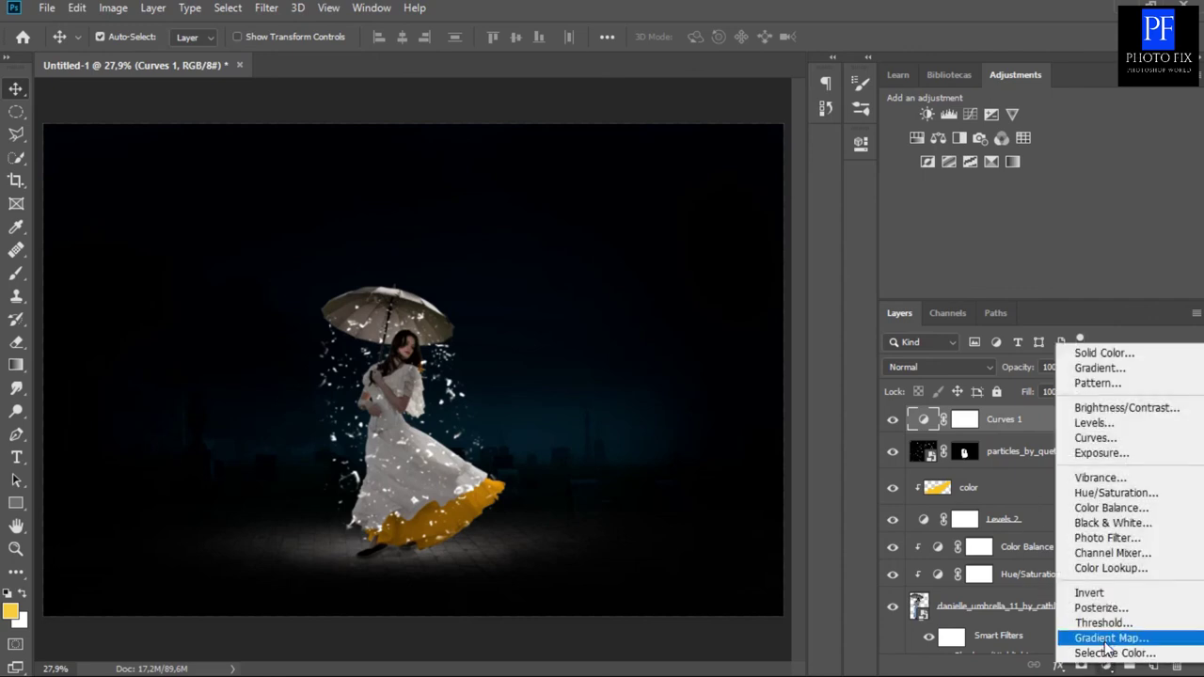
left_click(1108, 639)
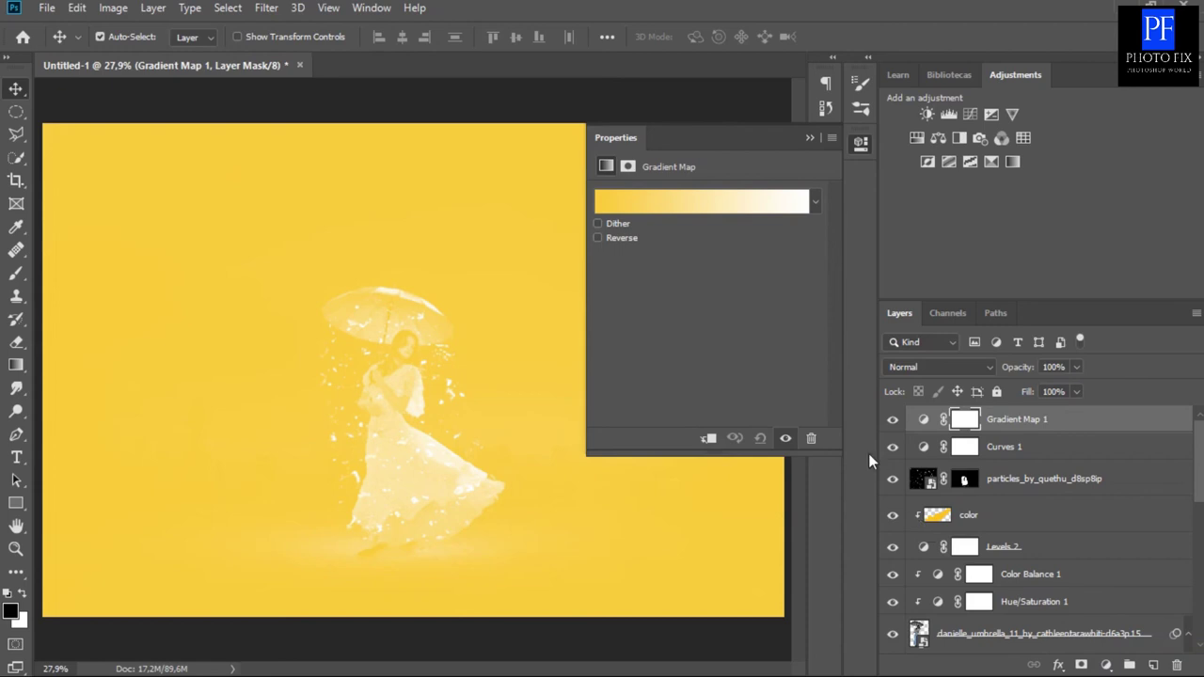
left_click(818, 204)
left_click(676, 248)
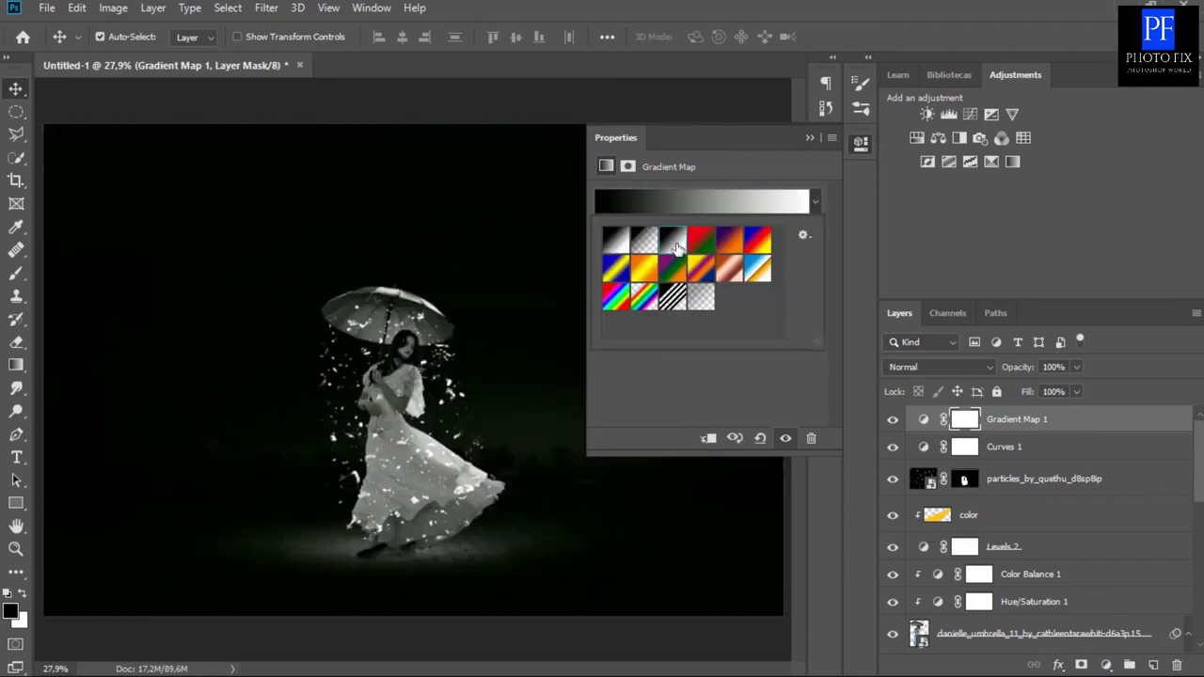
left_click(816, 203)
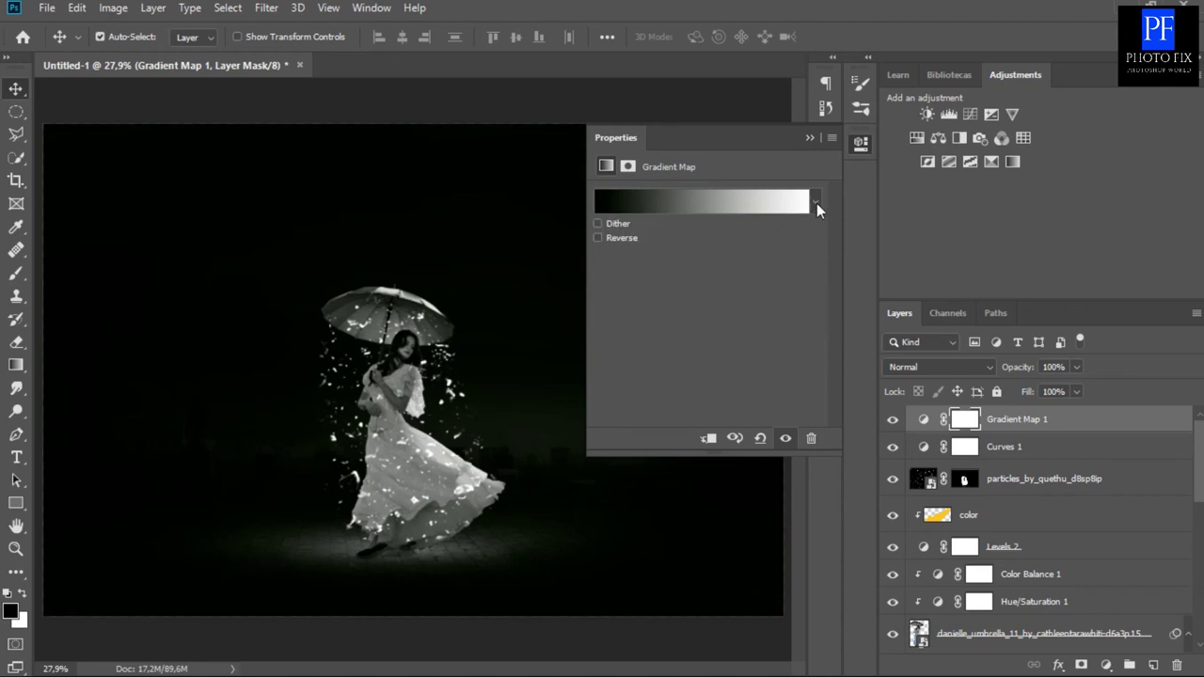
left_click(810, 137)
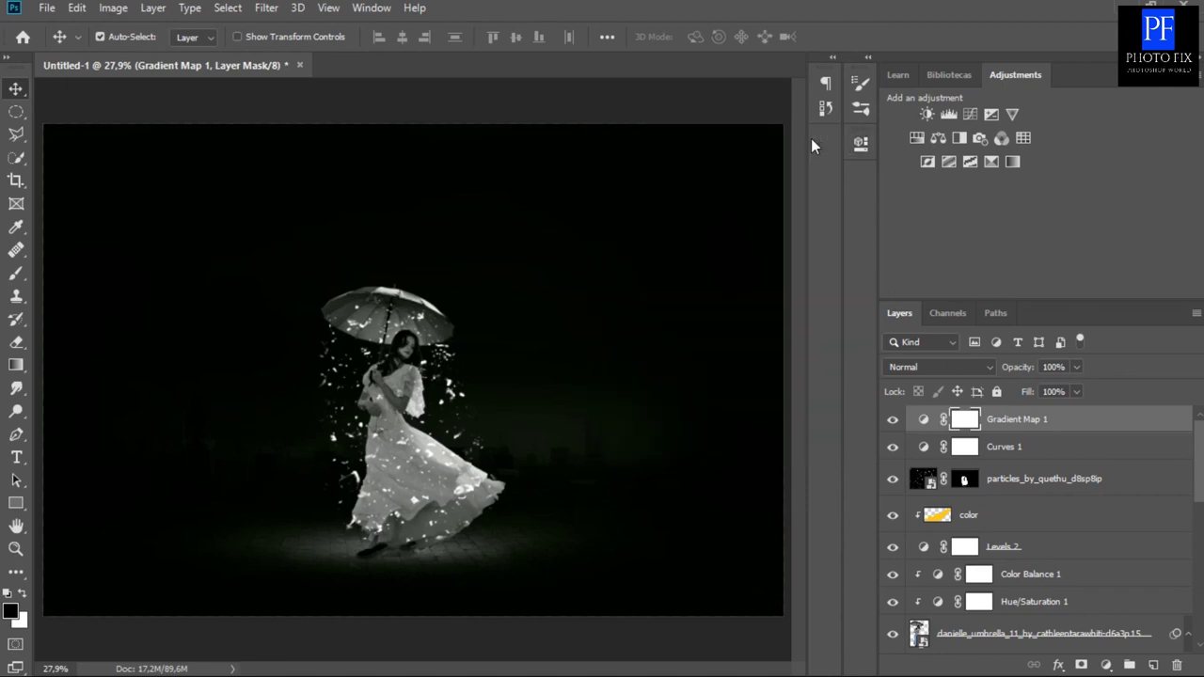
Blend the Gradient Map layer as Linear Light at 5% opacity.
left_click(961, 369)
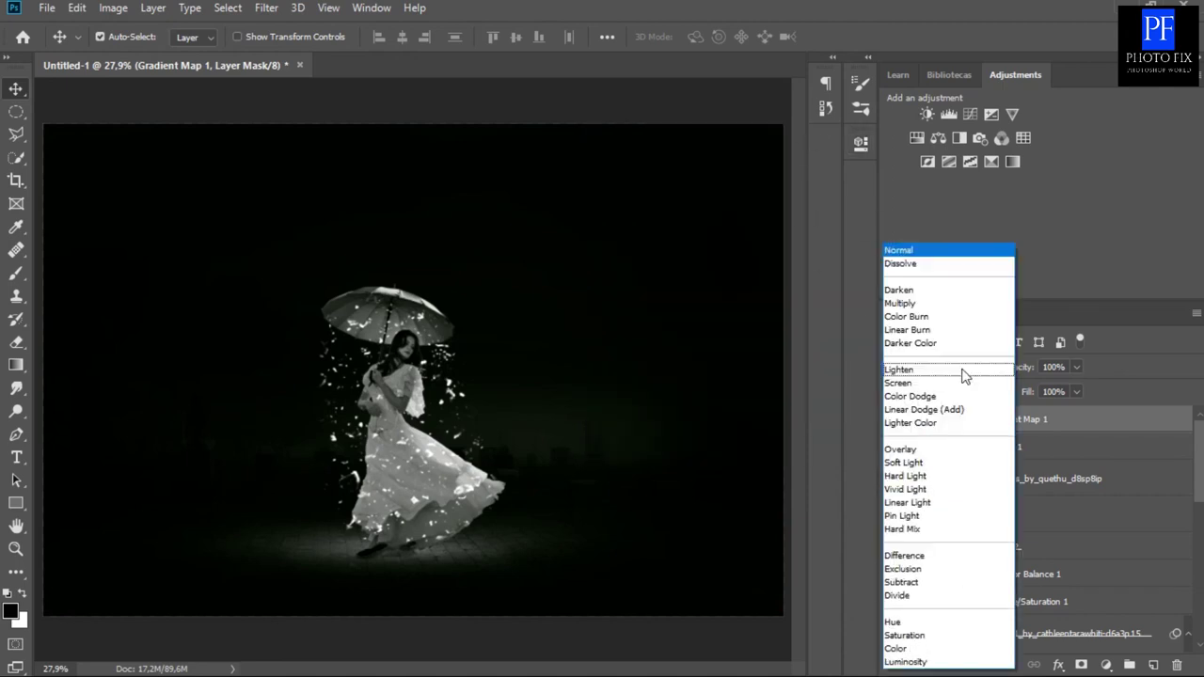
left_click(925, 504)
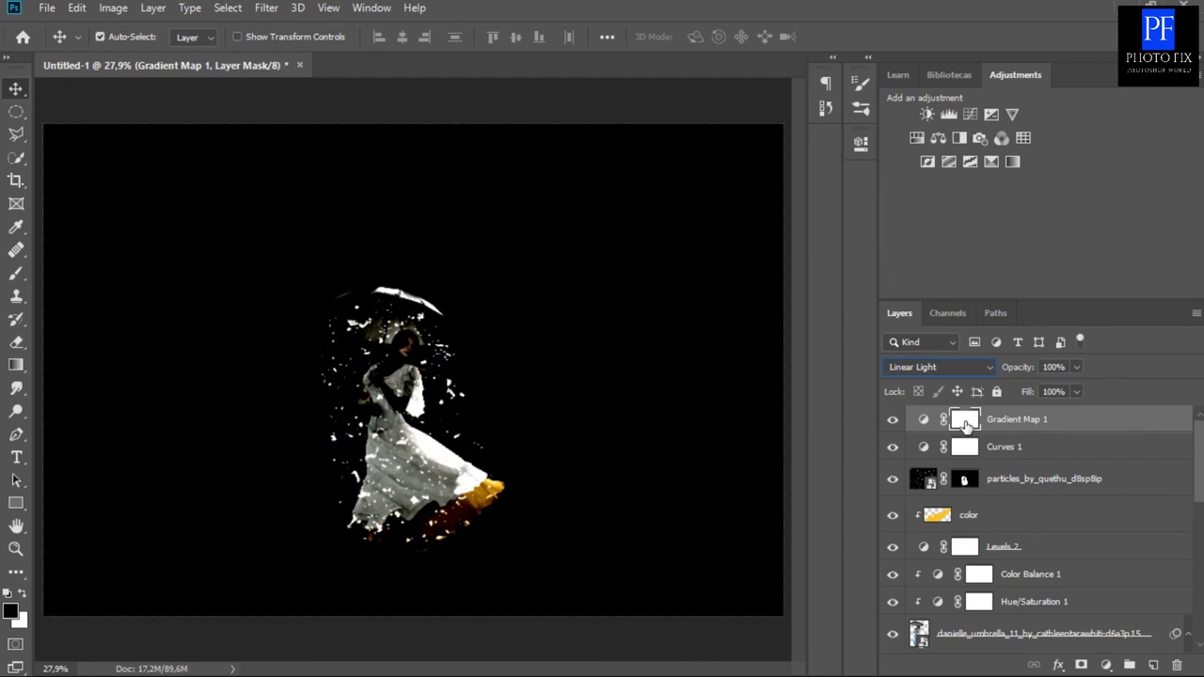
left_click(1076, 368)
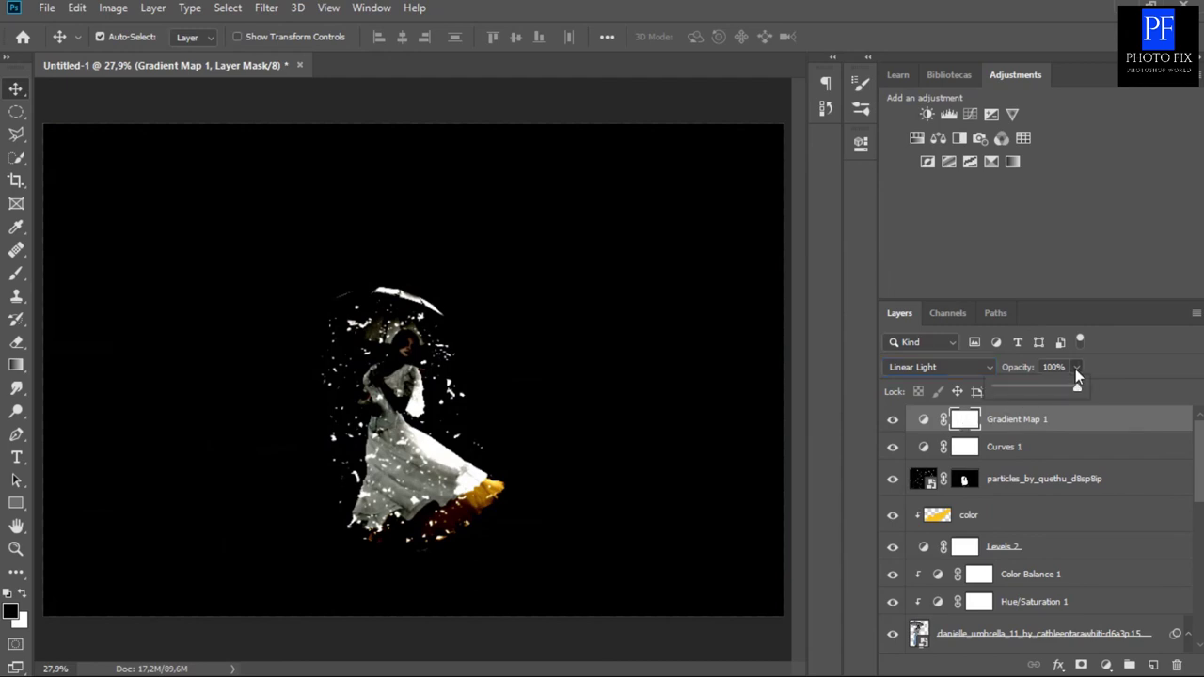
left_click_drag(1006, 399, 1002, 401)
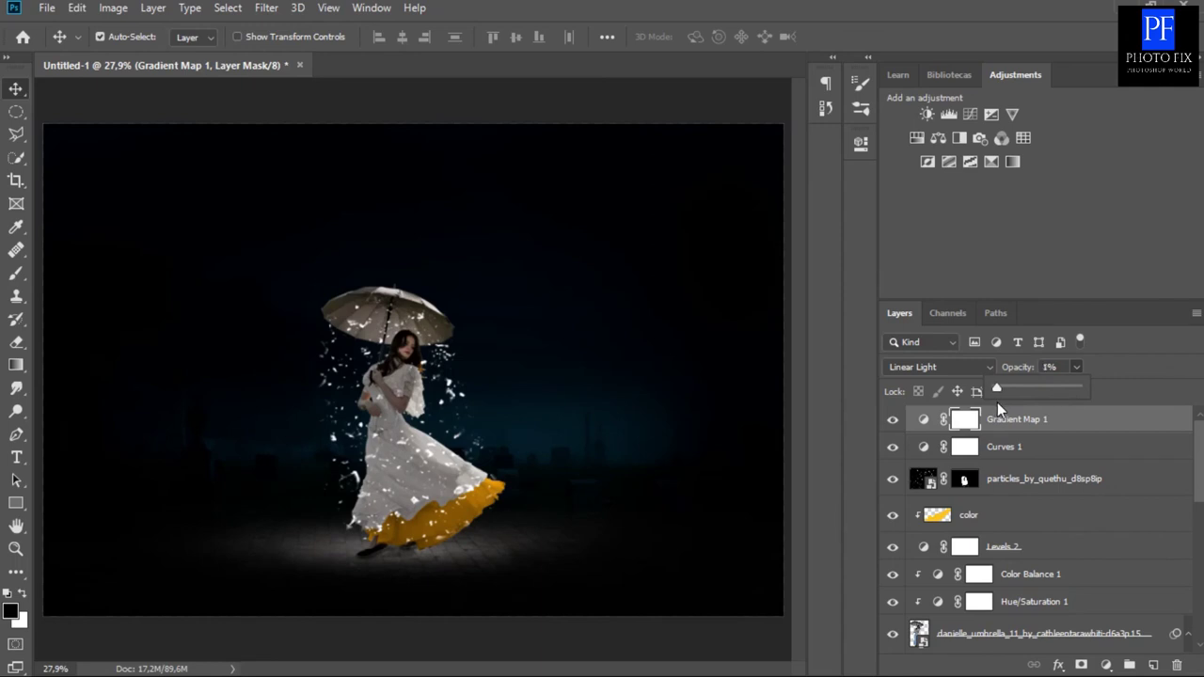
left_click_drag(1002, 403, 1000, 403)
left_click(1001, 402)
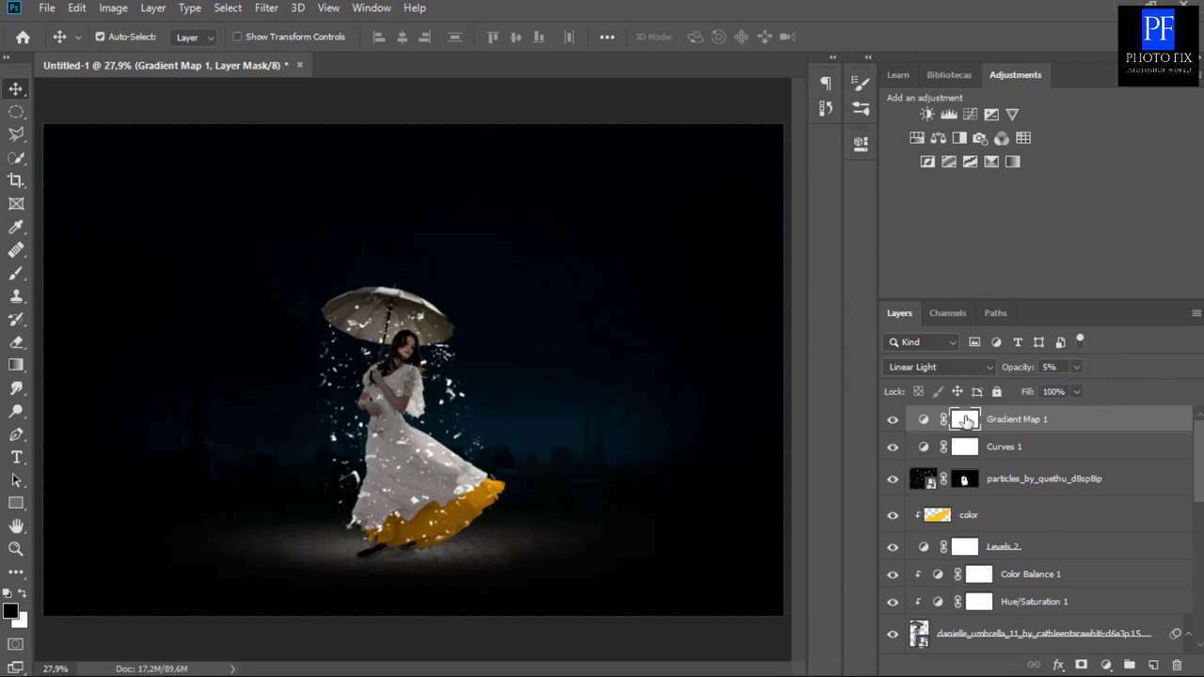
key("ctrl+2")
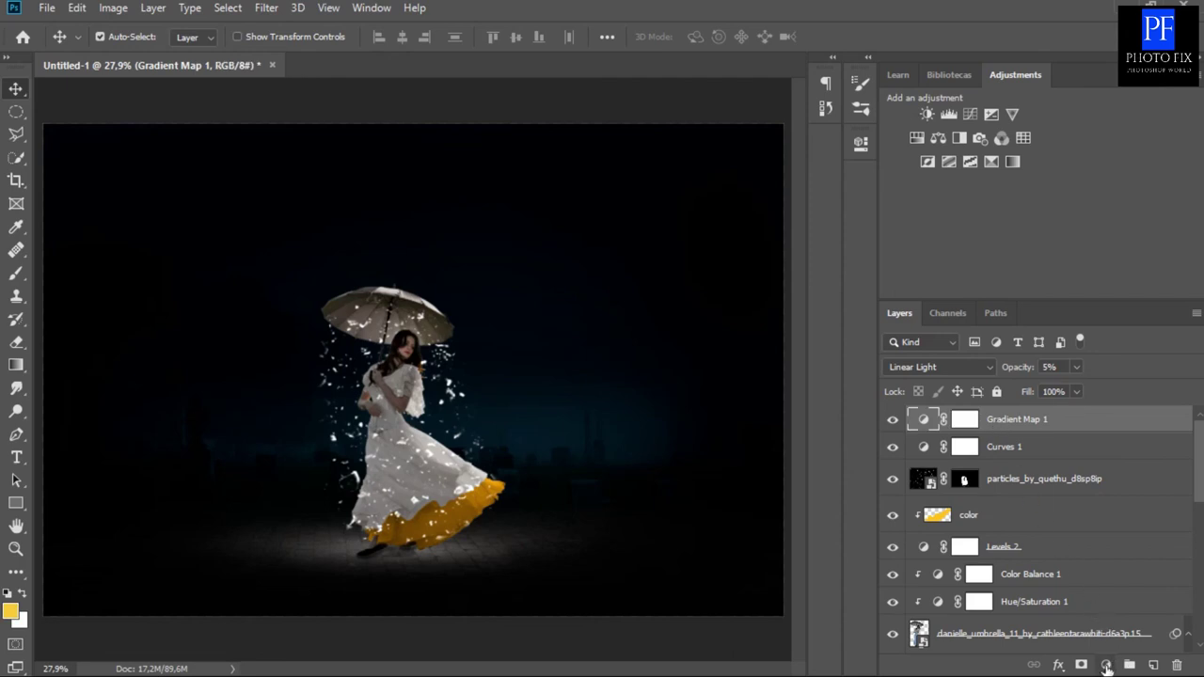
Add a Channel Mixer and set its Blue output to Red +5, Green +5, Blue +110.
left_click(1106, 665)
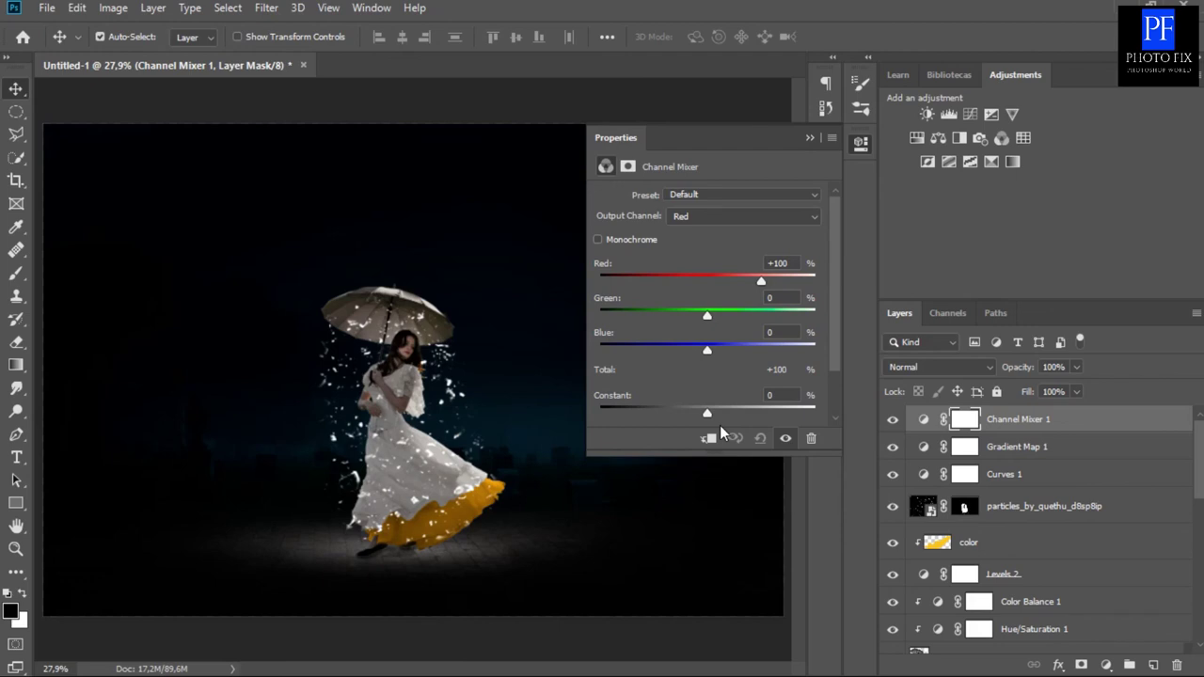
left_click(766, 216)
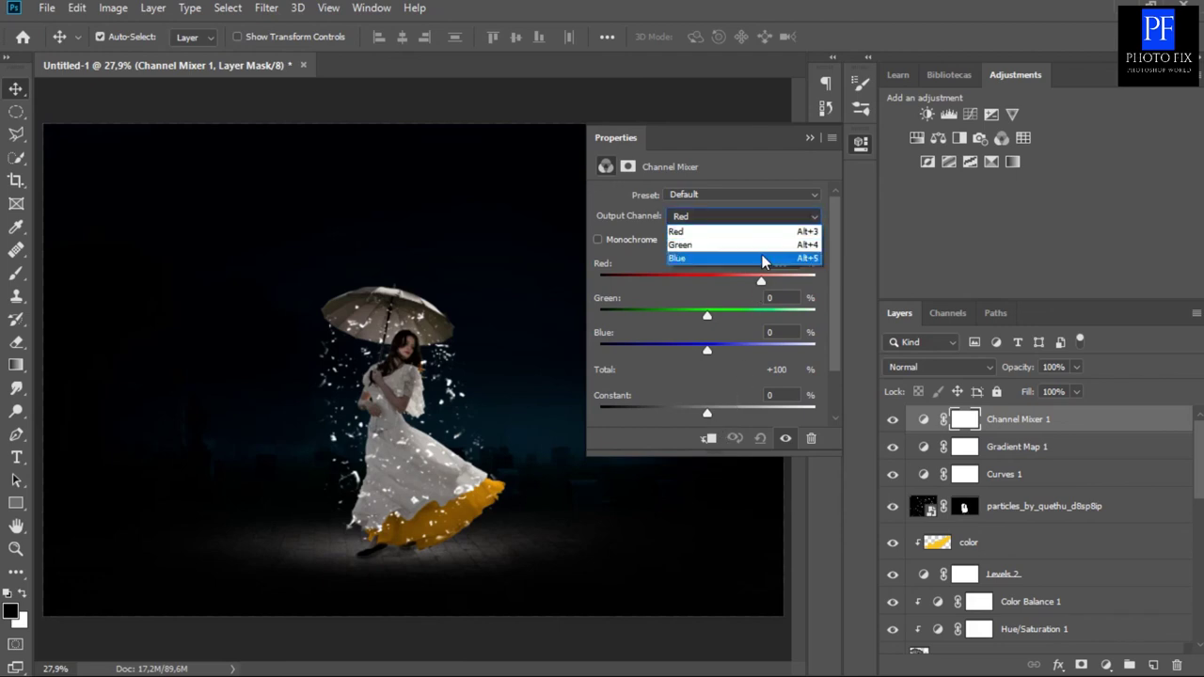
left_click(767, 258)
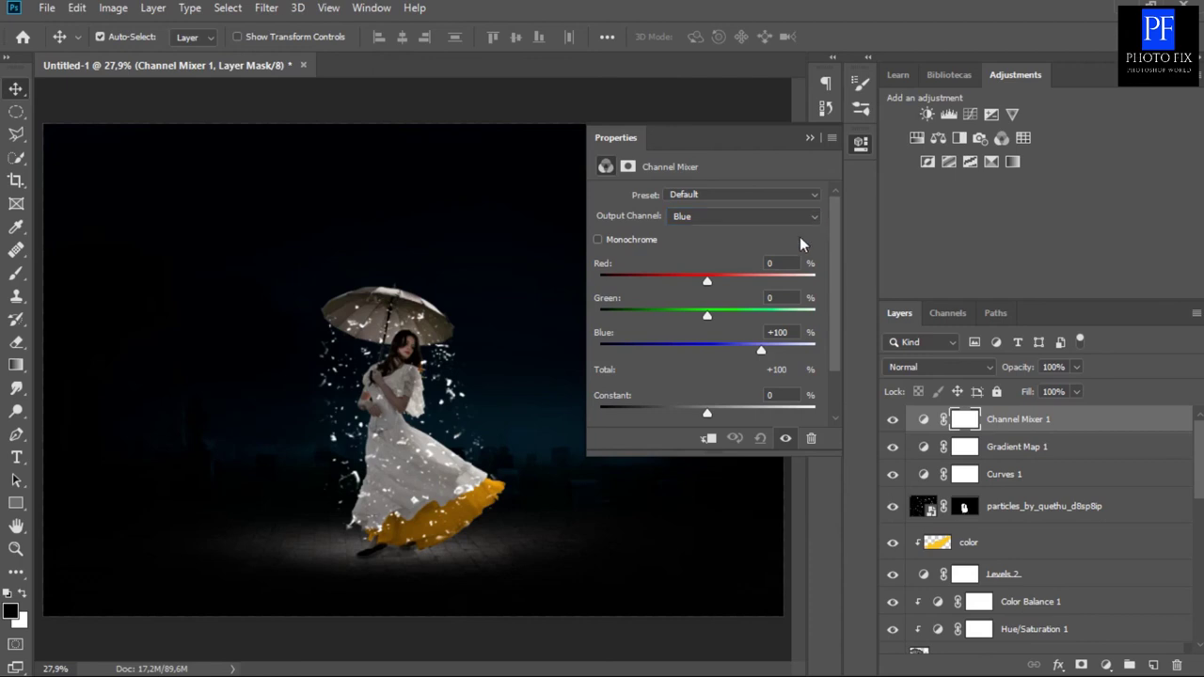
left_click(706, 284)
left_click_drag(708, 285, 708, 284)
left_click_drag(708, 314, 711, 322)
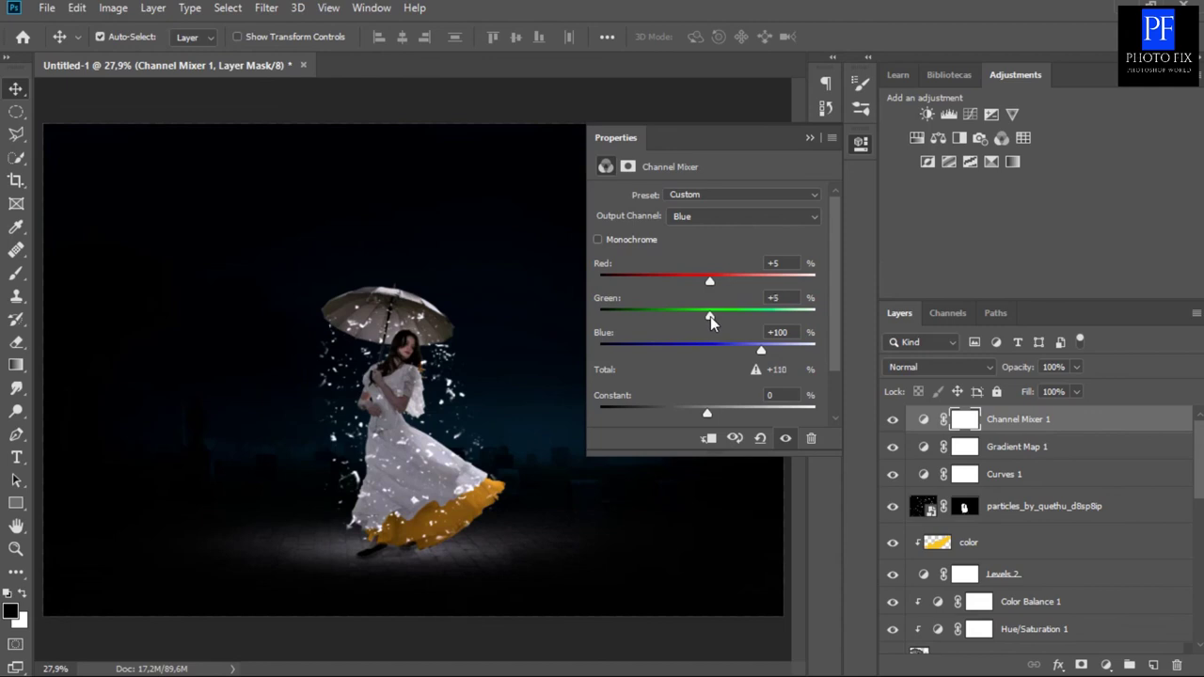
left_click_drag(766, 350, 765, 350)
mouse_move(767, 350)
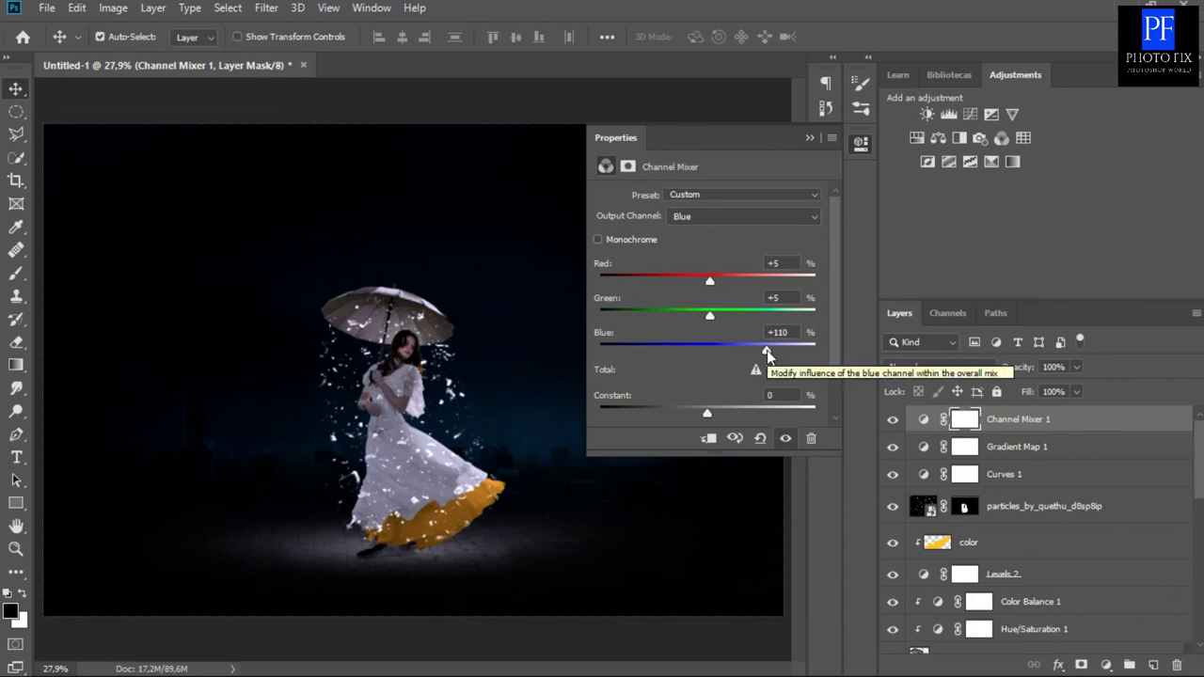
Set the Channel Mixer's Red output to Green -9 and Blue -5.
left_click(817, 218)
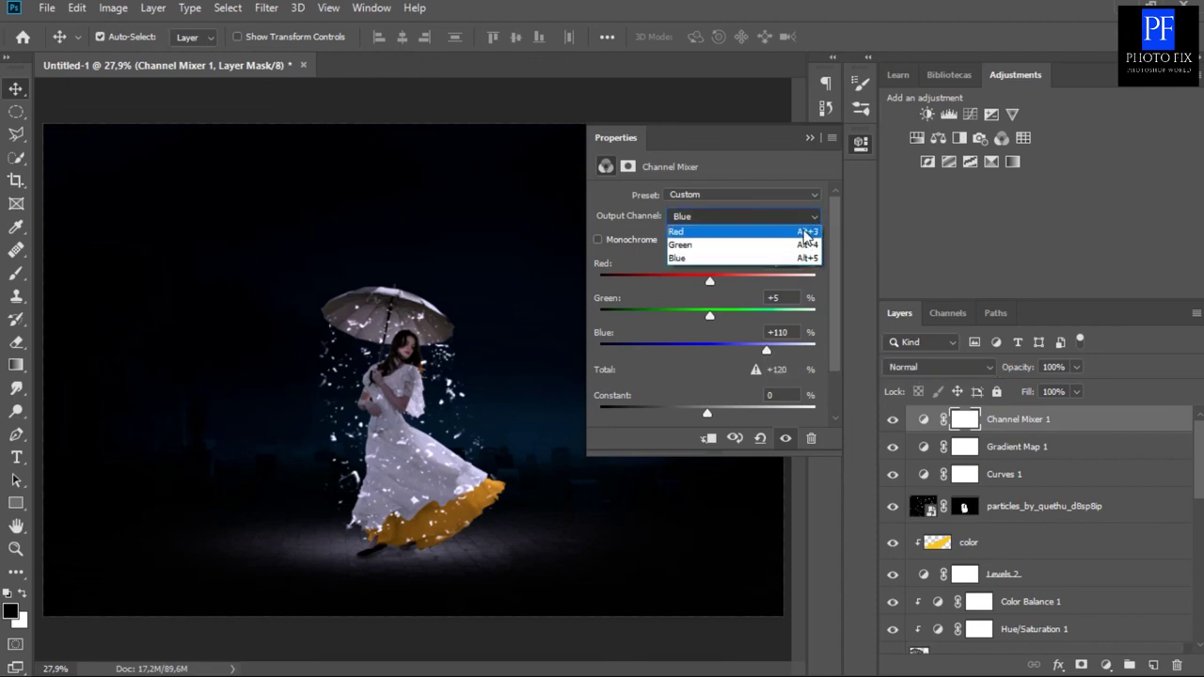
left_click(803, 231)
left_click(791, 297)
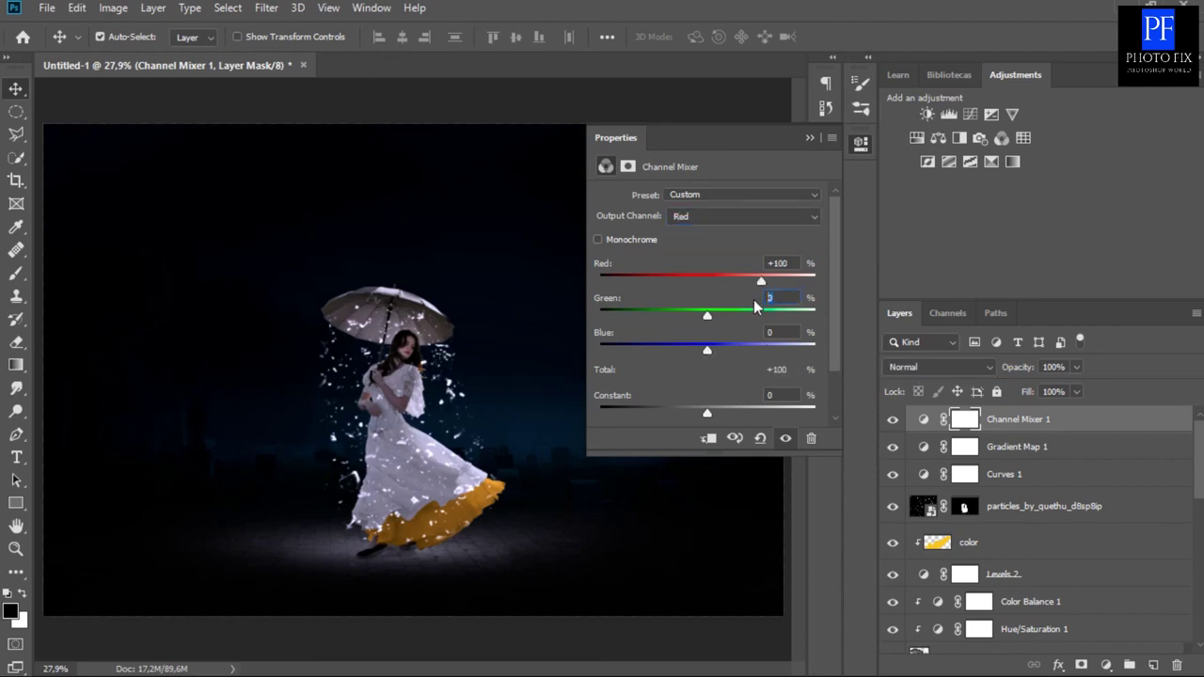
type("9")
key("Tab")
type("-")
type("5")
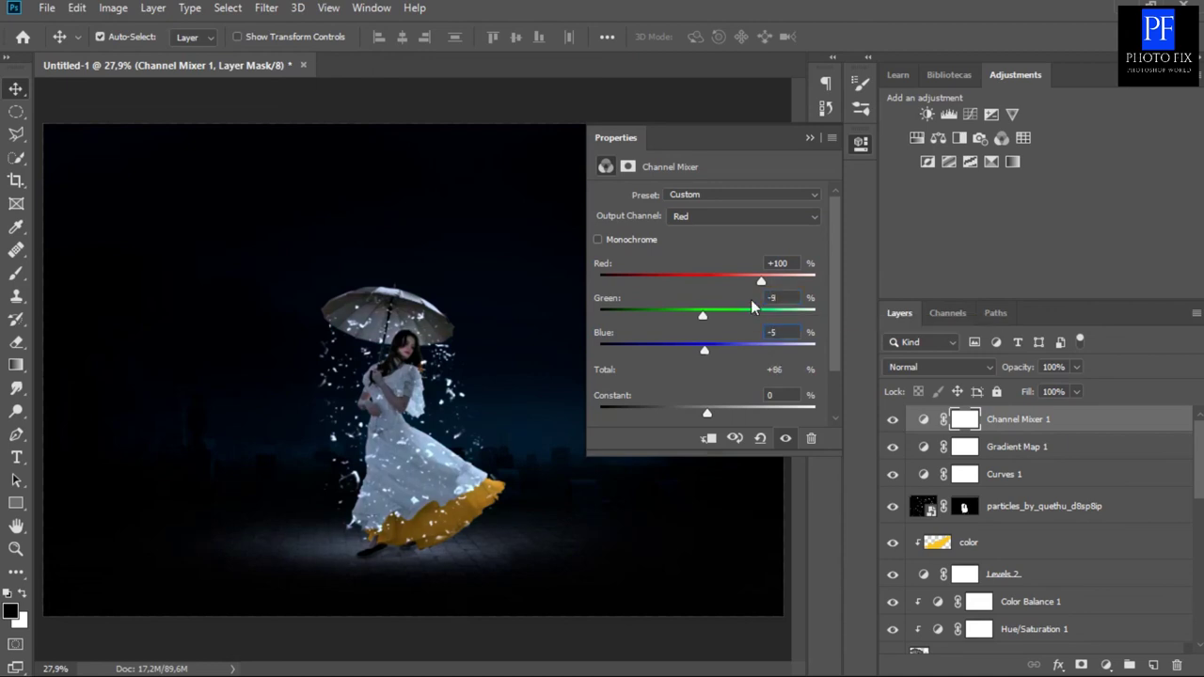
key("Return")
left_click(808, 137)
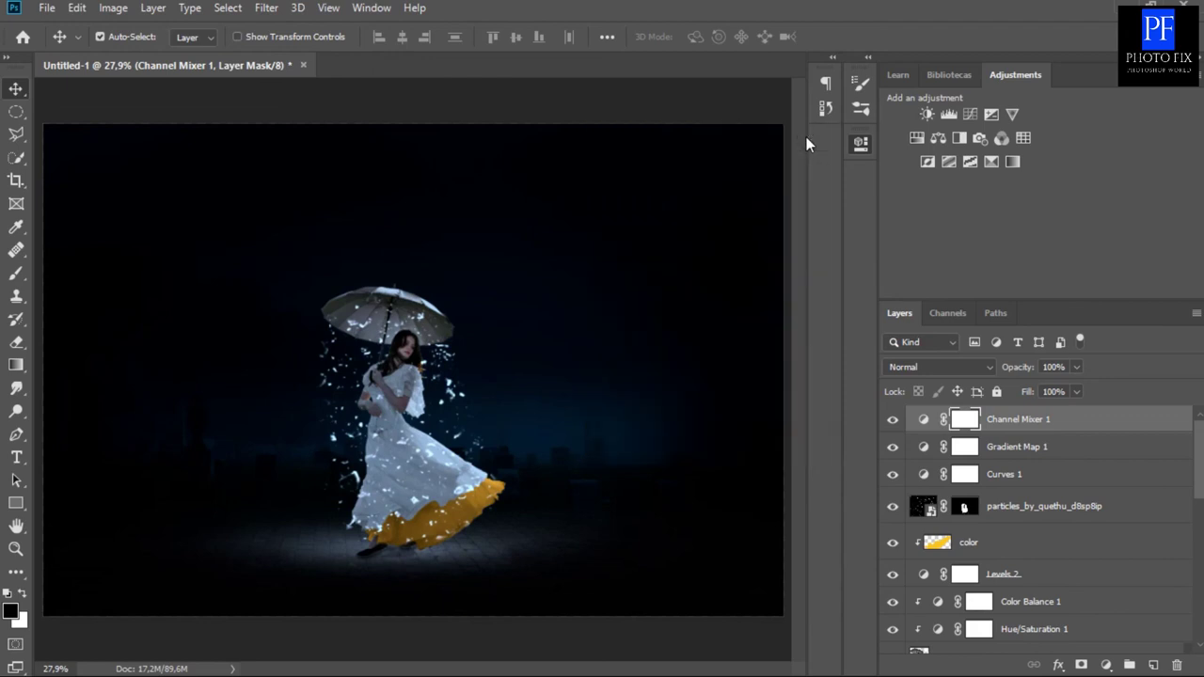
left_click(1106, 665)
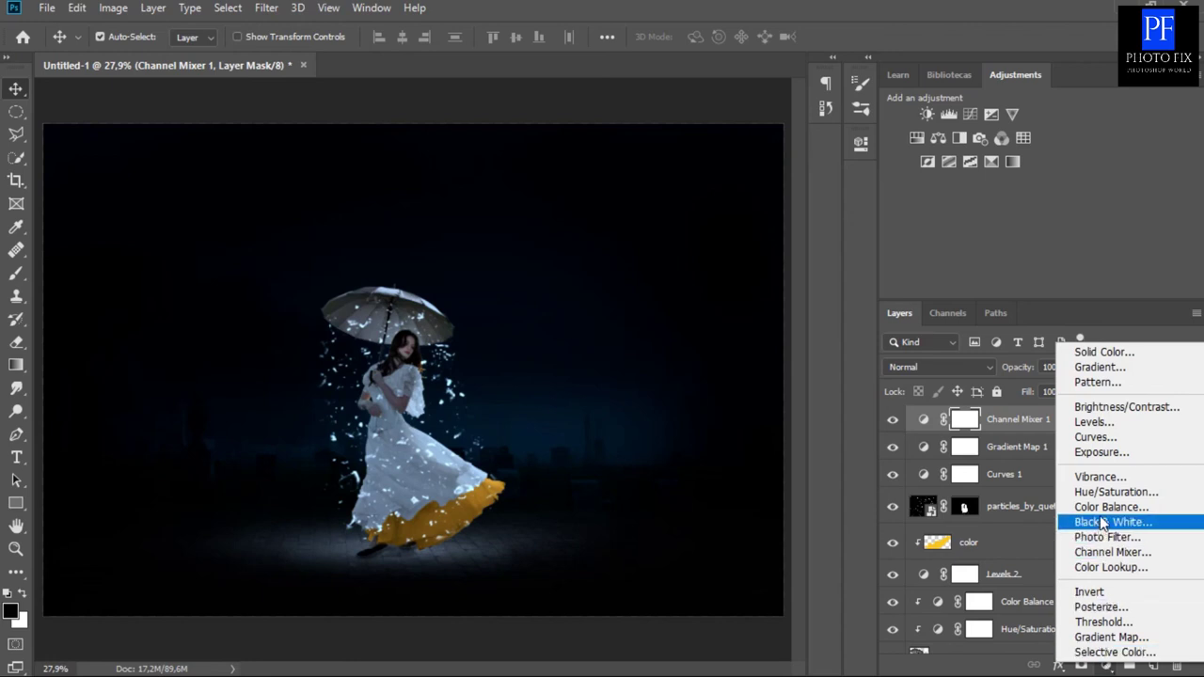
left_click(1104, 508)
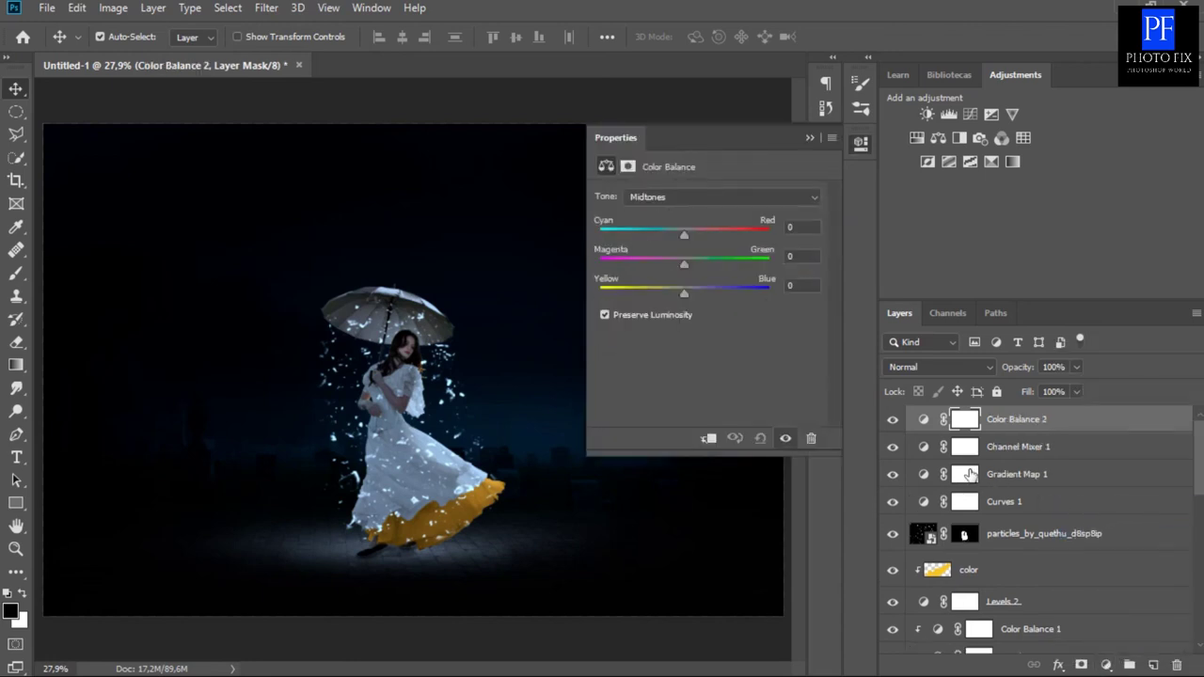
left_click(753, 197)
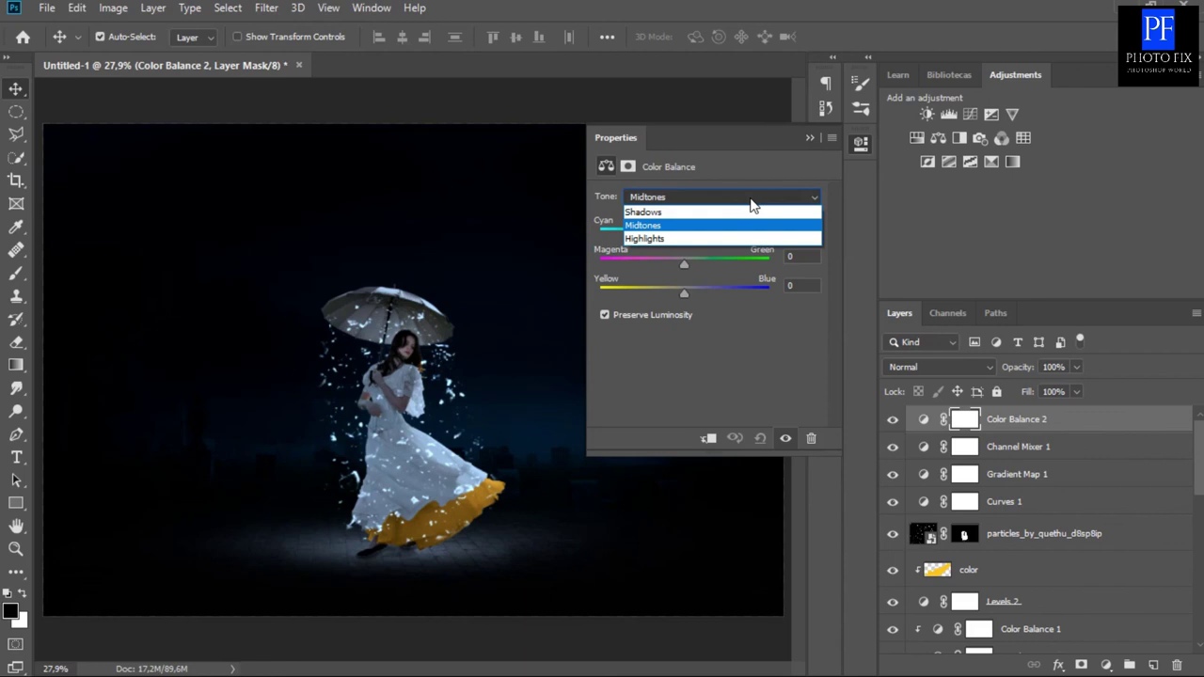
left_click(710, 240)
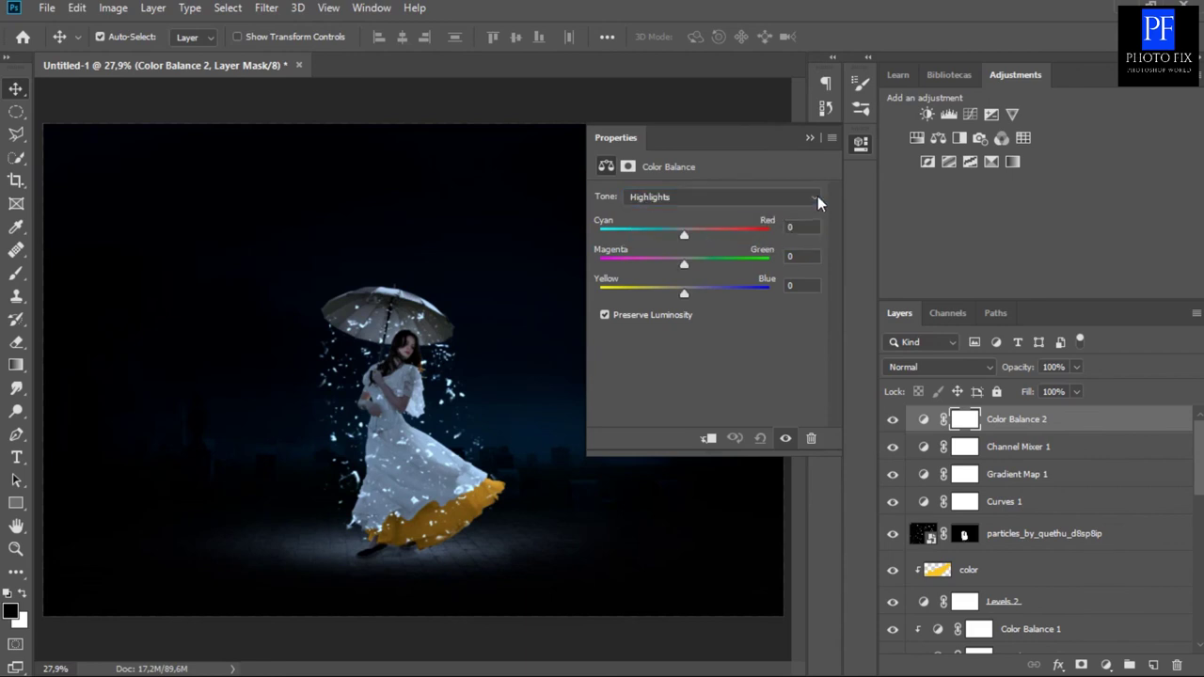
left_click(792, 226)
type("5")
key("Tab")
type("7")
key("Tab")
type("20")
left_click(814, 198)
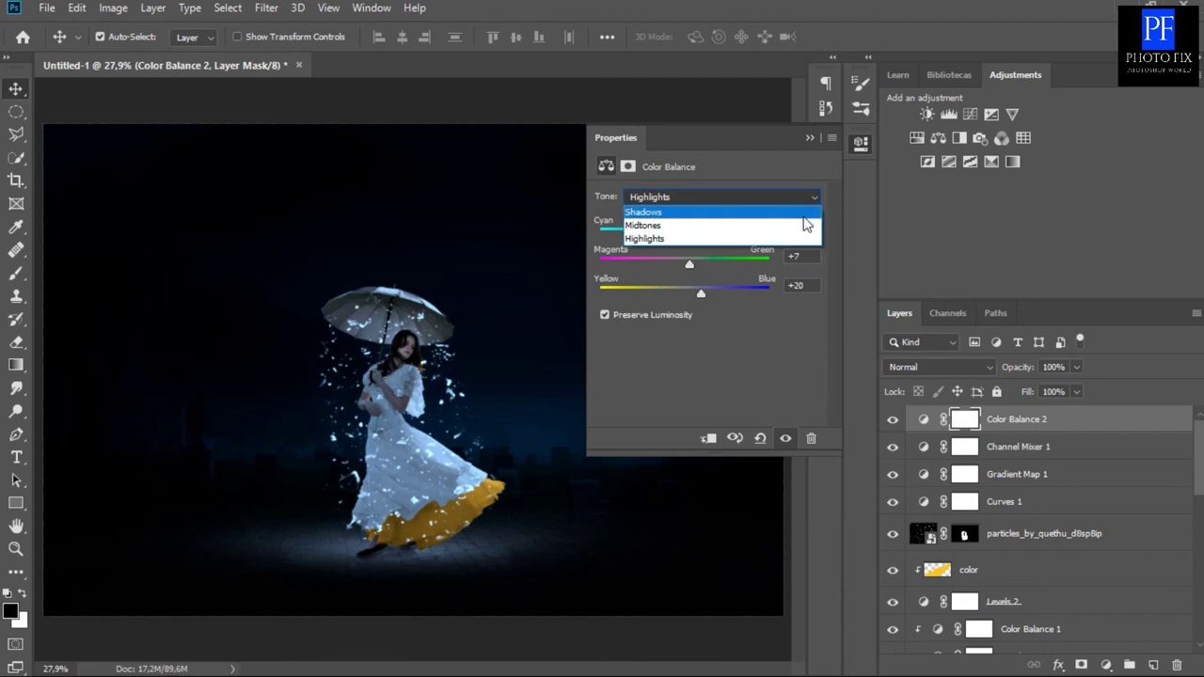
left_click(809, 224)
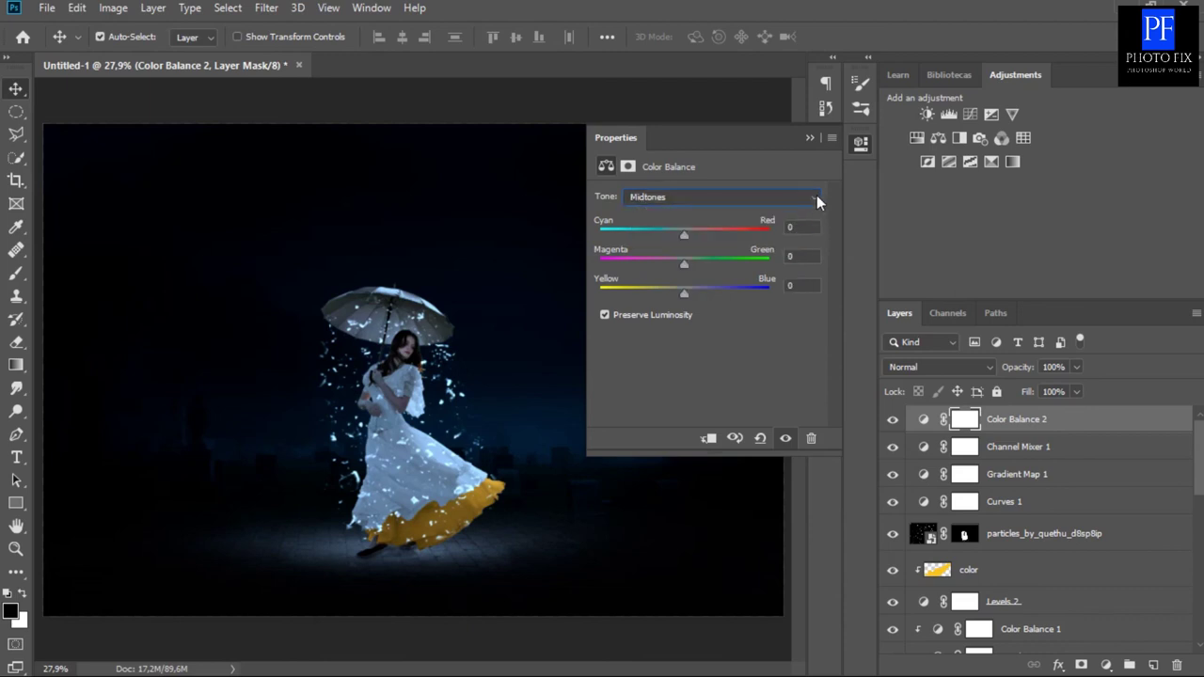
left_click(789, 256)
type("2")
left_click(808, 139)
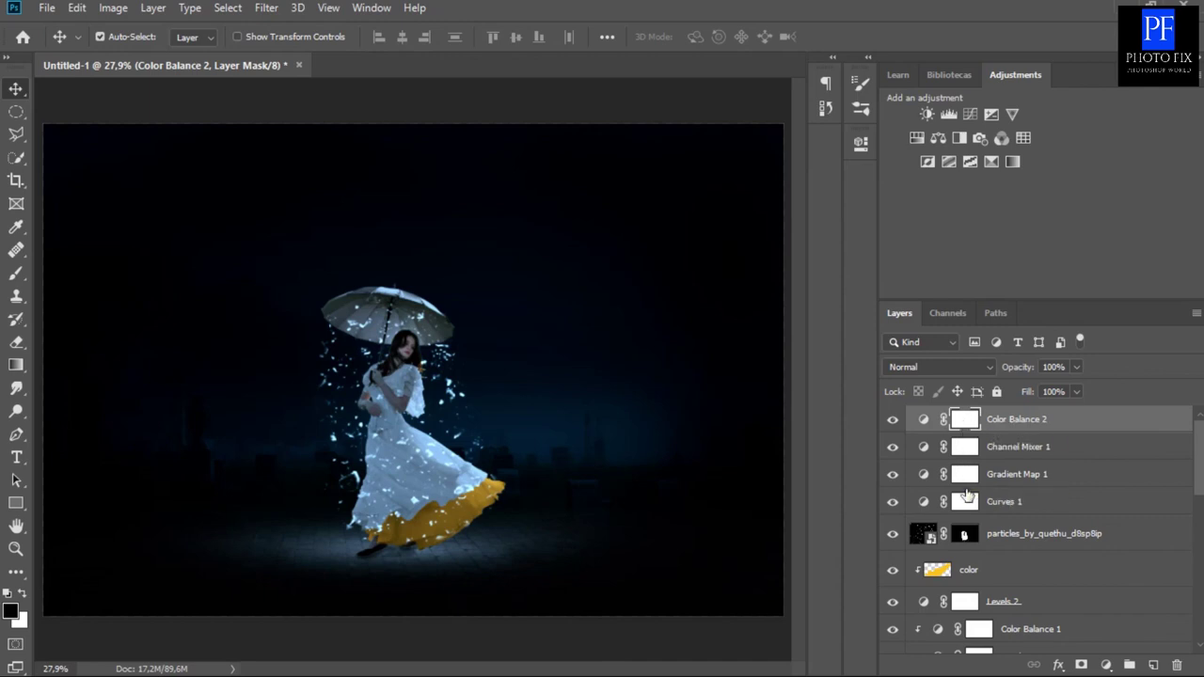
key("Delete")
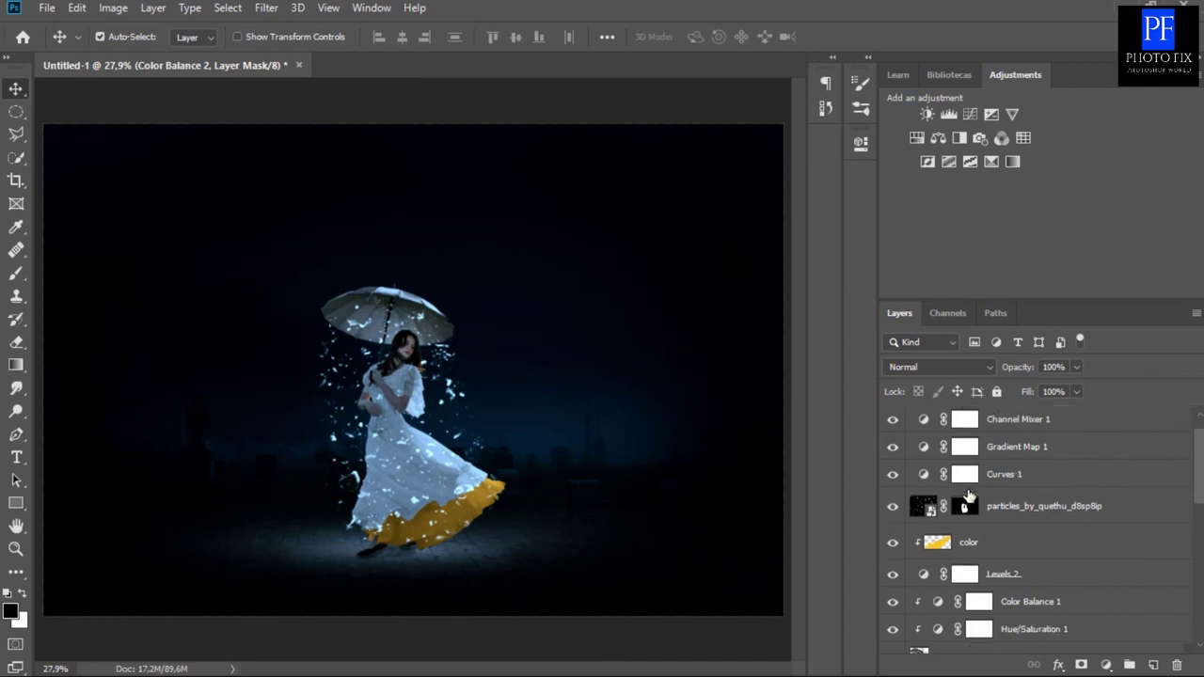
Scroll down the Layers panel to reach the Brightness/Contrast 1 layer.
scroll(969, 496, "down", 1)
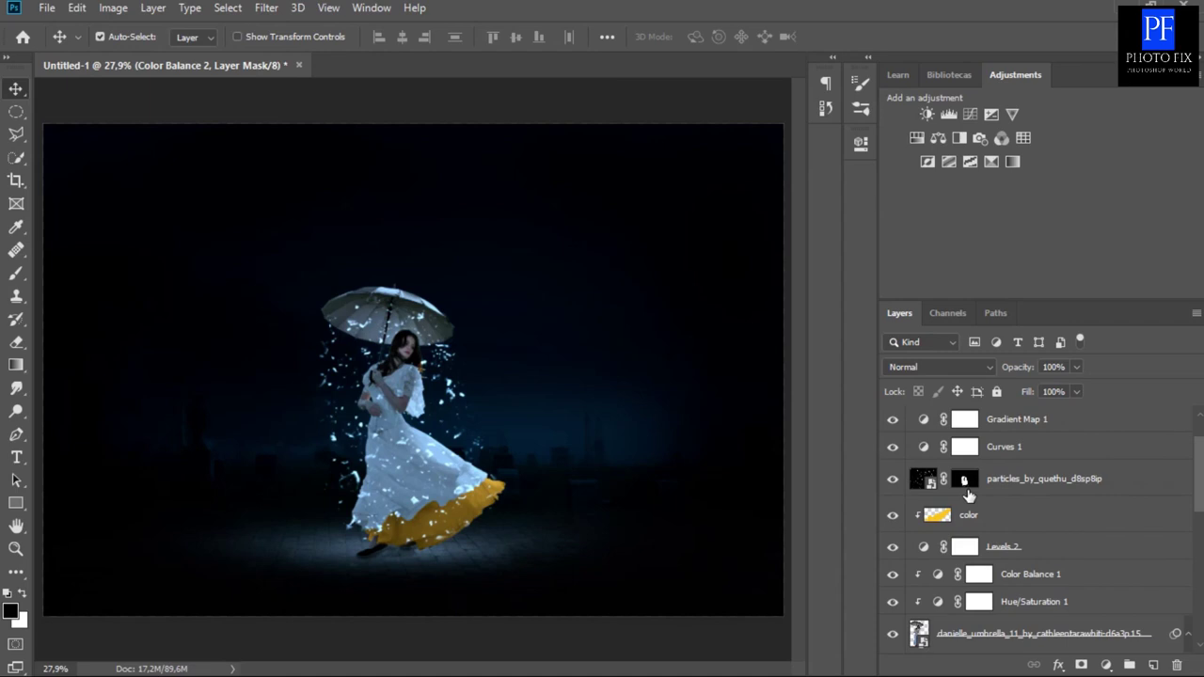
scroll(969, 496, "down", 1)
scroll(970, 496, "down", 1)
scroll(970, 496, "down", 1)
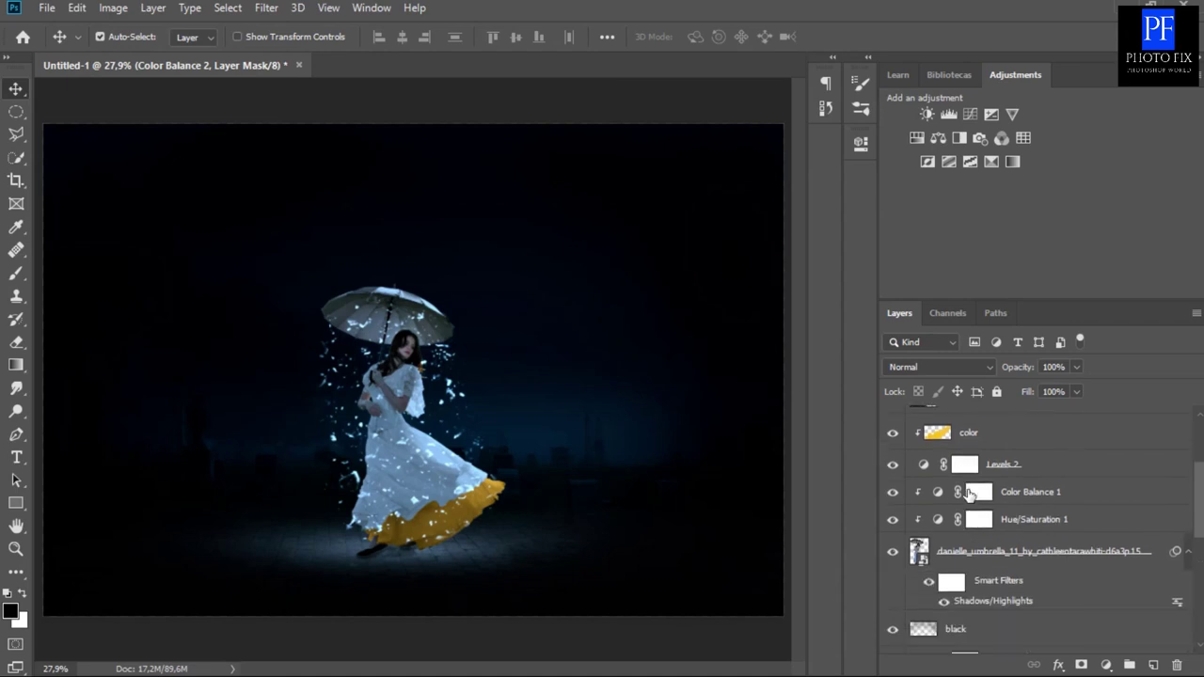
scroll(969, 496, "down", 2)
scroll(969, 496, "down", 2)
scroll(969, 496, "down", 1)
scroll(969, 496, "down", 1)
scroll(969, 495, "down", 1)
scroll(969, 496, "down", 1)
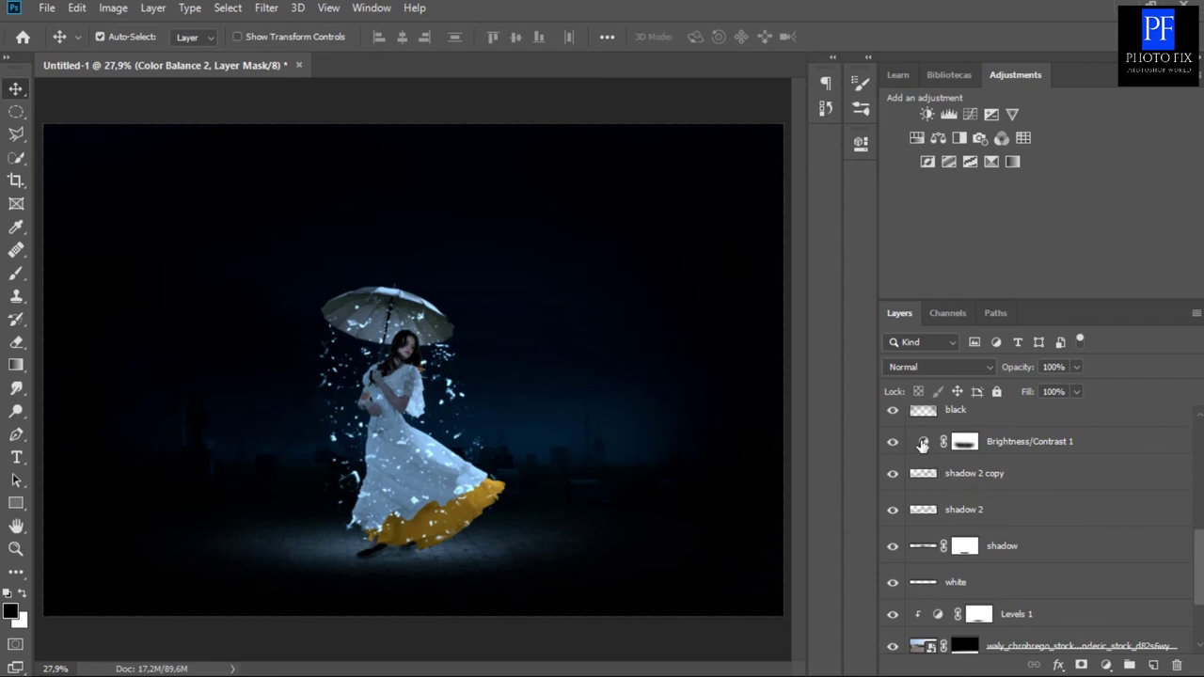
Raise the Brightness/Contrast 1 brightness from -150 to -98.
left_click(923, 444)
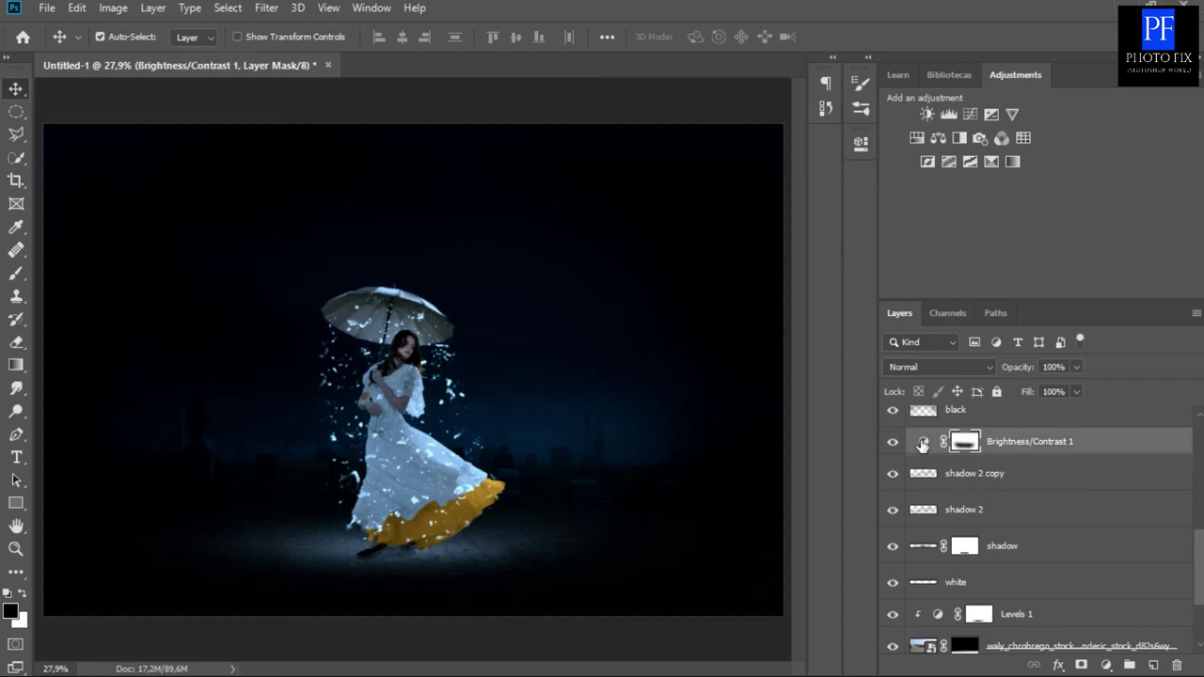
double_click(923, 444)
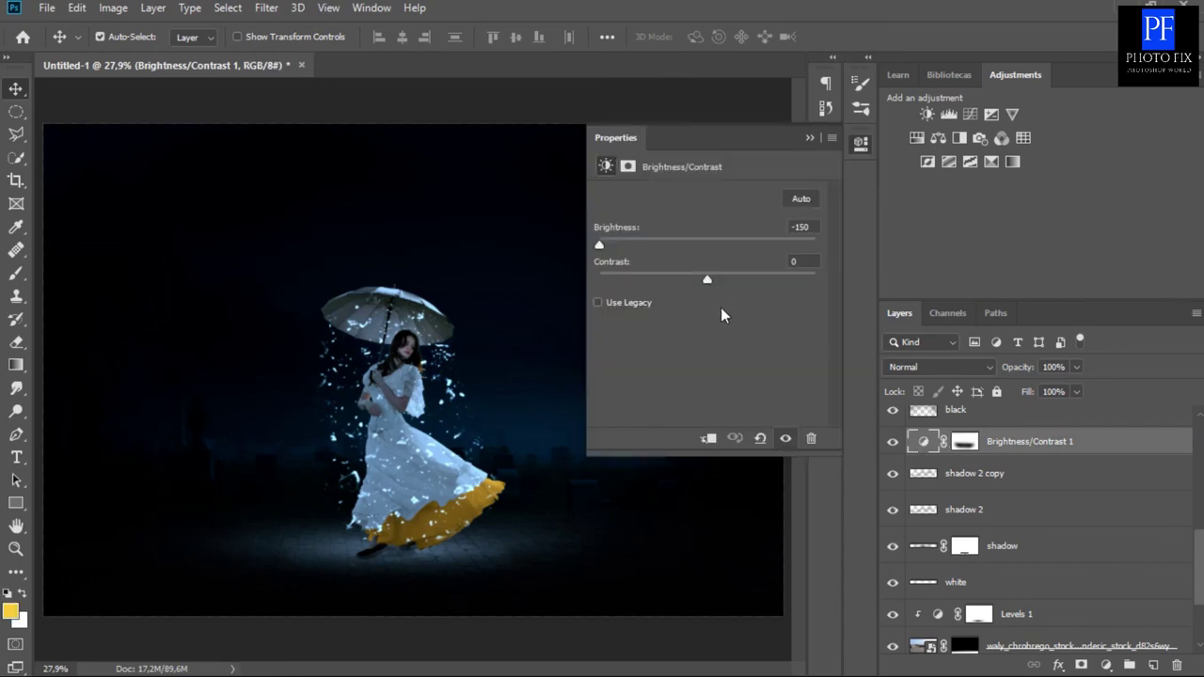
left_click_drag(601, 245, 663, 261)
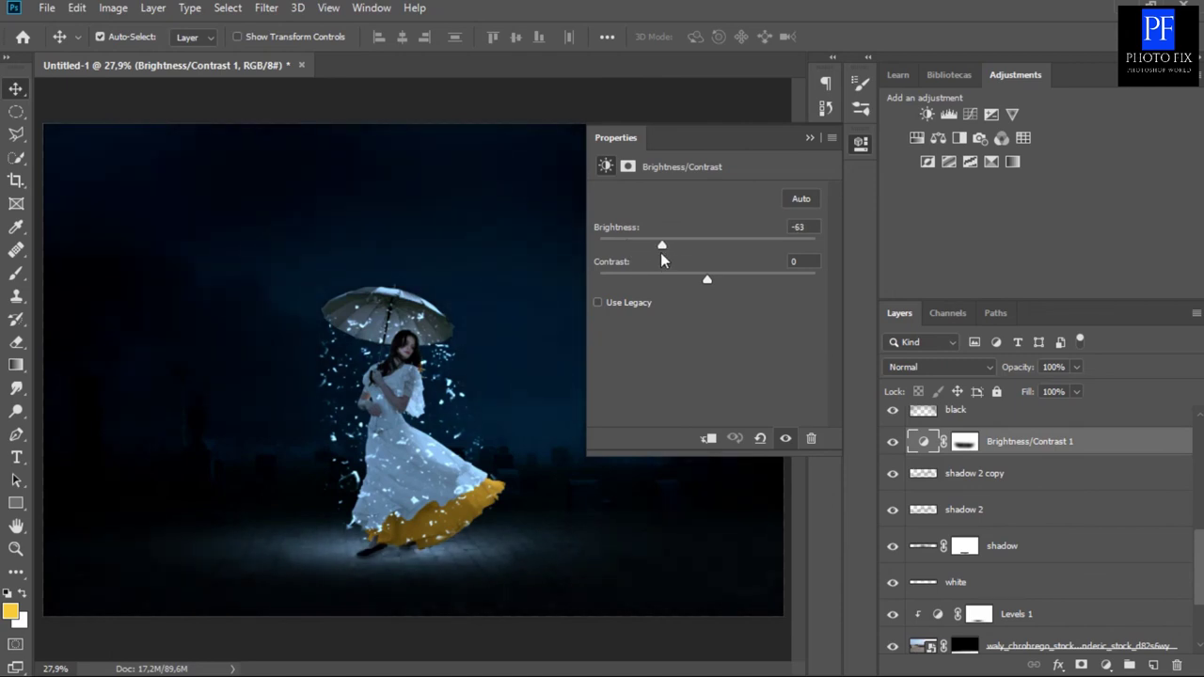
mouse_move(657, 262)
left_mouse_down()
mouse_move(586, 250)
mouse_move(834, 241)
mouse_move(632, 236)
mouse_move(637, 246)
left_mouse_up()
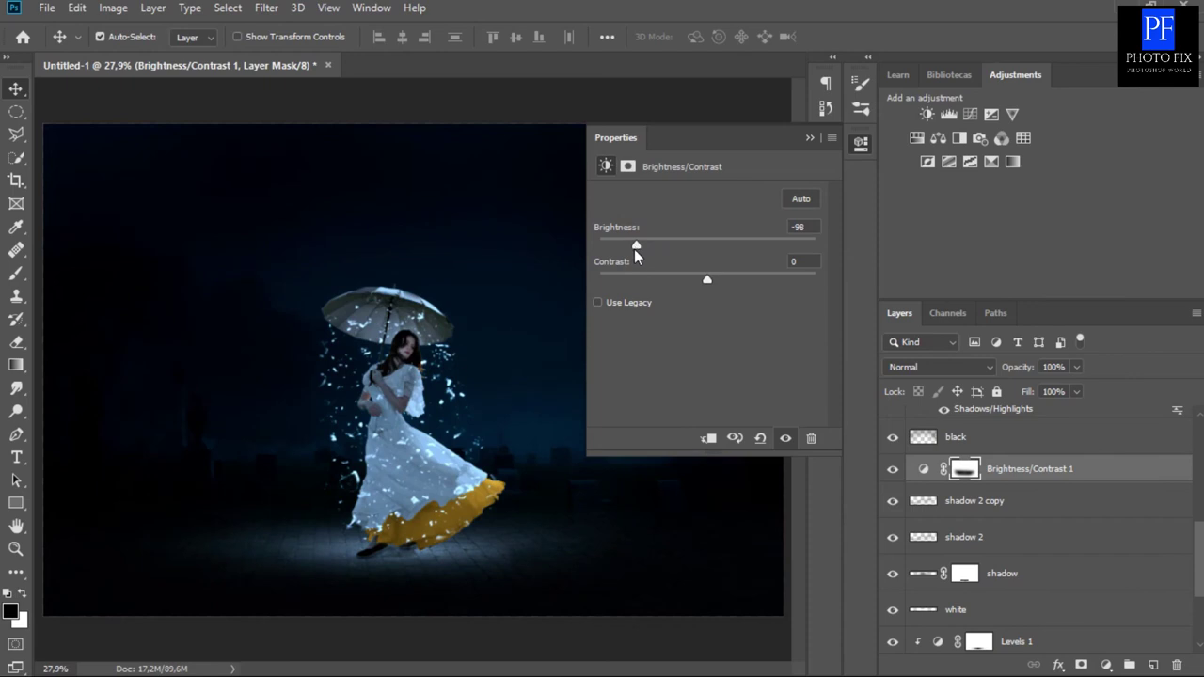
left_click(810, 138)
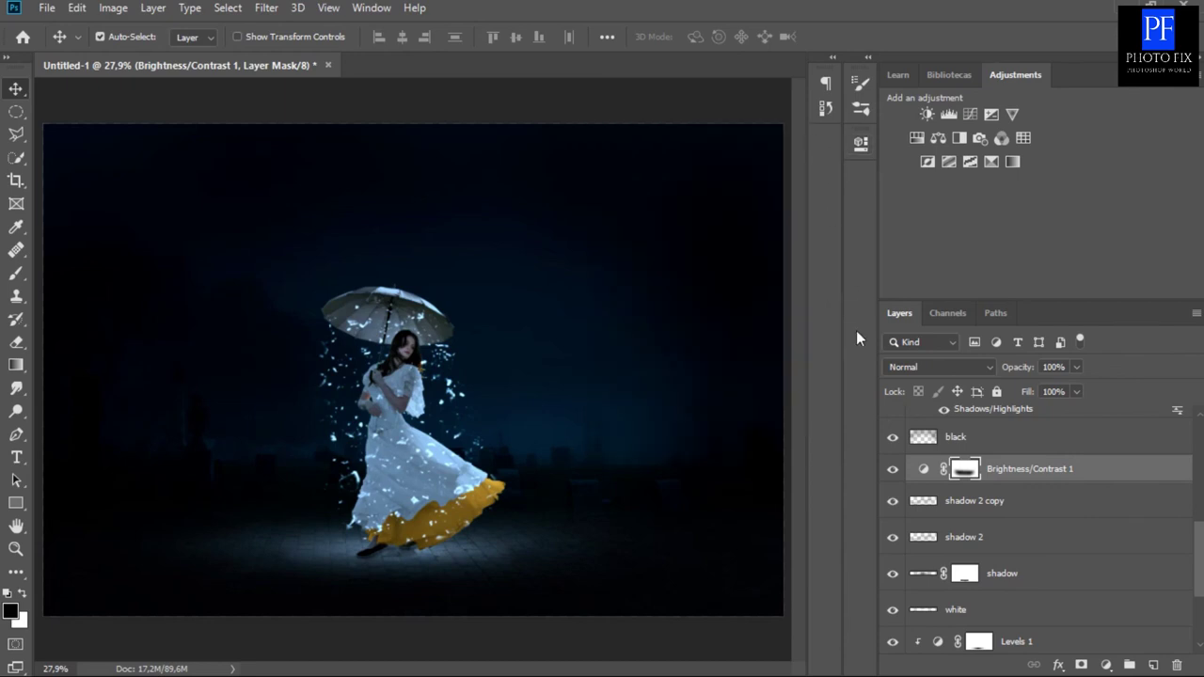
Save the composite as JPEG 'girl' in the Nuvem chuva folder at quality 12.
left_click(37, 9)
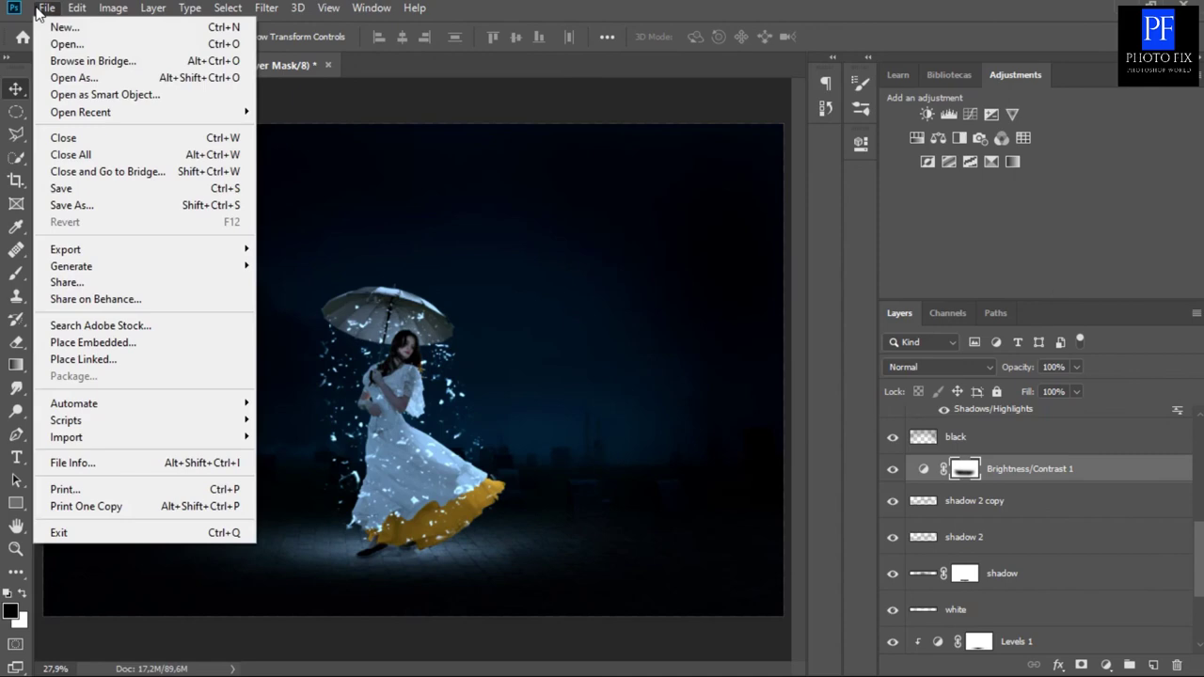
left_click(75, 205)
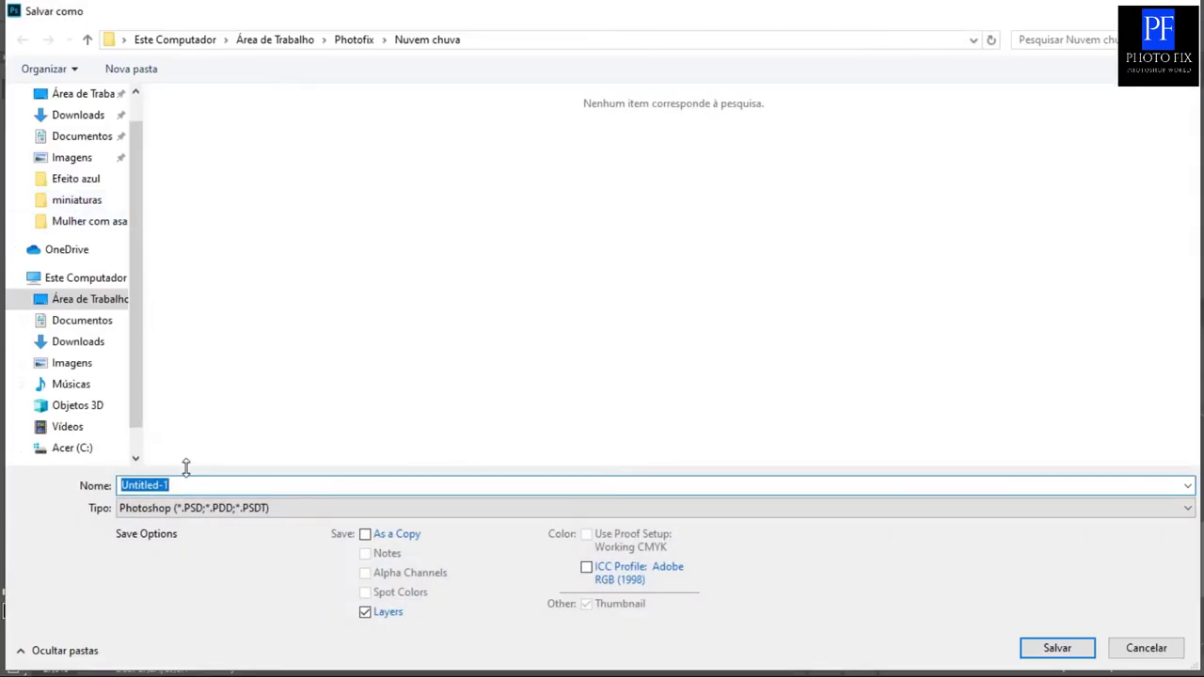
type("girl")
left_click(223, 513)
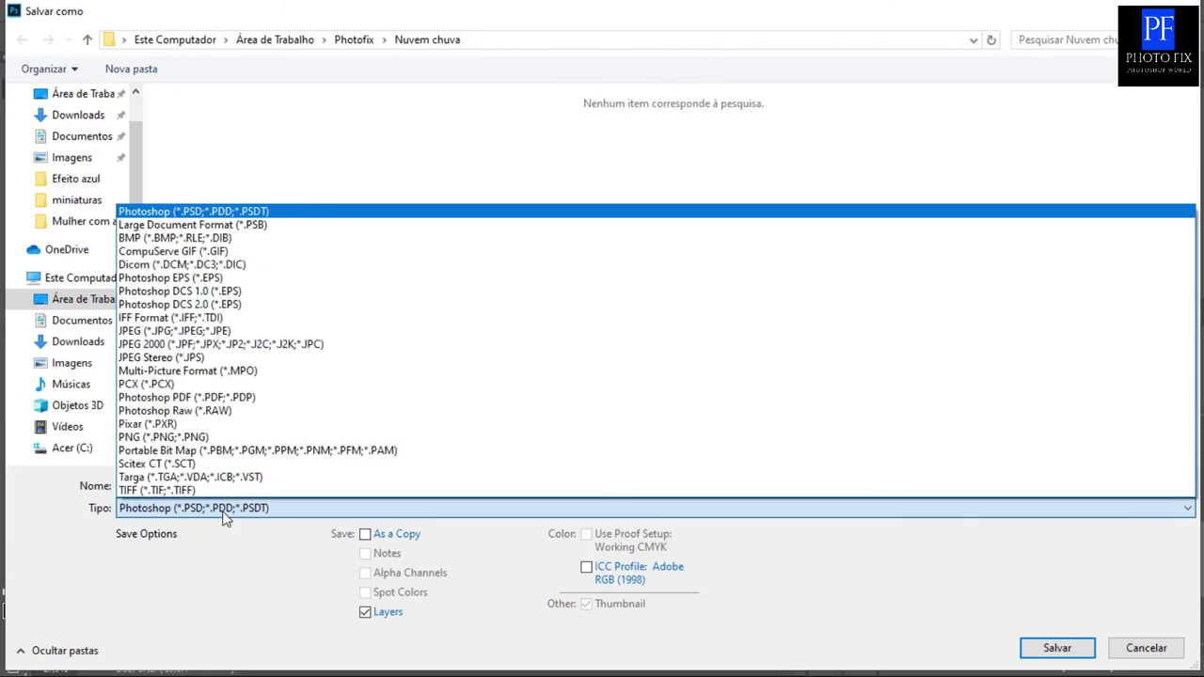
left_click(194, 334)
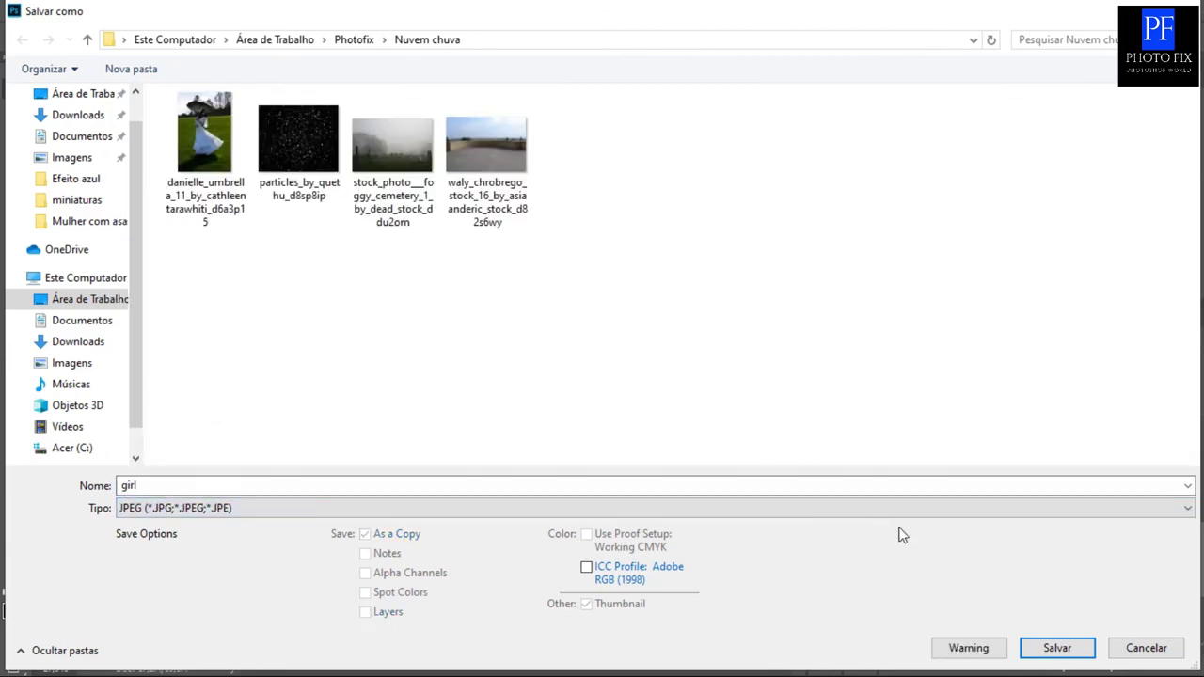
left_click(1055, 648)
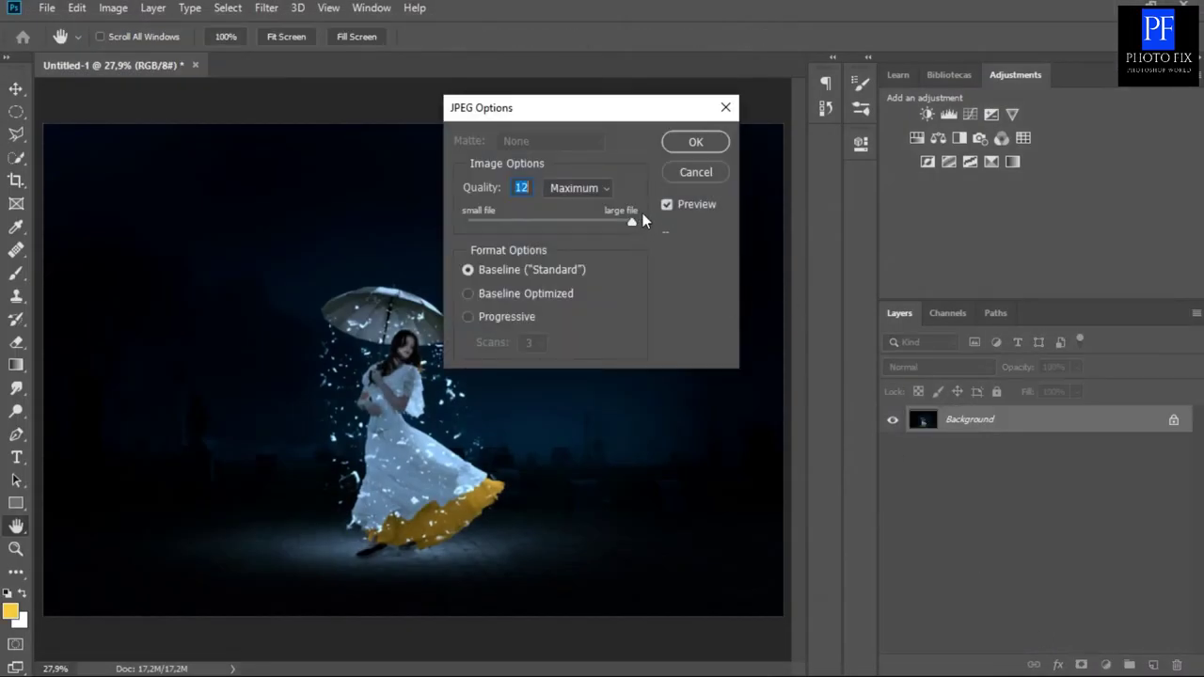
left_click(704, 141)
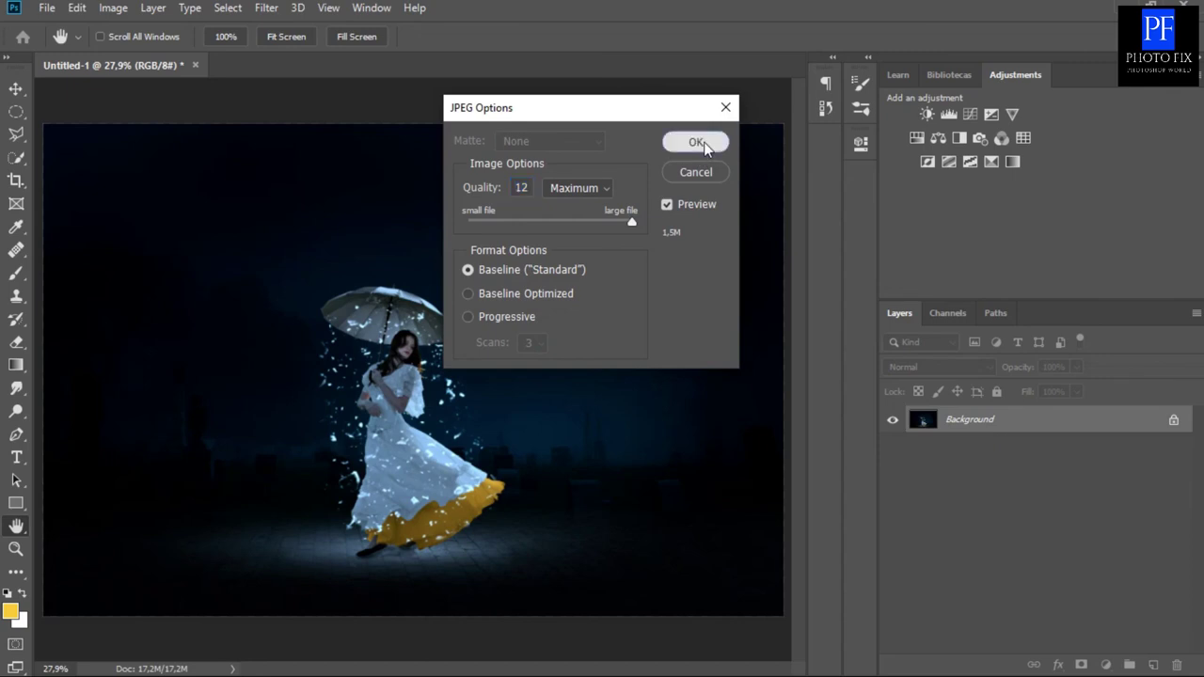